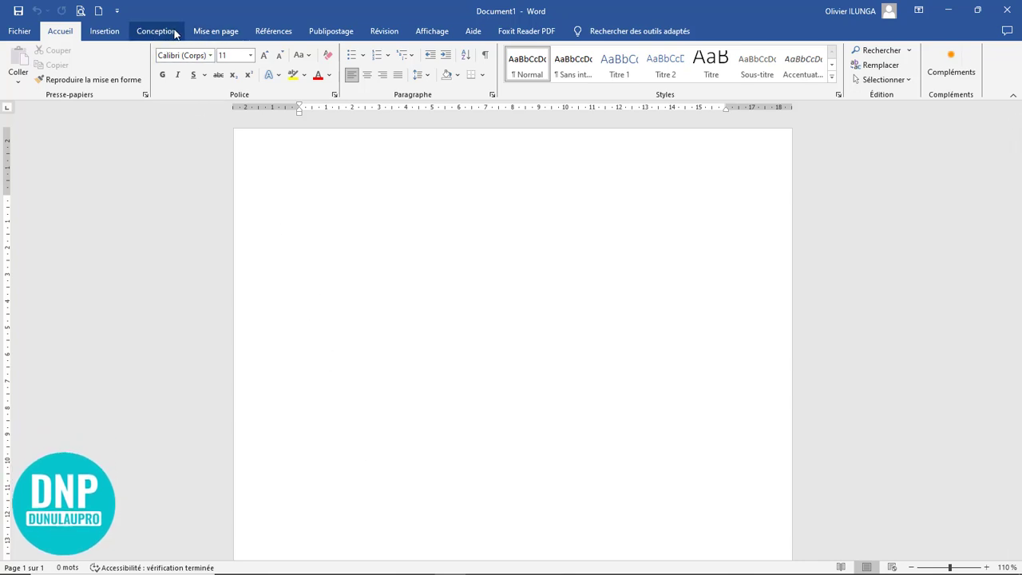
# Draw a hexagon about 4.84 cm high and 5.34 cm wide near the page's upper-left area.
pyautogui.click(102, 34)
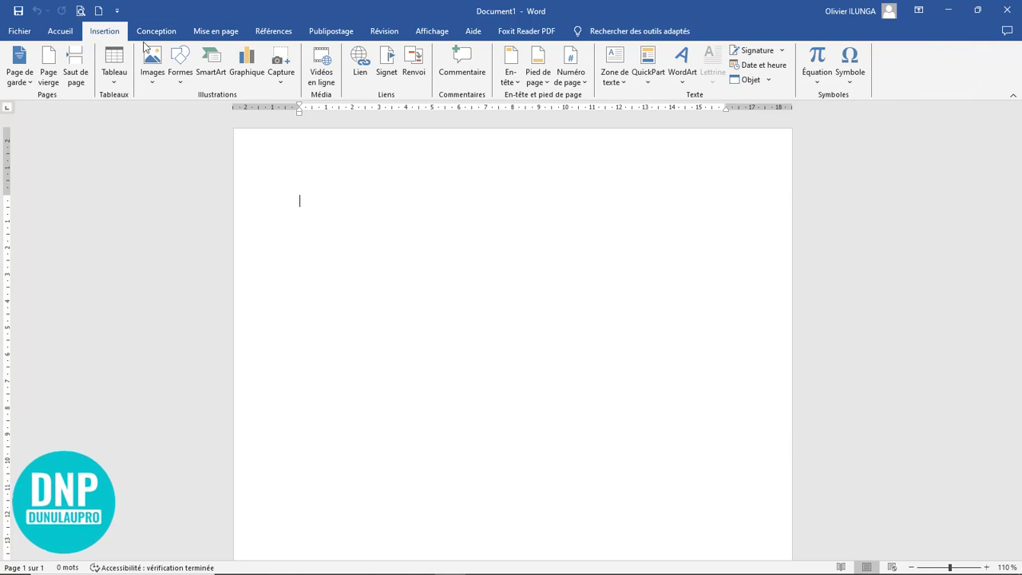
pyautogui.click(180, 72)
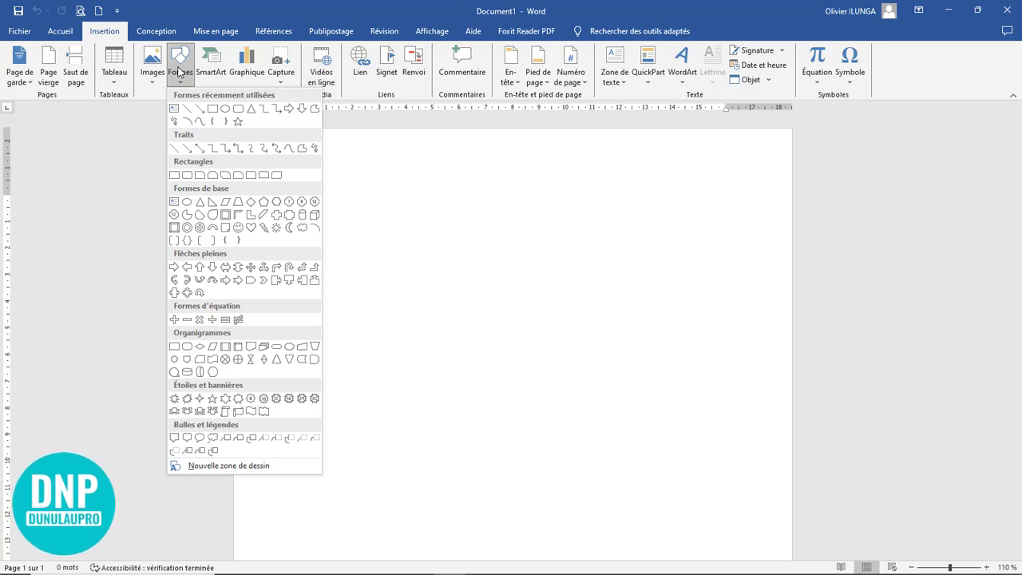
pyautogui.click(277, 201)
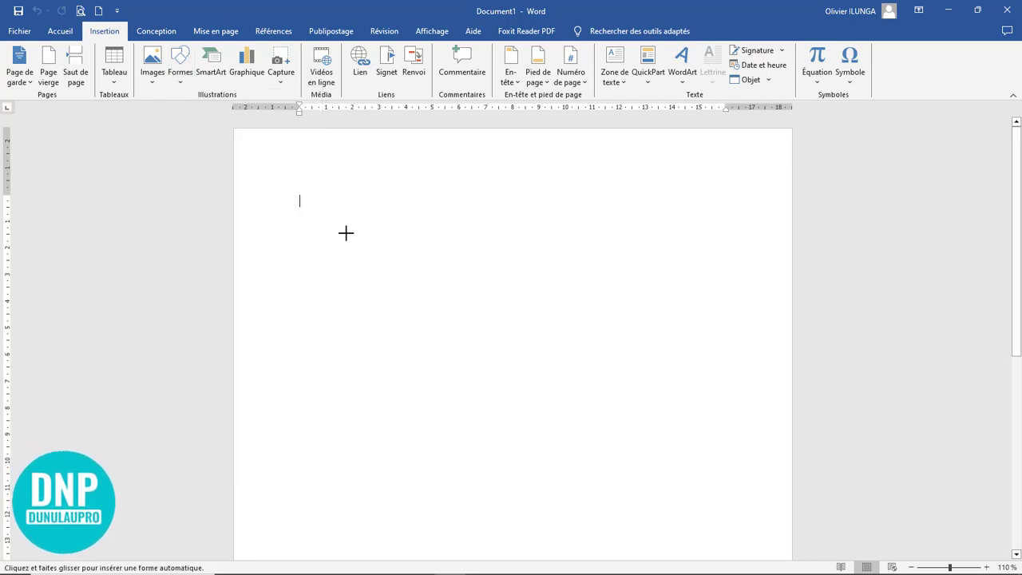
pyautogui.moveTo(306, 196)
pyautogui.mouseDown()
pyautogui.moveTo(359, 315)
pyautogui.moveTo(448, 325)
pyautogui.mouseUp()
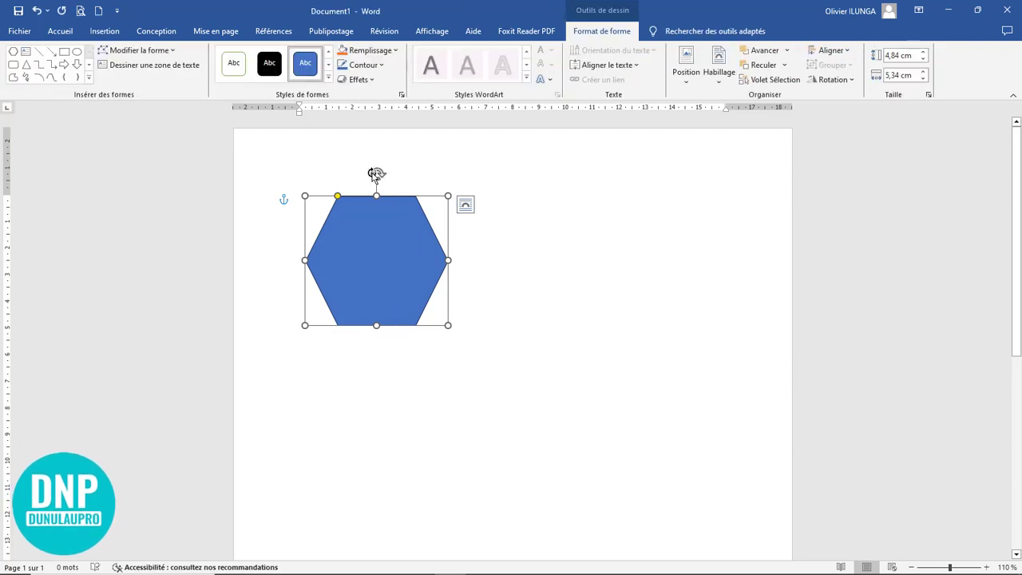
# Rotate the hexagon 90° clockwise and move it into the page's upper-left corner, partly beyond the edges.
pyautogui.moveTo(378, 176); pyautogui.dragTo(440, 261)
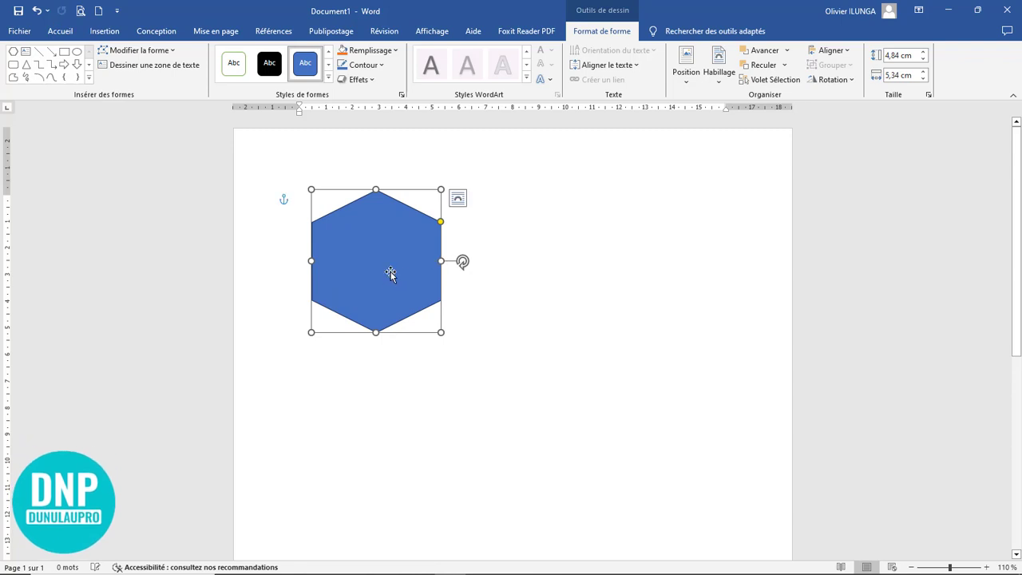
pyautogui.moveTo(389, 289); pyautogui.dragTo(275, 198)
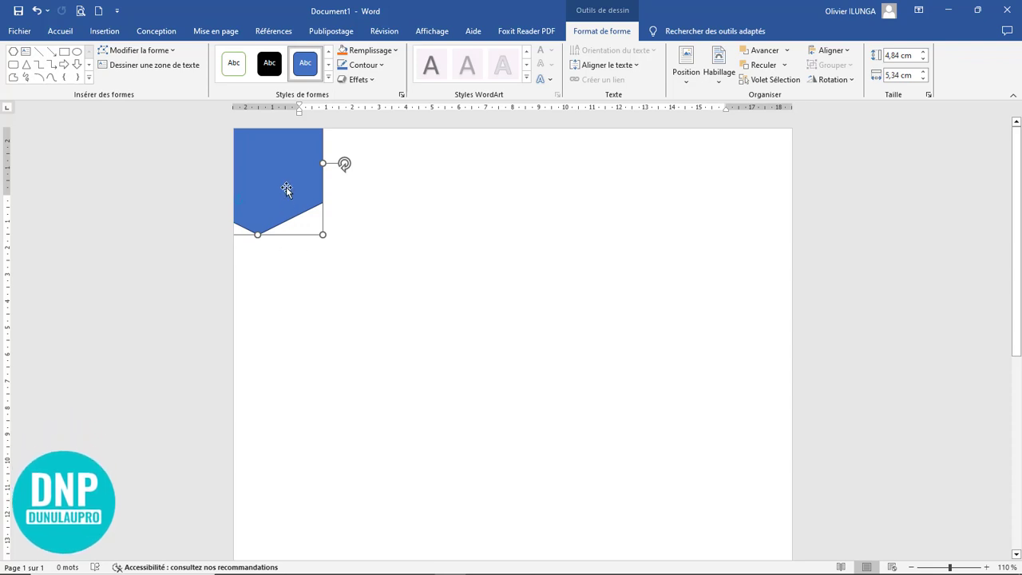
# Fill the corner hexagon with black and remove its outline.
pyautogui.click(372, 50)
pyautogui.click(353, 108)
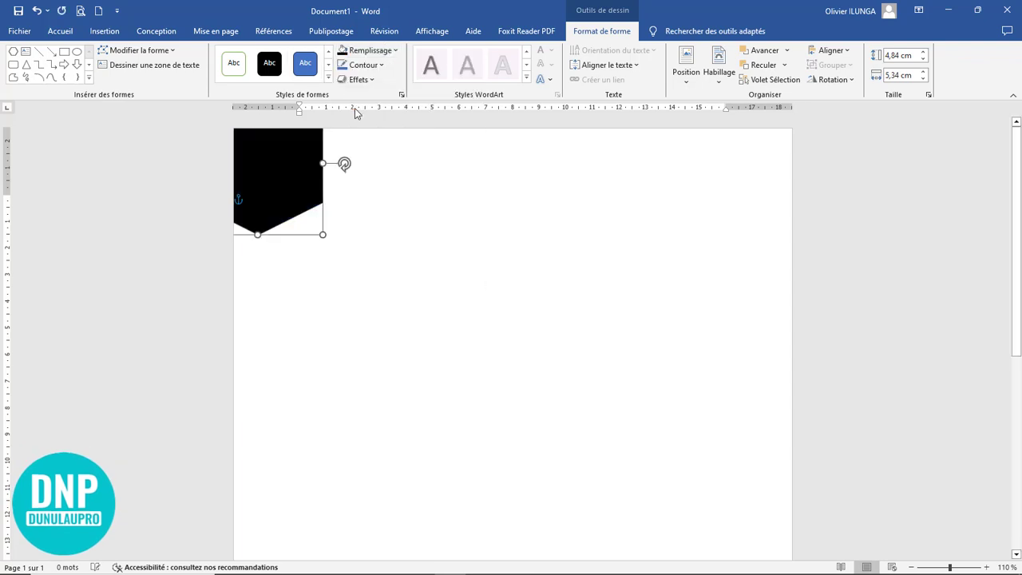
pyautogui.click(379, 65)
pyautogui.click(381, 228)
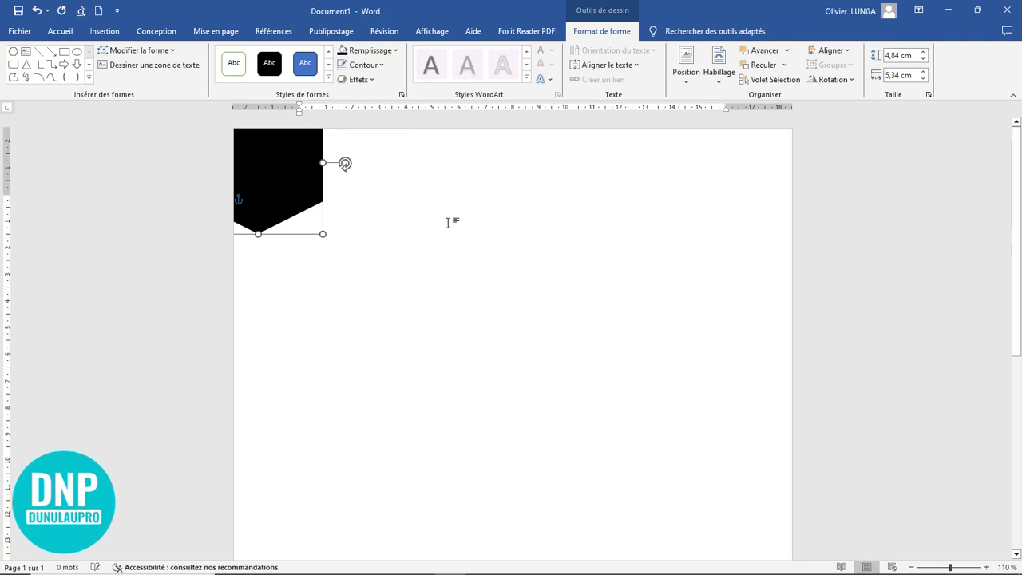
pyautogui.click(449, 221)
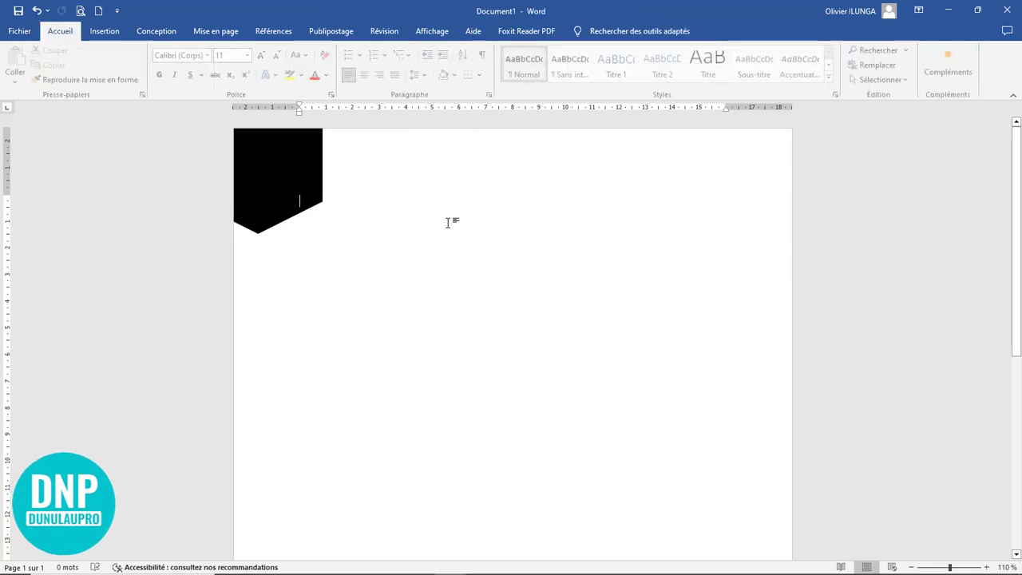
# Duplicate the black hexagon just below the original and fill the copy with medium gray.
pyautogui.click(274, 210)
pyautogui.moveTo(273, 210); pyautogui.dragTo(295, 365)
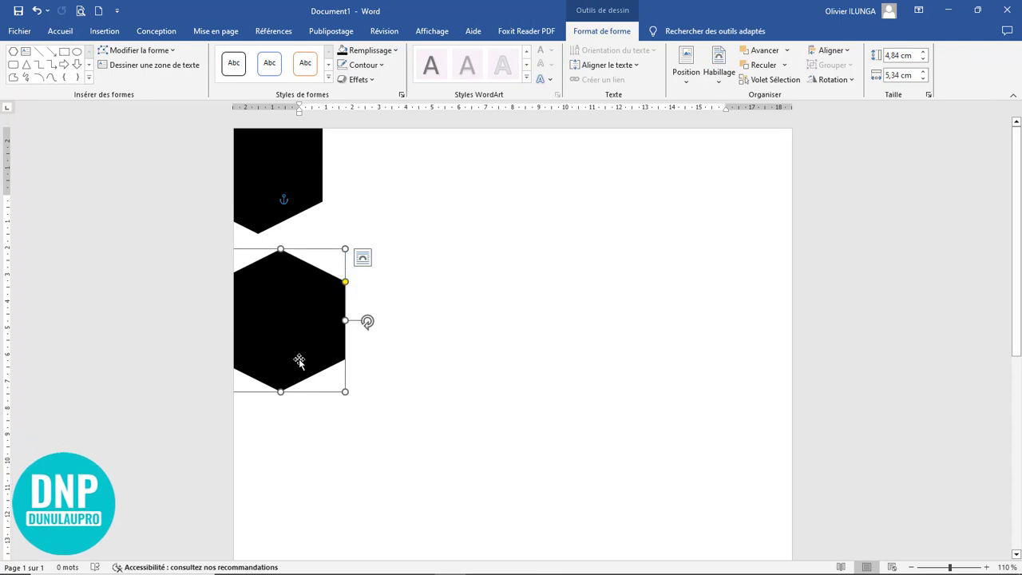
pyautogui.click(391, 50)
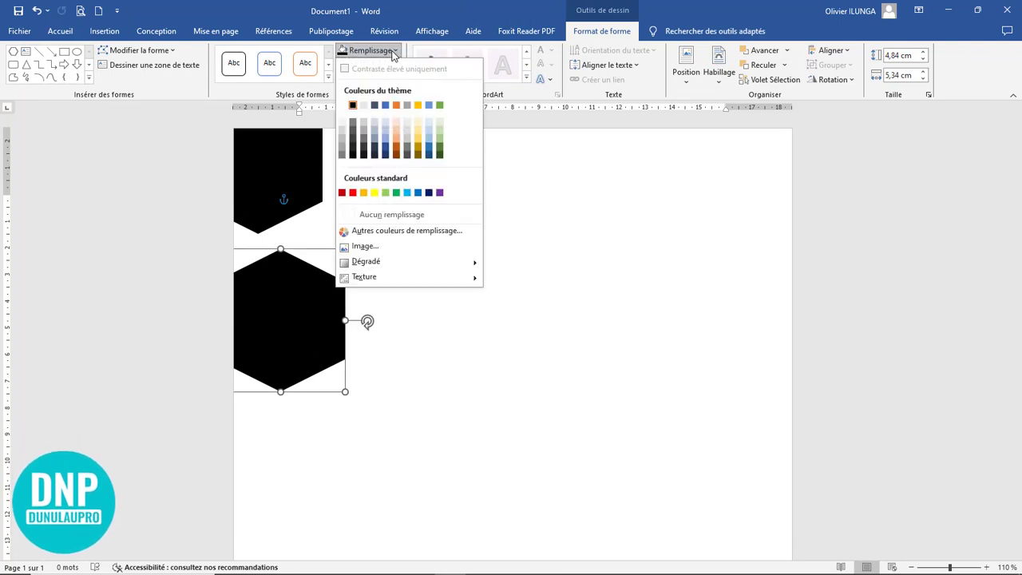
pyautogui.click(343, 150)
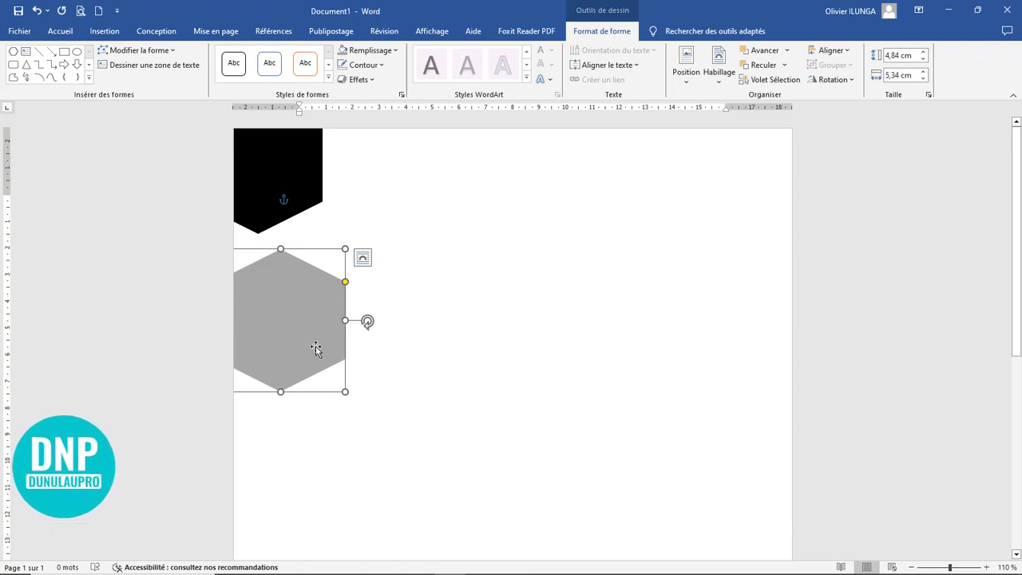
# Send the gray hexagon behind the black one and shrink it to about 3.92 by 3.83 cm, tucked against the page's left edge.
pyautogui.moveTo(315, 347); pyautogui.dragTo(302, 310)
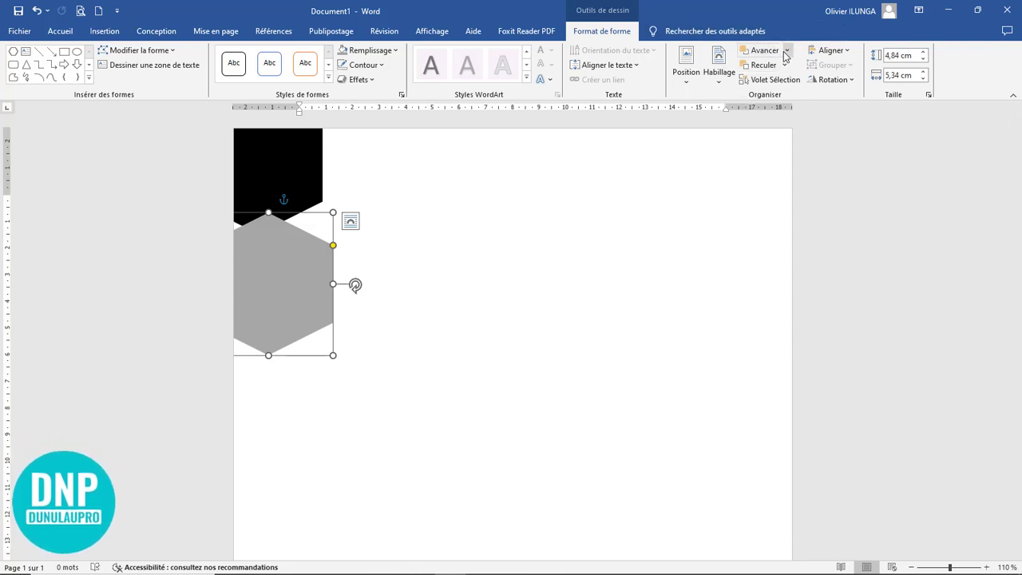
pyautogui.click(785, 52)
pyautogui.click(779, 82)
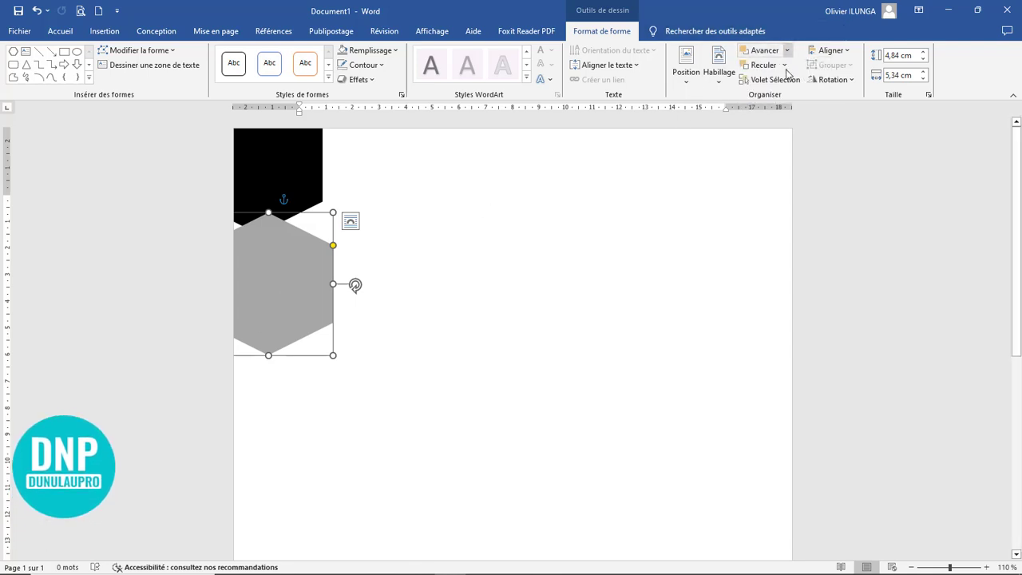
pyautogui.click(784, 65)
pyautogui.click(779, 97)
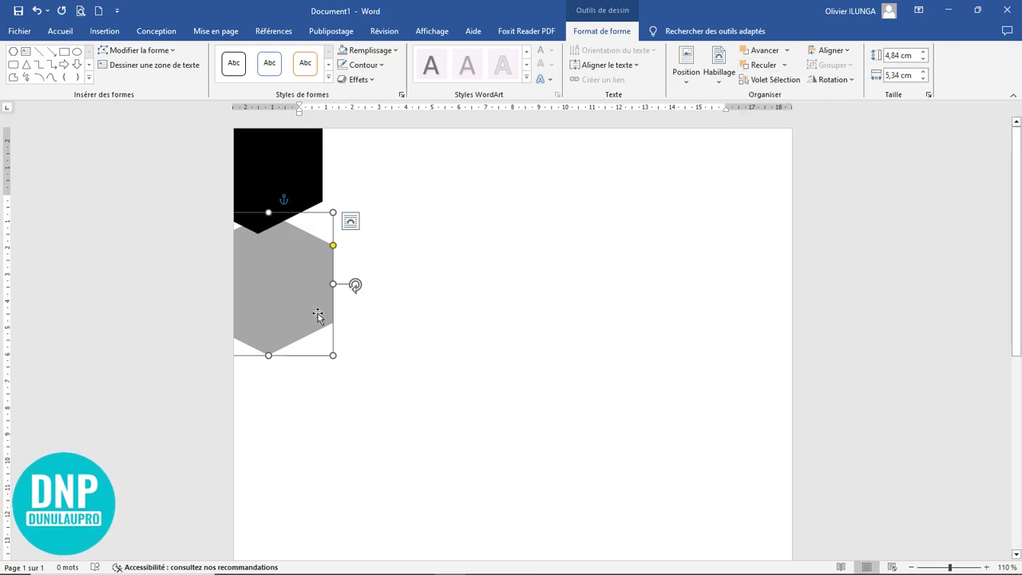
pyautogui.moveTo(299, 336); pyautogui.dragTo(283, 259)
pyautogui.click(391, 289)
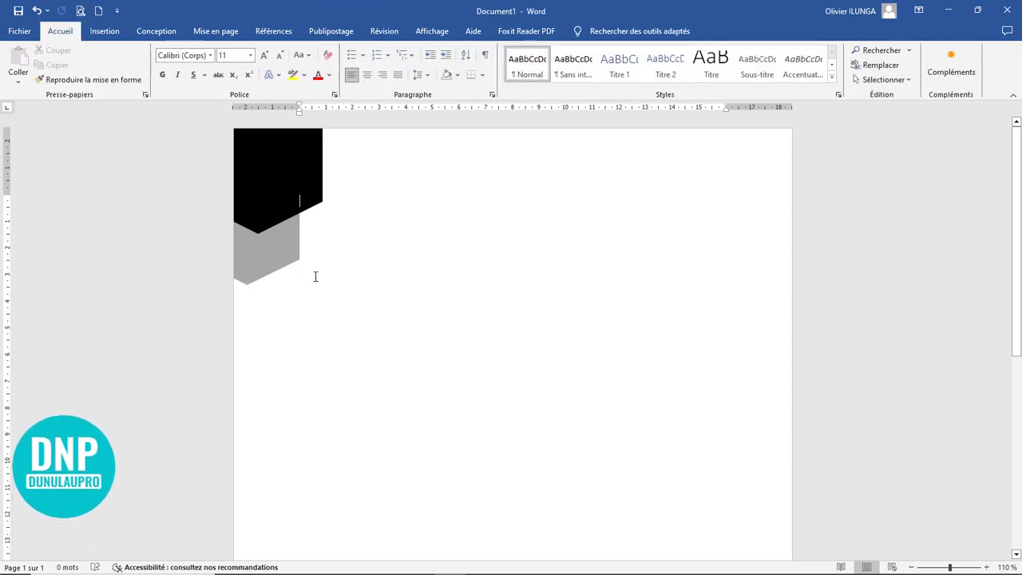
# Duplicate the gray hexagon onto the blank area beside the corner shapes and shrink the copy to about 1.94 by 2.27 cm.
pyautogui.click(262, 270)
pyautogui.moveTo(263, 269); pyautogui.dragTo(474, 295)
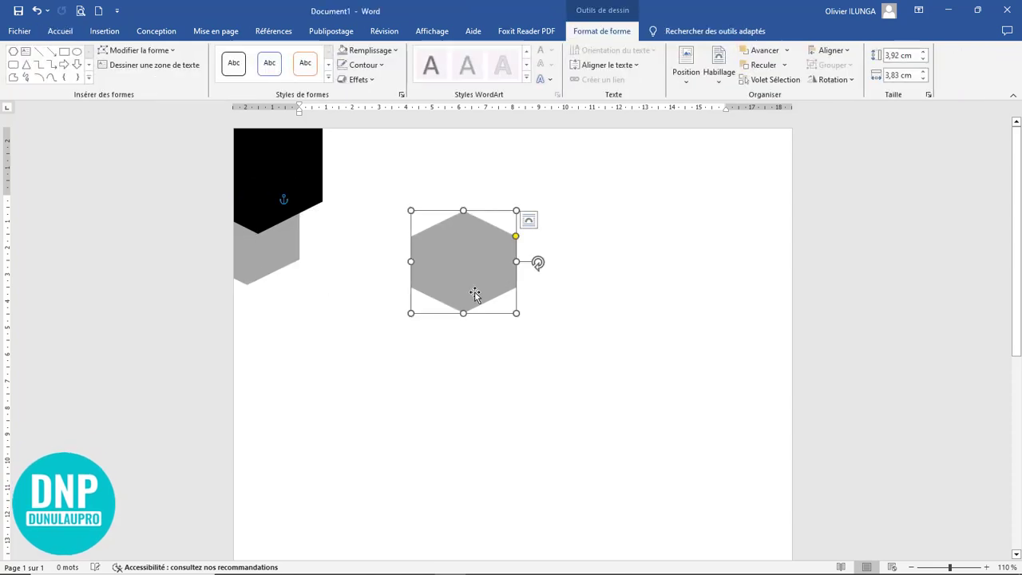
pyautogui.moveTo(512, 261); pyautogui.dragTo(496, 237)
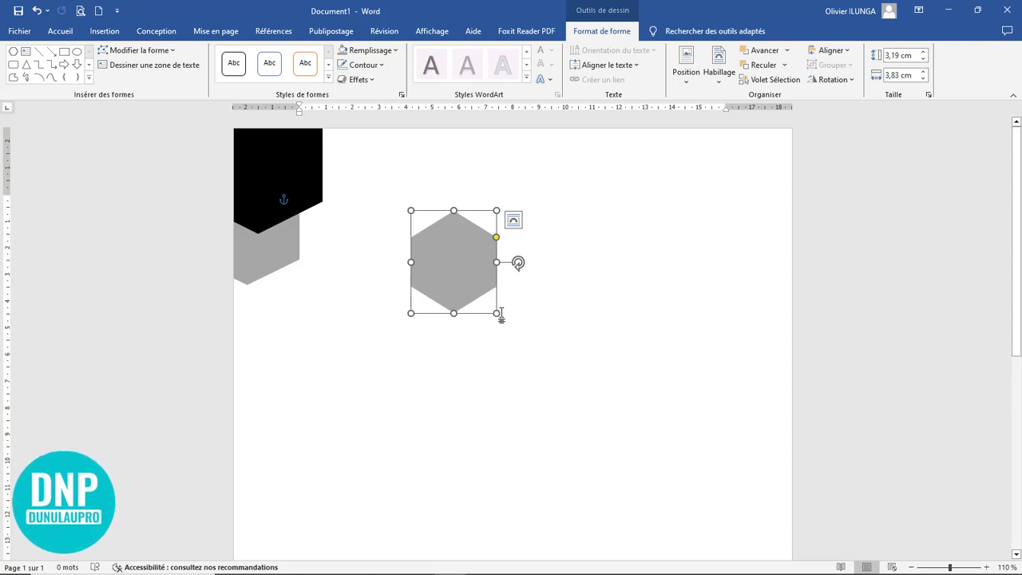
pyautogui.moveTo(491, 304); pyautogui.dragTo(463, 271)
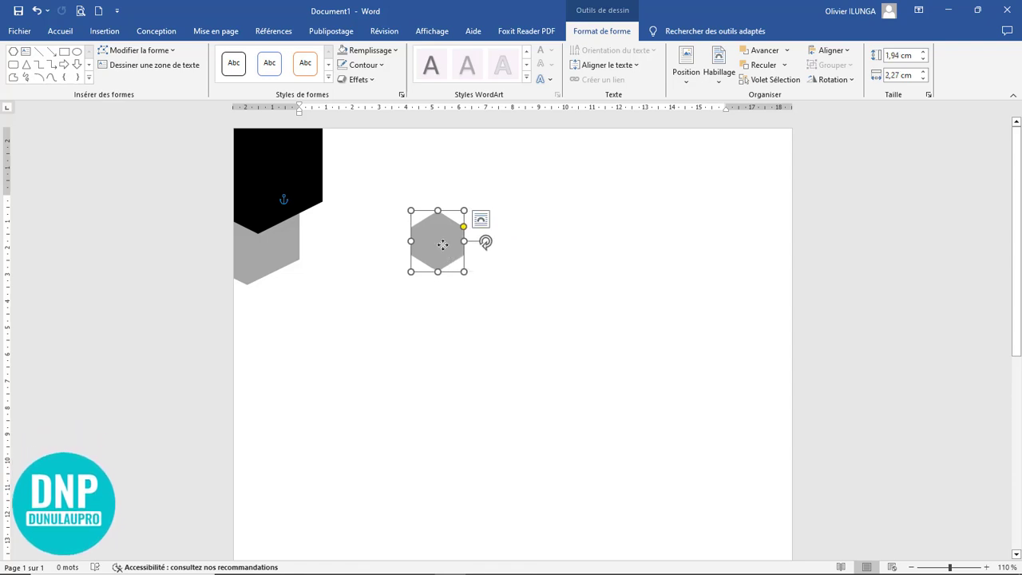
# Duplicate the small gray hexagon diagonally below and to its right, and fill the original with a lighter gray.
pyautogui.moveTo(443, 244); pyautogui.dragTo(473, 265)
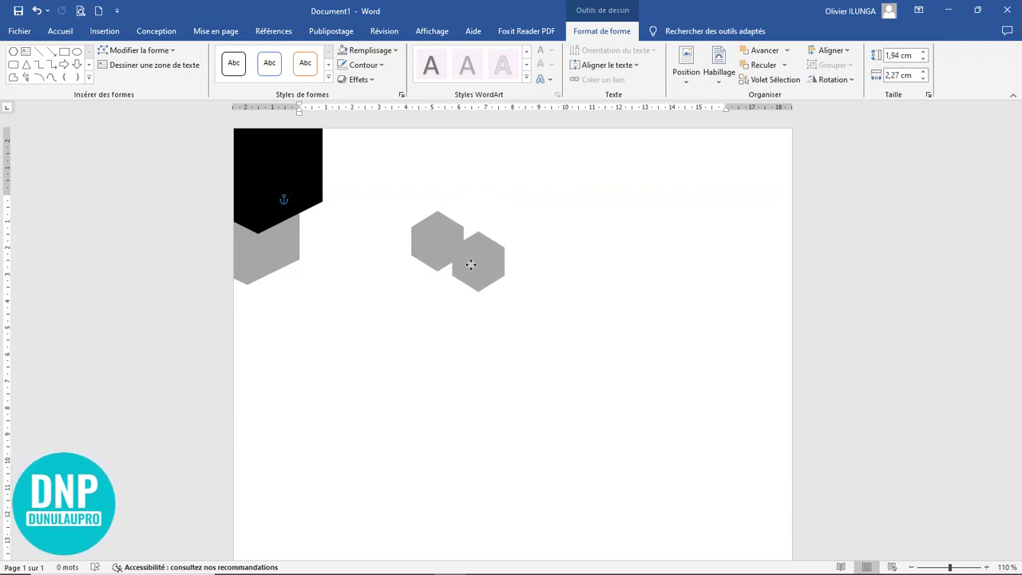
pyautogui.click(435, 238)
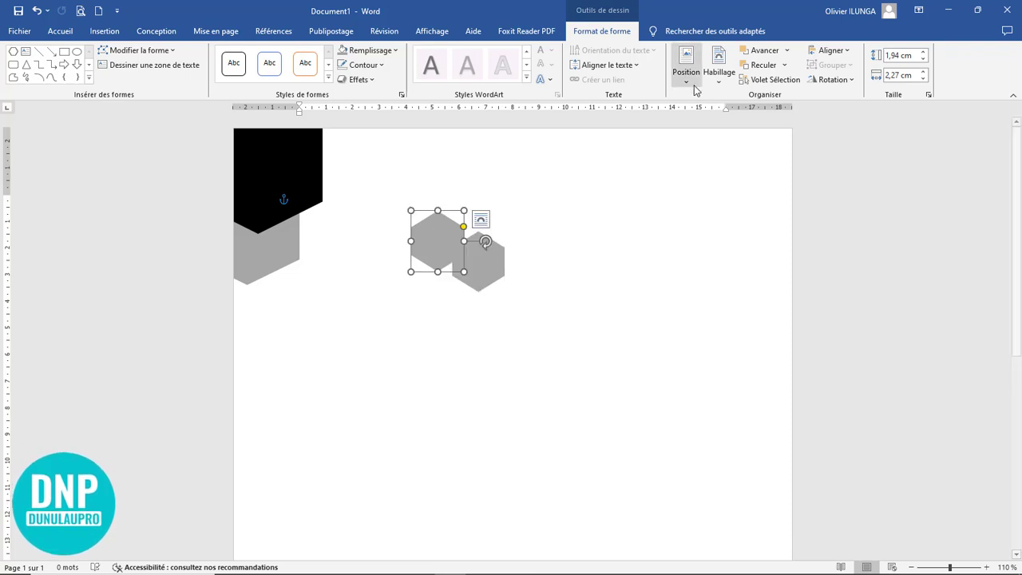
pyautogui.click(380, 51)
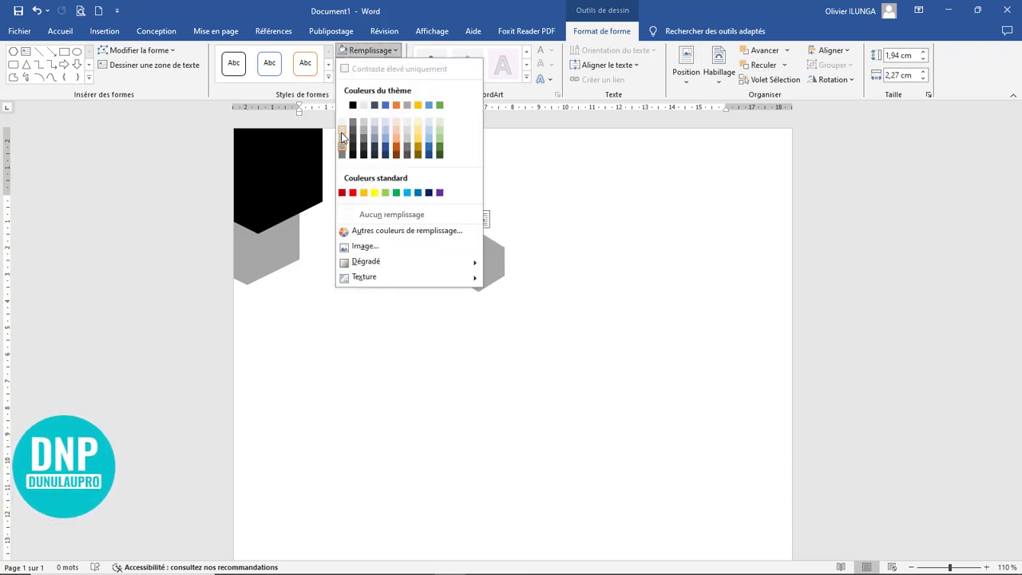
pyautogui.click(341, 137)
pyautogui.click(561, 235)
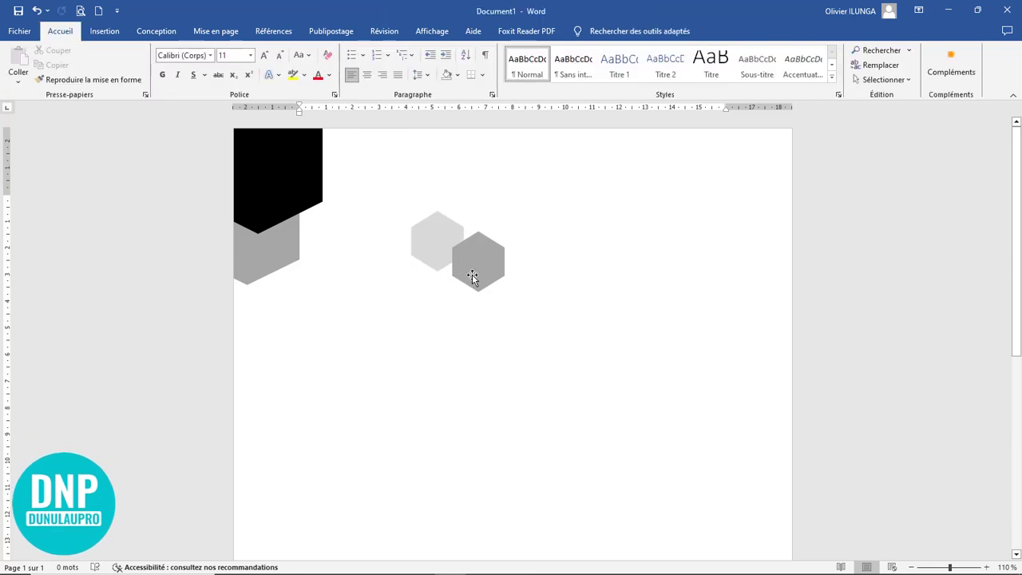
# Select both small hexagons and duplicate the pair below and to the left of the originals.
pyautogui.click(427, 254)
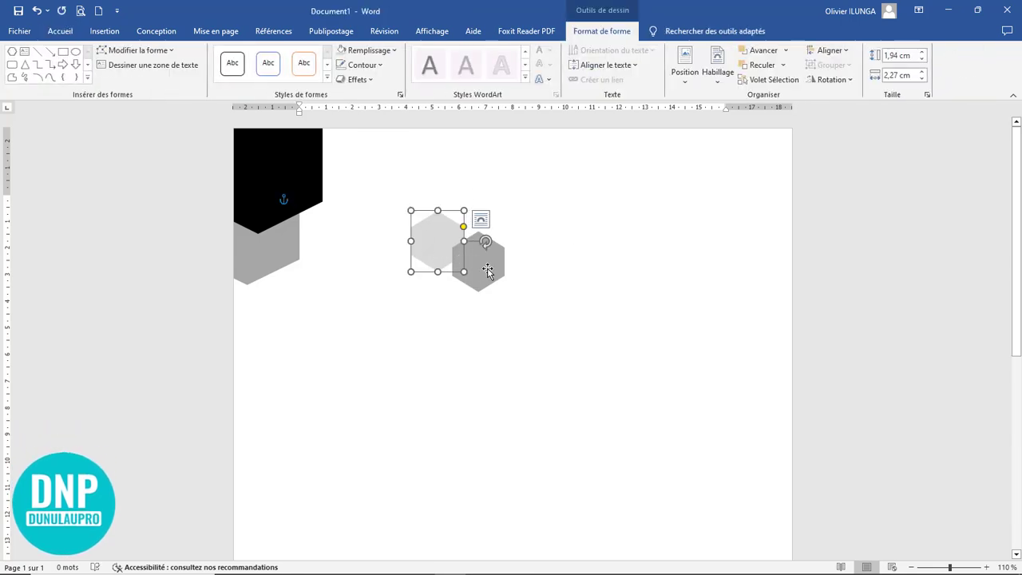
pyautogui.click(489, 271)
pyautogui.click(459, 253)
pyautogui.keyDown('shift'); pyautogui.click(480, 260); pyautogui.keyUp('shift')
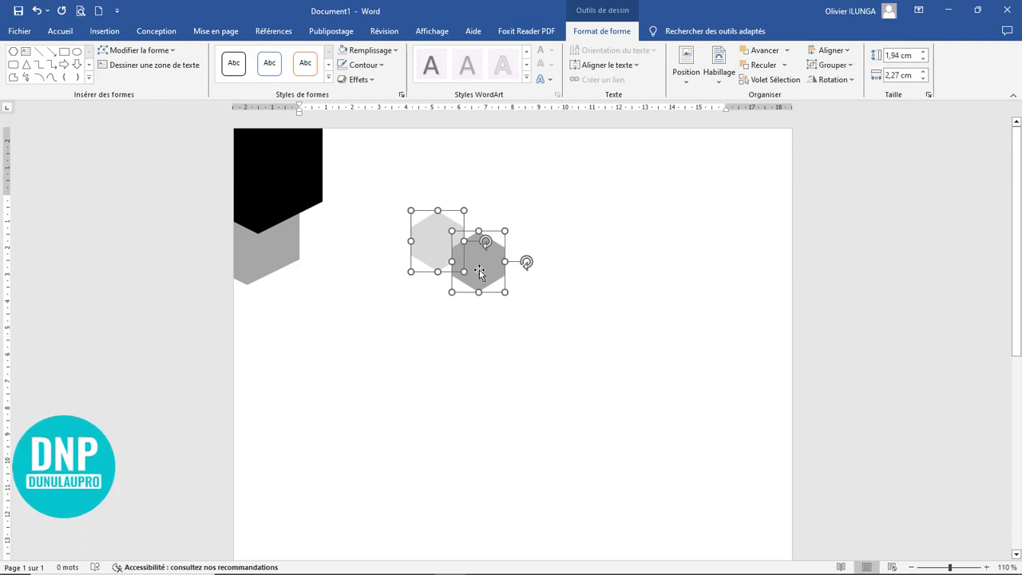
pyautogui.moveTo(479, 269); pyautogui.dragTo(415, 303)
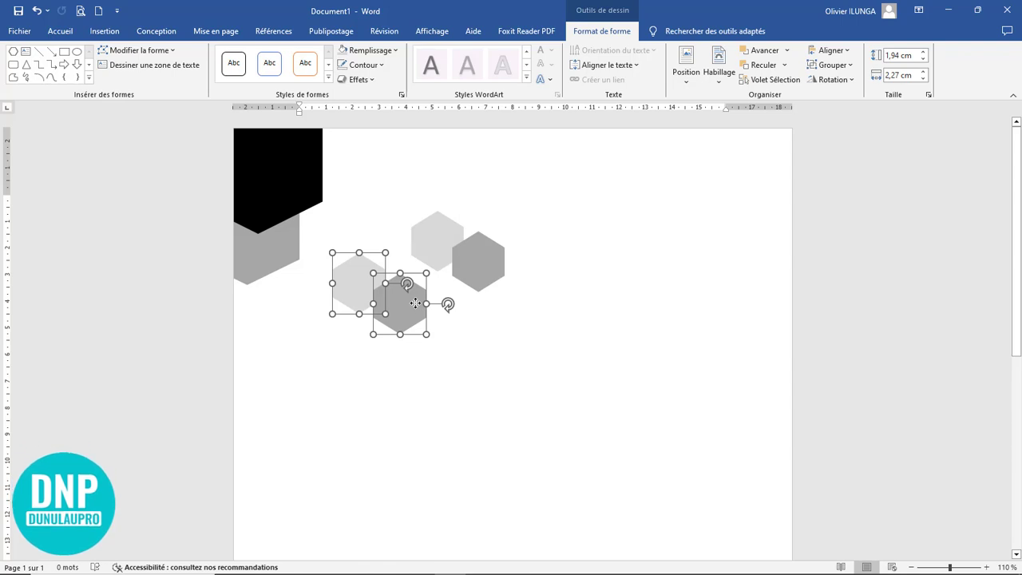
# Remove the fill from the duplicated hexagon pair and give it a dark gray outline.
pyautogui.click(372, 50)
pyautogui.click(391, 214)
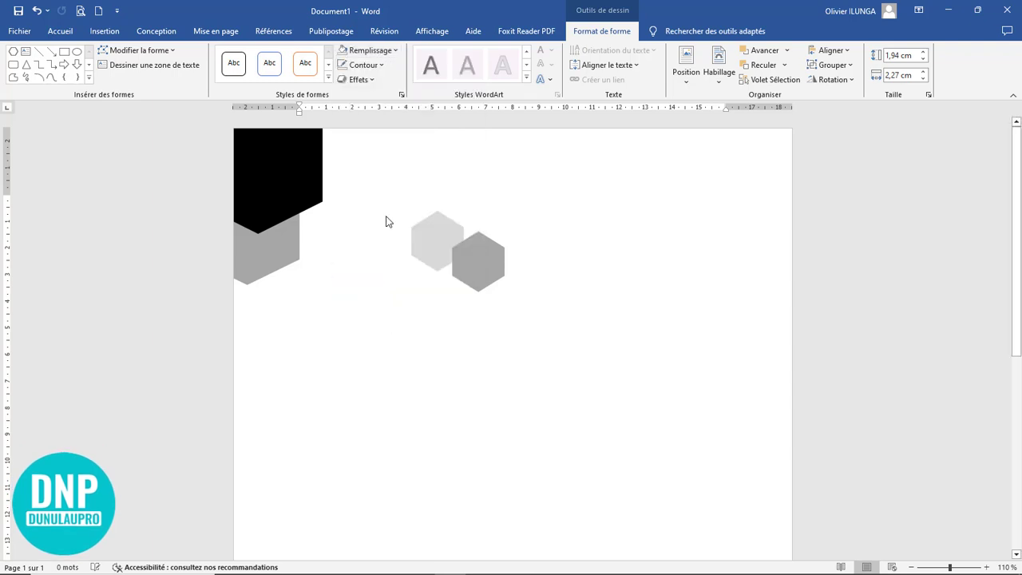
pyautogui.click(380, 66)
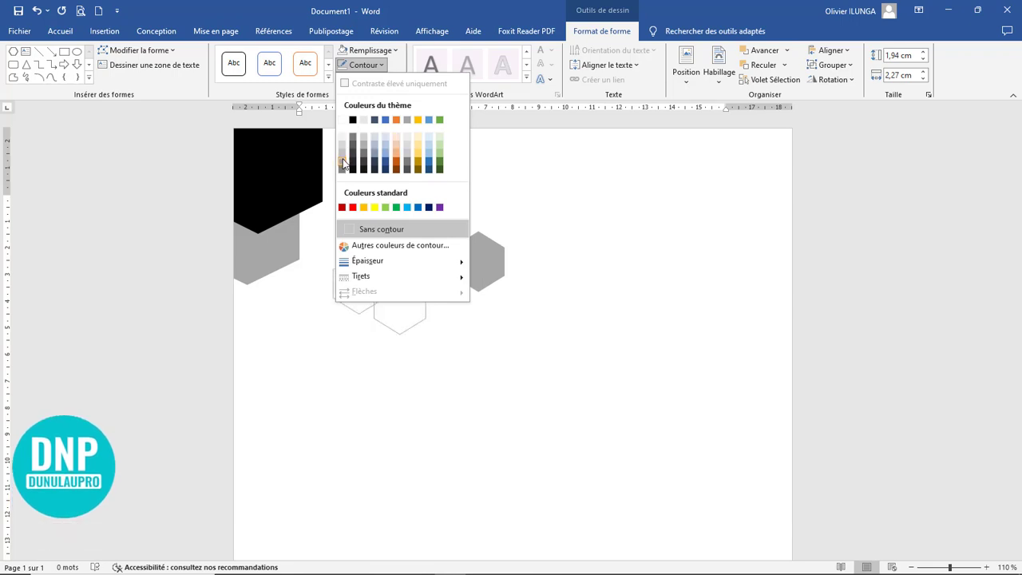
pyautogui.click(342, 165)
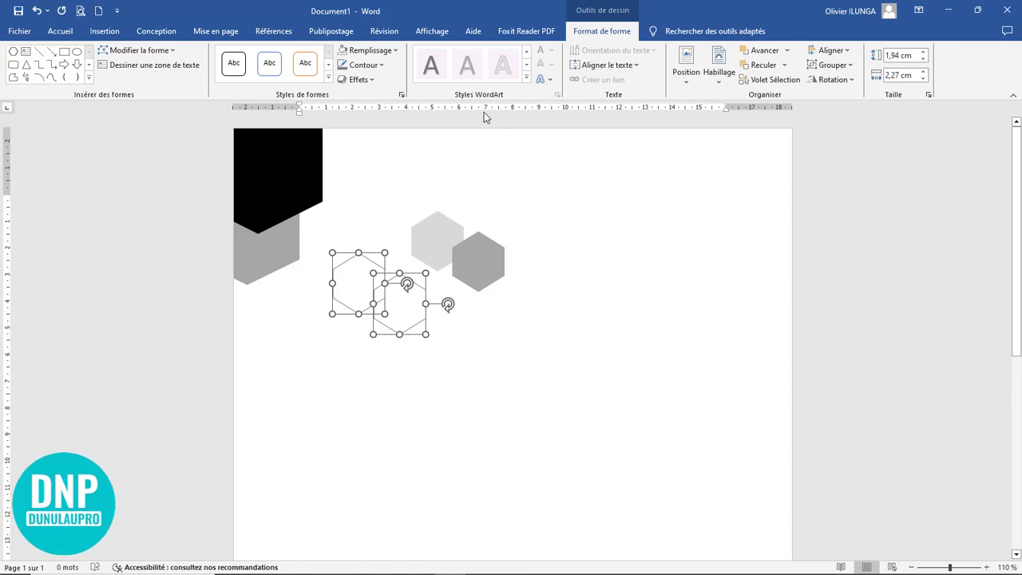
# Apply a thicker outline weight to the two unfilled hexagons.
pyautogui.click(382, 65)
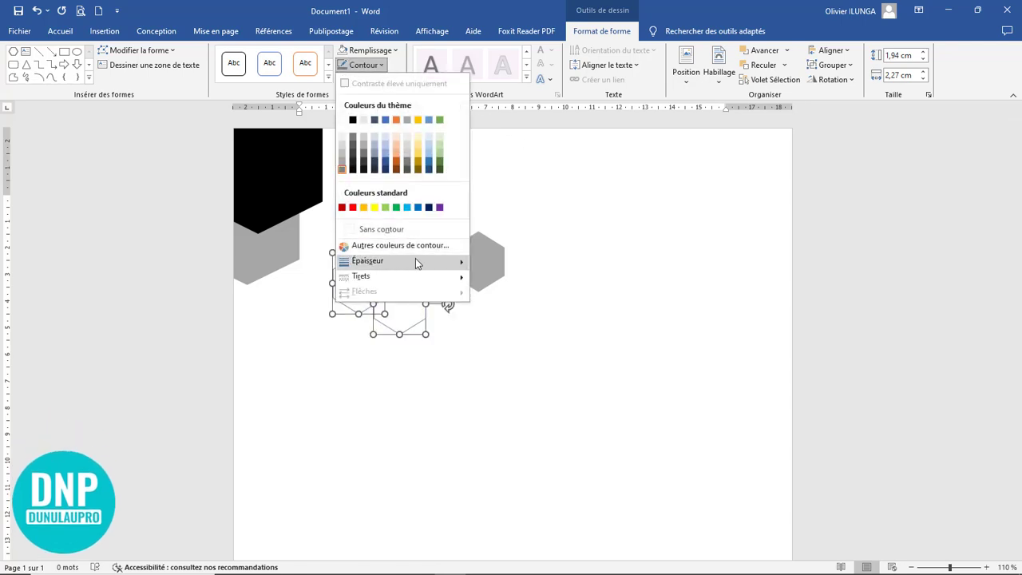
pyautogui.moveTo(415, 260)
pyautogui.click(529, 321)
# Move the two outlined hexagons up and right so they slightly overlap the light gray hexagon.
pyautogui.click(333, 284)
pyautogui.keyDown('shift'); pyautogui.click(426, 303); pyautogui.keyUp('shift')
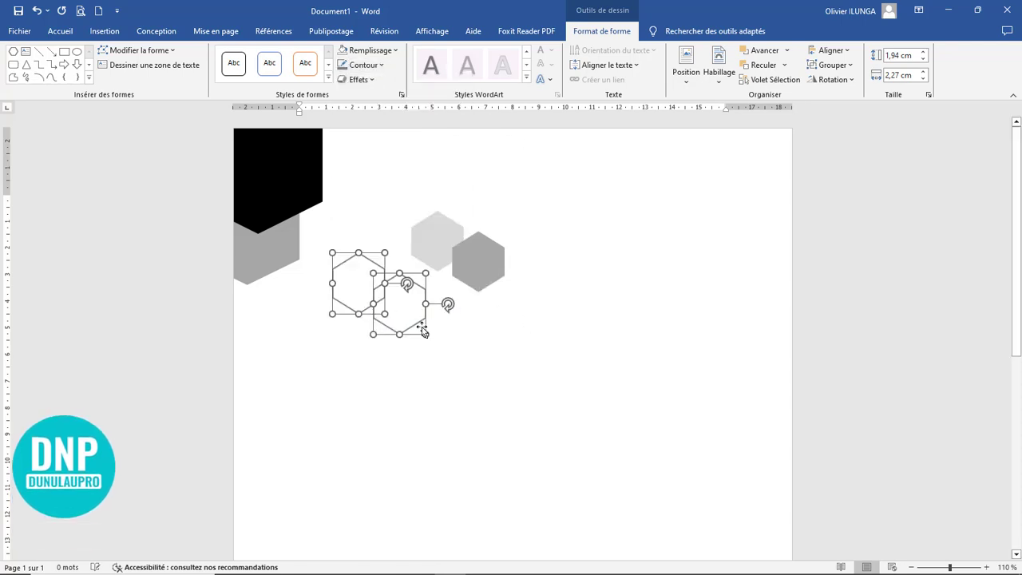
pyautogui.moveTo(414, 328); pyautogui.dragTo(431, 297)
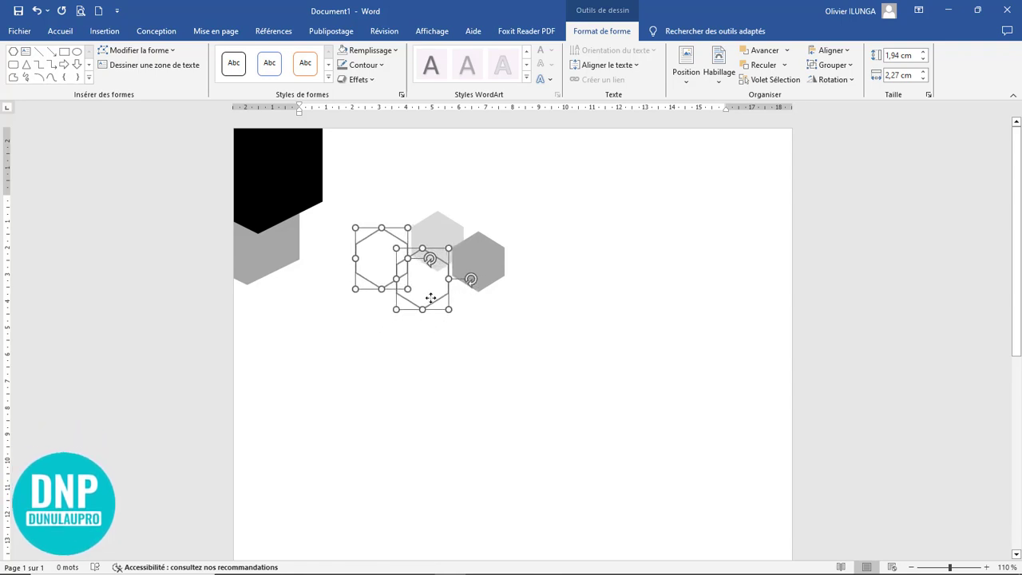
pyautogui.press('Left')
pyautogui.click(499, 309)
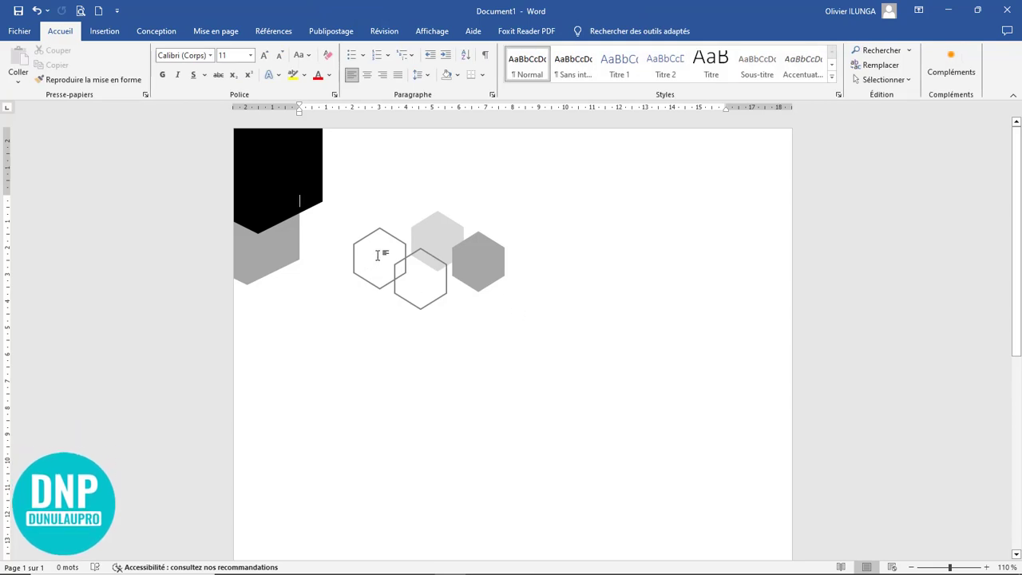
# Select the two outlined and two gray small hexagons and group them into one object.
pyautogui.click(417, 305)
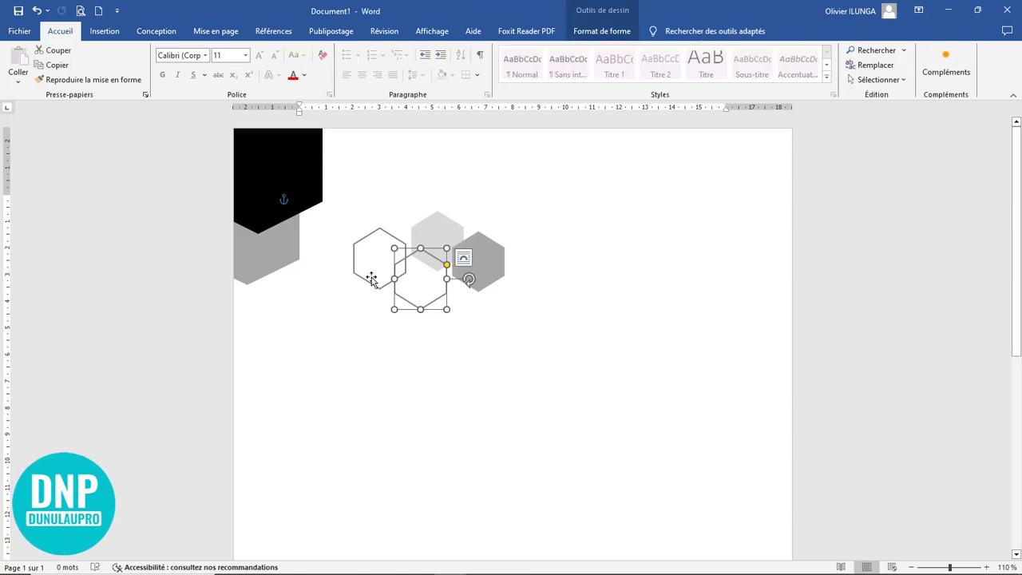
pyautogui.keyDown('shift'); pyautogui.click(430, 240); pyautogui.keyUp('shift')
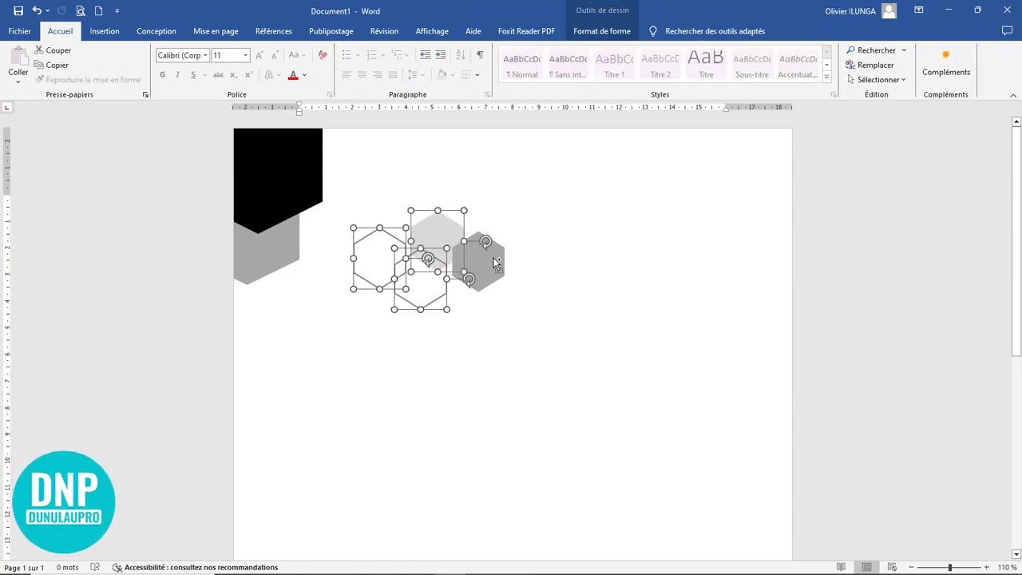
pyautogui.keyDown('shift'); pyautogui.click(488, 268); pyautogui.keyUp('shift')
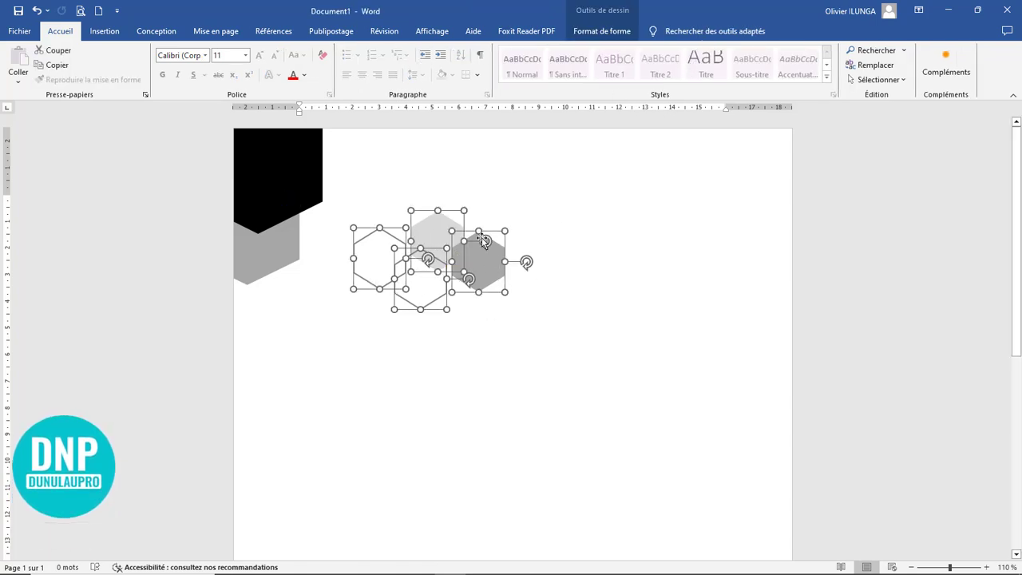
pyautogui.click(620, 38)
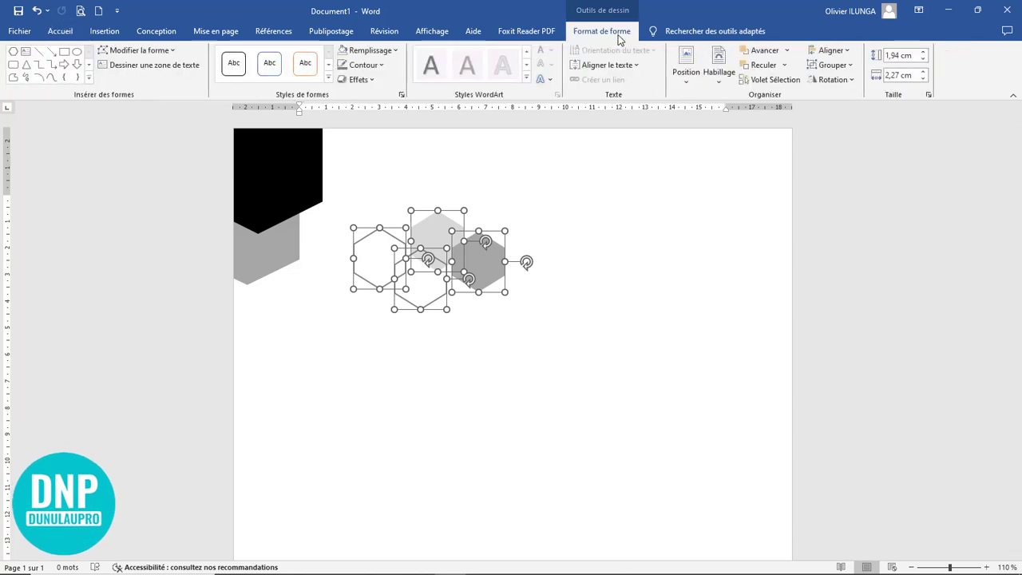
pyautogui.click(830, 64)
pyautogui.click(835, 83)
# Move the hexagon group right and slightly down, and scale it down a little.
pyautogui.moveTo(469, 279); pyautogui.dragTo(515, 312)
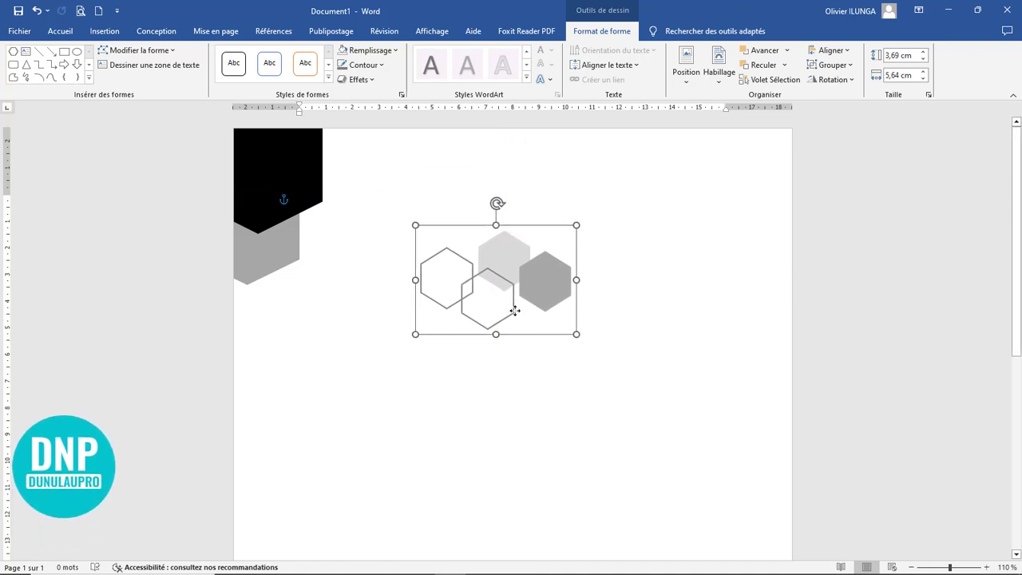
pyautogui.moveTo(576, 335); pyautogui.dragTo(566, 329)
pyautogui.click(530, 365)
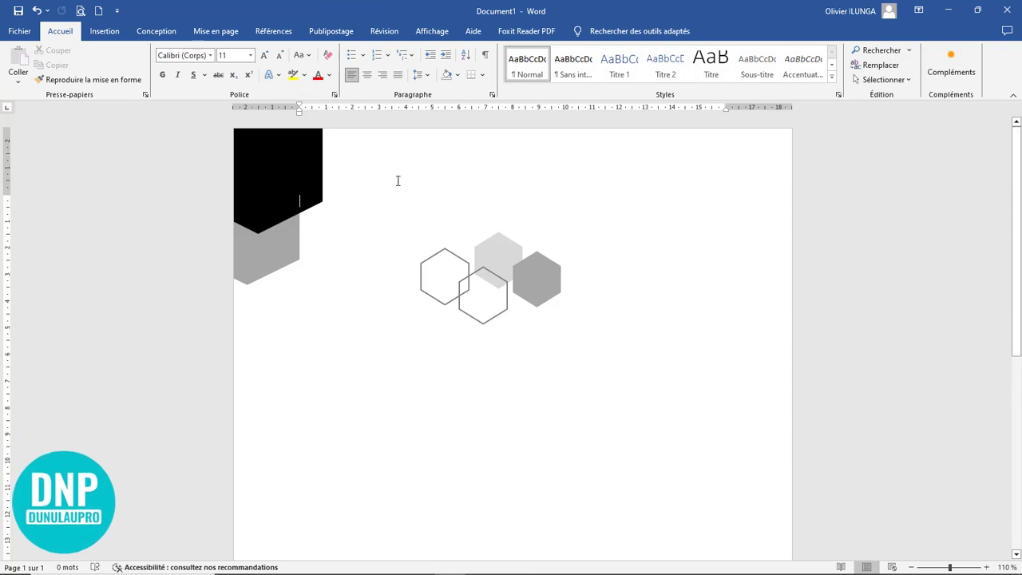
# Draw a text box about 10.42 cm wide and 1.89 cm high above the hexagon group, to the right of the black hexagon.
pyautogui.click(149, 34)
pyautogui.click(110, 33)
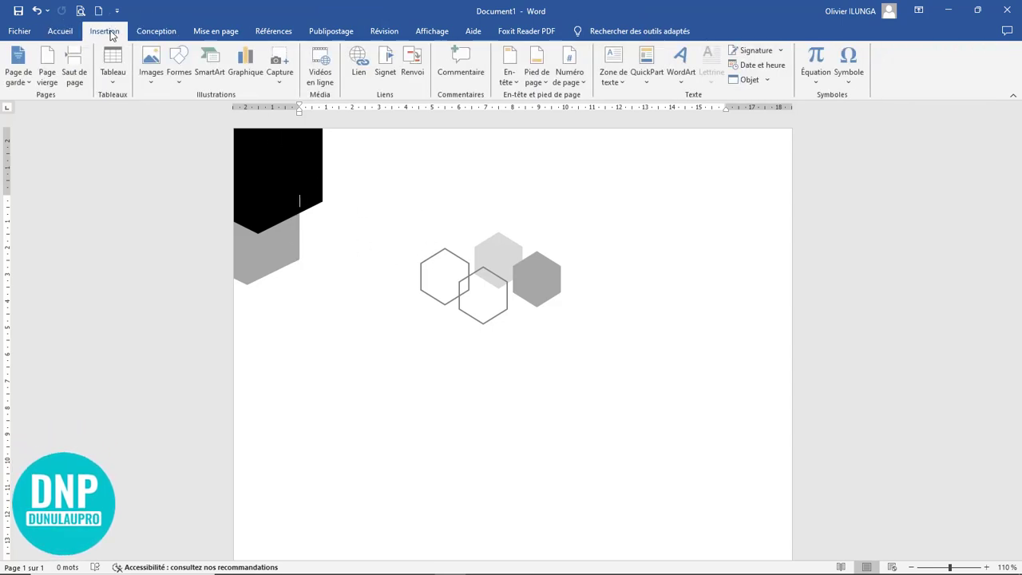
pyautogui.click(181, 87)
pyautogui.click(173, 202)
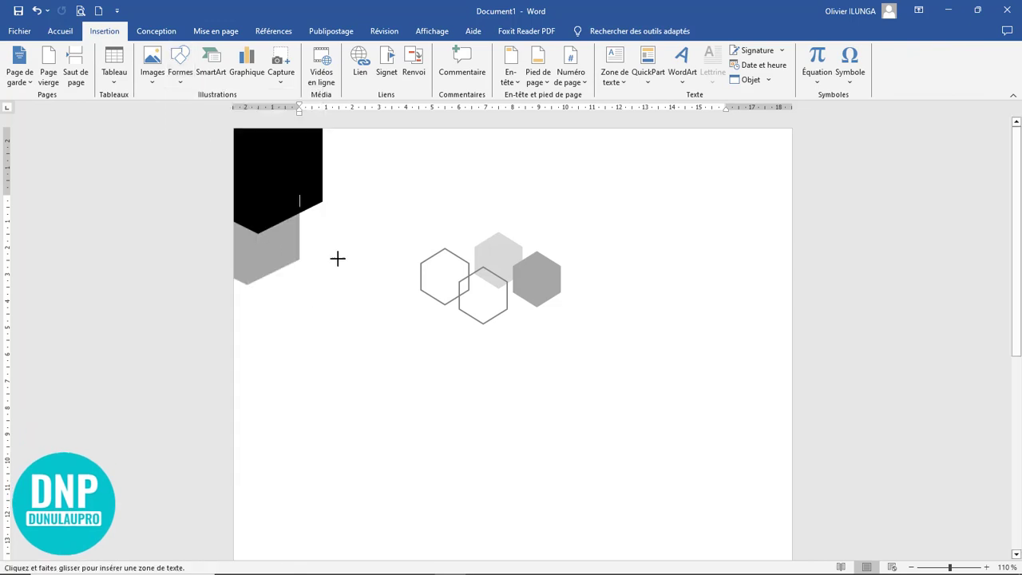
pyautogui.moveTo(668, 199); pyautogui.dragTo(669, 198)
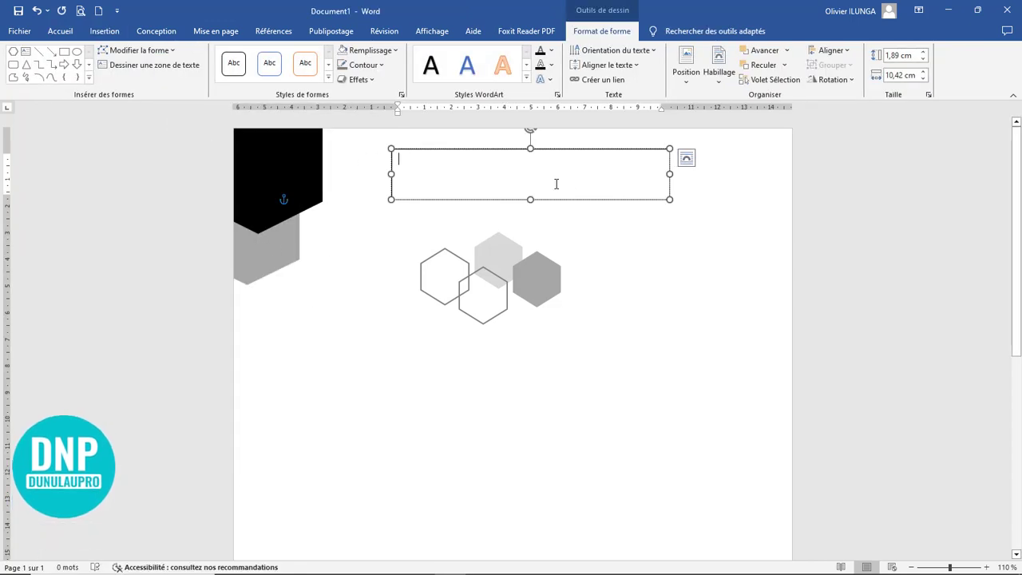
# Enter the person's full name in the text box and convert it to uppercase.
pyautogui.write('joh')
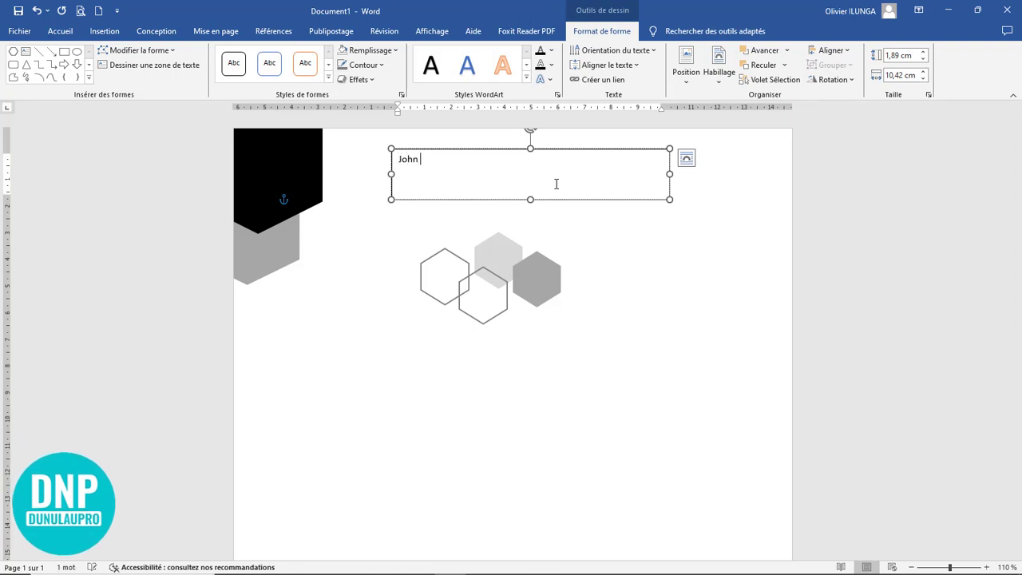
pyautogui.write('n walke')
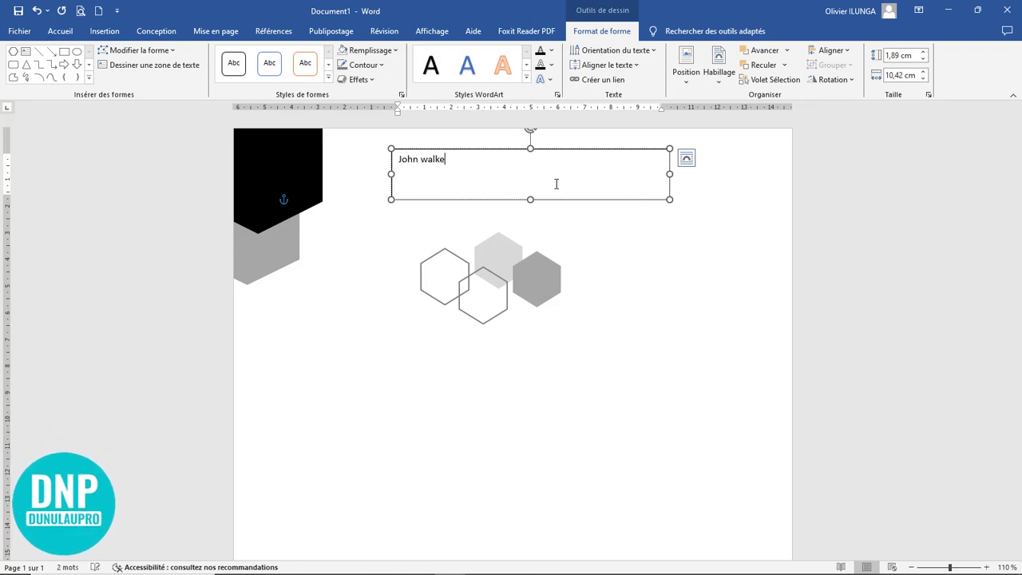
pyautogui.write('r')
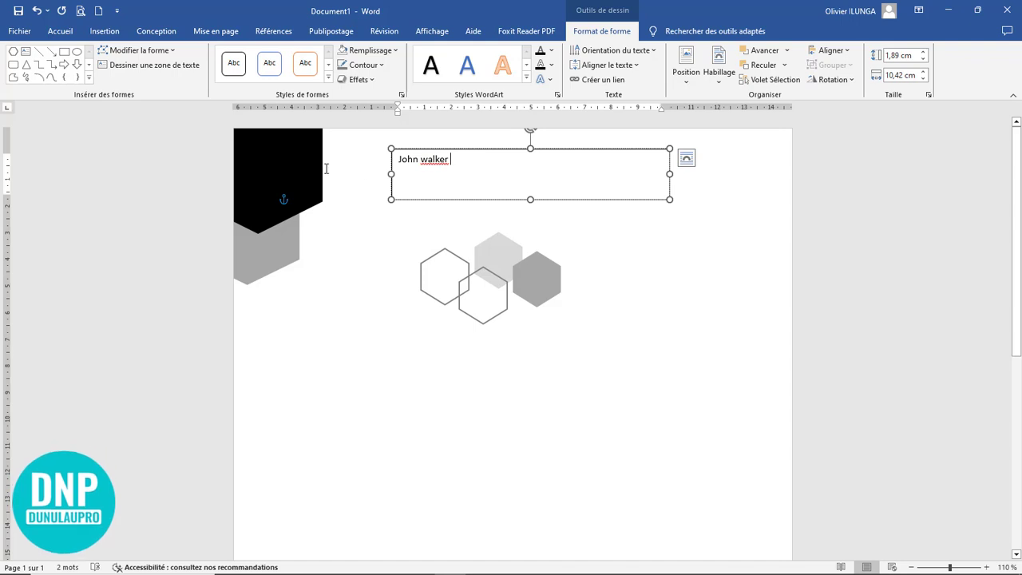
pyautogui.moveTo(451, 160); pyautogui.dragTo(325, 169)
pyautogui.hotkey('shift', 'F3')
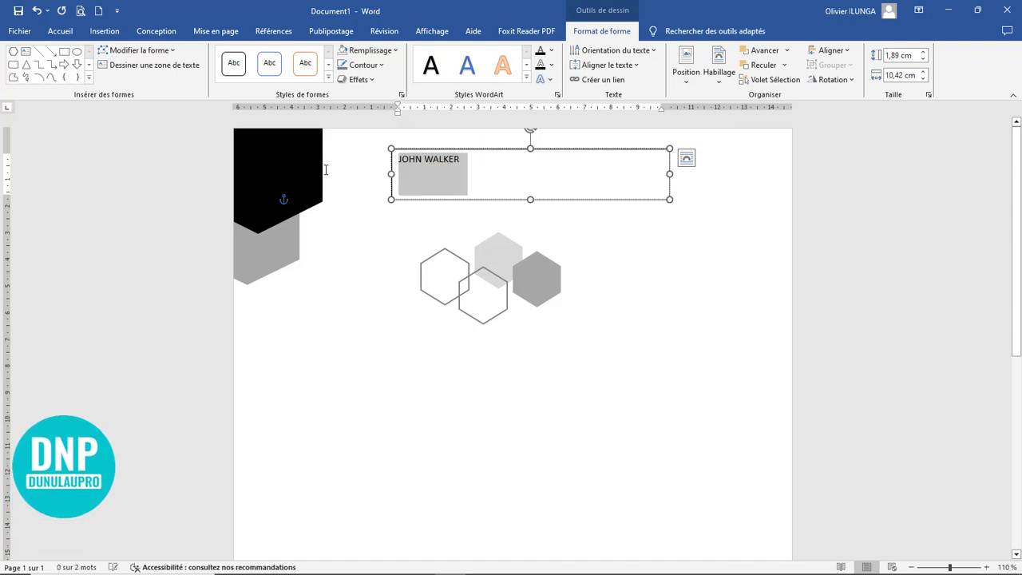
# Set the font of the whole name to Montserrat Black.
pyautogui.click(60, 30)
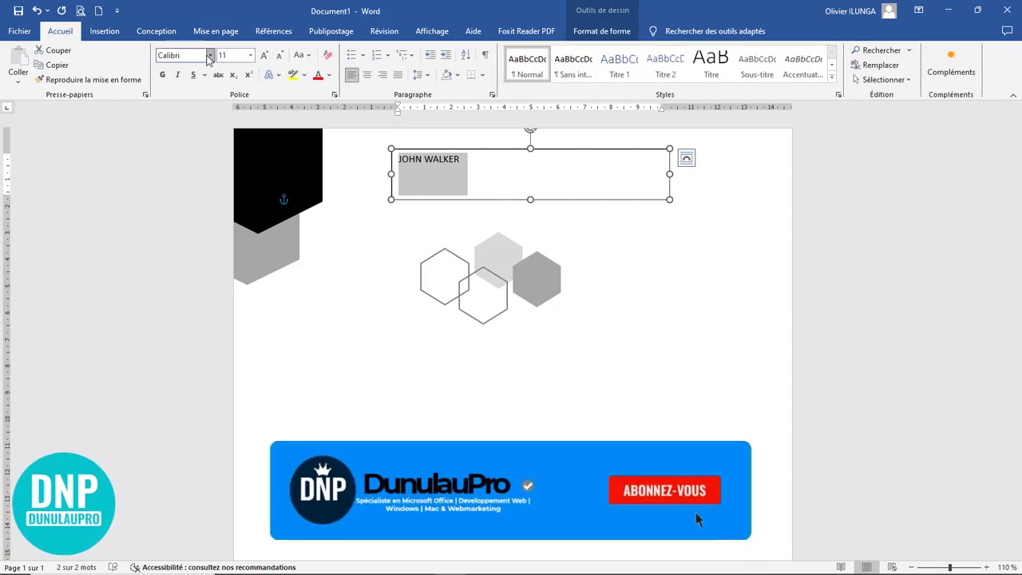
pyautogui.click(209, 54)
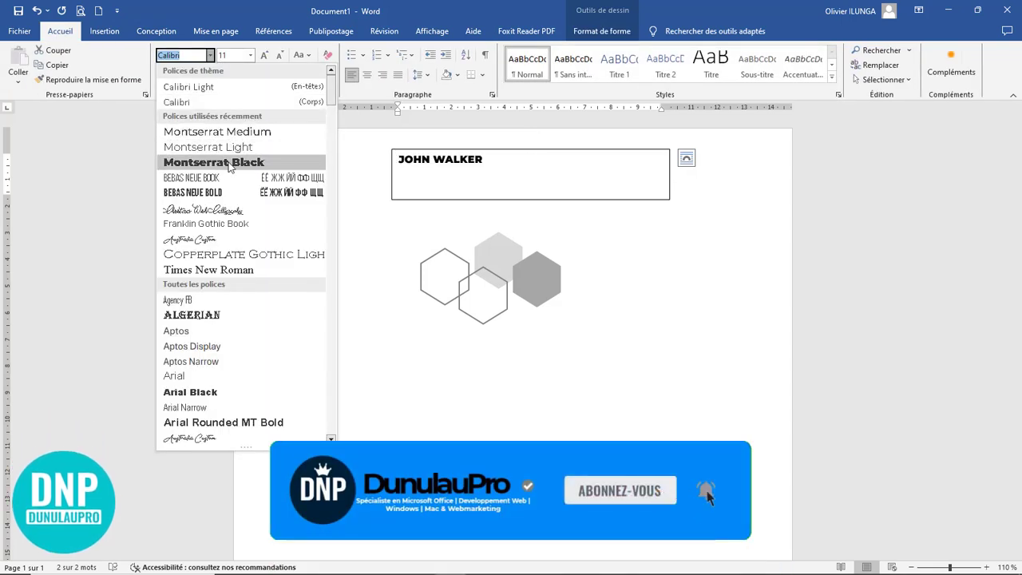
pyautogui.click(228, 162)
pyautogui.hotkey('shift', 'F3')
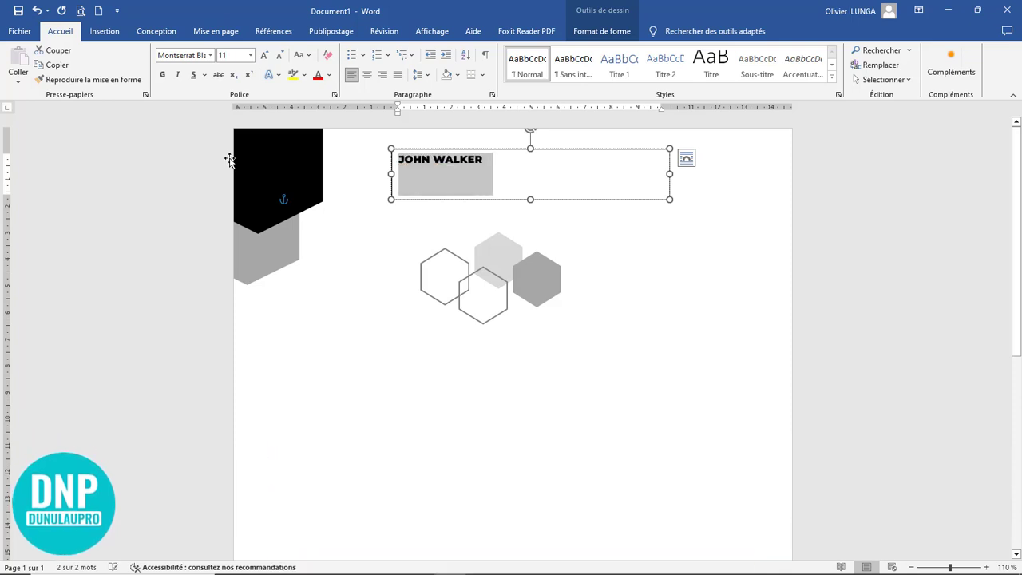
# Enlarge the name to 36 pt and widen its text box so both words fit on one line.
pyautogui.click(265, 54)
pyautogui.click(264, 55)
pyautogui.click(264, 54)
pyautogui.click(264, 54)
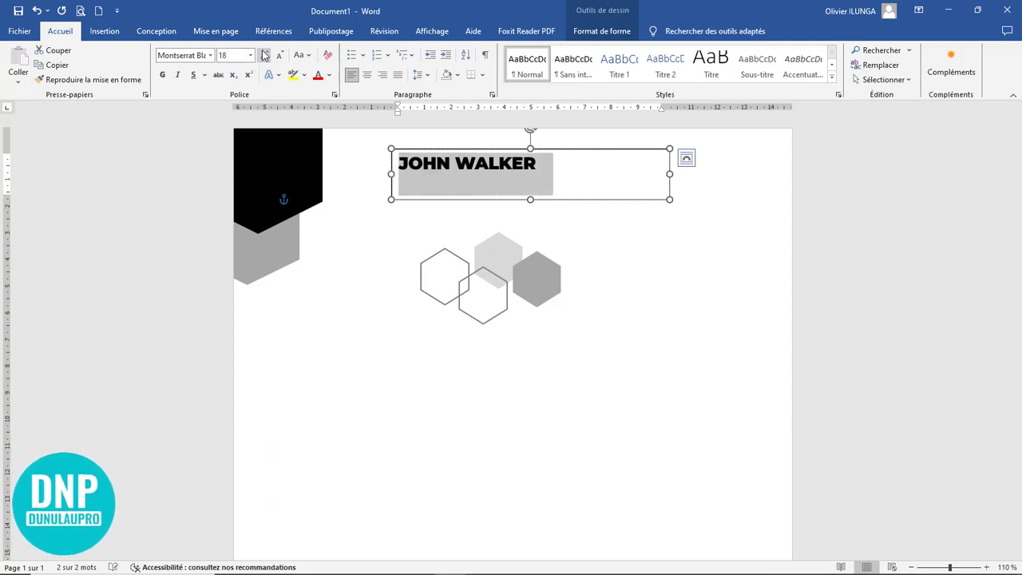
pyautogui.click(265, 54)
pyautogui.click(264, 55)
pyautogui.click(265, 54)
pyautogui.click(264, 54)
pyautogui.click(264, 55)
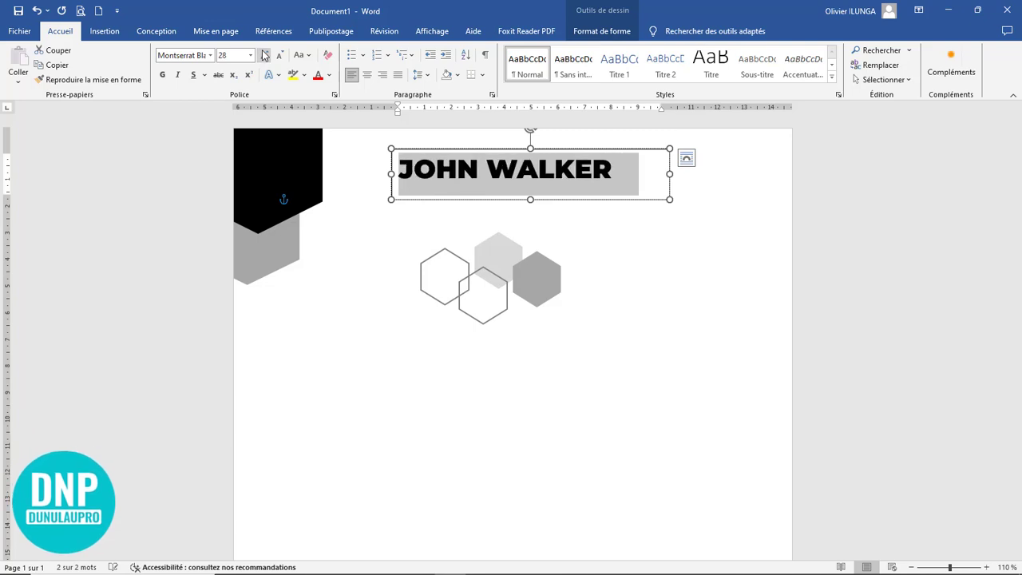
pyautogui.click(264, 54)
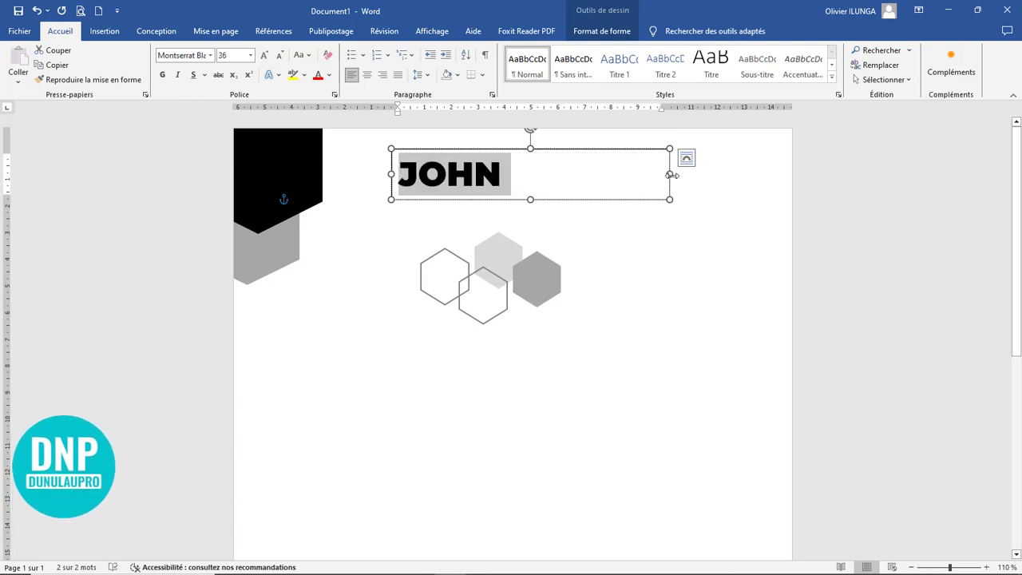
pyautogui.moveTo(669, 174); pyautogui.dragTo(503, 174)
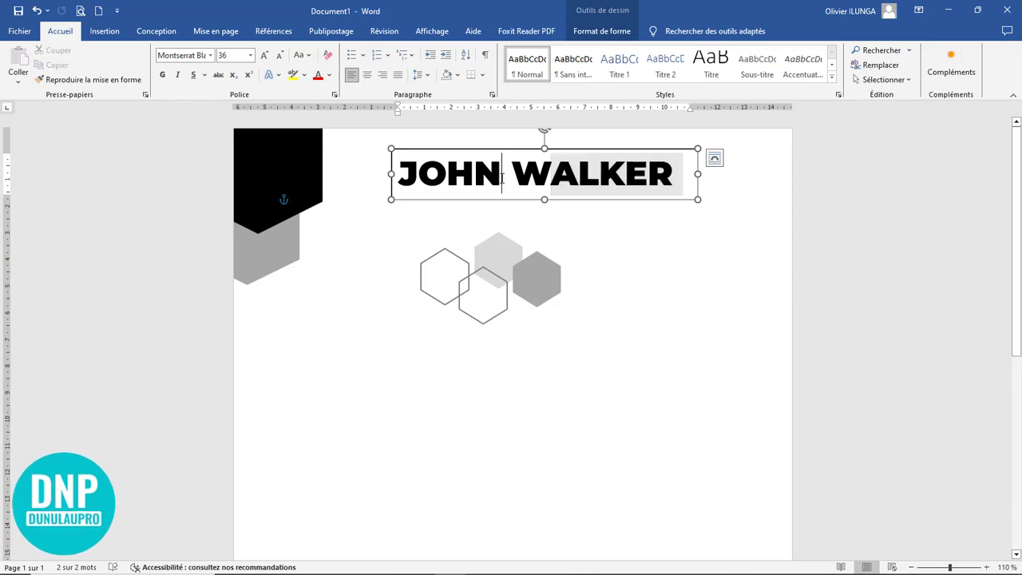
pyautogui.click(502, 174)
pyautogui.keyDown('shift'); pyautogui.click(389, 172); pyautogui.keyUp('shift')
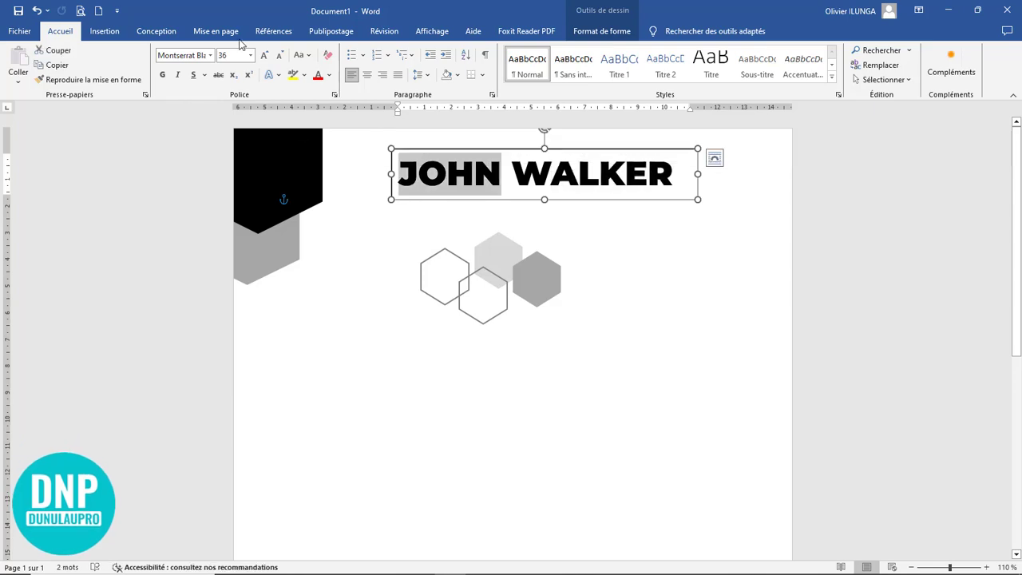
pyautogui.click(330, 75)
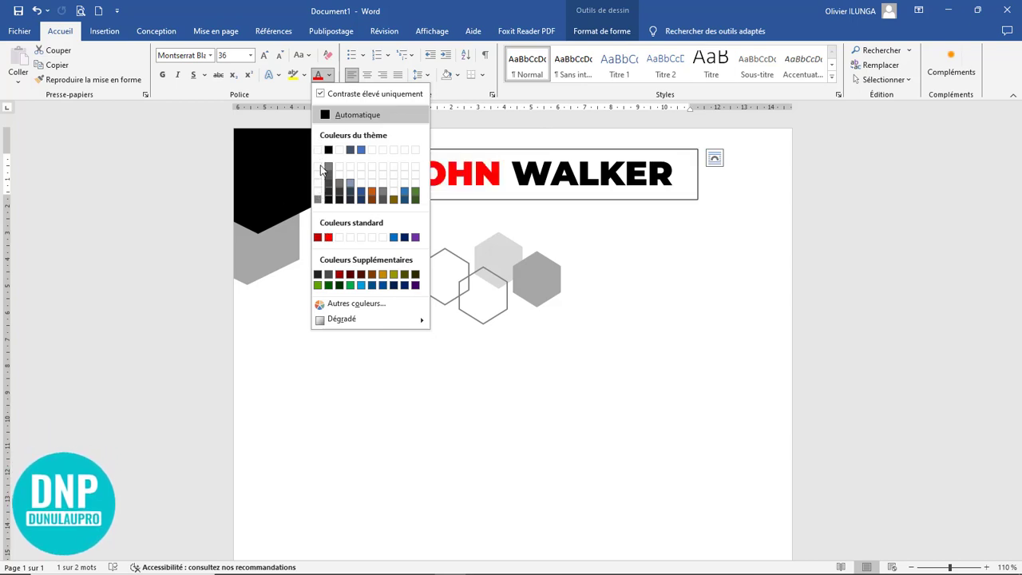
pyautogui.click(376, 186)
pyautogui.click(502, 178)
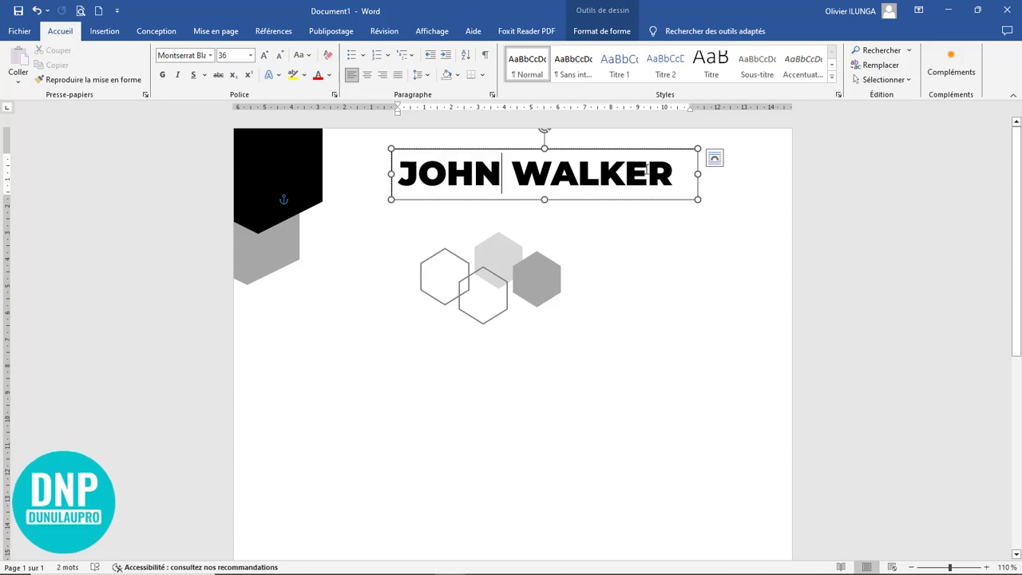
pyautogui.moveTo(687, 170); pyautogui.dragTo(346, 169)
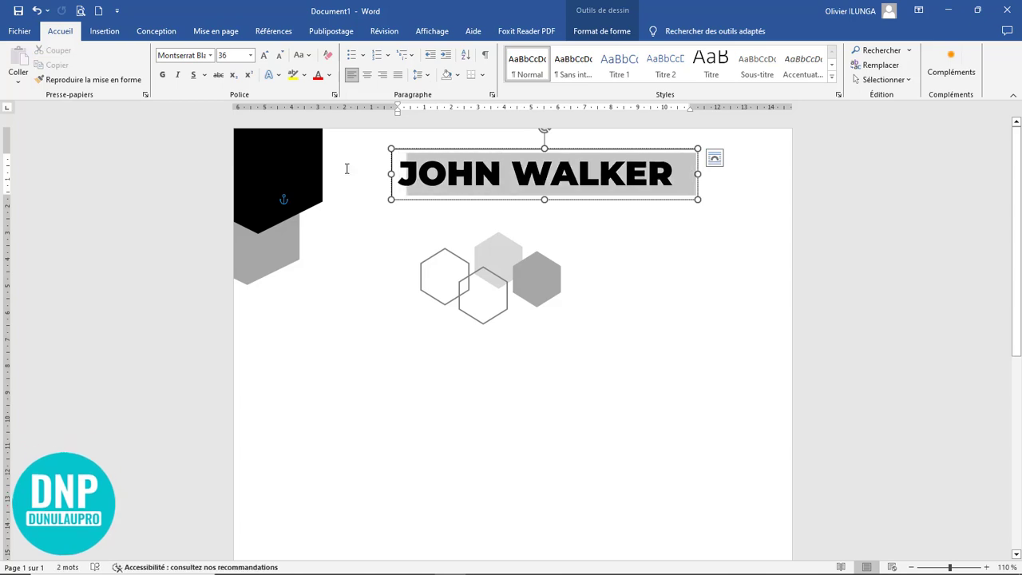
pyautogui.click(329, 75)
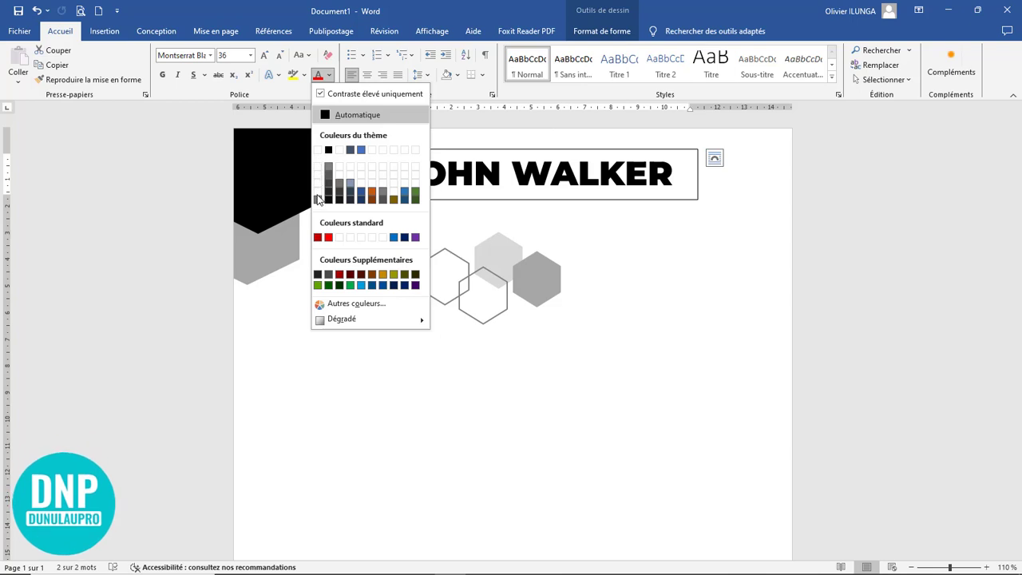
pyautogui.click(582, 199)
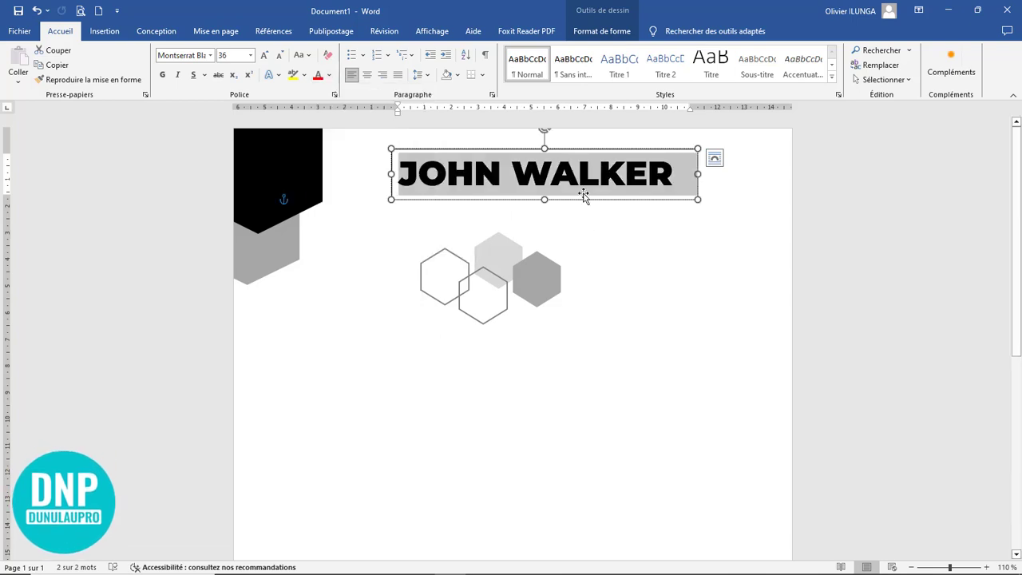
pyautogui.click(578, 173)
pyautogui.doubleClick(625, 173)
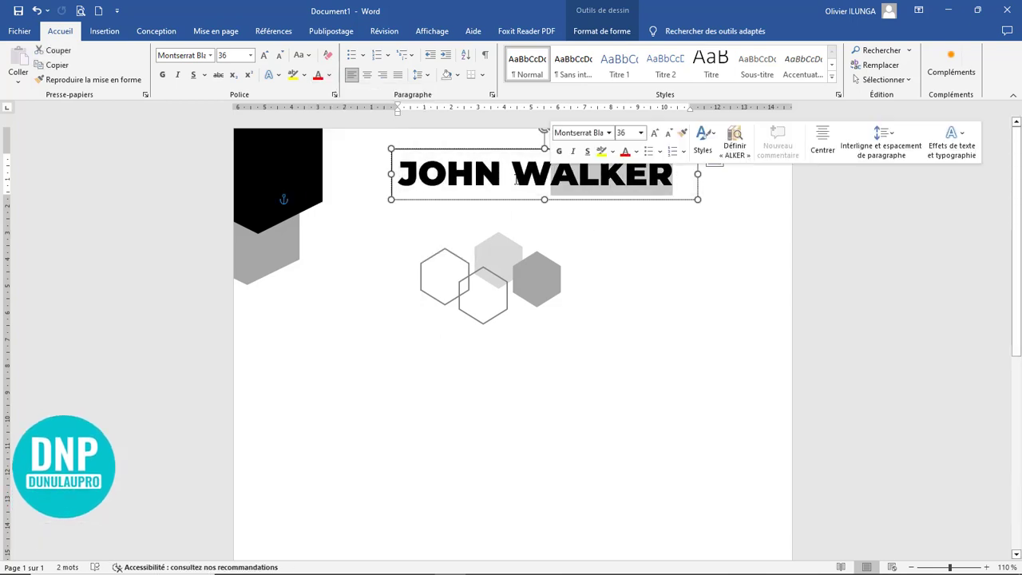
pyautogui.click(683, 172)
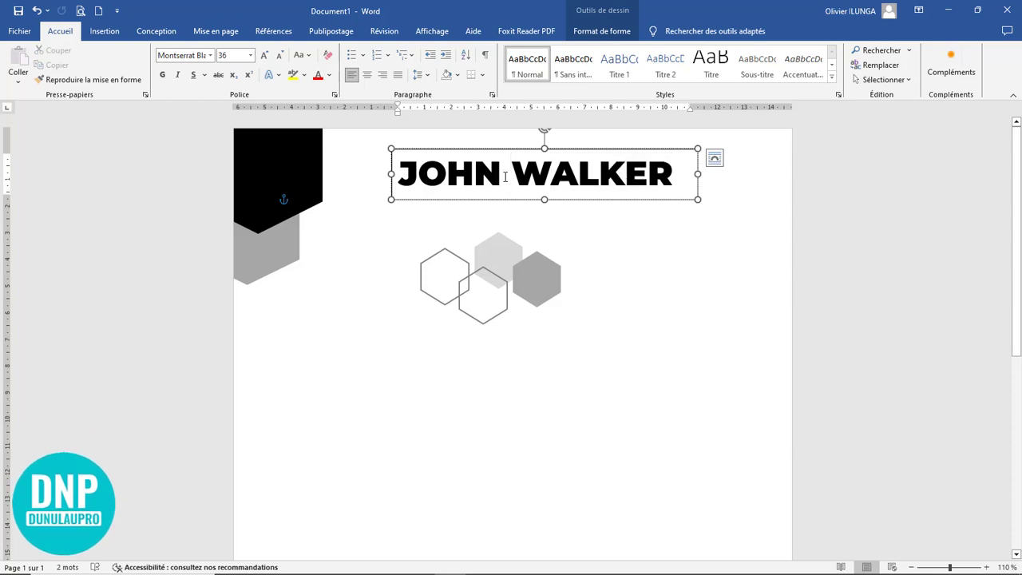
# Change the font of only the first name to Montserrat Medium, keeping the surname in Montserrat Black.
pyautogui.moveTo(505, 177); pyautogui.dragTo(365, 167)
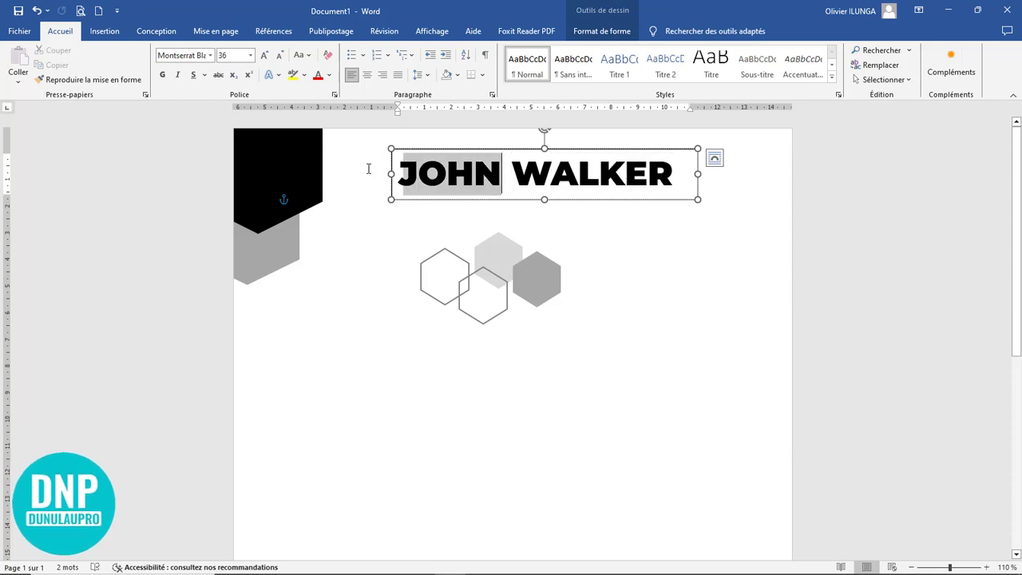
pyautogui.click(210, 55)
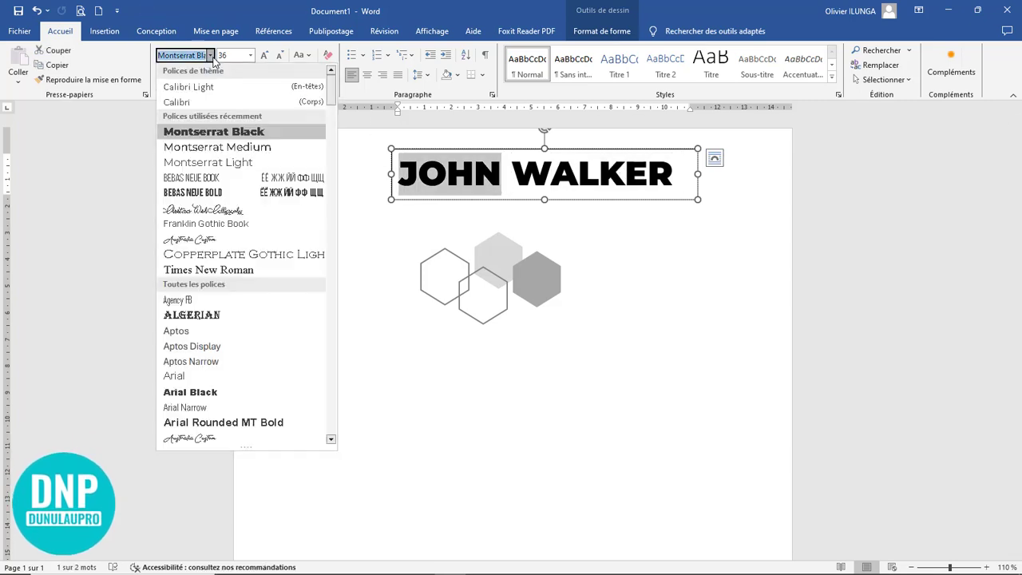
pyautogui.click(227, 162)
pyautogui.click(210, 55)
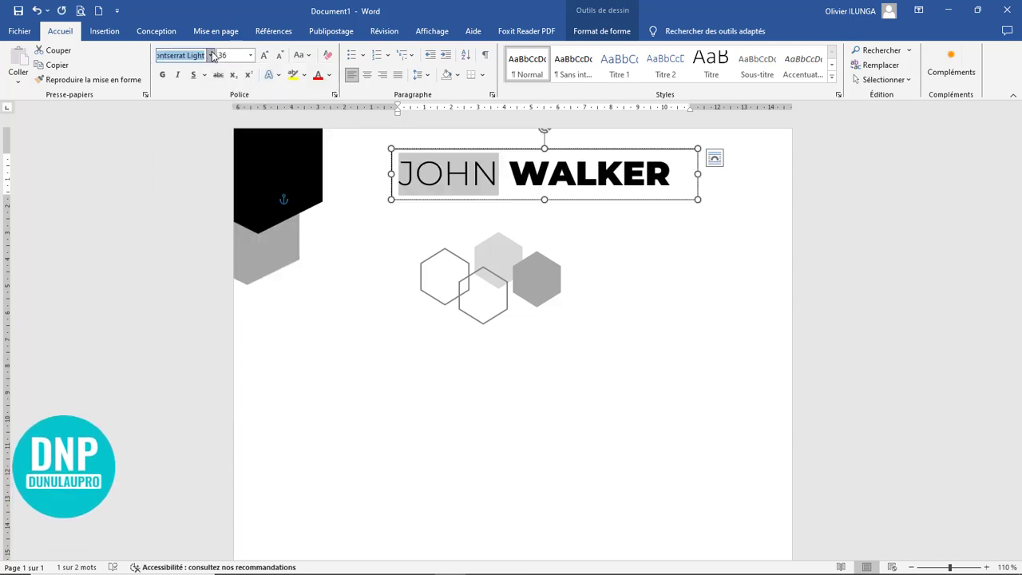
pyautogui.click(237, 162)
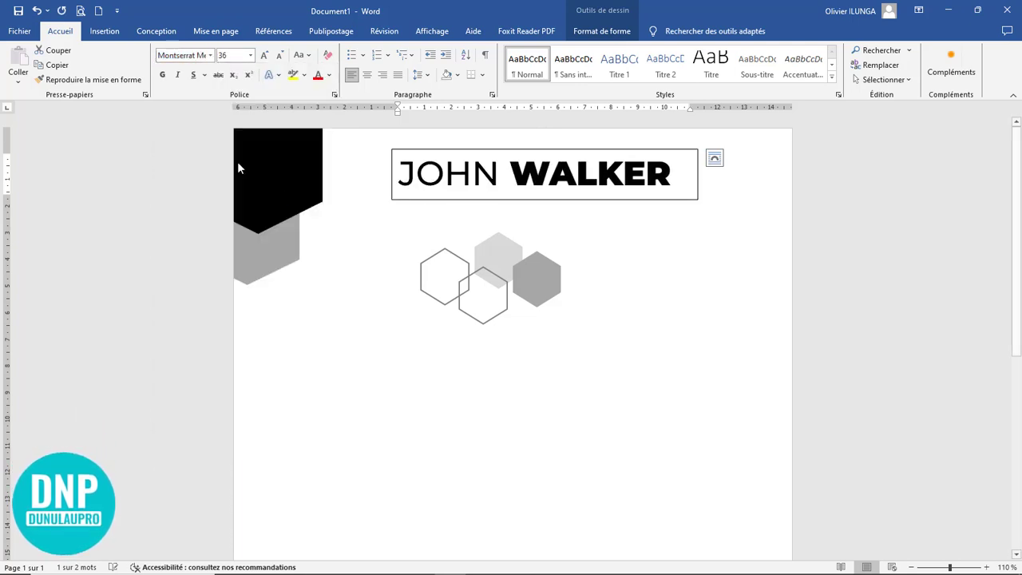
# Narrow the name's text box to about 10.97 cm and remove its fill.
pyautogui.click(683, 174)
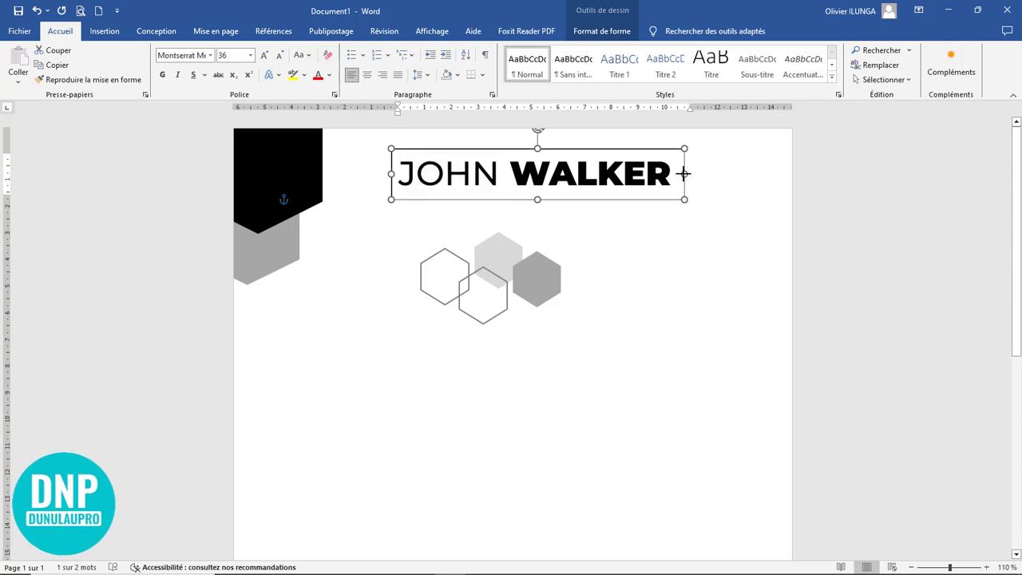
pyautogui.click(602, 30)
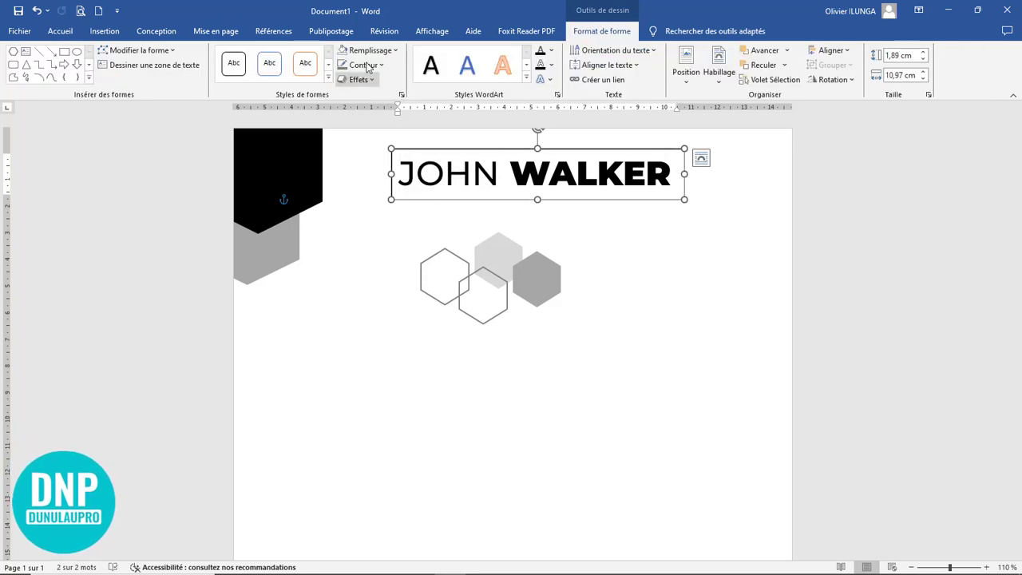
pyautogui.click(369, 50)
pyautogui.click(367, 214)
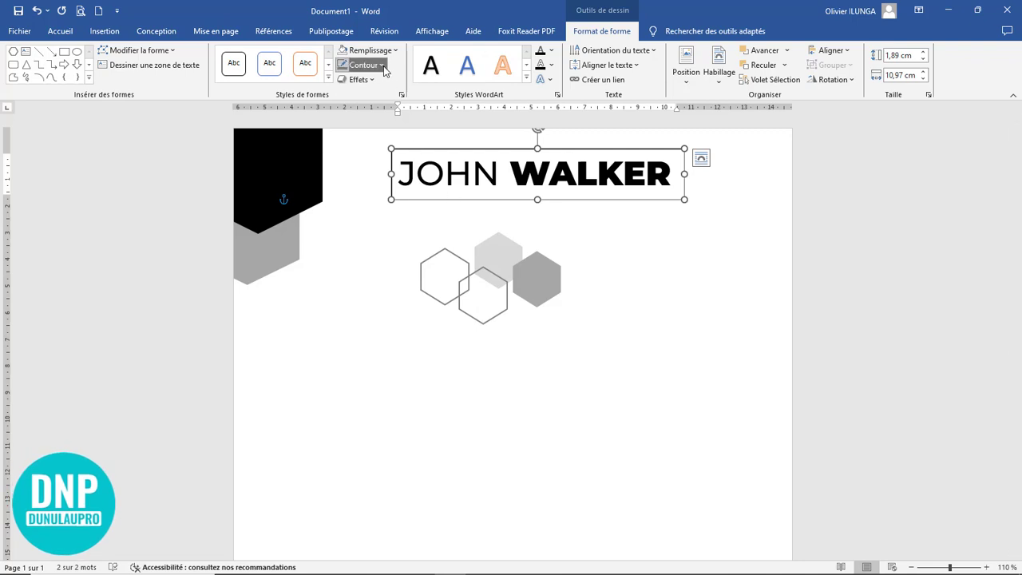
# Remove the outline of the name's text box and shift the box slightly left and down.
pyautogui.click(363, 65)
pyautogui.click(371, 228)
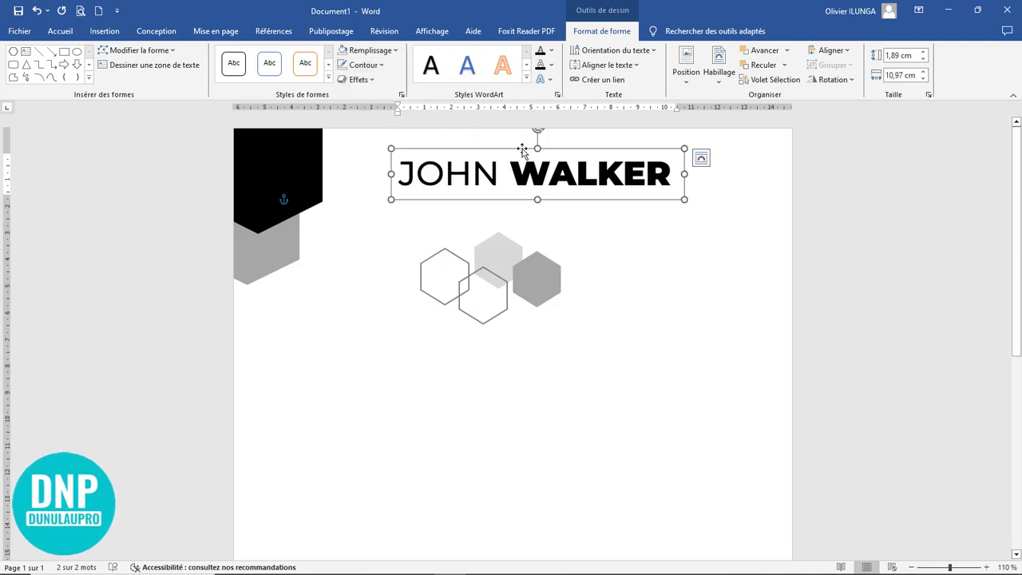
pyautogui.moveTo(523, 149)
pyautogui.mouseDown()
pyautogui.moveTo(500, 146)
pyautogui.moveTo(509, 151)
pyautogui.mouseUp()
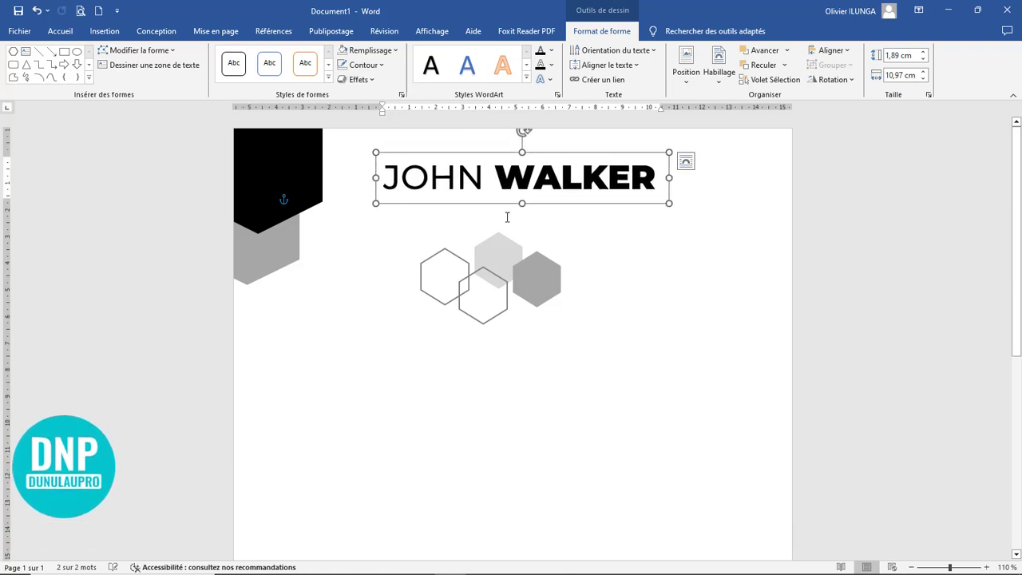
# Move the group of small hexagons to mid-page and place a duplicate of the name's text box just below the heading.
pyautogui.click(507, 264)
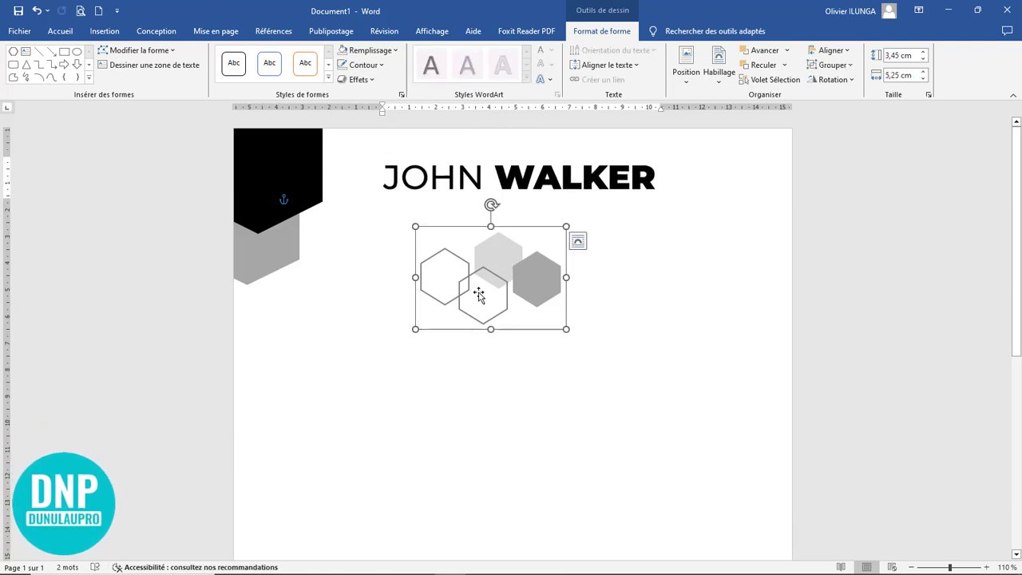
pyautogui.moveTo(479, 295); pyautogui.dragTo(381, 398)
pyautogui.click(494, 160)
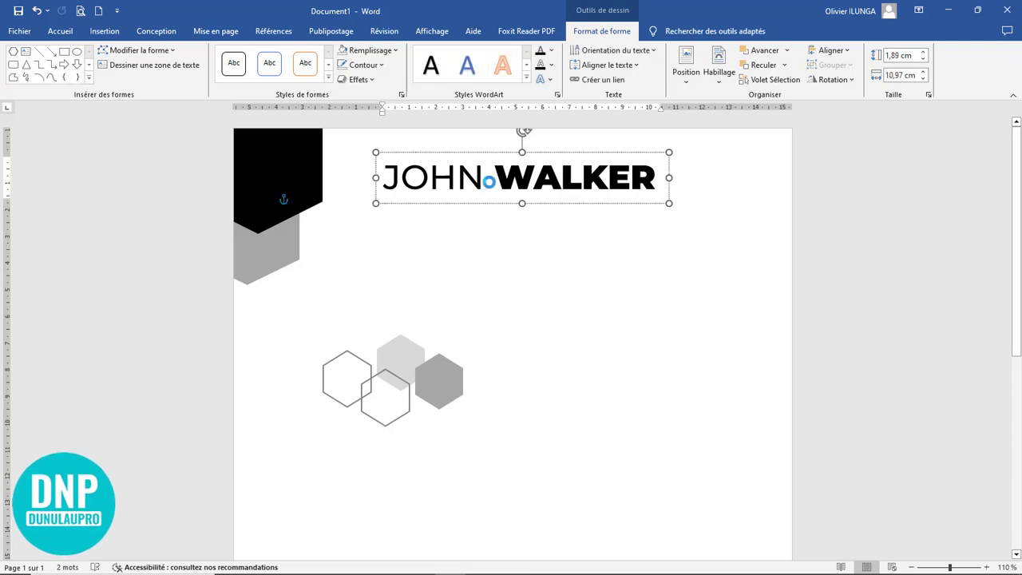
pyautogui.moveTo(488, 181); pyautogui.dragTo(483, 246)
# Replace the text of the duplicated name box with "Graphic Designer".
pyautogui.moveTo(654, 242); pyautogui.dragTo(350, 243)
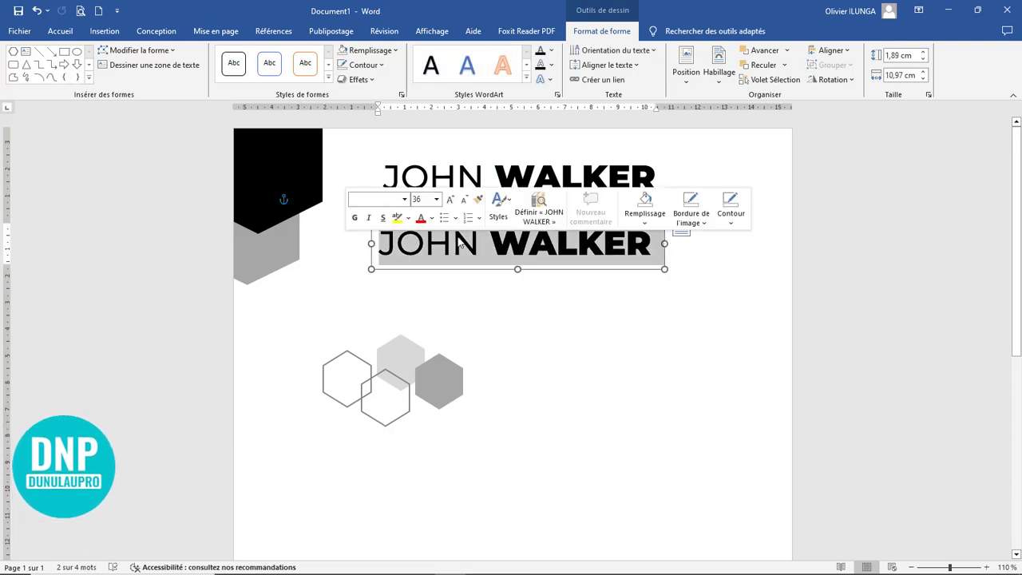
pyautogui.write('r')
pyautogui.press('BackSpace')
pyautogui.write('graphic')
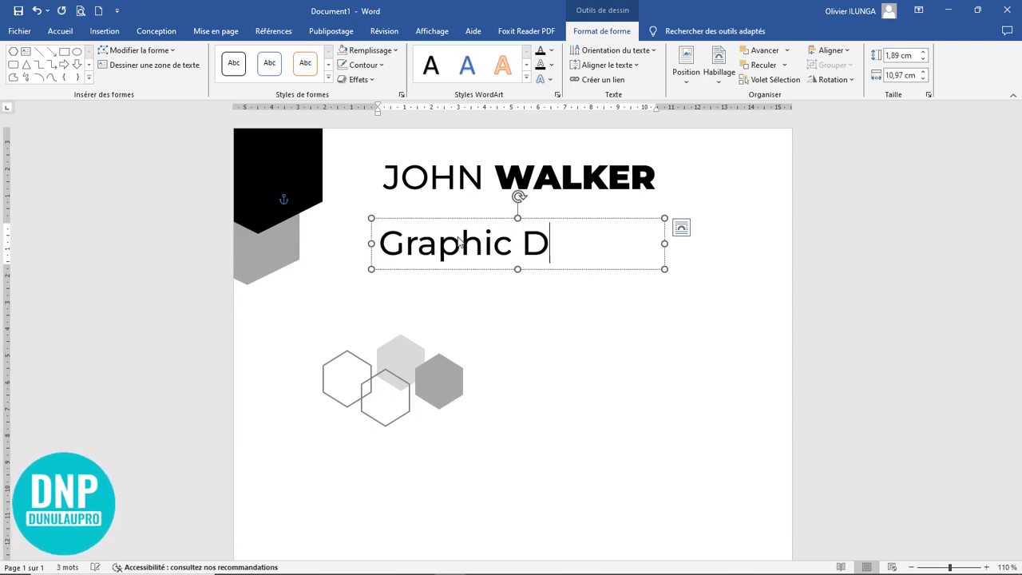
pyautogui.press('BackSpace')
pyautogui.press('BackSpace')
pyautogui.press('BackSpace')
pyautogui.press('BackSpace')
pyautogui.press('BackSpace')
pyautogui.press('BackSpace')
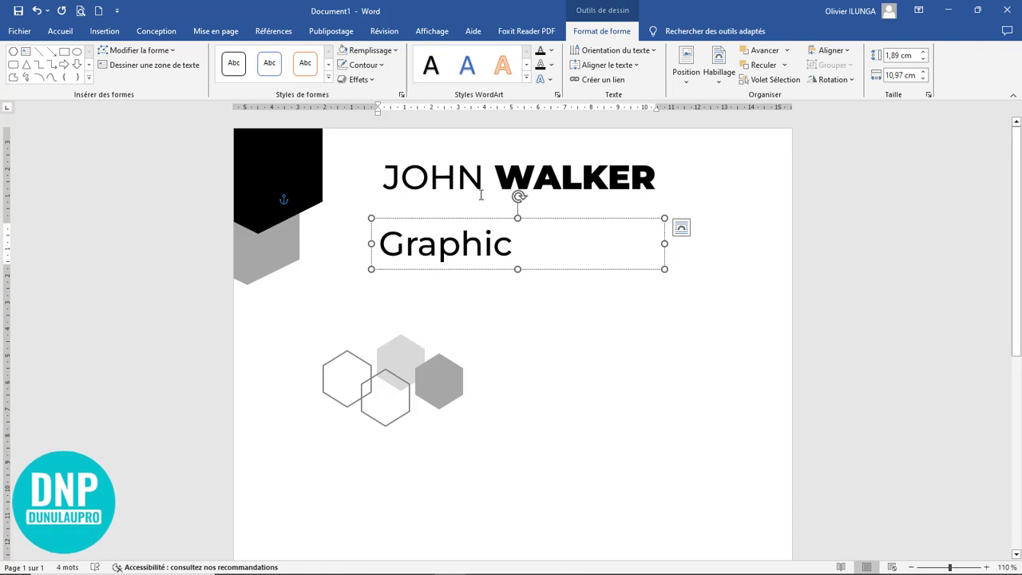
# Convert the job title to uppercase and reduce its font size to 18 pt.
pyautogui.click(554, 219)
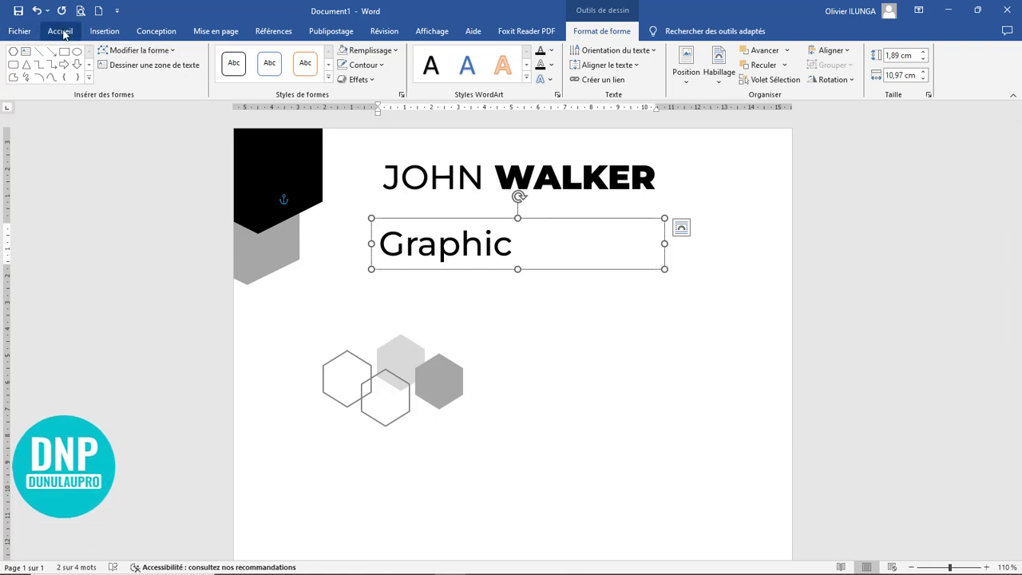
pyautogui.click(60, 31)
pyautogui.click(279, 56)
pyautogui.click(279, 56)
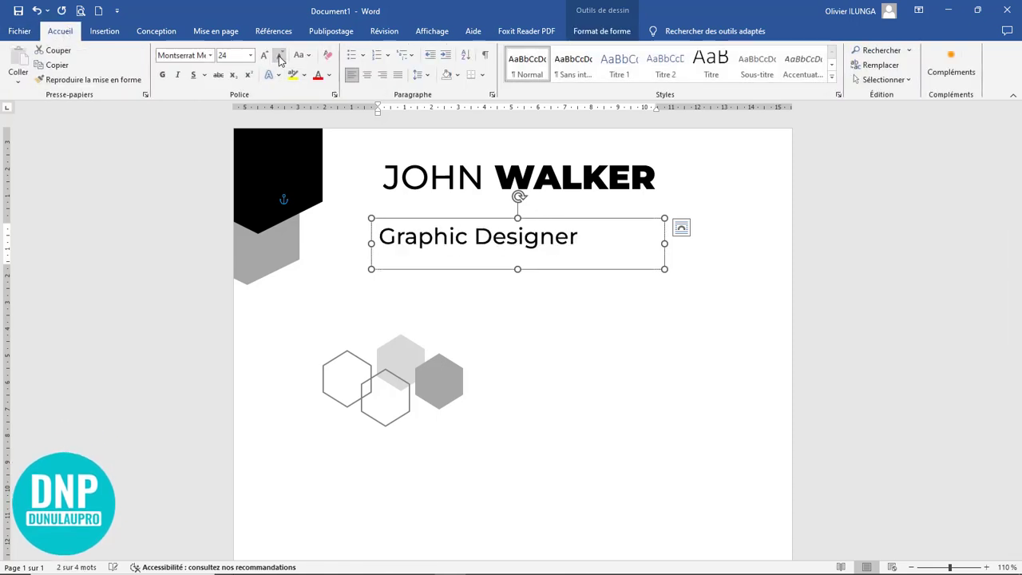
pyautogui.click(279, 56)
pyautogui.click(280, 56)
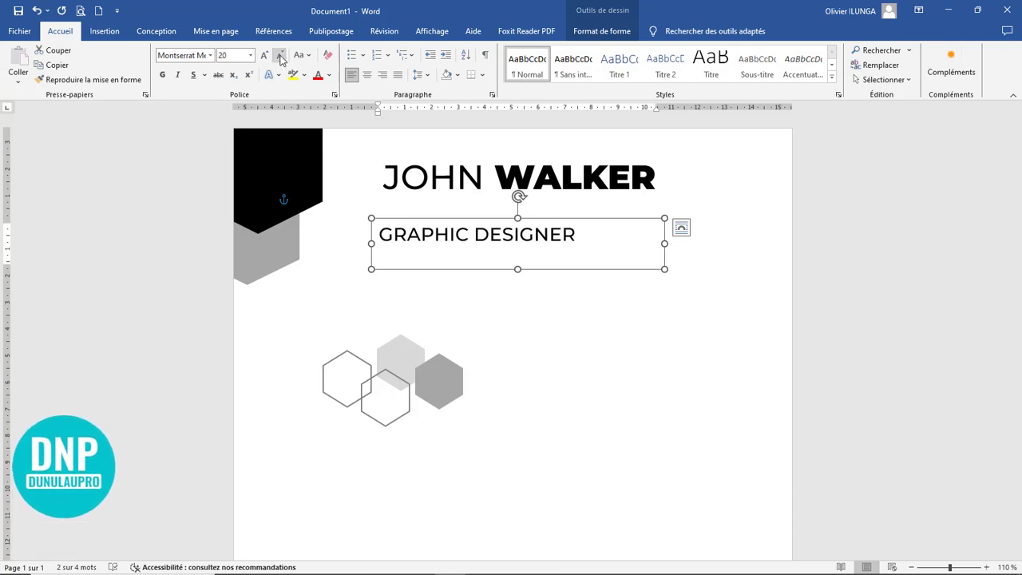
pyautogui.click(279, 56)
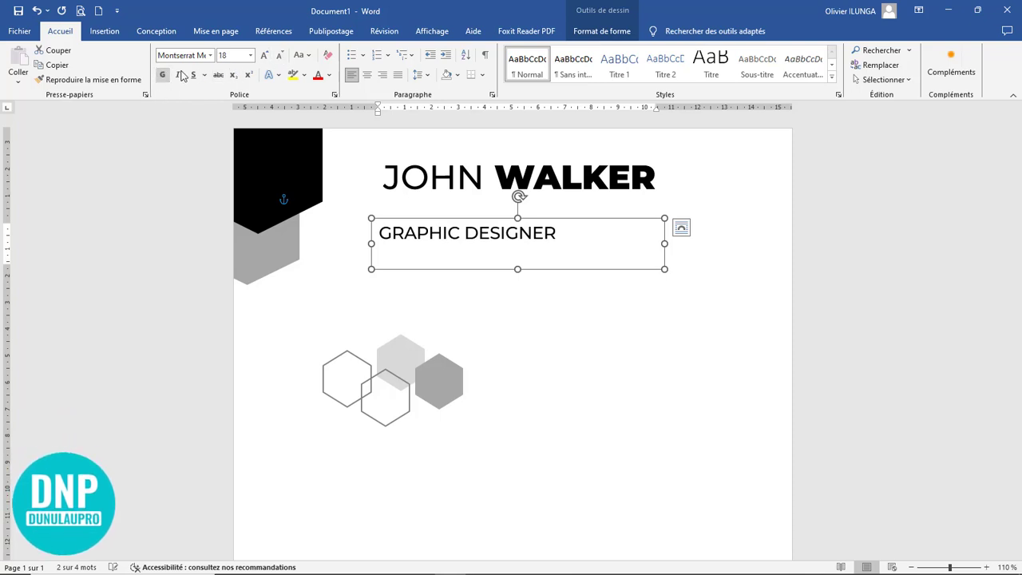
# Change the job title's font to Montserrat Black and its size to 16 pt.
pyautogui.click(251, 55)
pyautogui.click(253, 57)
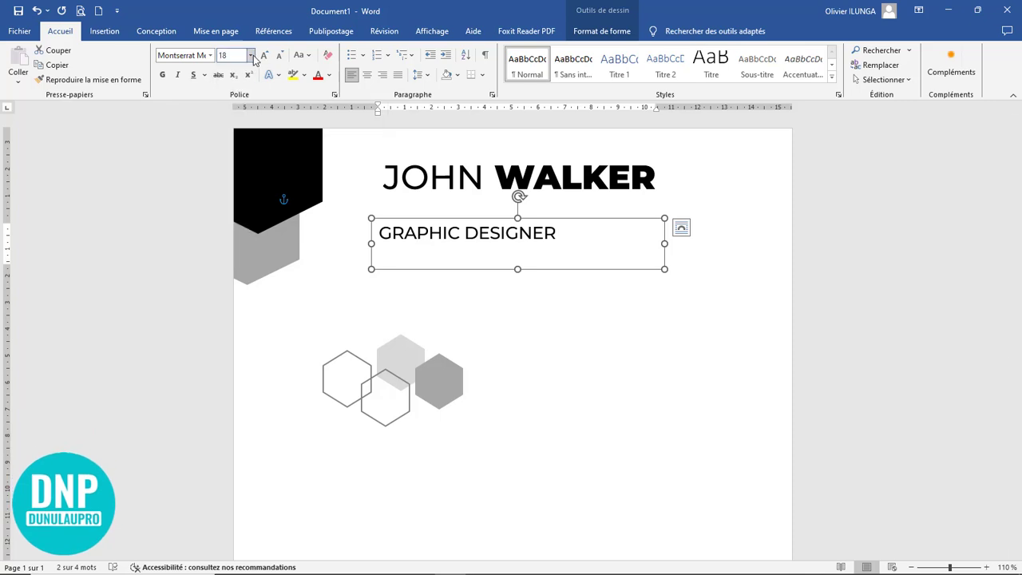
pyautogui.click(210, 55)
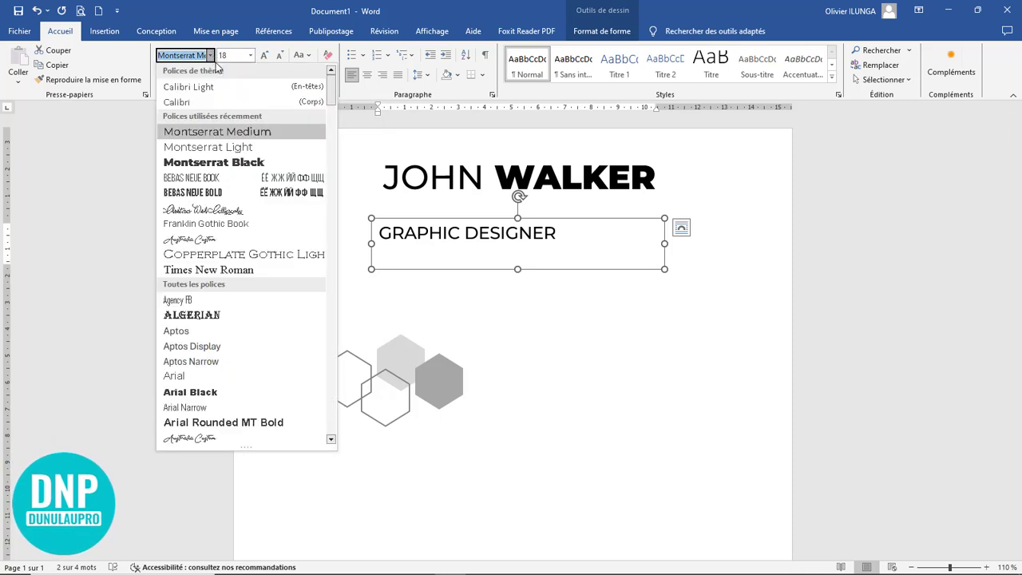
pyautogui.click(225, 163)
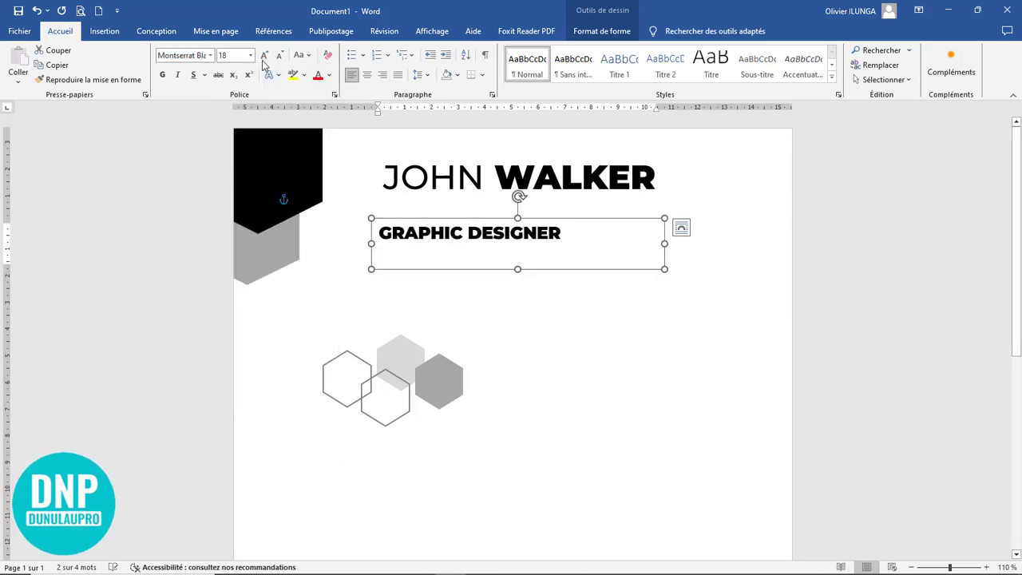
pyautogui.click(556, 231)
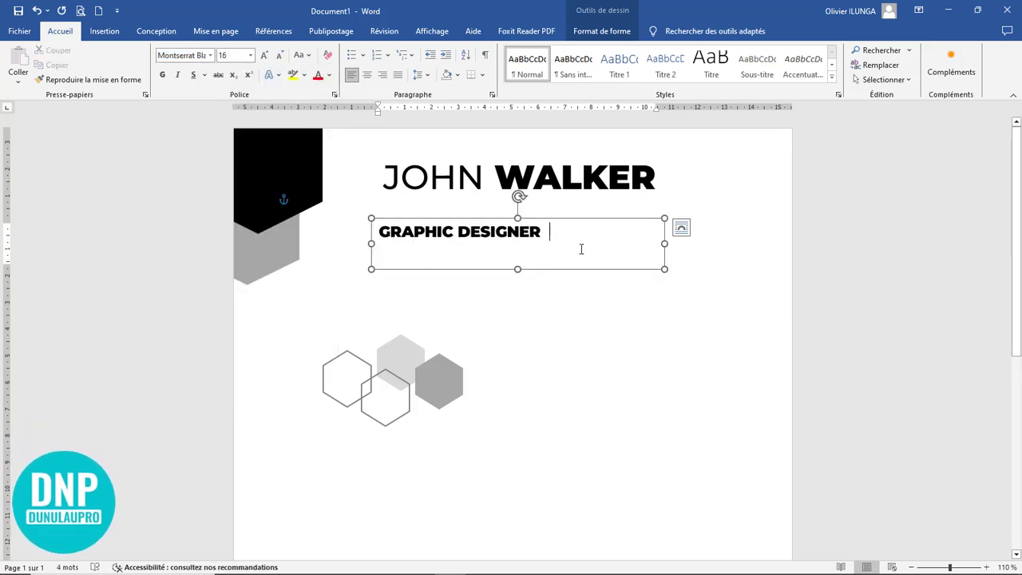
# Shrink the job title's text box to about 6.97 × 0.98 cm and place it directly under the surname, aligned to its right end.
pyautogui.moveTo(567, 242); pyautogui.dragTo(558, 242)
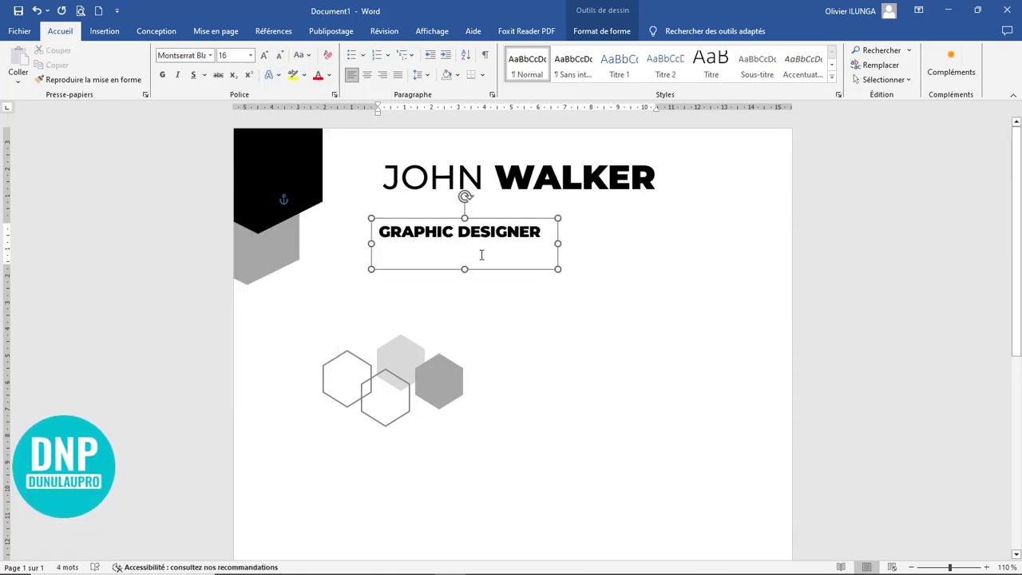
pyautogui.moveTo(471, 269); pyautogui.dragTo(469, 246)
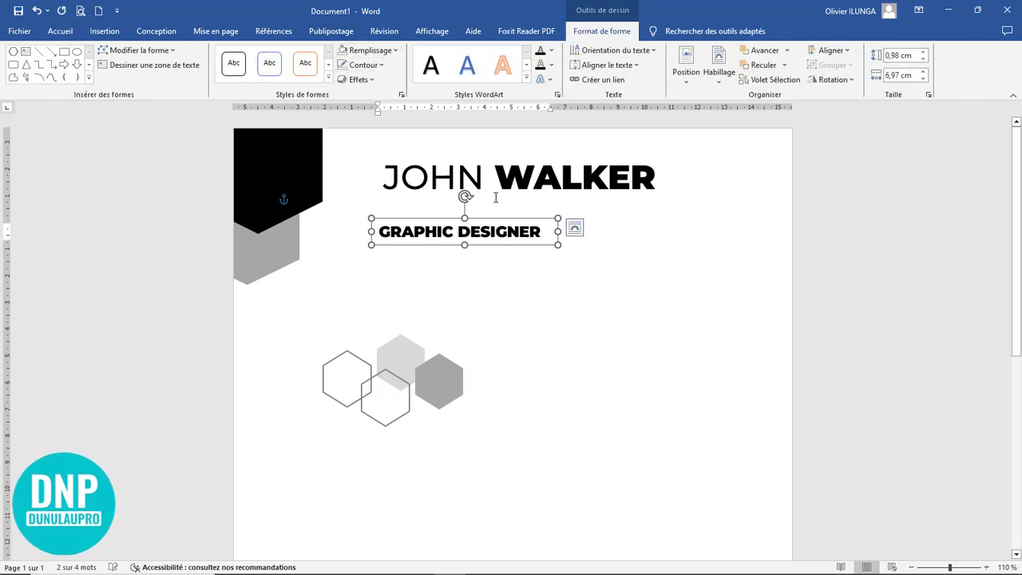
pyautogui.moveTo(491, 220); pyautogui.dragTo(605, 187)
pyautogui.click(615, 280)
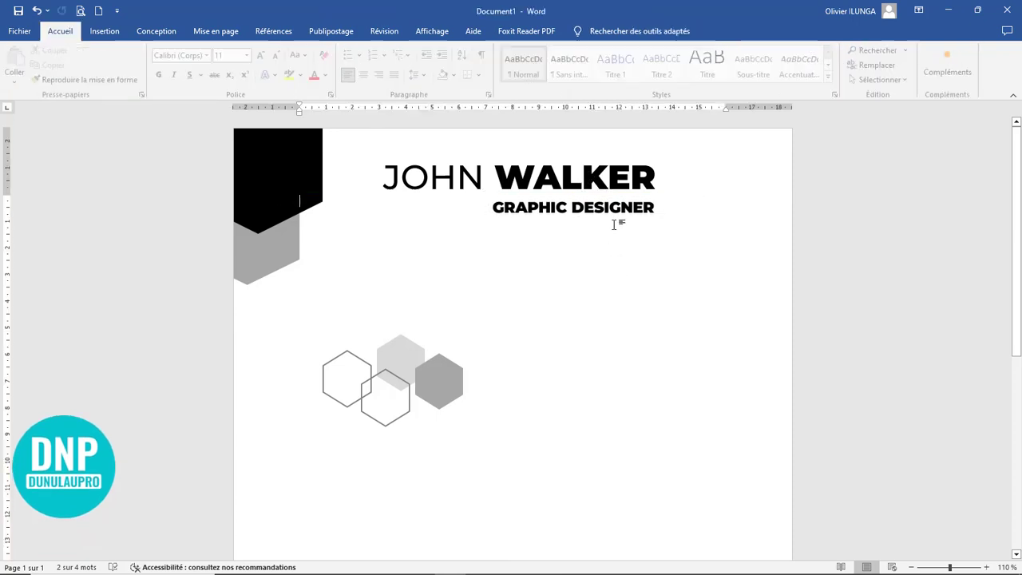
# Color only the surname in the heading with the standard light blue.
pyautogui.click(534, 177)
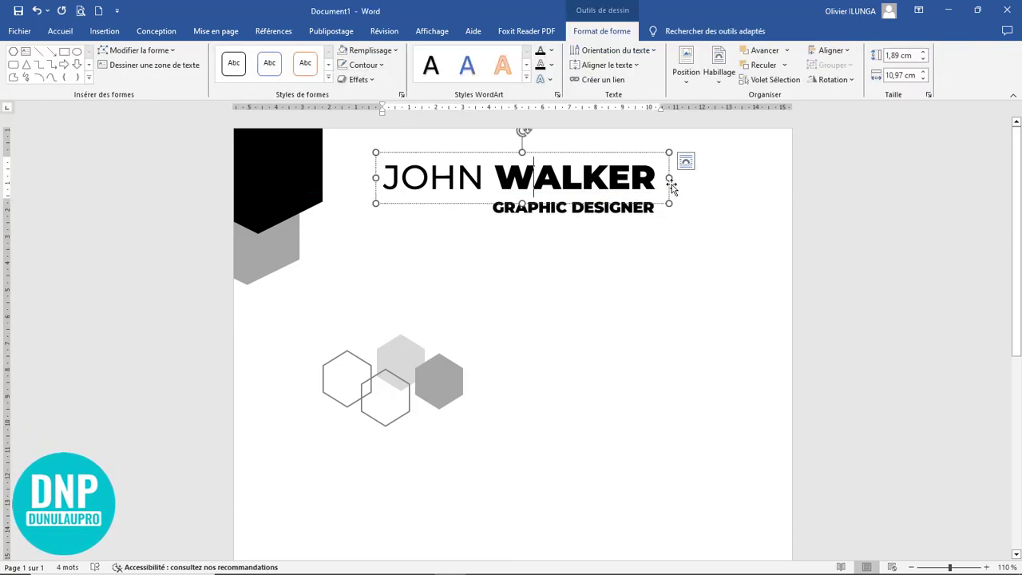
pyautogui.moveTo(663, 180); pyautogui.dragTo(484, 179)
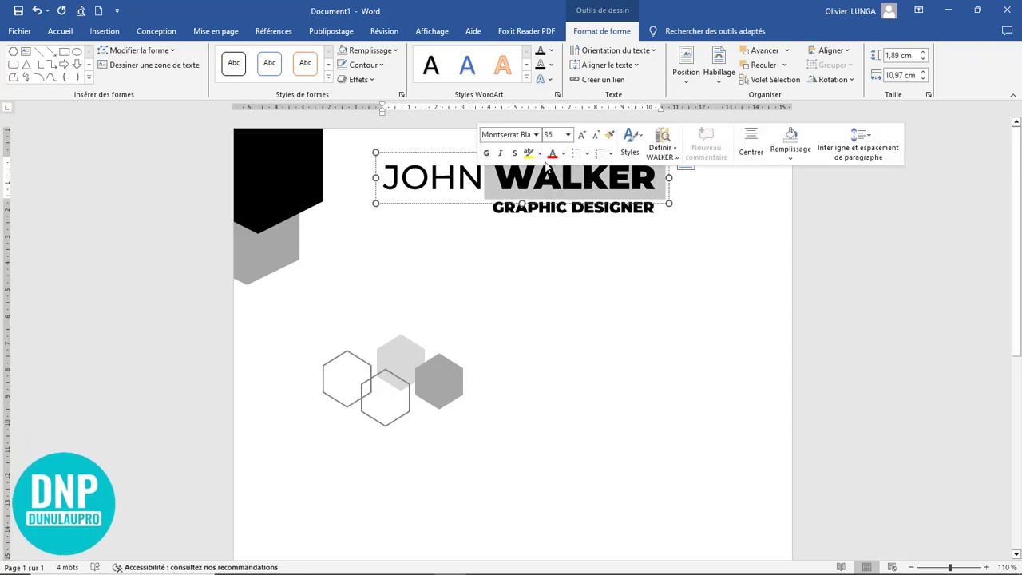
pyautogui.click(564, 154)
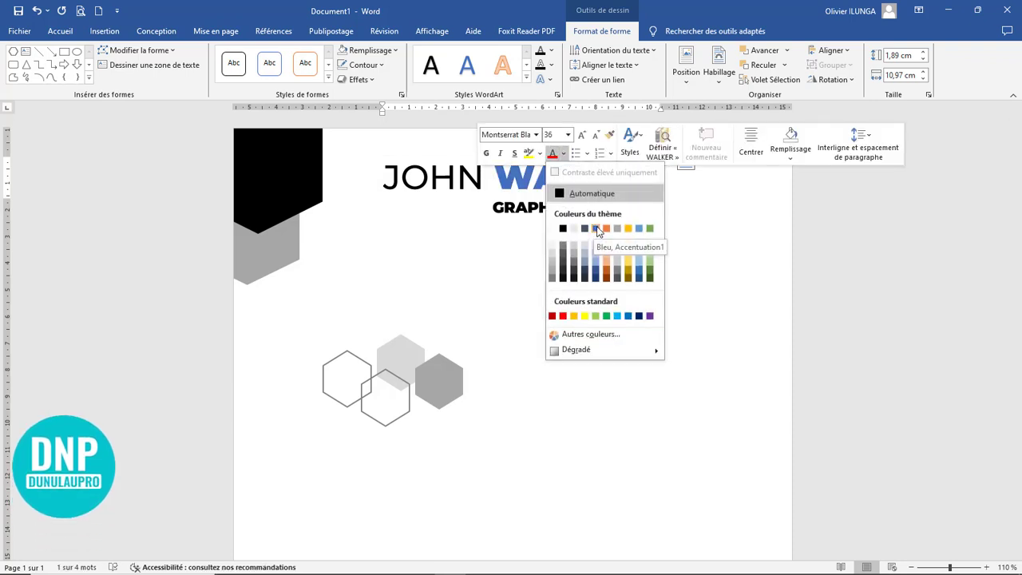
pyautogui.click(620, 317)
pyautogui.click(549, 266)
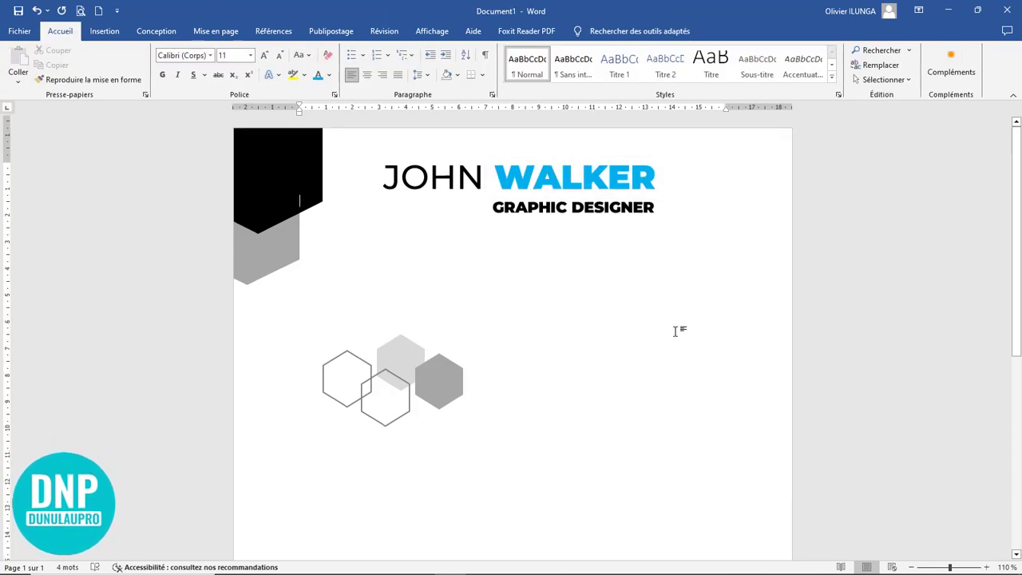
# Draw a large hexagon about 13.22 cm wide and 10.77 cm high over the right side of the page.
pyautogui.scroll(-3, 675, 331)
pyautogui.scroll(-5, 669, 312)
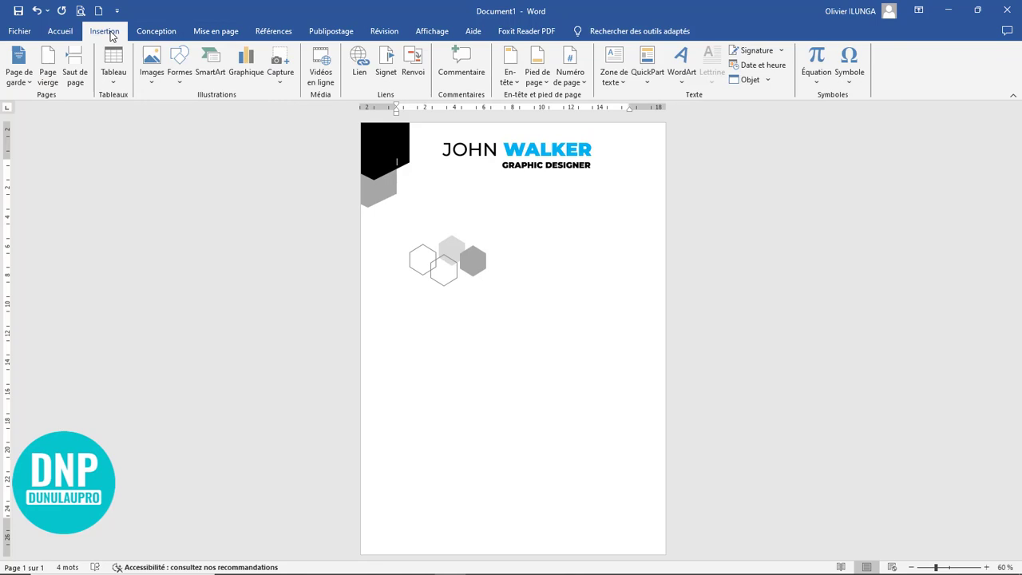
pyautogui.click(181, 80)
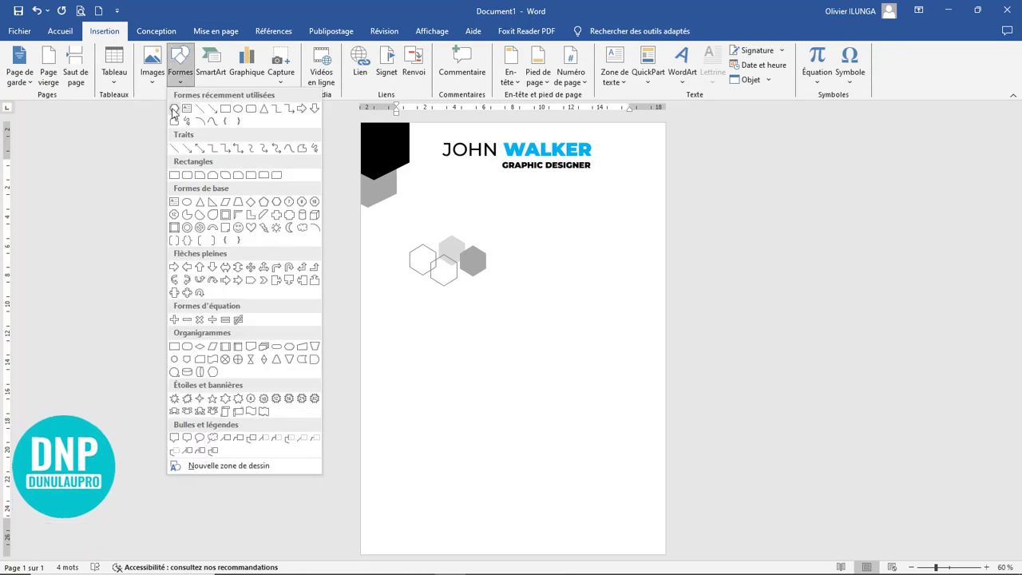
pyautogui.click(174, 108)
pyautogui.moveTo(580, 217)
pyautogui.mouseDown()
pyautogui.moveTo(628, 406)
pyautogui.moveTo(700, 424)
pyautogui.moveTo(709, 417)
pyautogui.moveTo(694, 409)
pyautogui.moveTo(705, 389)
pyautogui.moveTo(698, 367)
pyautogui.moveTo(771, 372)
pyautogui.mouseUp()
# Turn the large hexagon upright, enlarge it to about 14.49 × 21.63 cm, and position it partly beyond the page's right edge.
pyautogui.moveTo(639, 299); pyautogui.dragTo(499, 357)
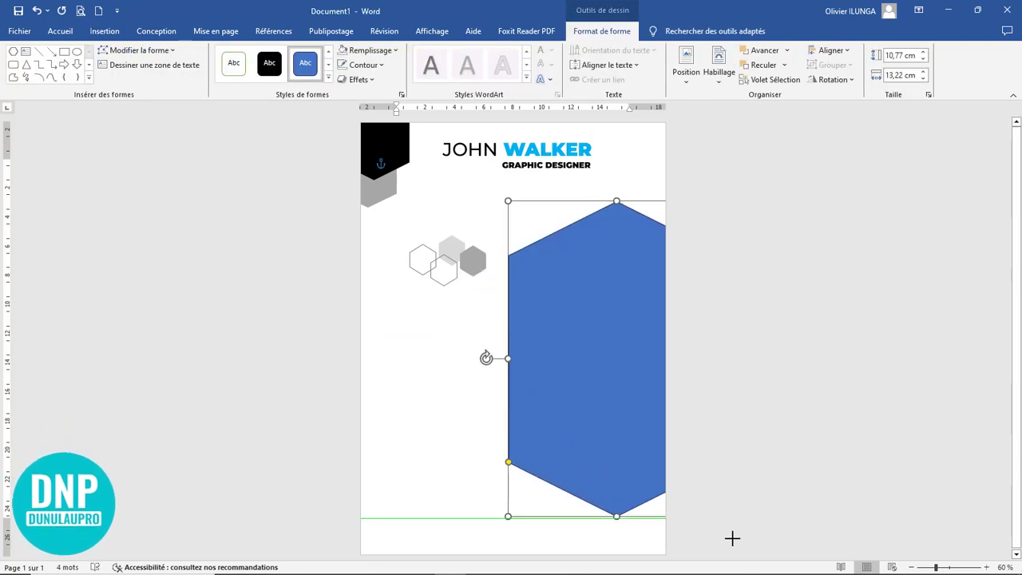
pyautogui.moveTo(732, 538); pyautogui.dragTo(718, 499)
pyautogui.moveTo(557, 413); pyautogui.dragTo(608, 407)
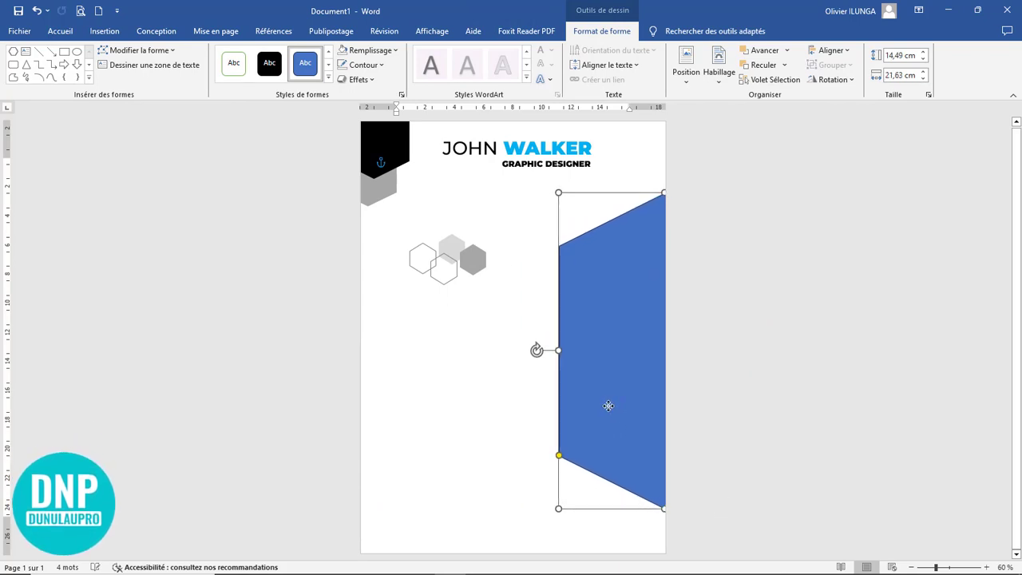
pyautogui.click(513, 415)
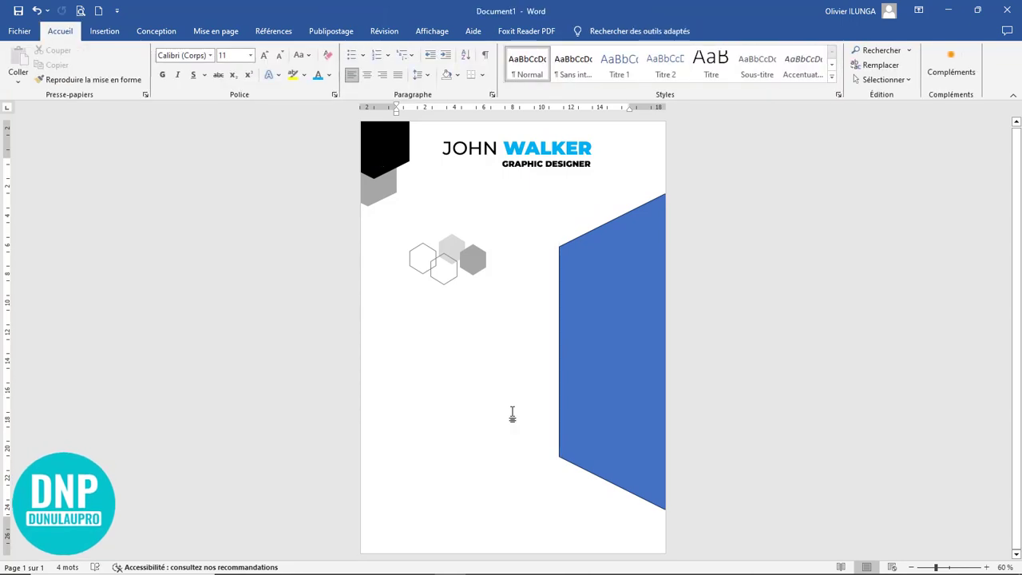
# Fill the large hexagon at the page's right edge with the black theme color.
pyautogui.scroll(-5, 497, 404)
pyautogui.scroll(5, 497, 404)
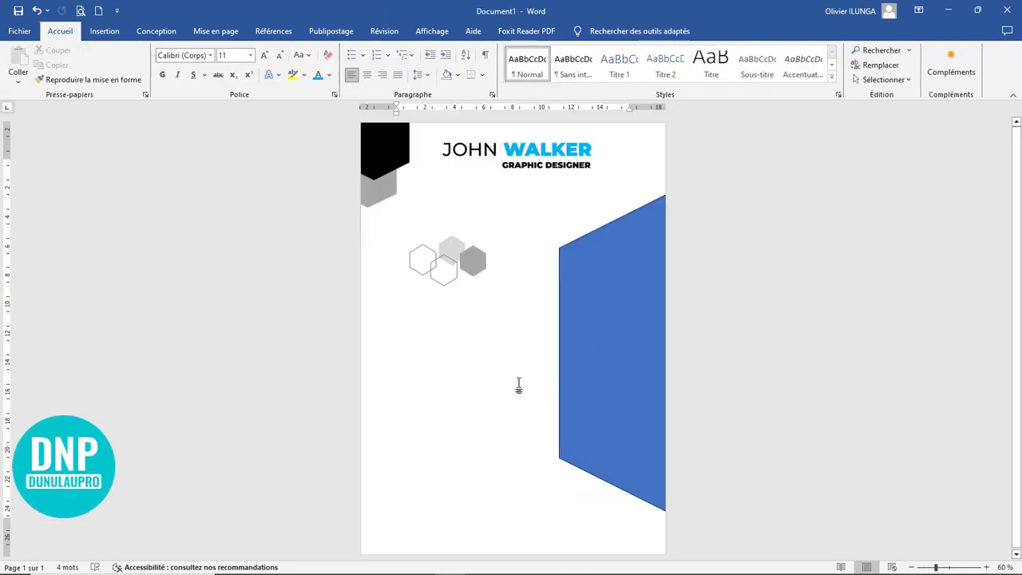
pyautogui.click(613, 335)
pyautogui.doubleClick(613, 291)
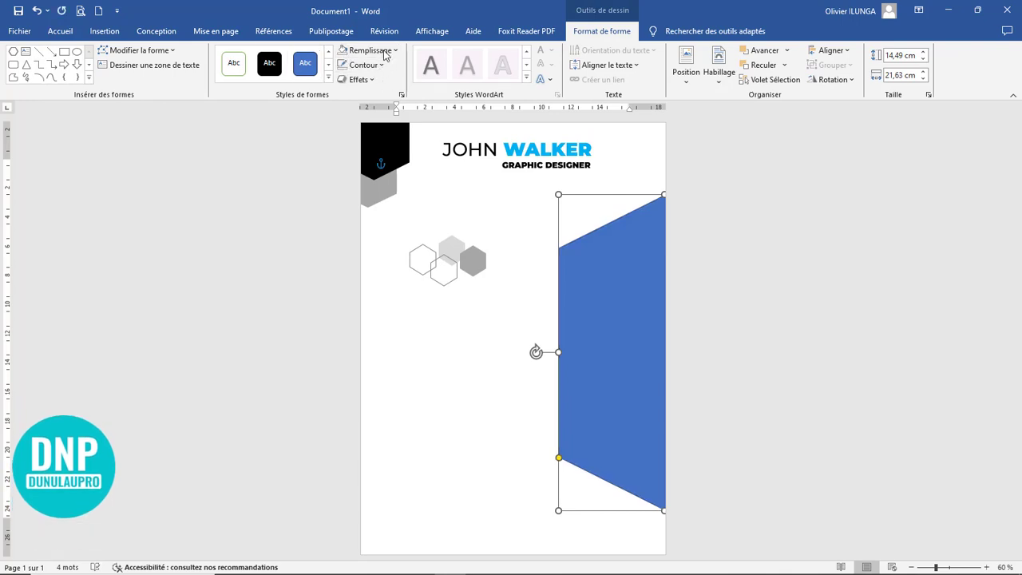
pyautogui.click(382, 50)
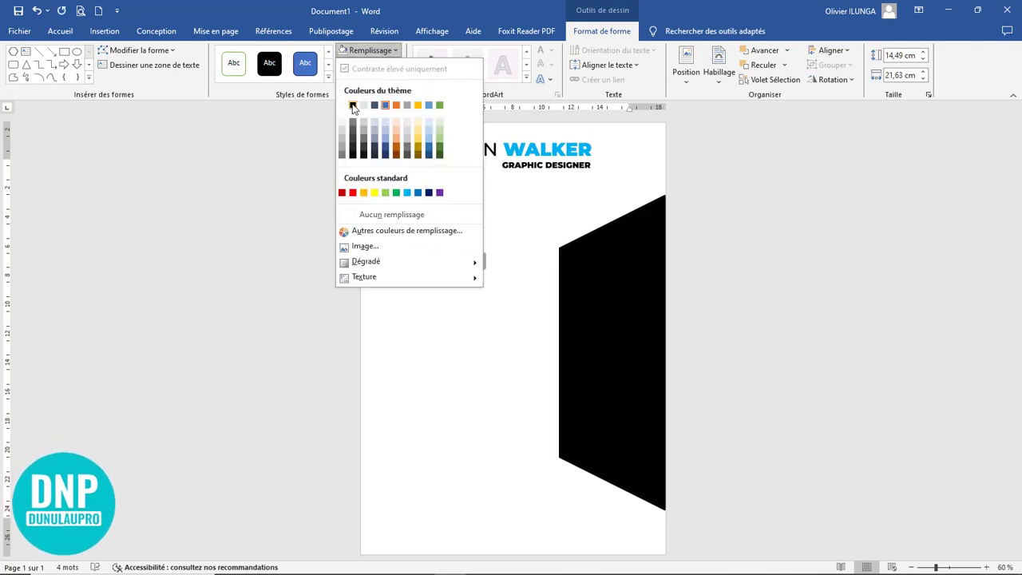
pyautogui.click(352, 105)
pyautogui.click(483, 363)
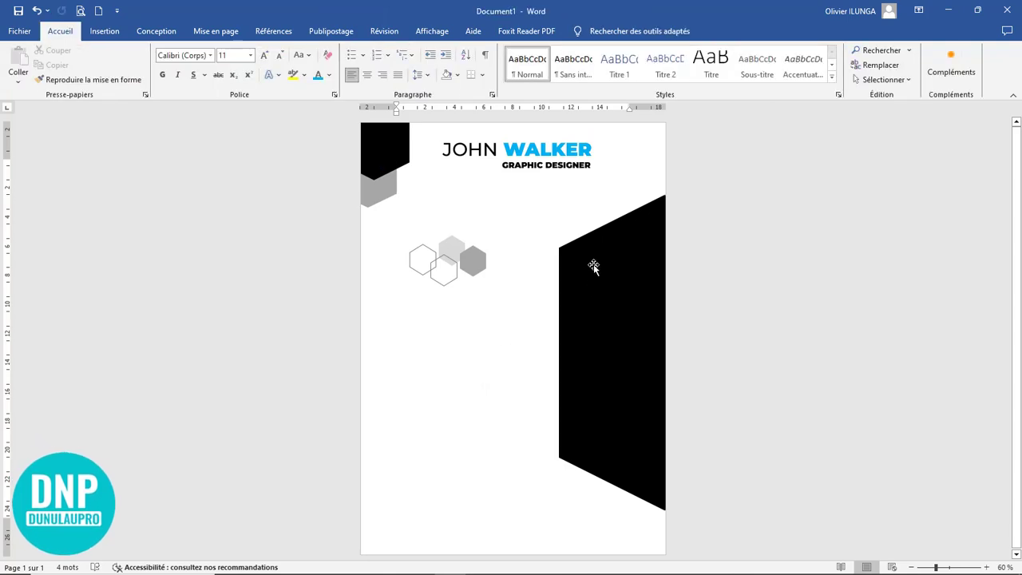
# Draw a circle about 6.57 cm wide below the small hexagon group and set its height to 6.5 cm.
pyautogui.click(104, 30)
pyautogui.click(234, 109)
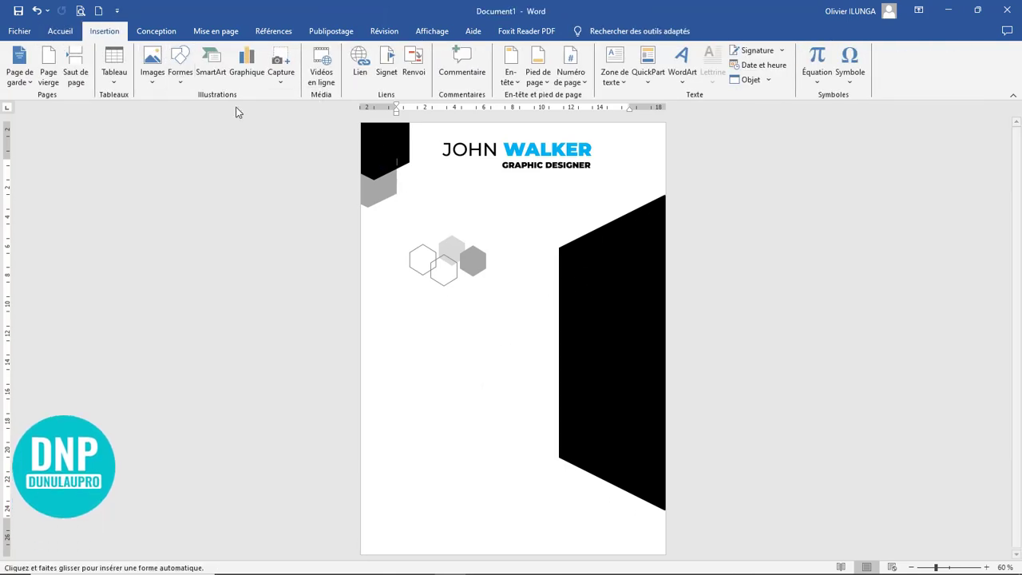
pyautogui.moveTo(409, 337)
pyautogui.mouseDown()
pyautogui.moveTo(481, 445)
pyautogui.moveTo(526, 445)
pyautogui.moveTo(506, 429)
pyautogui.mouseUp()
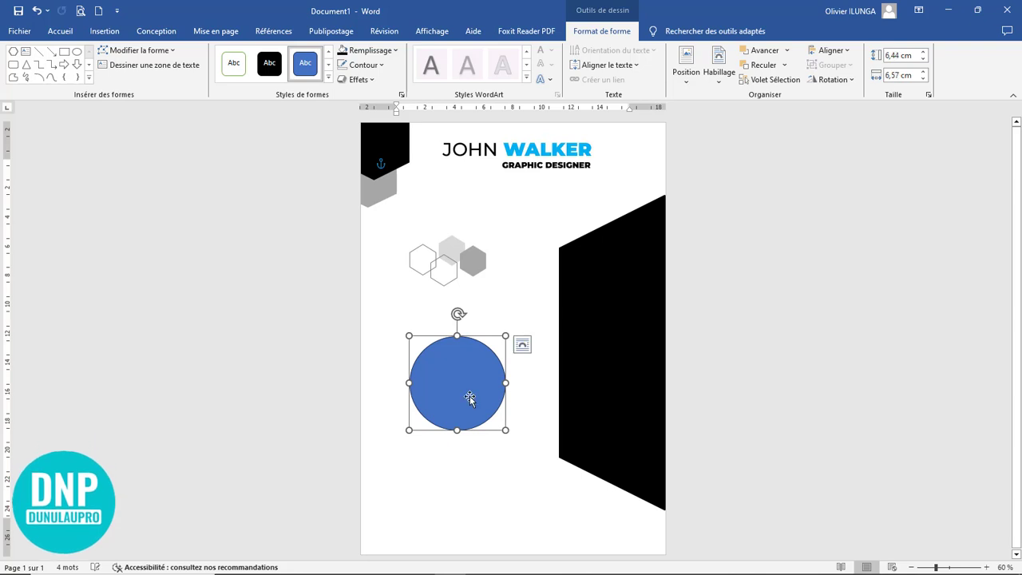
pyautogui.click(898, 55)
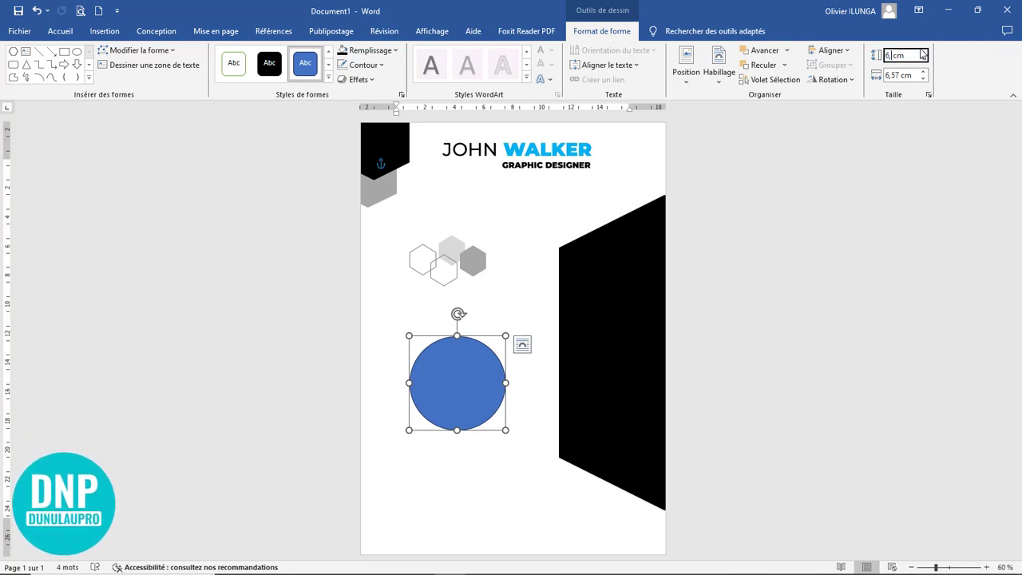
pyautogui.write('6,5')
pyautogui.press('Return')
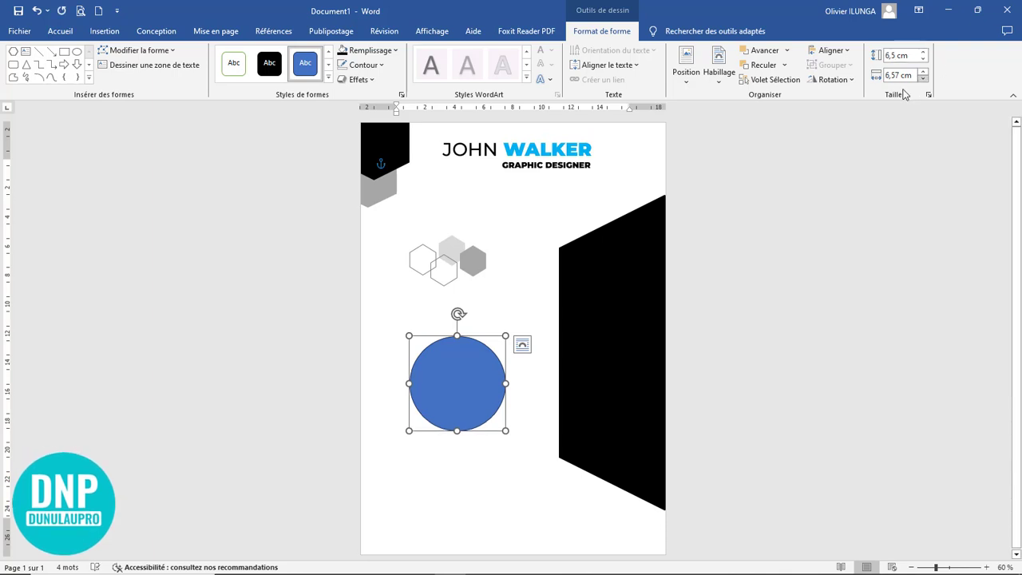
# Set the circle's width to 6.5 cm and move it over the upper edge of the large black hexagon.
pyautogui.click(899, 76)
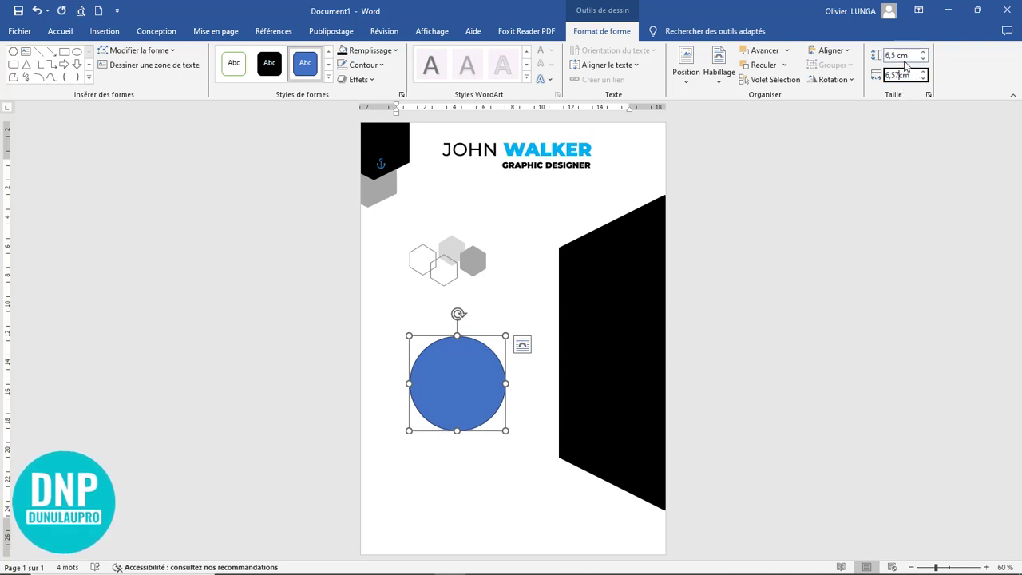
pyautogui.press('Return')
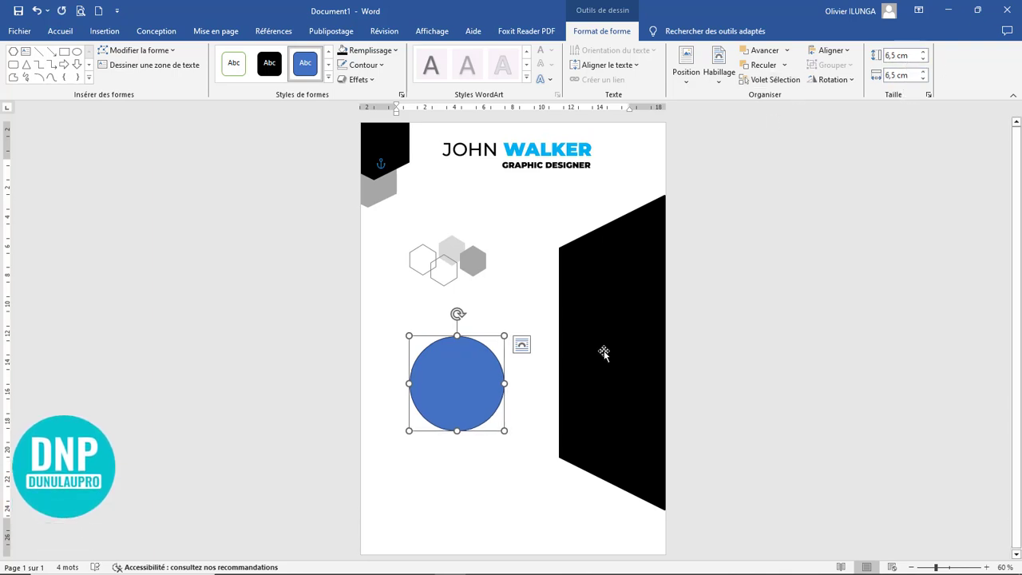
pyautogui.moveTo(503, 333); pyautogui.dragTo(659, 170)
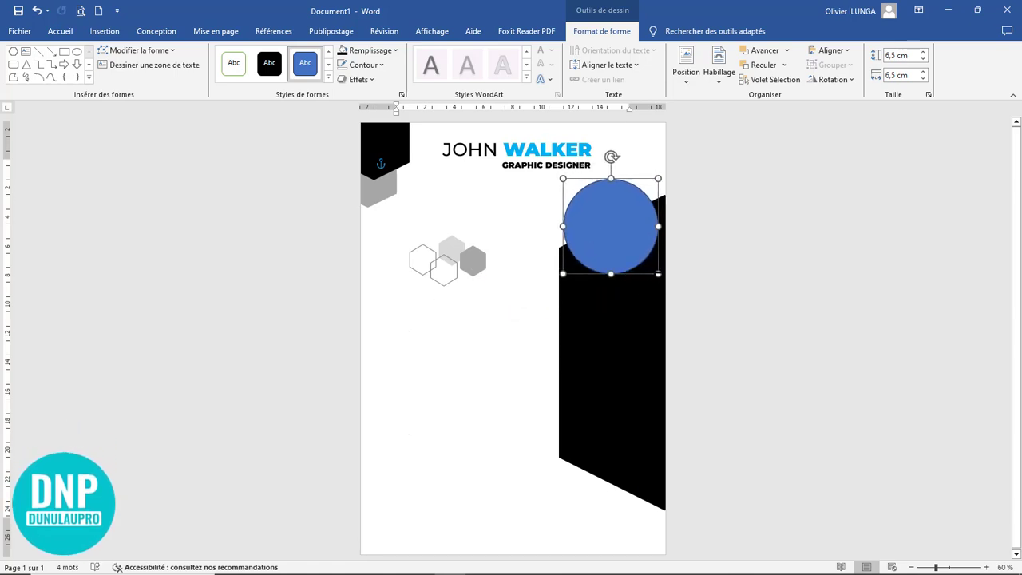
# Shrink the circle to about 5.91 cm wide and 5.82 cm high and nudge it into place just below the job title.
pyautogui.moveTo(653, 264); pyautogui.dragTo(650, 264)
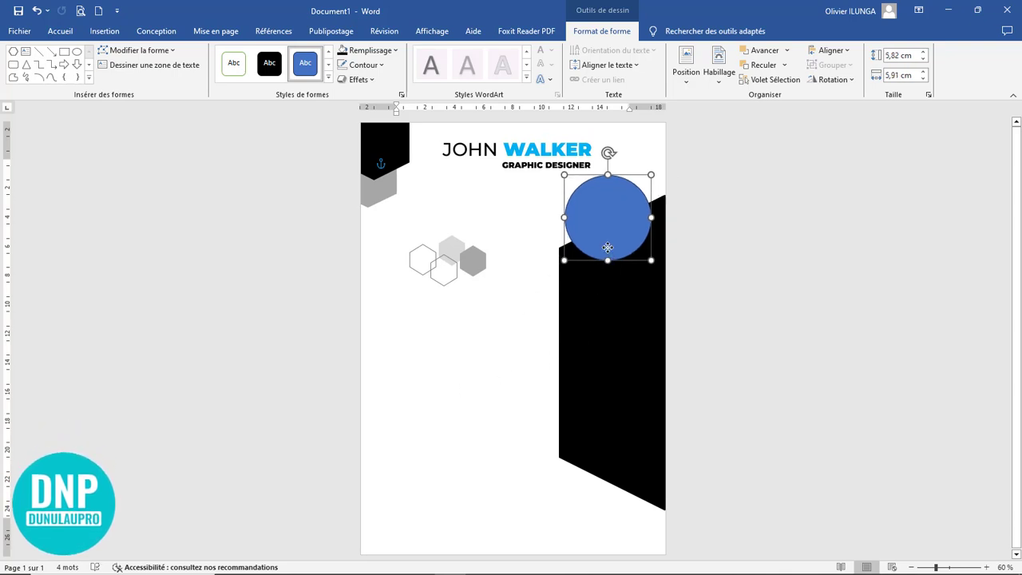
pyautogui.moveTo(608, 248); pyautogui.dragTo(606, 247)
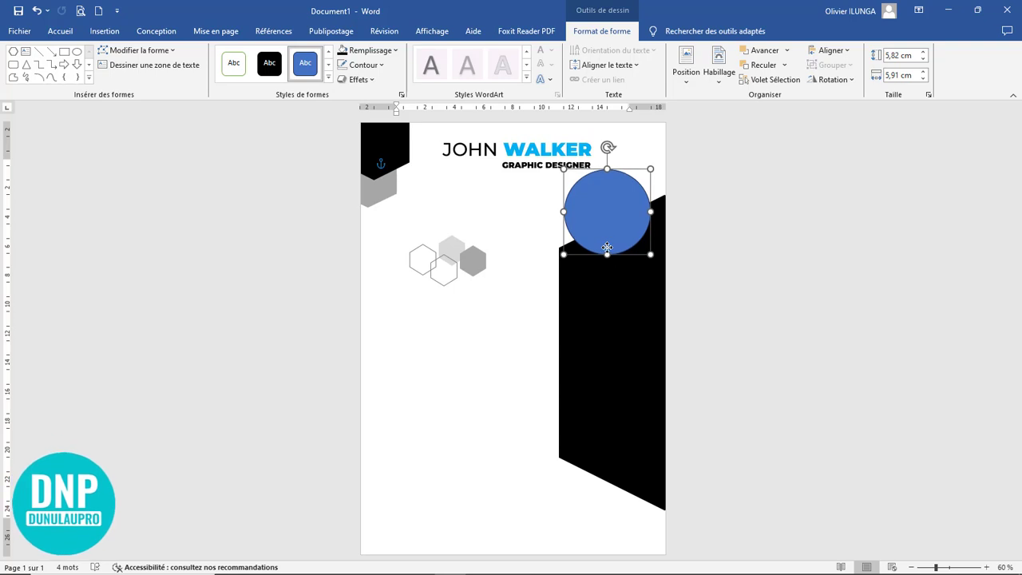
pyautogui.click(503, 337)
pyautogui.scroll(-2, 507, 343)
pyautogui.scroll(-3, 507, 351)
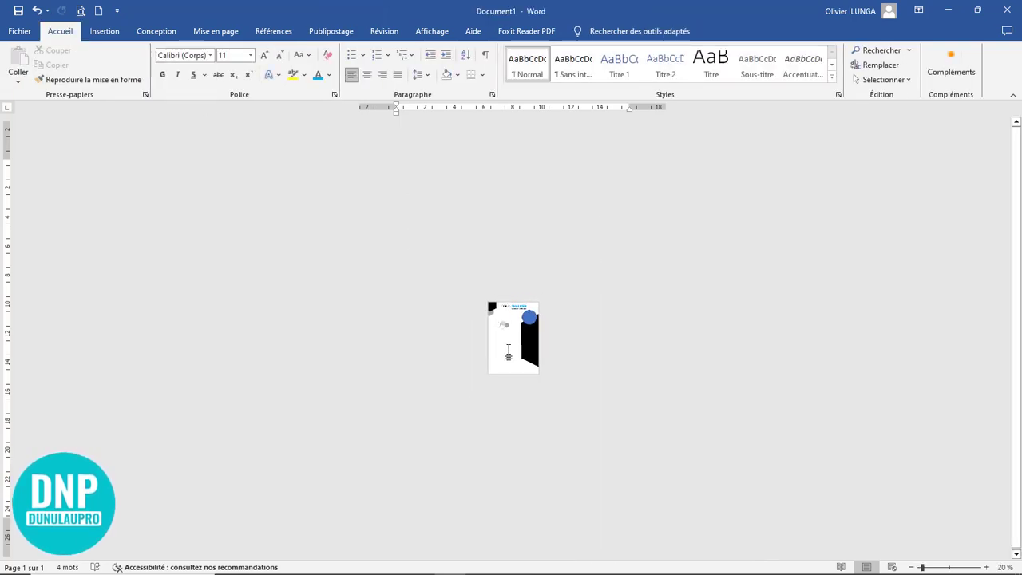
pyautogui.scroll(5, 508, 351)
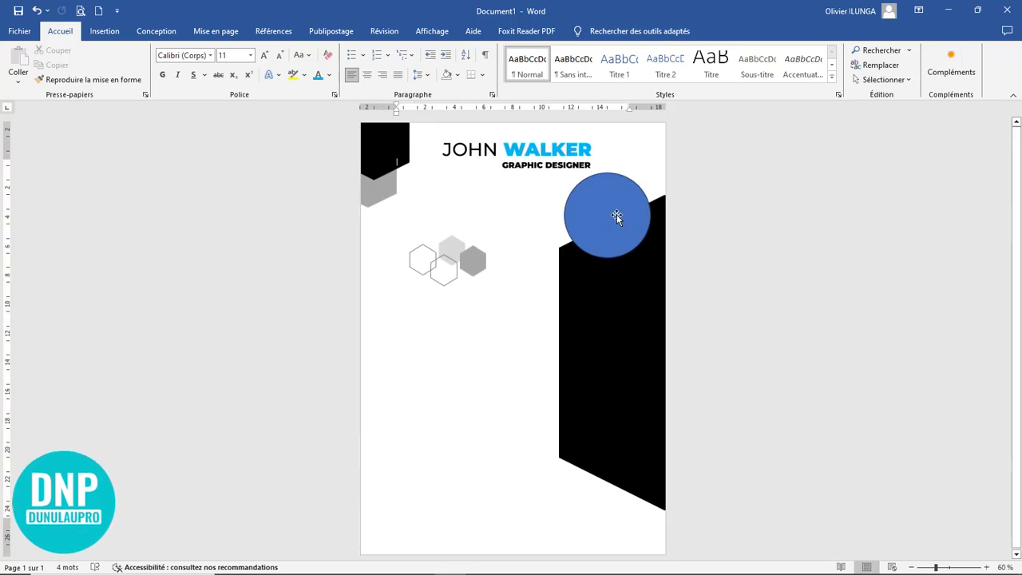
pyautogui.click(615, 216)
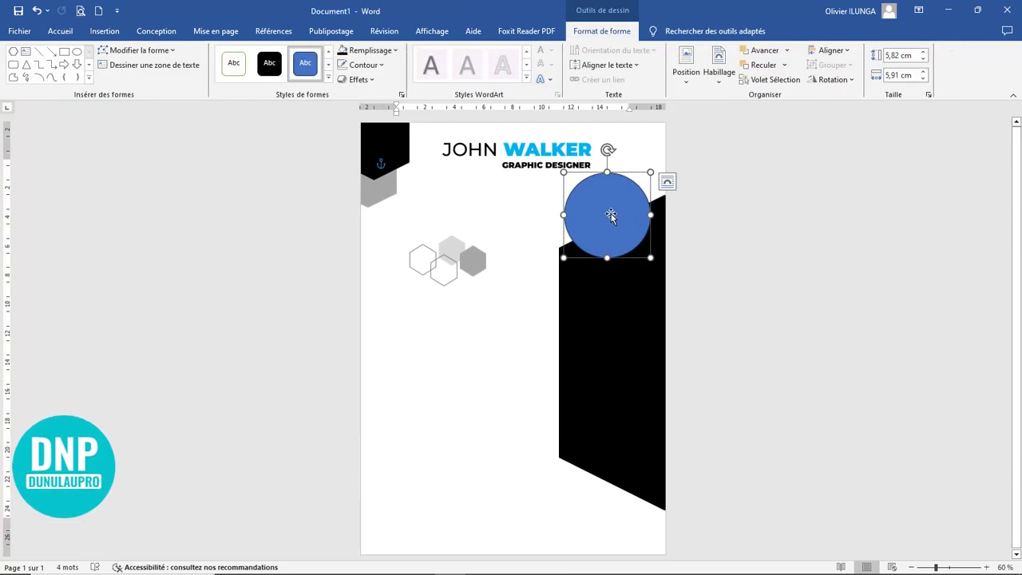
pyautogui.rightClick(598, 210)
pyautogui.click(649, 172)
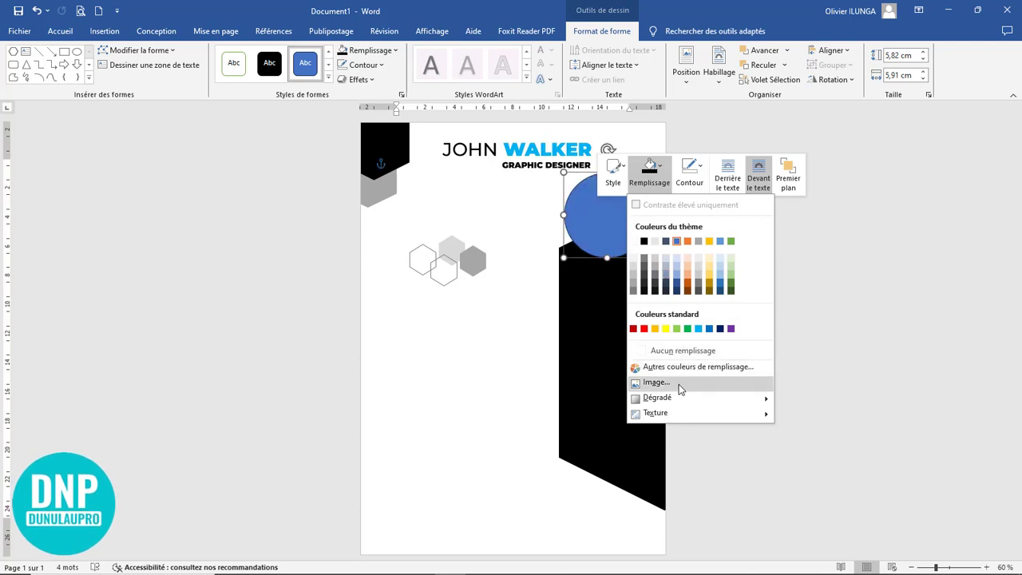
pyautogui.click(679, 384)
pyautogui.click(463, 322)
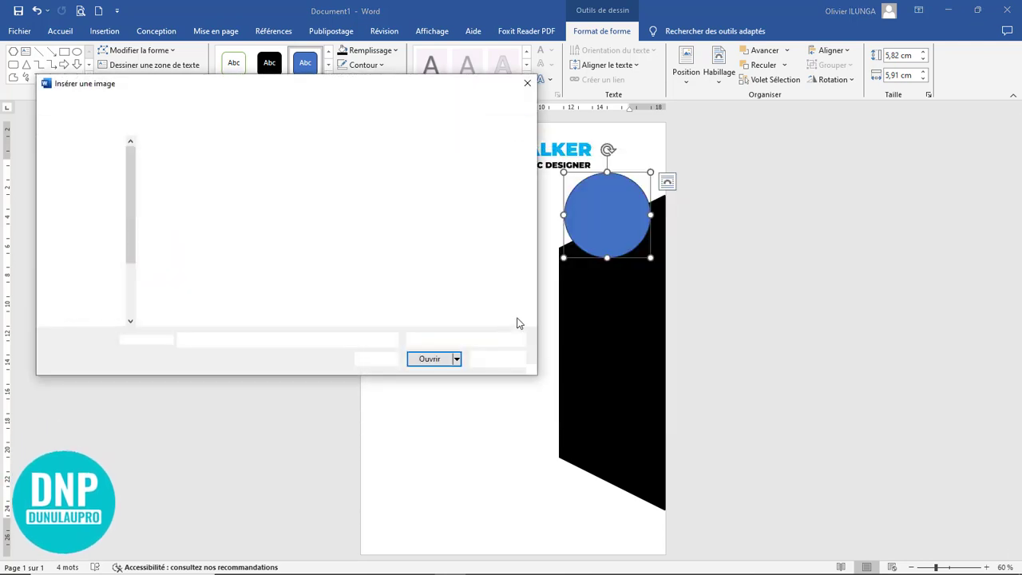
pyautogui.click(403, 269)
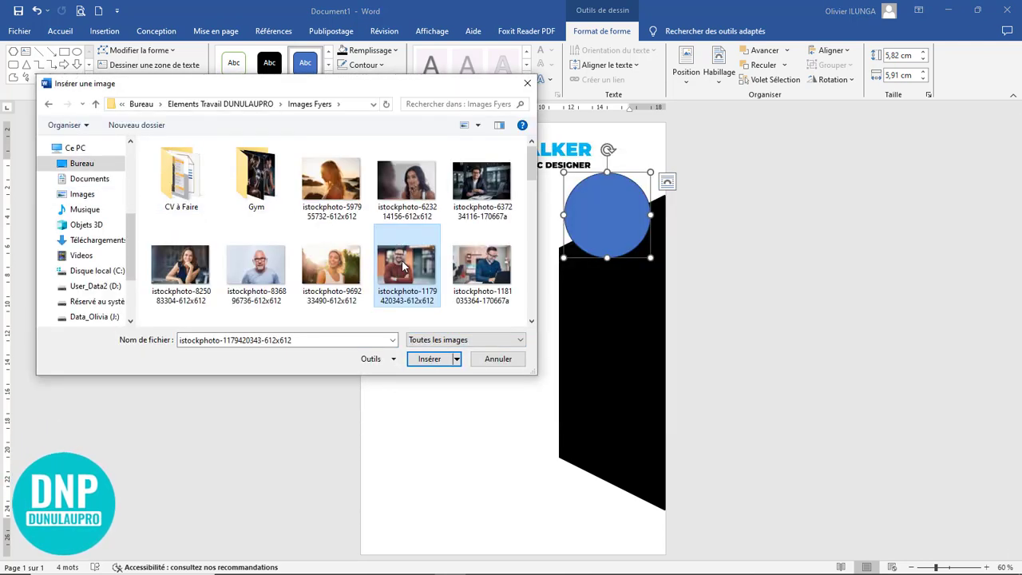
pyautogui.click(442, 358)
# Crop the circle's picture with the Remplir option, enlarge it, and reposition it so the man is centered in the circle.
pyautogui.keyDown('ctrl'); pyautogui.scroll(13, 497, 298); pyautogui.keyUp('ctrl')
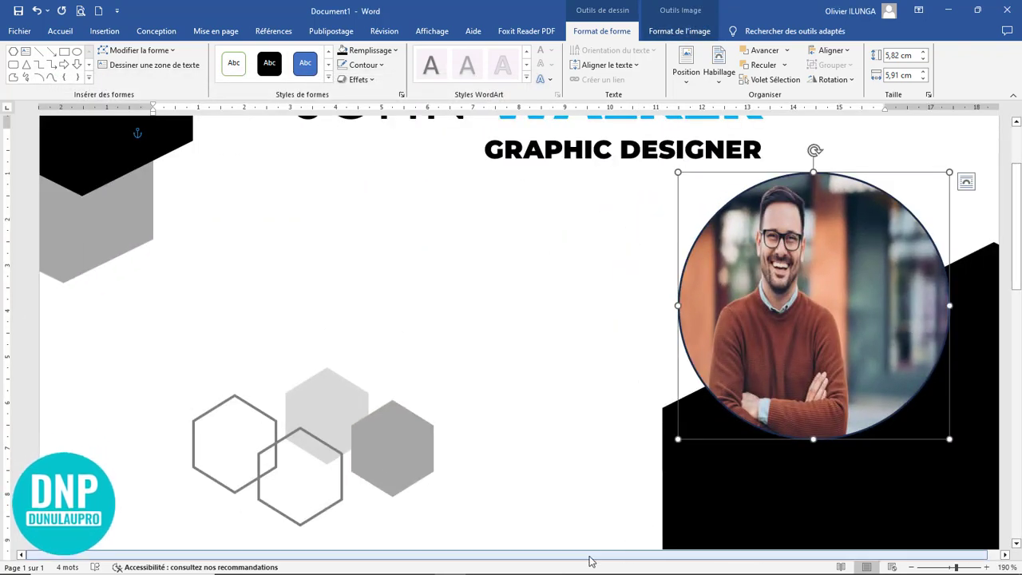
pyautogui.moveTo(591, 555); pyautogui.dragTo(817, 554)
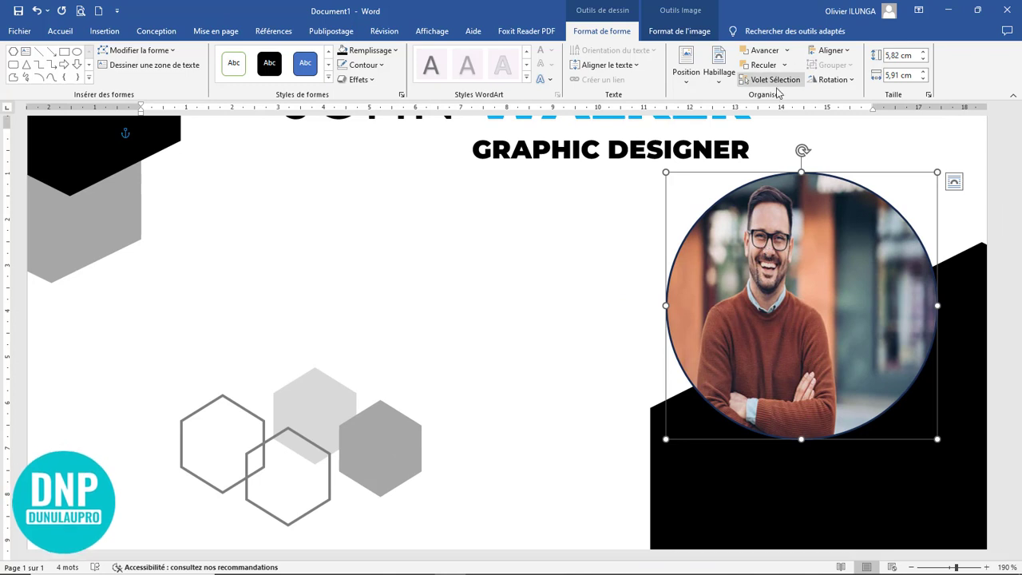
pyautogui.click(679, 32)
pyautogui.click(885, 84)
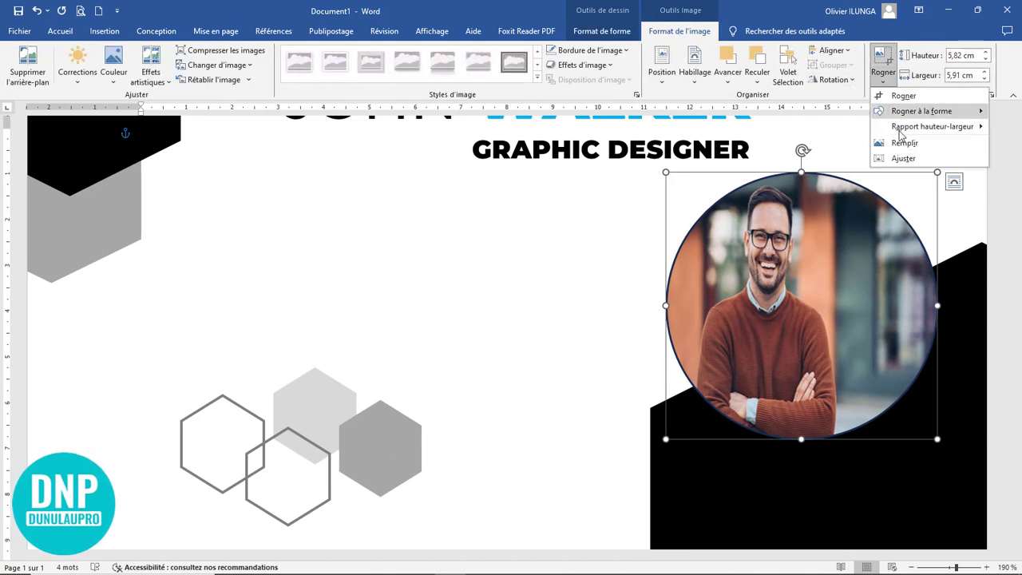
pyautogui.click(902, 144)
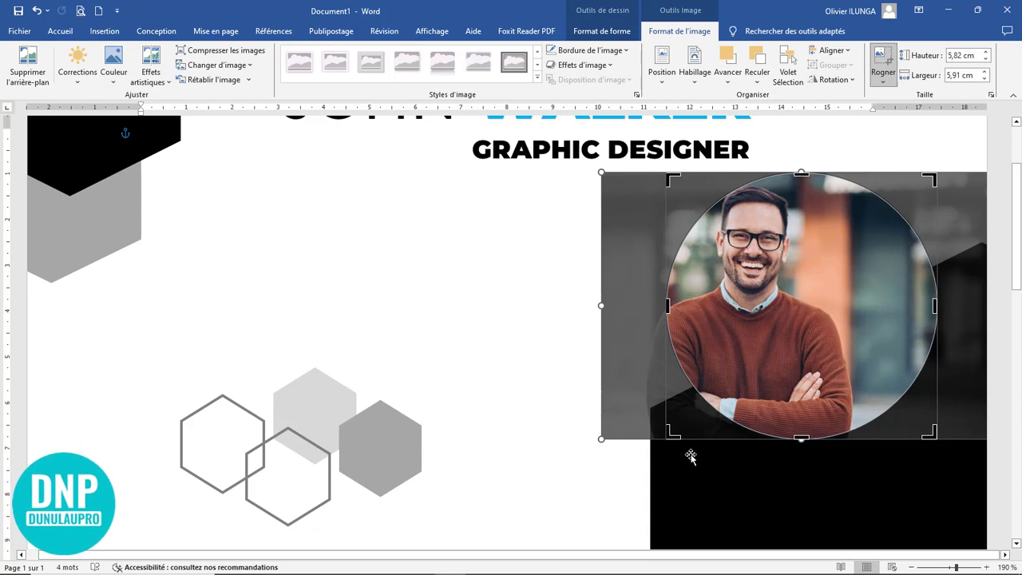
pyautogui.moveTo(595, 445); pyautogui.dragTo(550, 479)
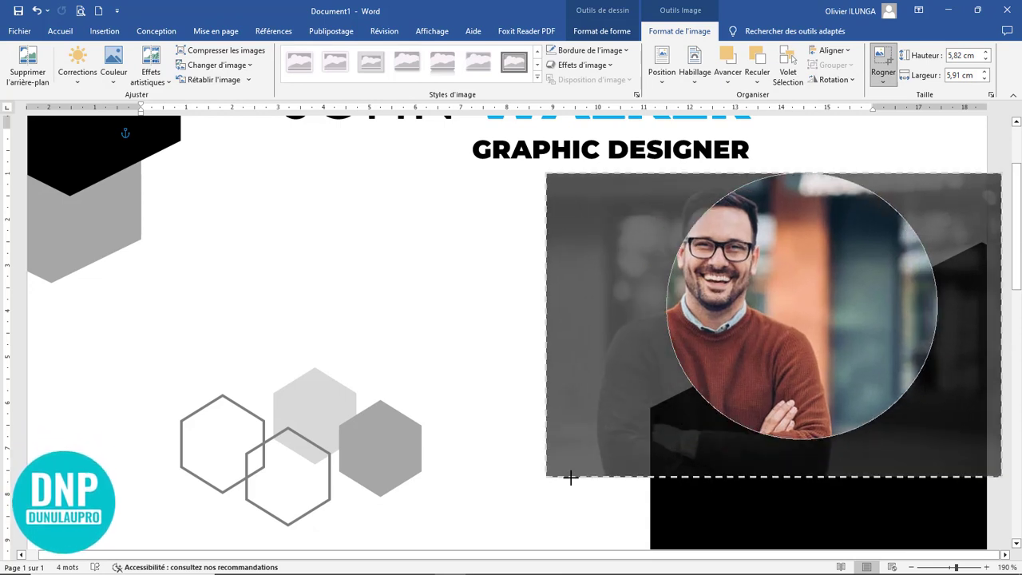
pyautogui.moveTo(760, 344); pyautogui.dragTo(835, 340)
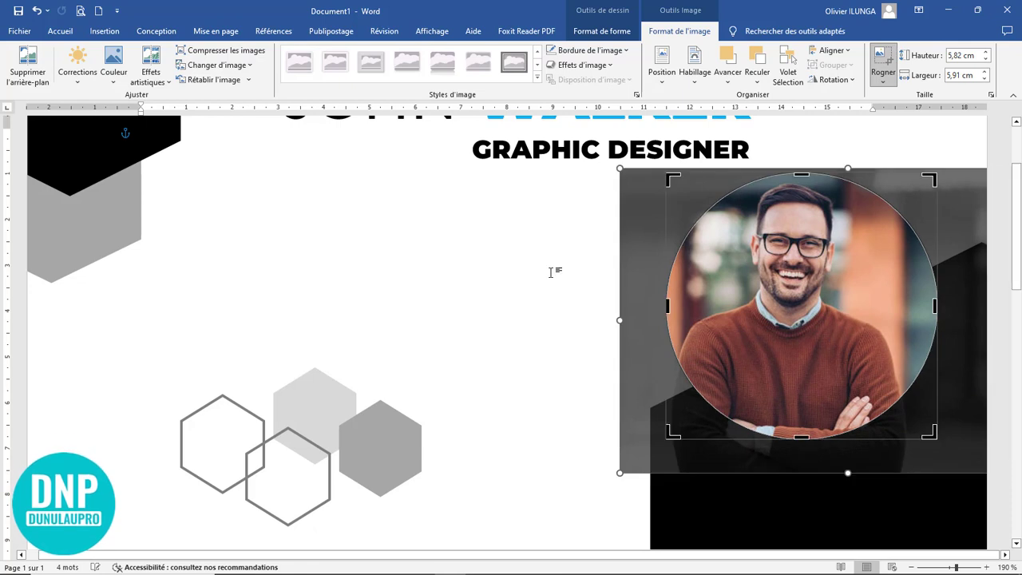
pyautogui.click(883, 62)
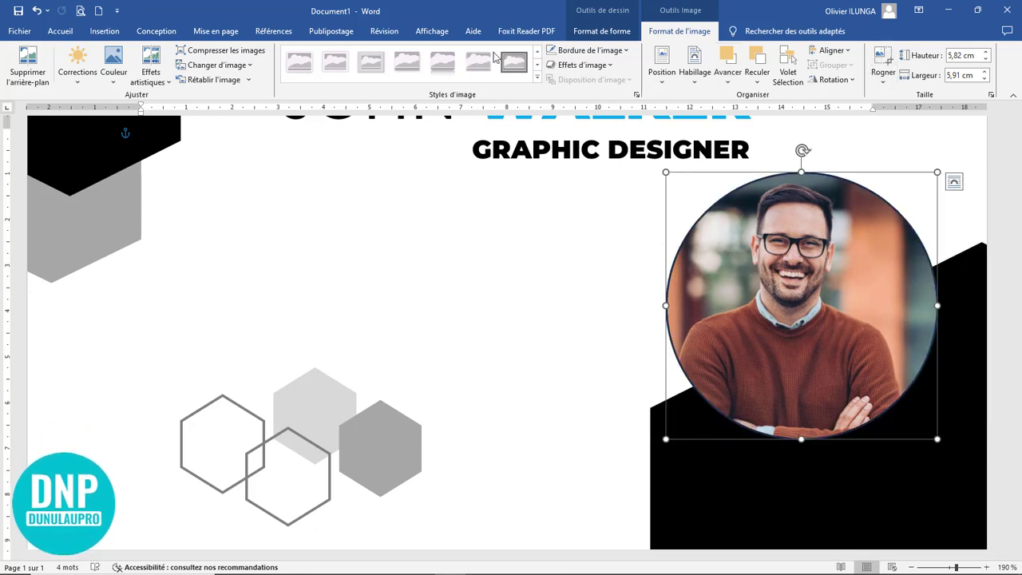
# Give the photo circle a light gray theme-color outline with a thickness of 6 pt.
pyautogui.click(104, 32)
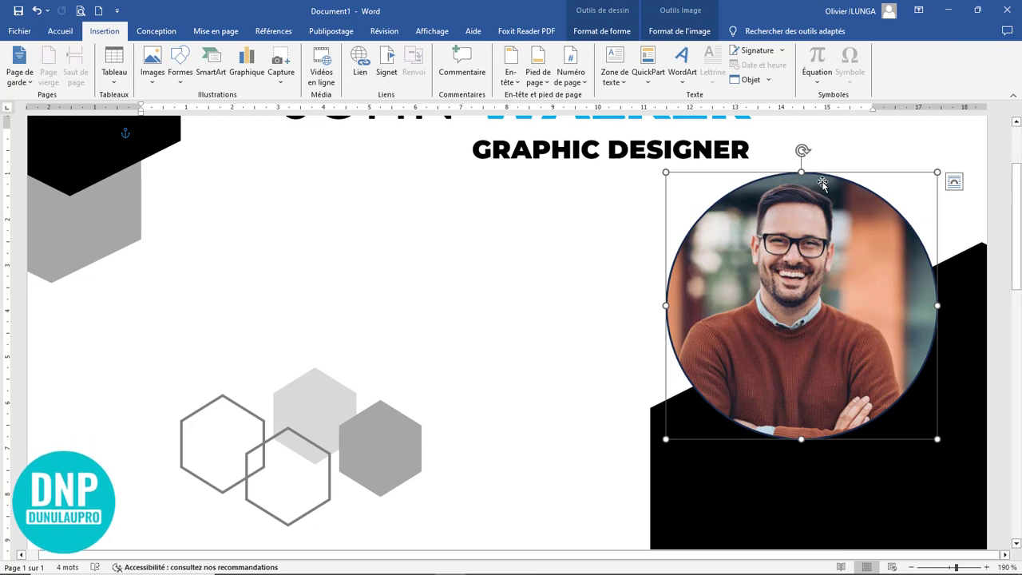
pyautogui.click(601, 31)
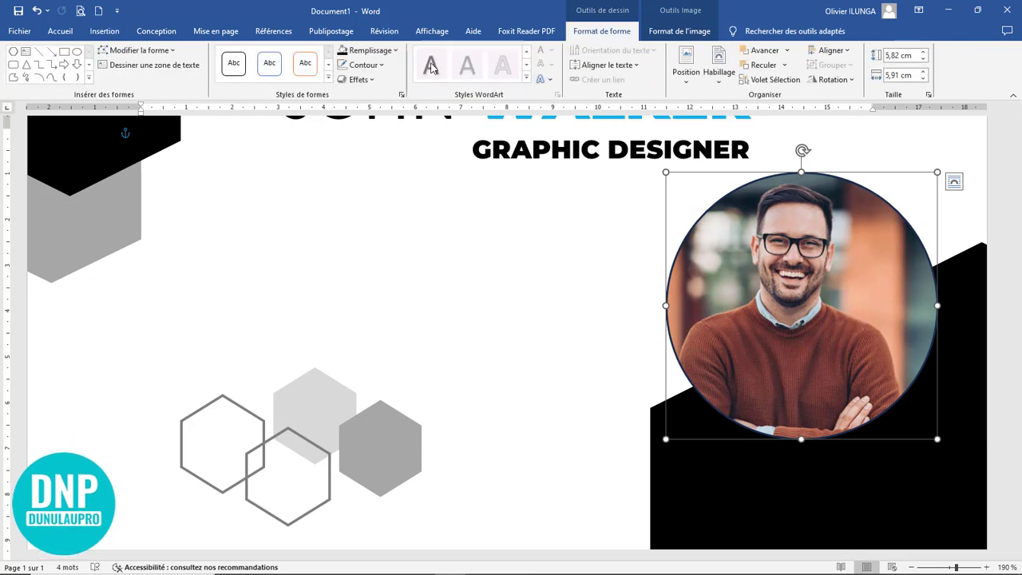
pyautogui.click(375, 65)
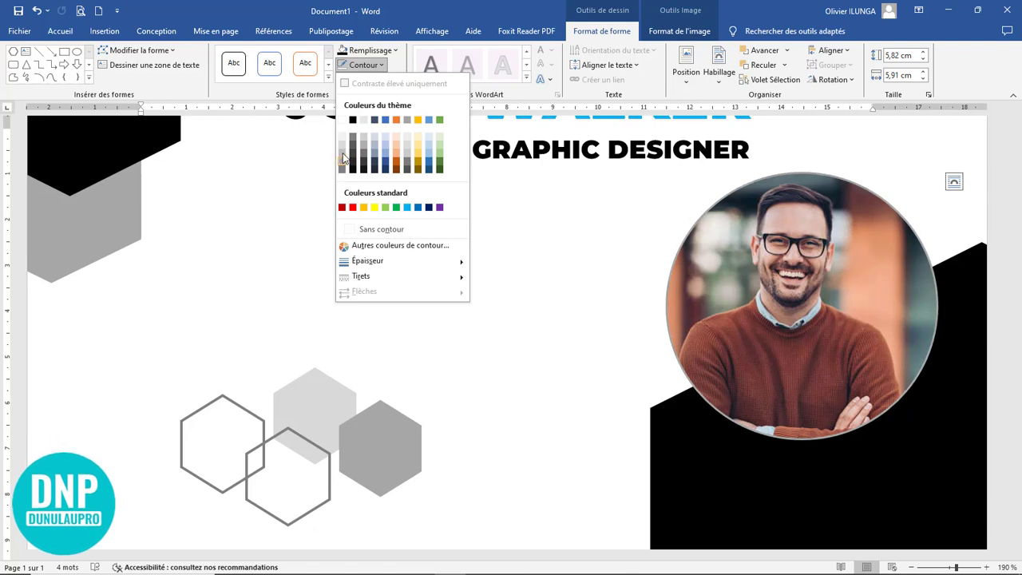
pyautogui.click(342, 157)
pyautogui.click(375, 64)
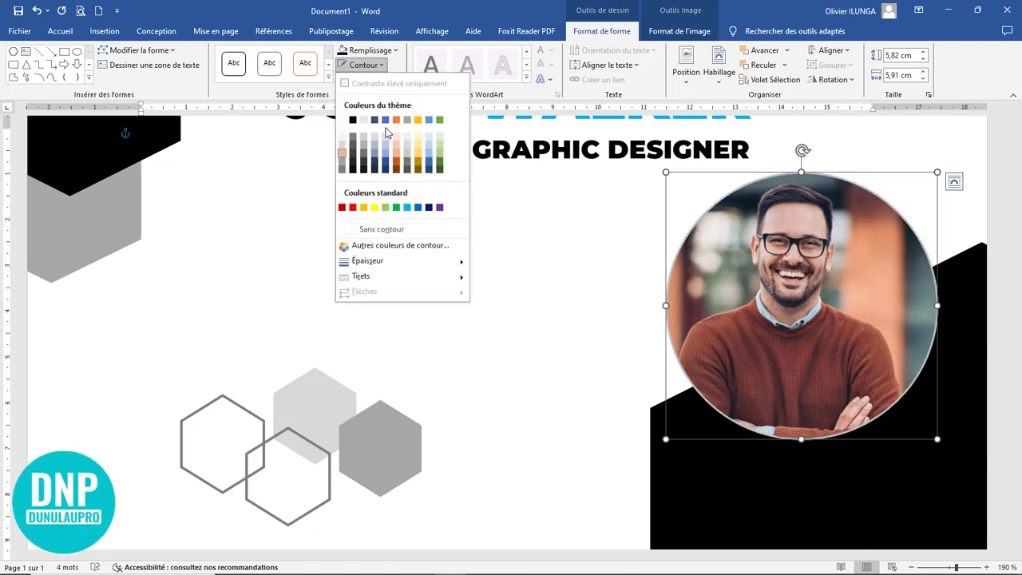
pyautogui.moveTo(385, 264)
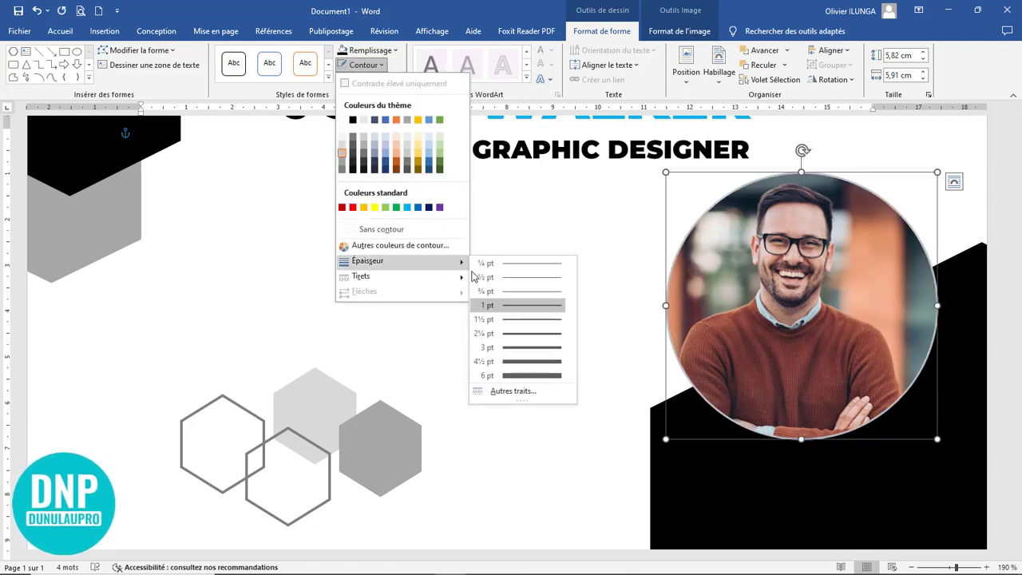
pyautogui.click(522, 375)
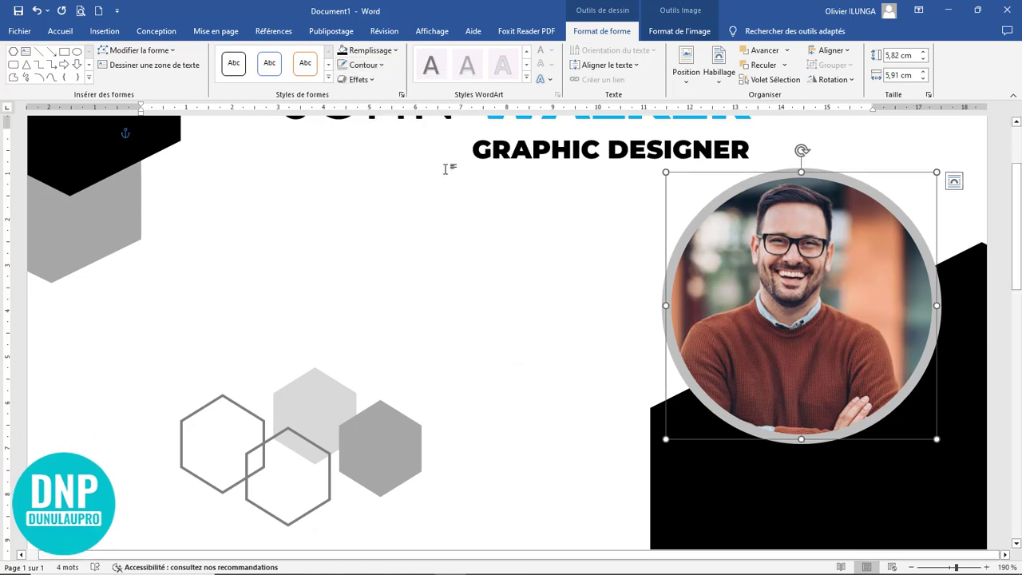
# Add an outer shadow offset to the lower left of the photo circle.
pyautogui.click(361, 80)
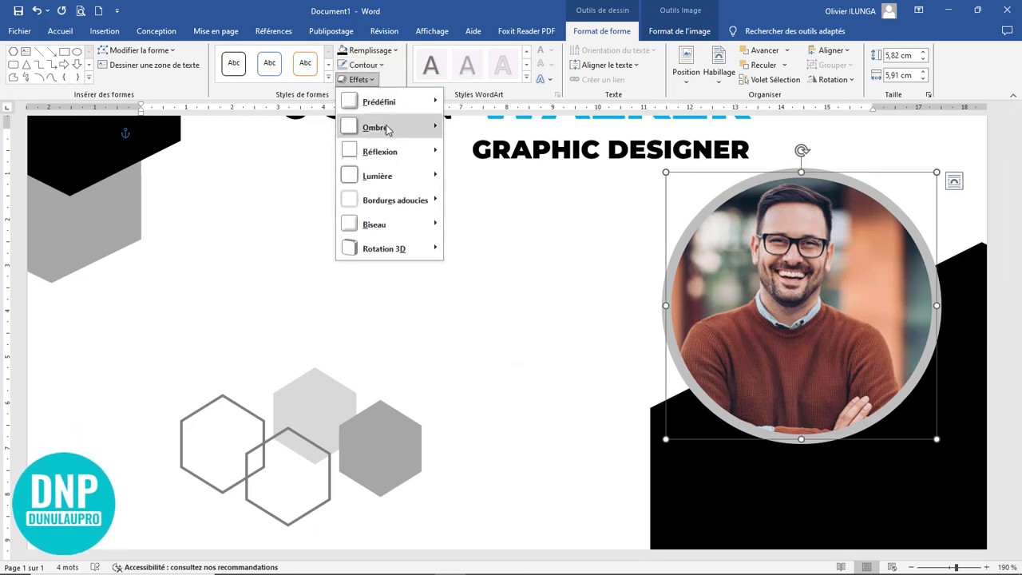
pyautogui.moveTo(387, 129)
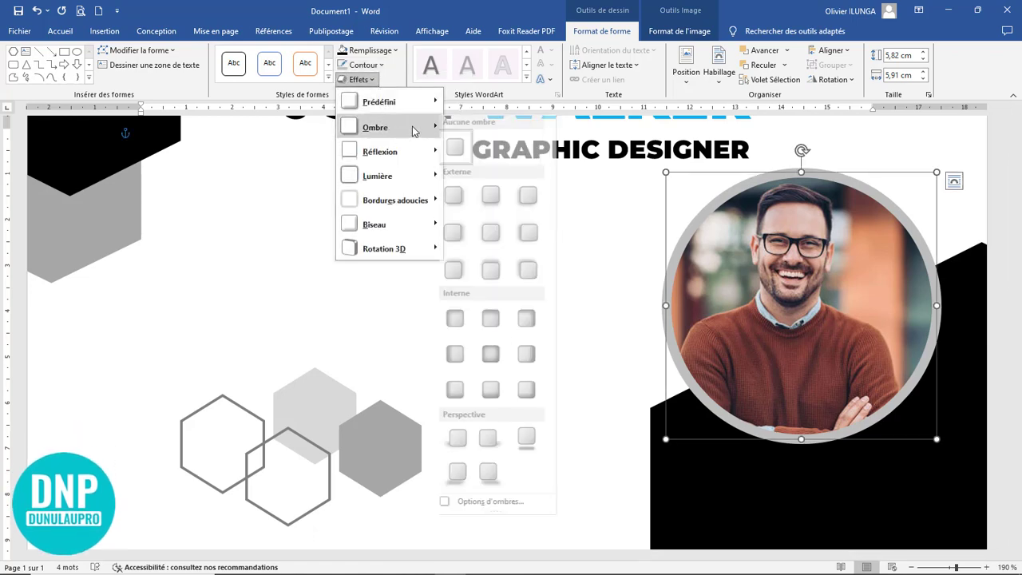
pyautogui.click(534, 198)
pyautogui.click(650, 267)
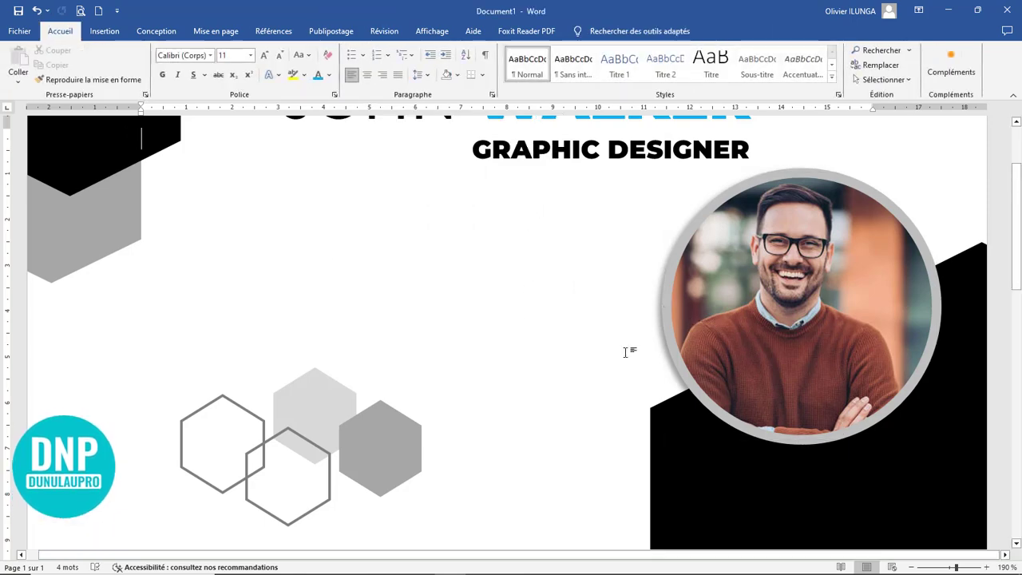
# Move the small hexagon group up beneath the job title, just left of the photo circle.
pyautogui.keyDown('ctrl'); pyautogui.scroll(-14, 511, 318); pyautogui.keyUp('ctrl')
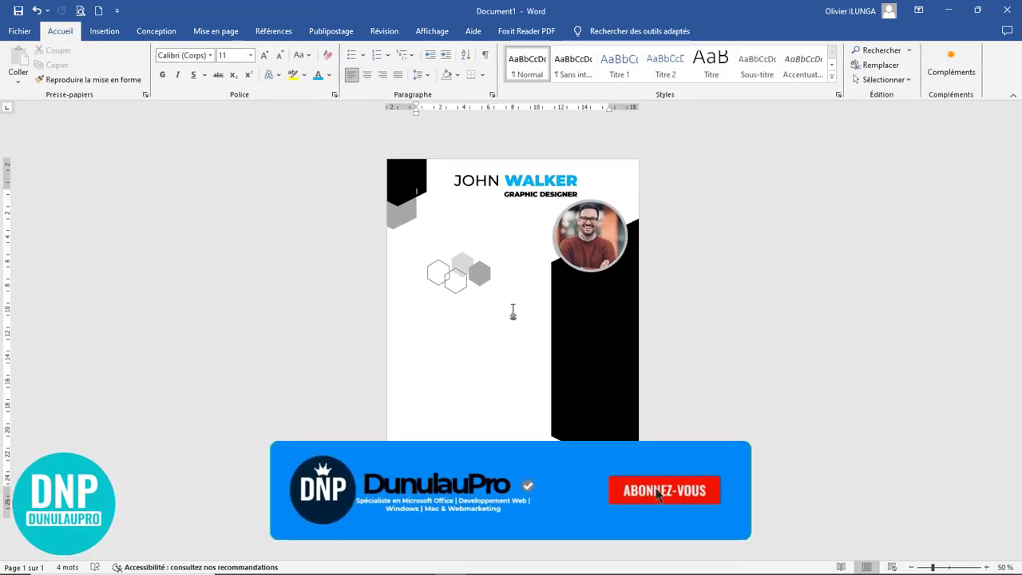
pyautogui.keyDown('ctrl'); pyautogui.scroll(-2, 513, 313); pyautogui.keyUp('ctrl')
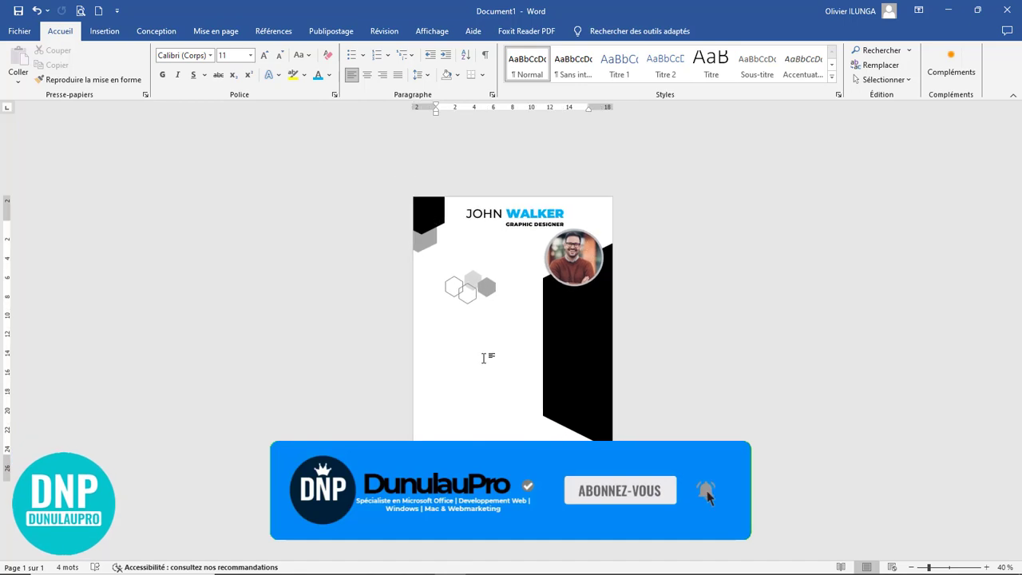
pyautogui.scroll(4, 483, 358)
pyautogui.click(486, 291)
pyautogui.moveTo(486, 290); pyautogui.dragTo(574, 209)
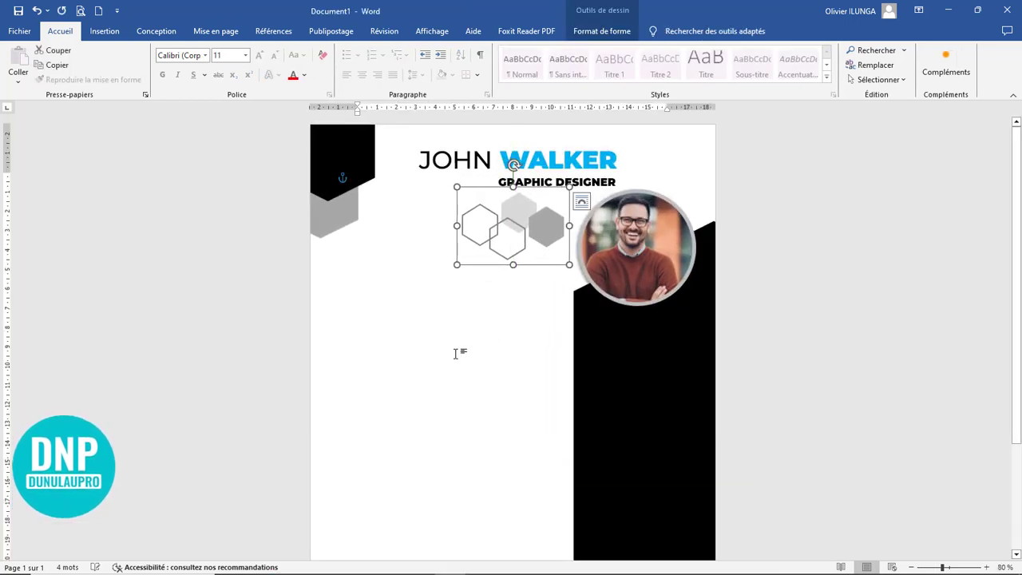
pyautogui.click(500, 356)
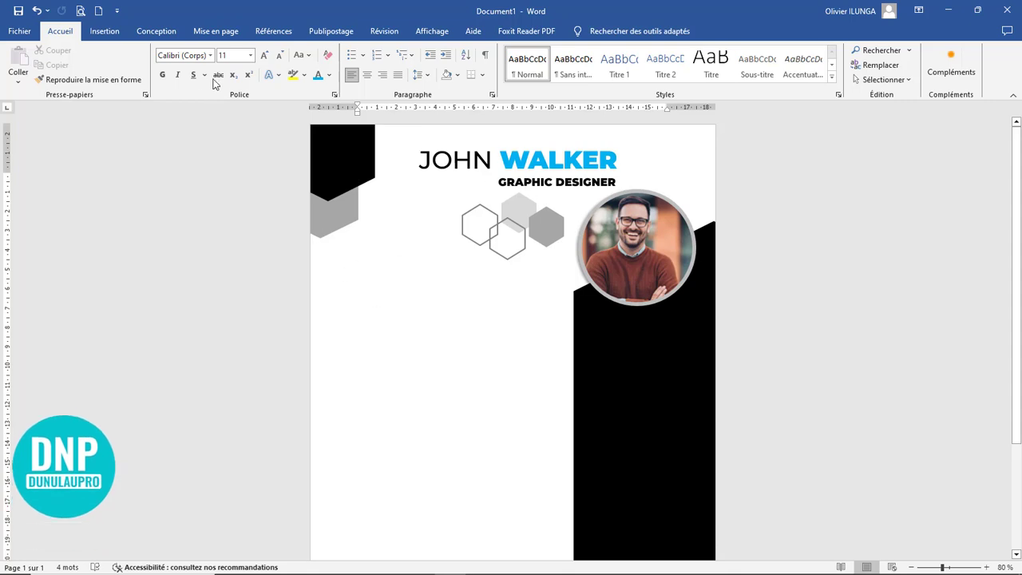
# Draw a text box about 9.73 cm wide and 2.11 cm high and place it just below the small hexagon group.
pyautogui.click(105, 32)
pyautogui.click(183, 76)
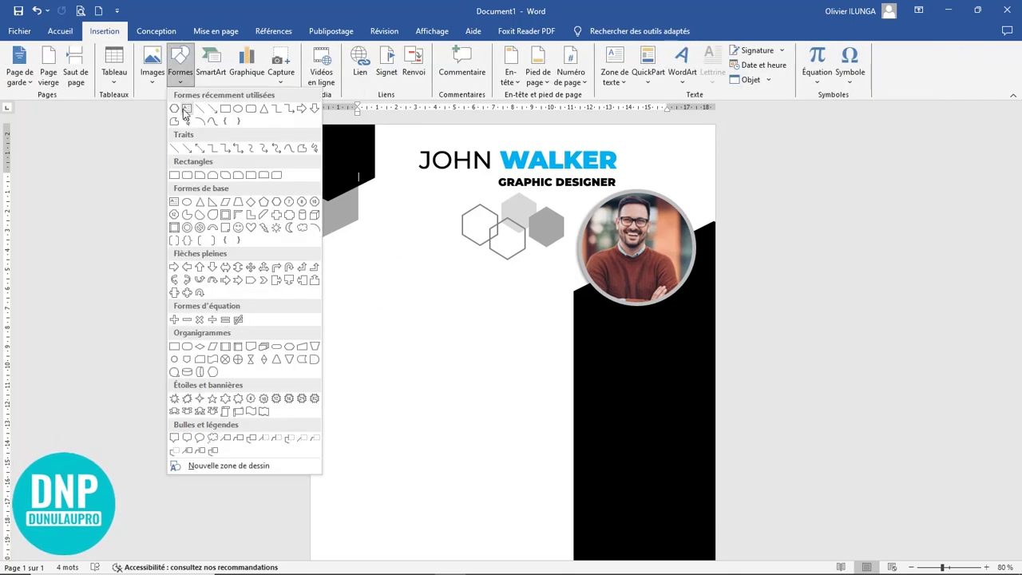
pyautogui.click(187, 112)
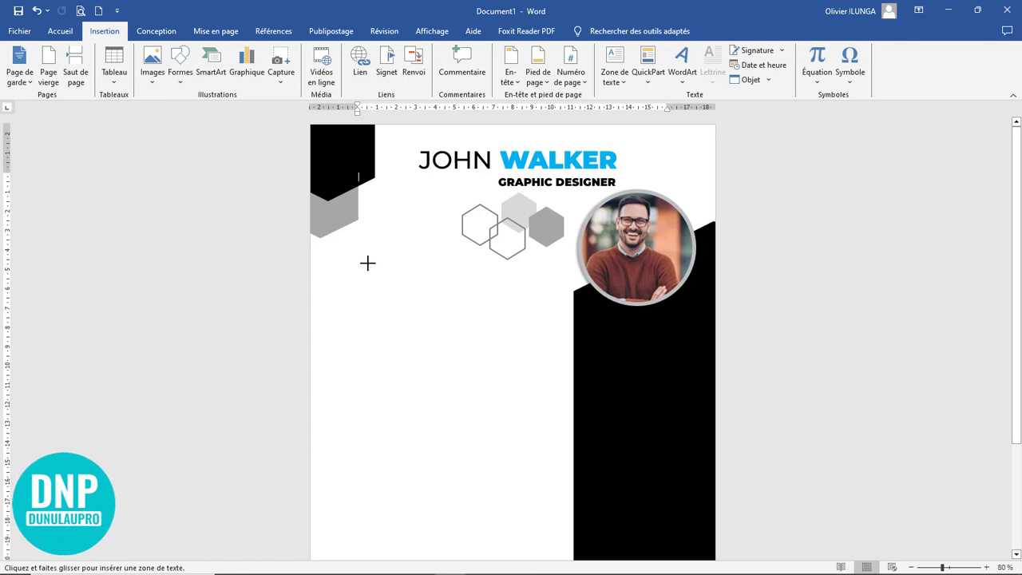
pyautogui.moveTo(559, 301); pyautogui.dragTo(559, 297)
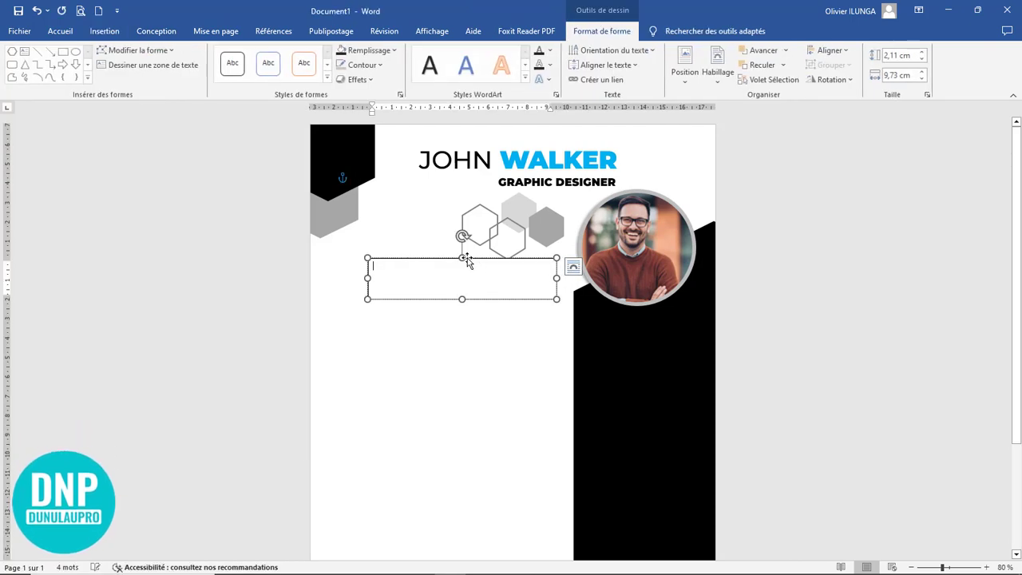
pyautogui.moveTo(467, 256); pyautogui.dragTo(467, 270)
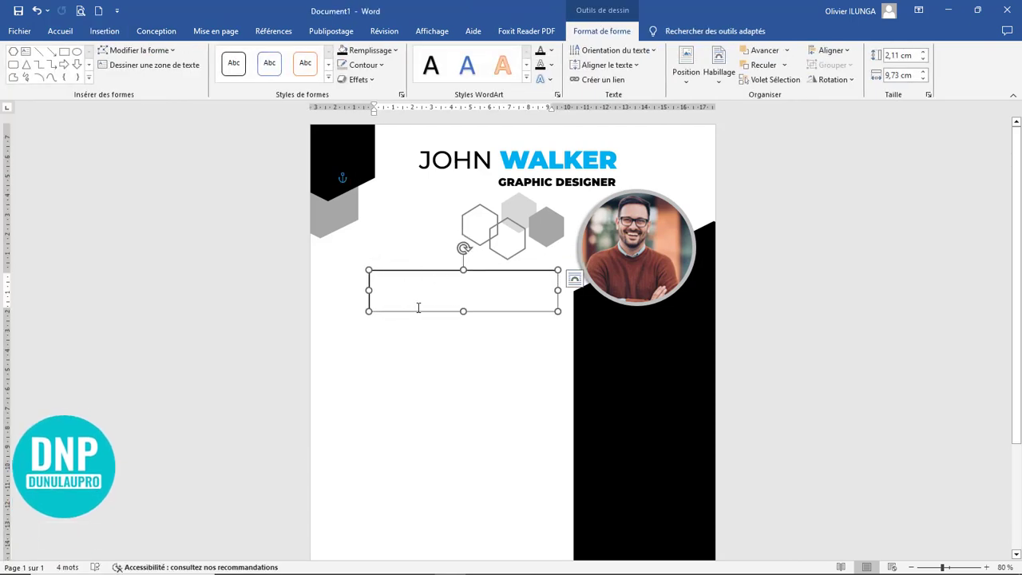
# Fill the new text box with placeholder text using =lorem(1) and reduce the box height to about 1.88 cm.
pyautogui.write('I')
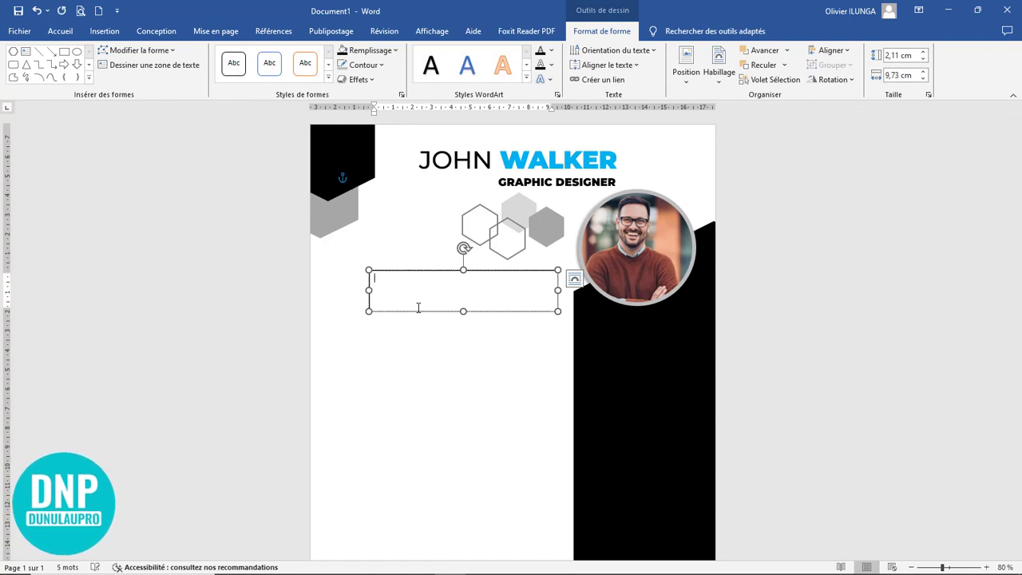
pyautogui.write('lorem(1')
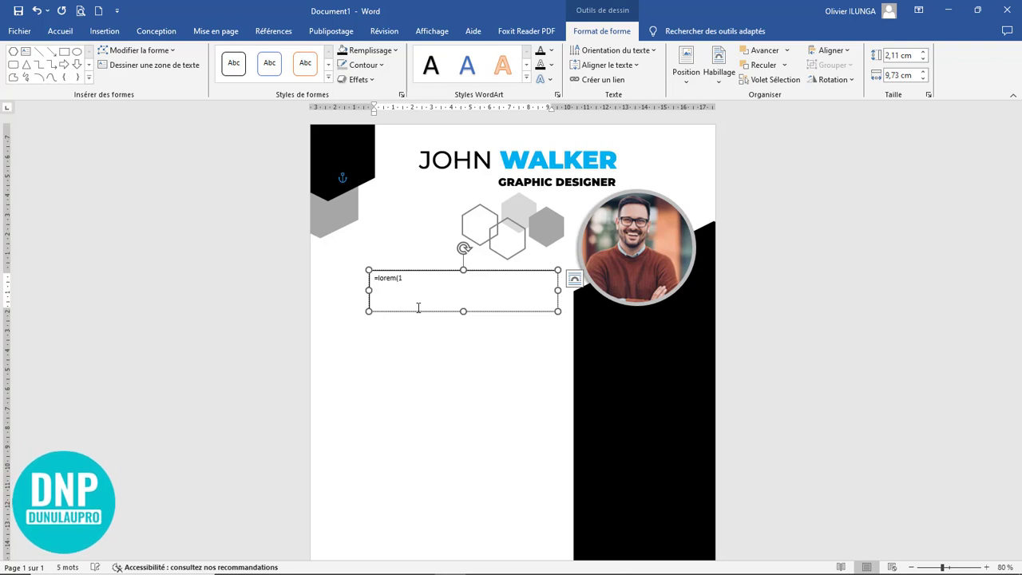
pyautogui.write(')')
pyautogui.press('Return')
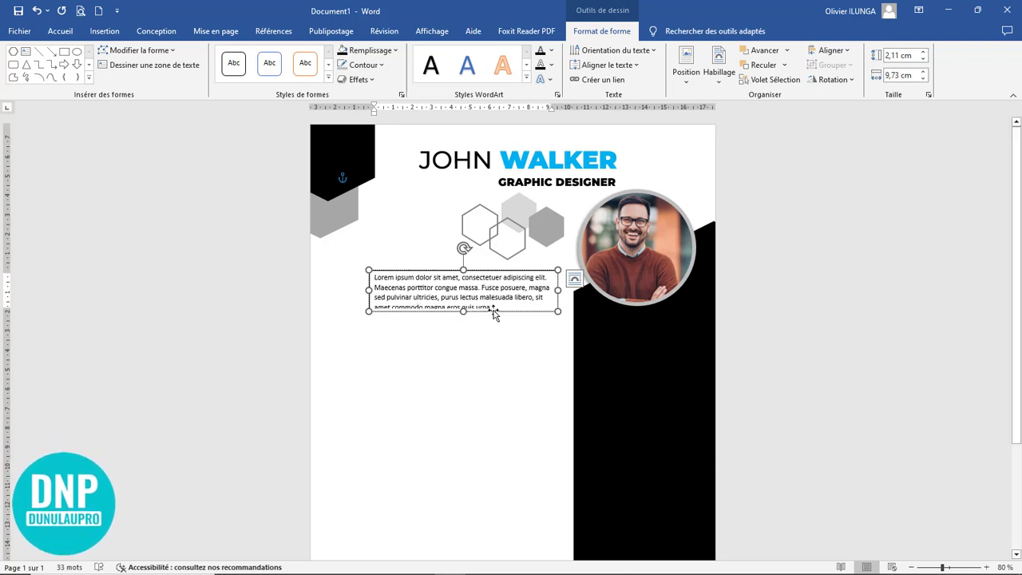
pyautogui.click(463, 311)
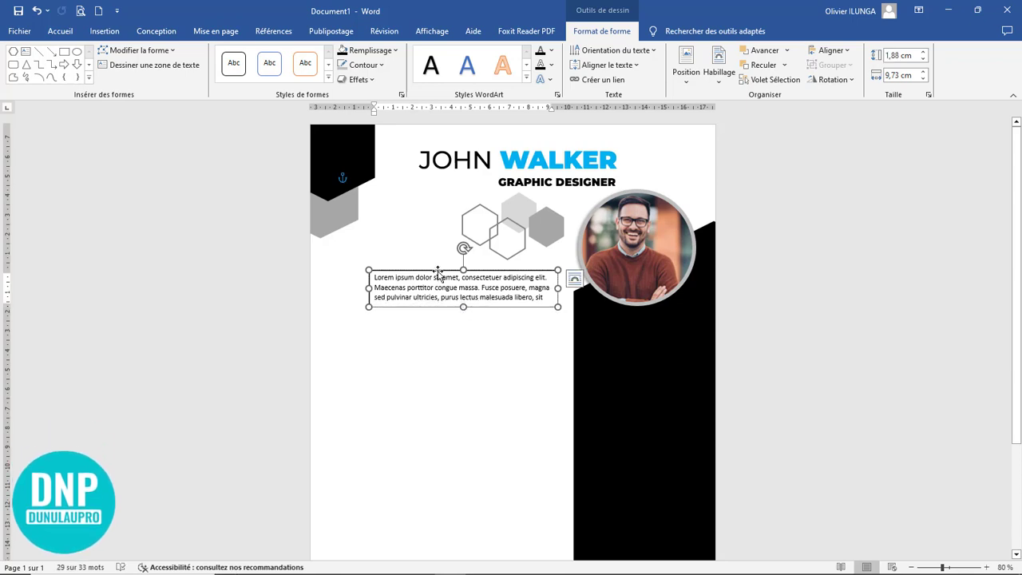
# Set the placeholder paragraph's line spacing to 1.15 and remove the space after the paragraph.
pyautogui.click(62, 32)
pyautogui.click(426, 75)
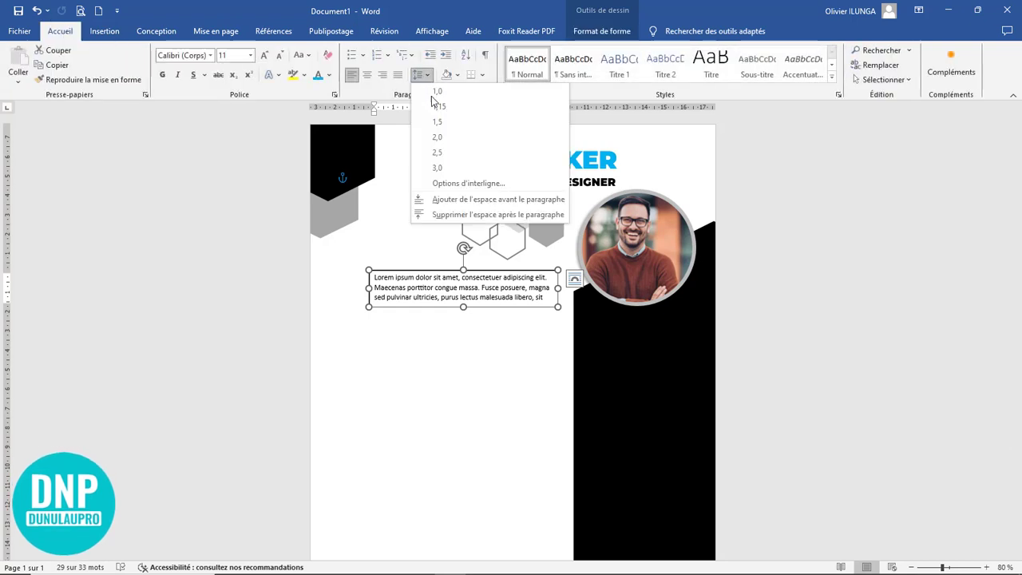
pyautogui.click(425, 74)
pyautogui.click(425, 75)
pyautogui.click(426, 74)
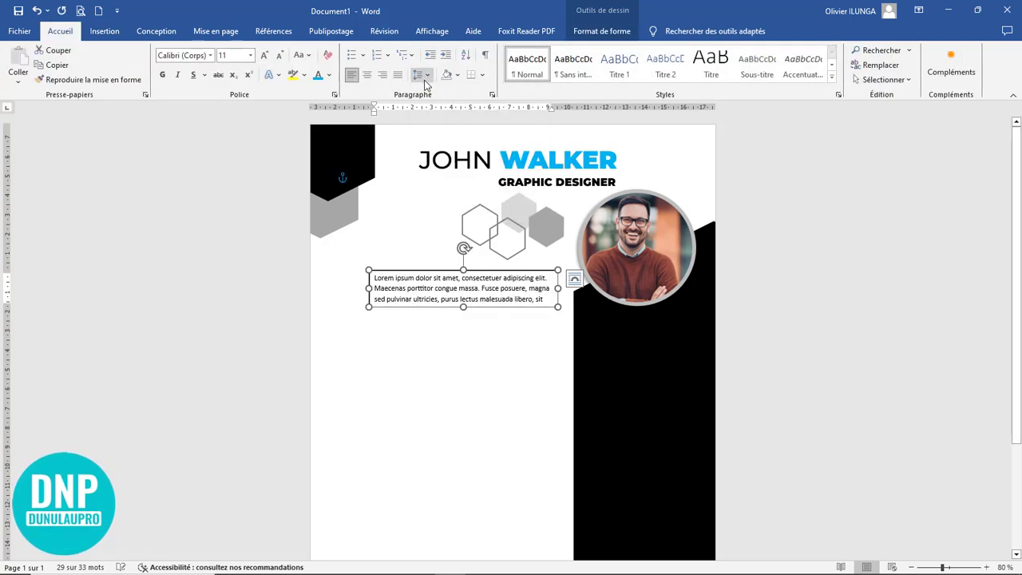
pyautogui.click(425, 74)
pyautogui.click(475, 216)
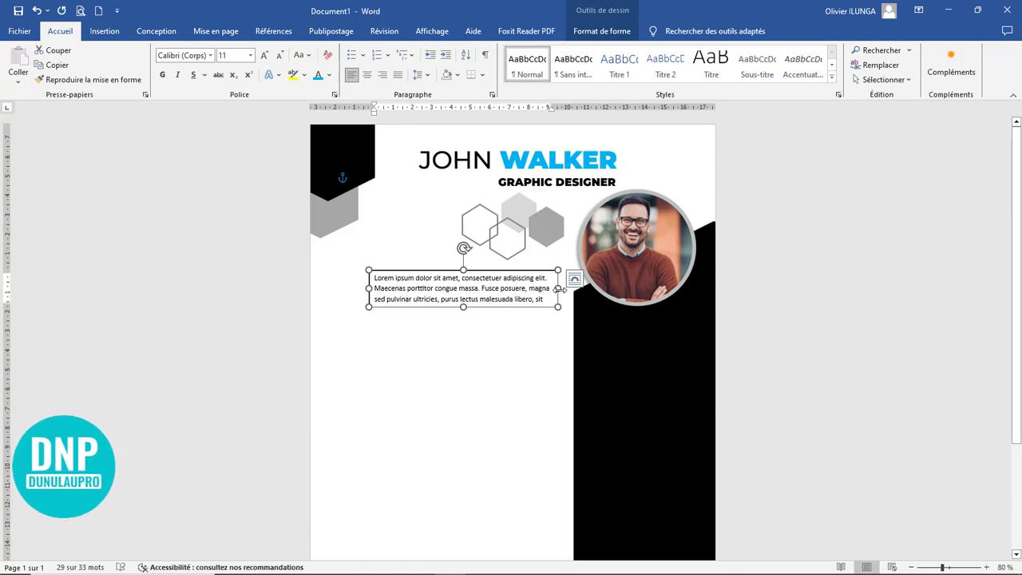
# Widen the placeholder text box to about 10.19 cm and give it no outline and no fill.
pyautogui.moveTo(557, 289); pyautogui.dragTo(563, 288)
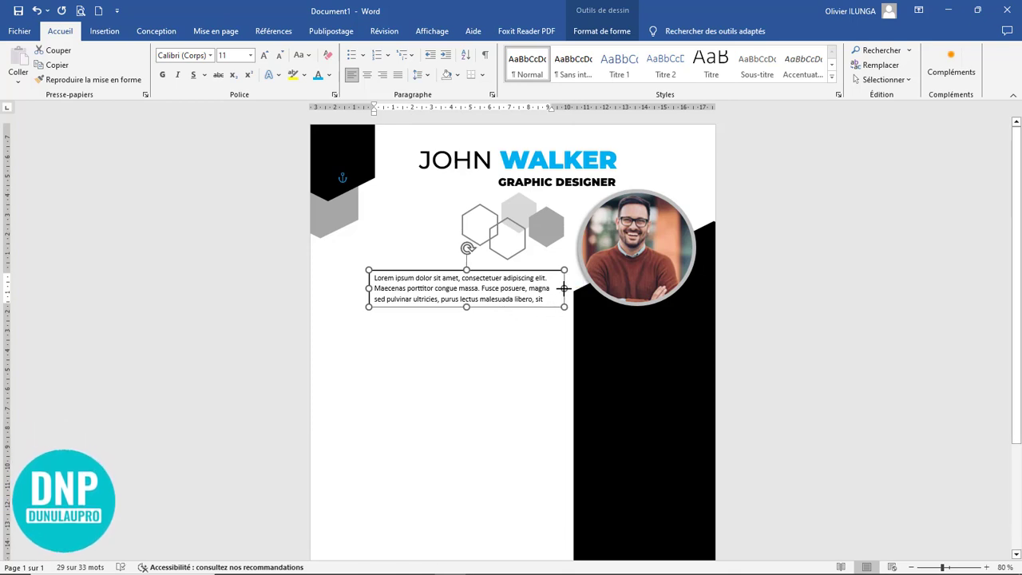
pyautogui.doubleClick(482, 271)
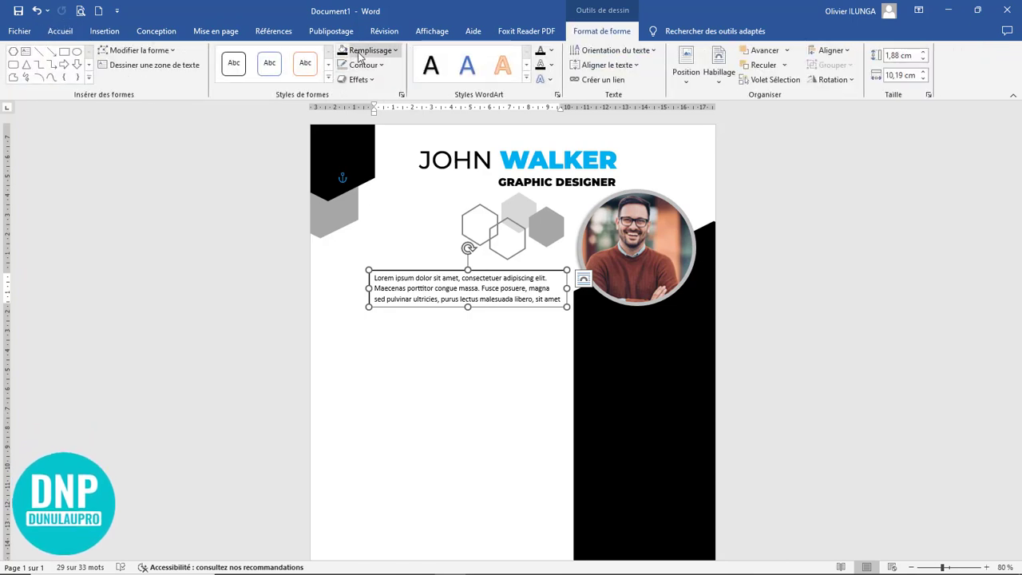
pyautogui.click(359, 53)
pyautogui.click(388, 215)
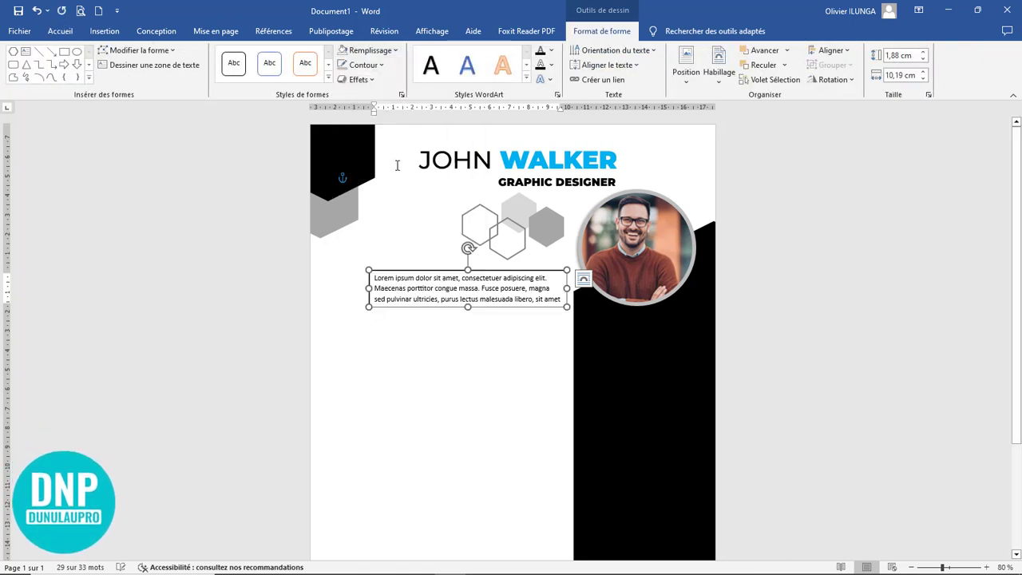
pyautogui.click(363, 64)
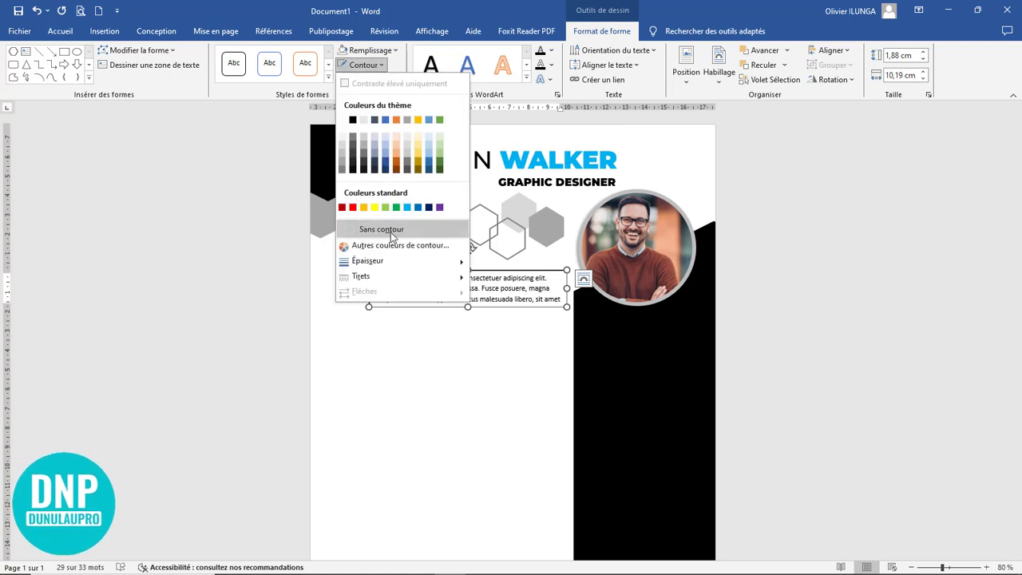
pyautogui.click(391, 236)
pyautogui.click(369, 49)
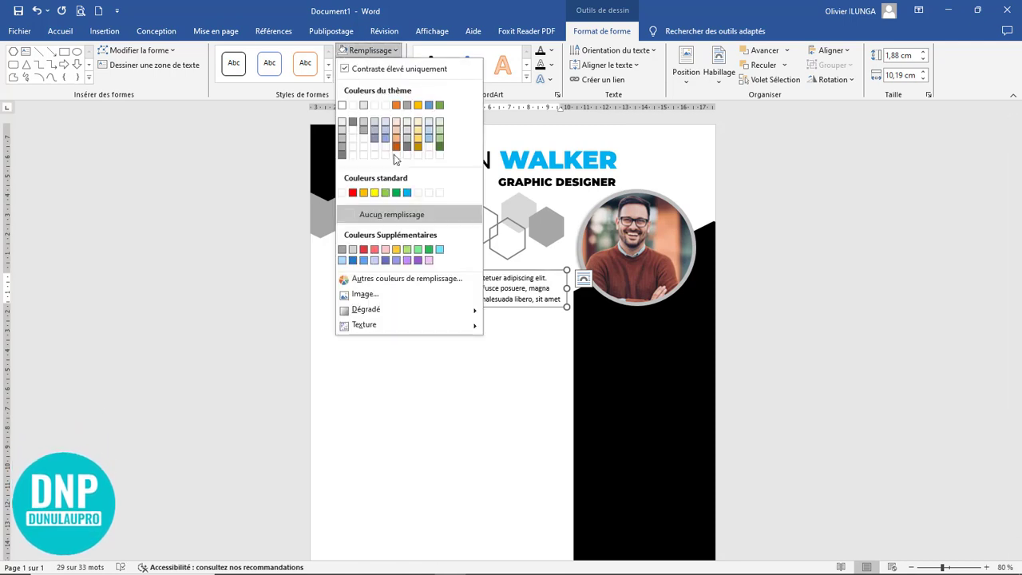
pyautogui.click(396, 215)
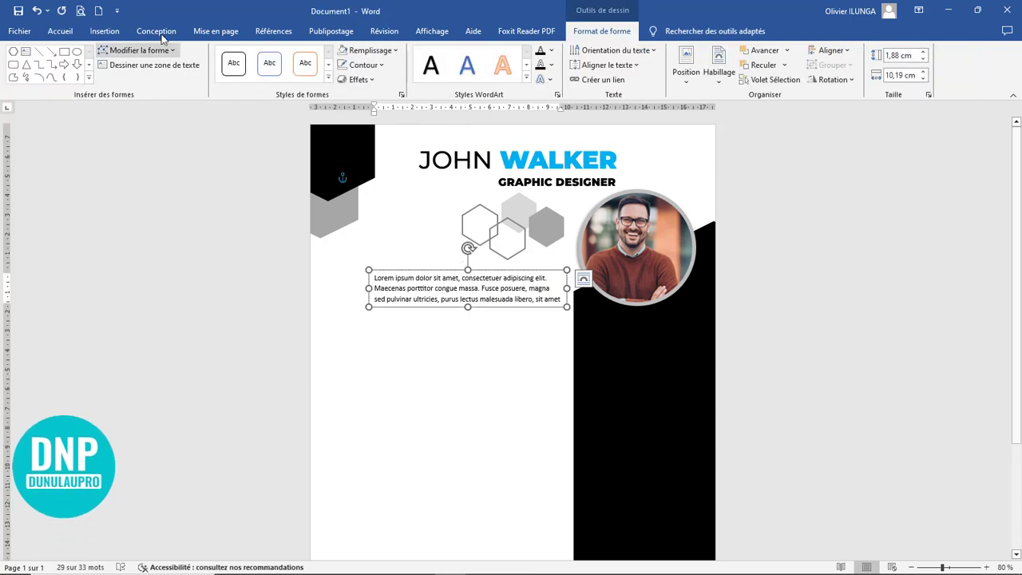
# Format the placeholder text in Montserrat Light, size 10, and shorten its box to fit three lines.
pyautogui.click(60, 30)
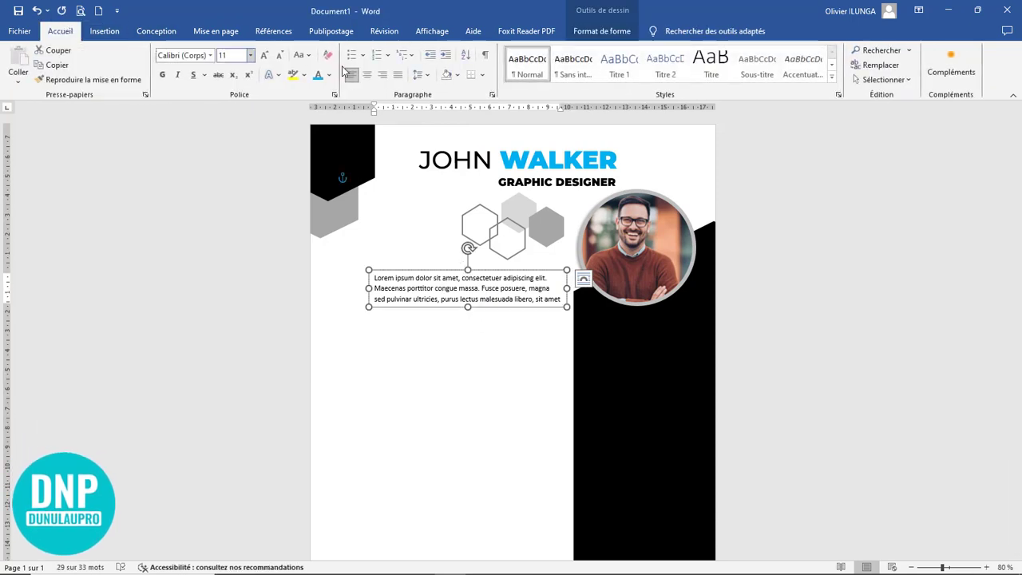
pyautogui.click(214, 54)
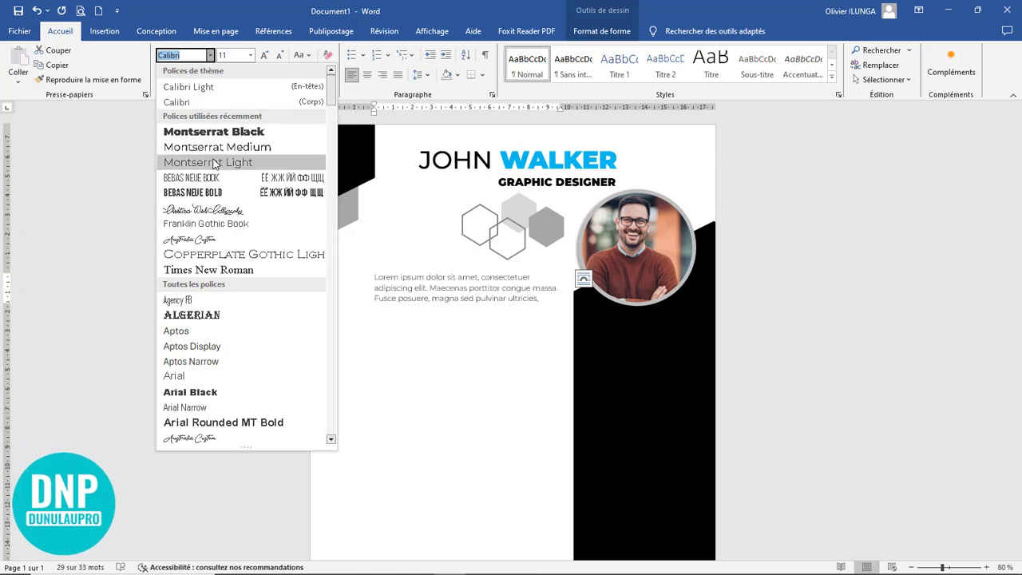
pyautogui.click(214, 163)
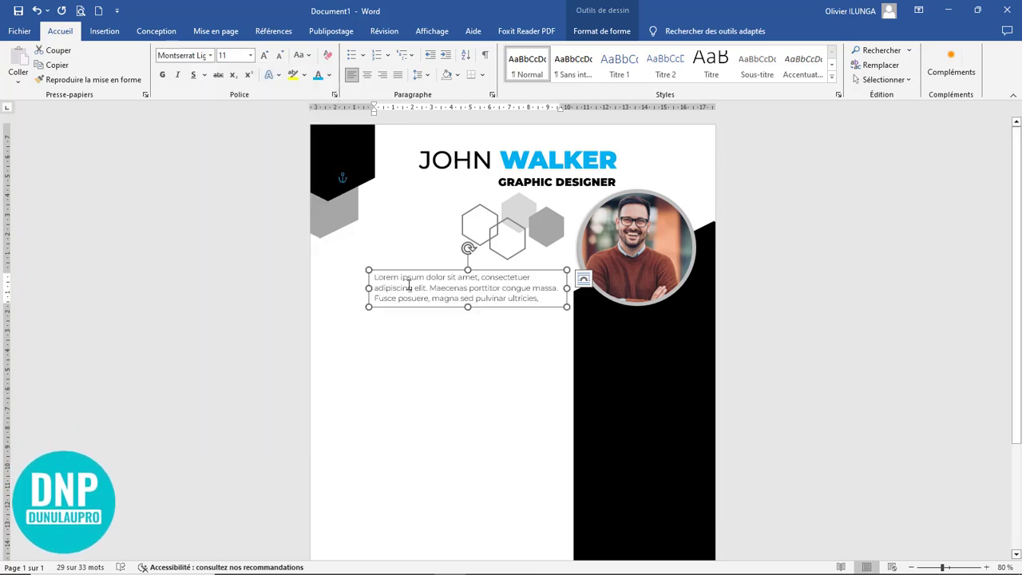
pyautogui.click(279, 55)
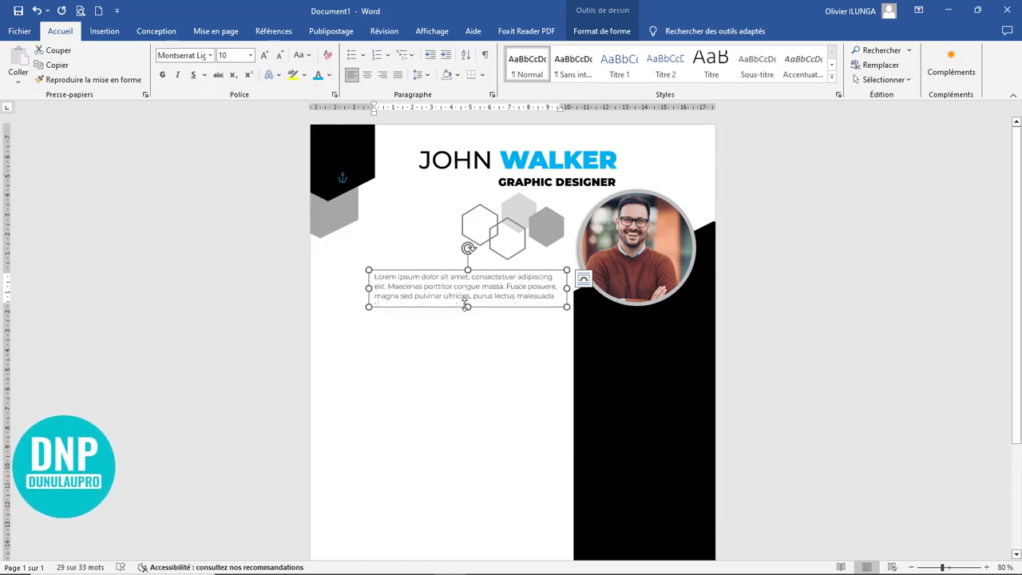
pyautogui.moveTo(467, 307); pyautogui.dragTo(467, 303)
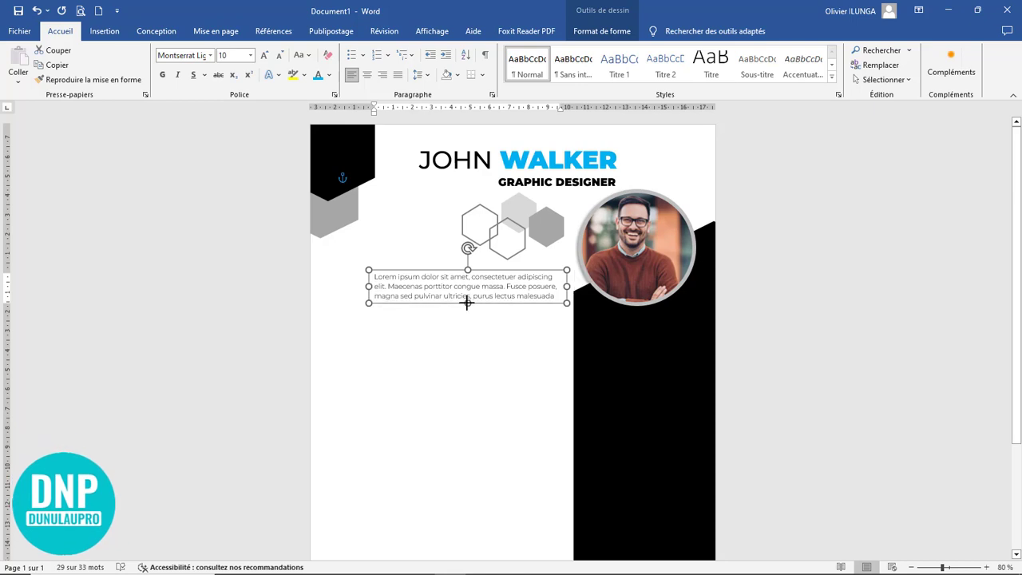
pyautogui.click(476, 321)
# Draw a small hexagon about 1.15 cm high and 1.21 cm wide just below and left of the placeholder paragraph.
pyautogui.scroll(1, 475, 321)
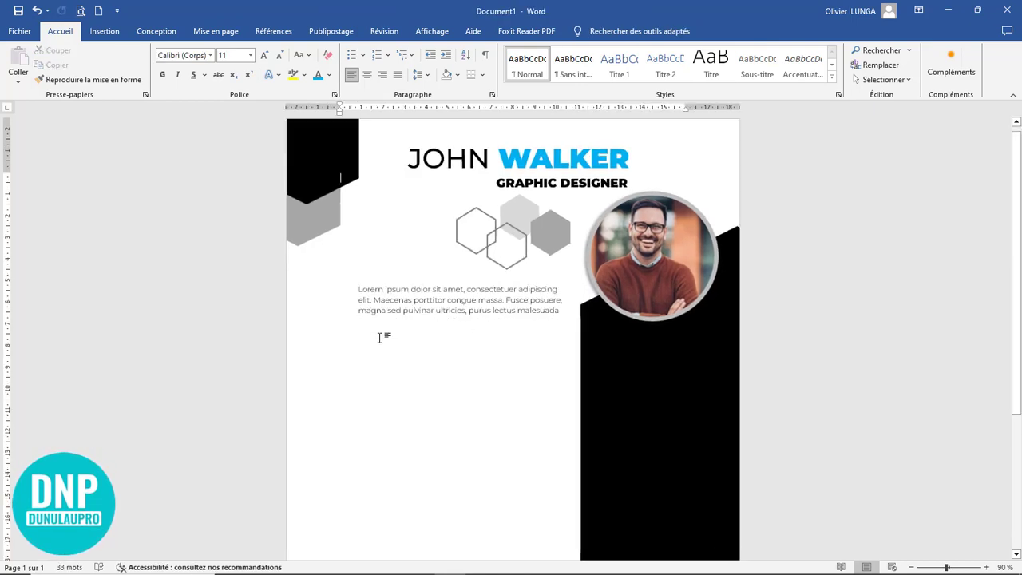
pyautogui.click(552, 159)
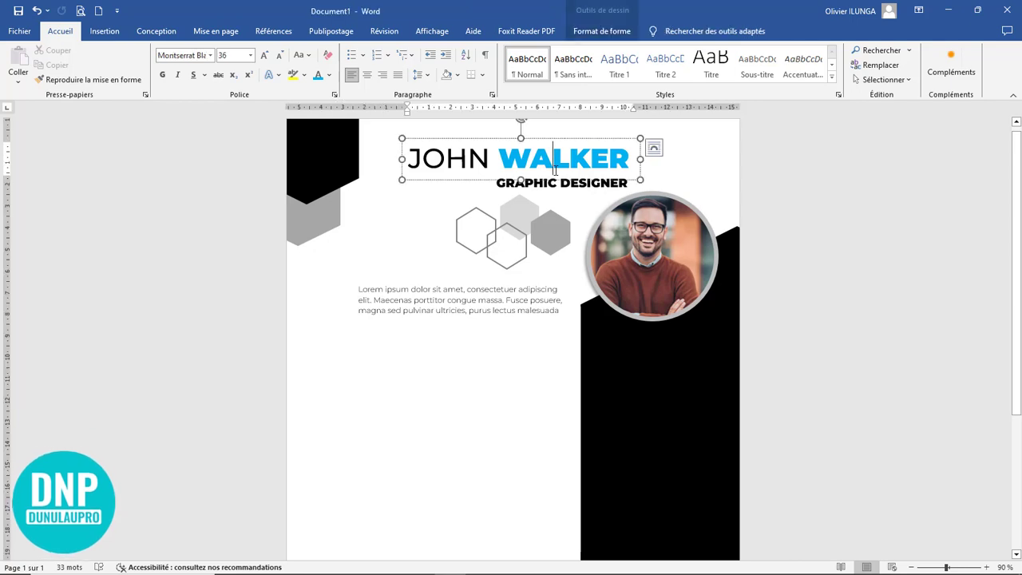
pyautogui.click(96, 31)
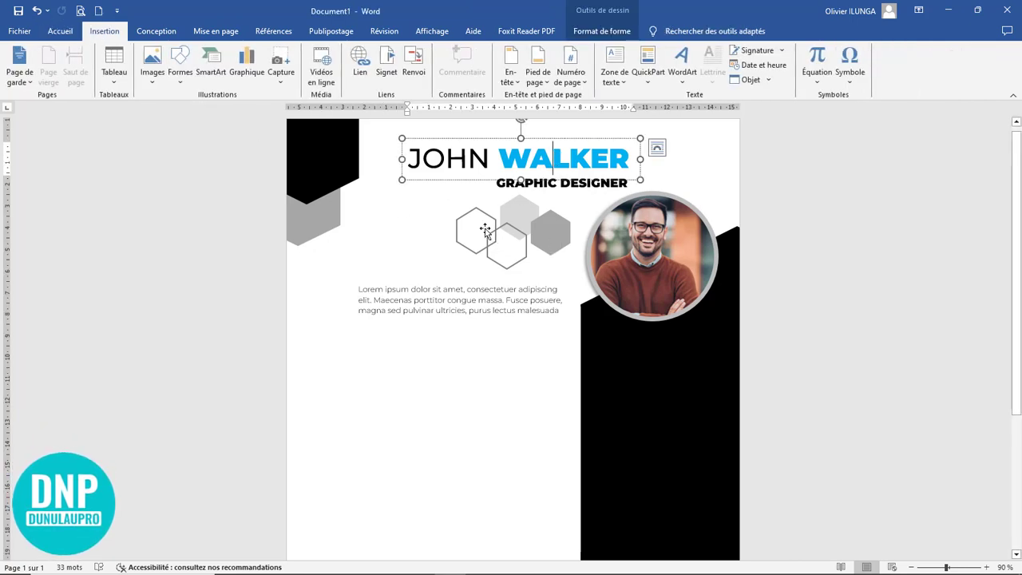
pyautogui.click(180, 64)
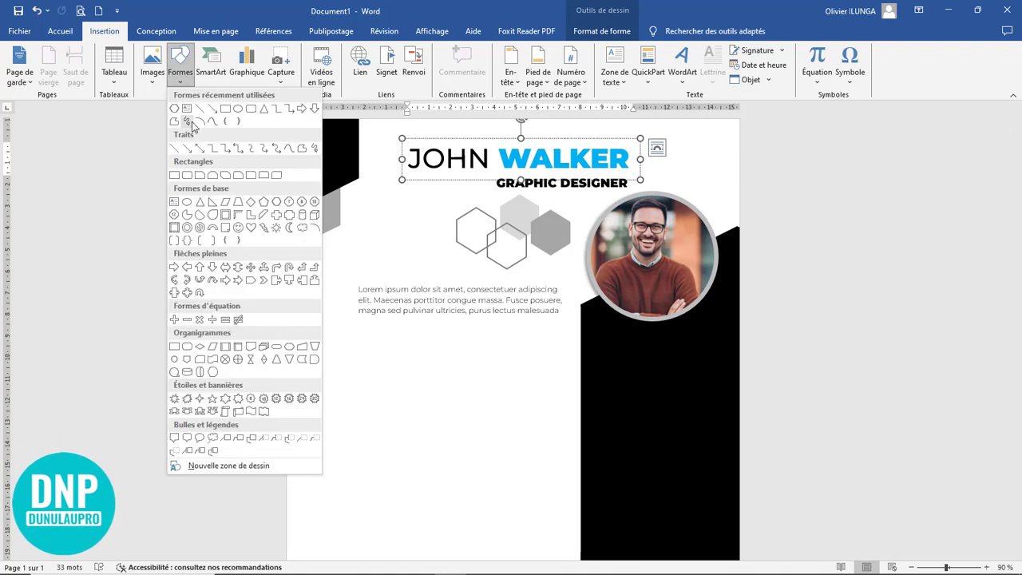
pyautogui.click(175, 111)
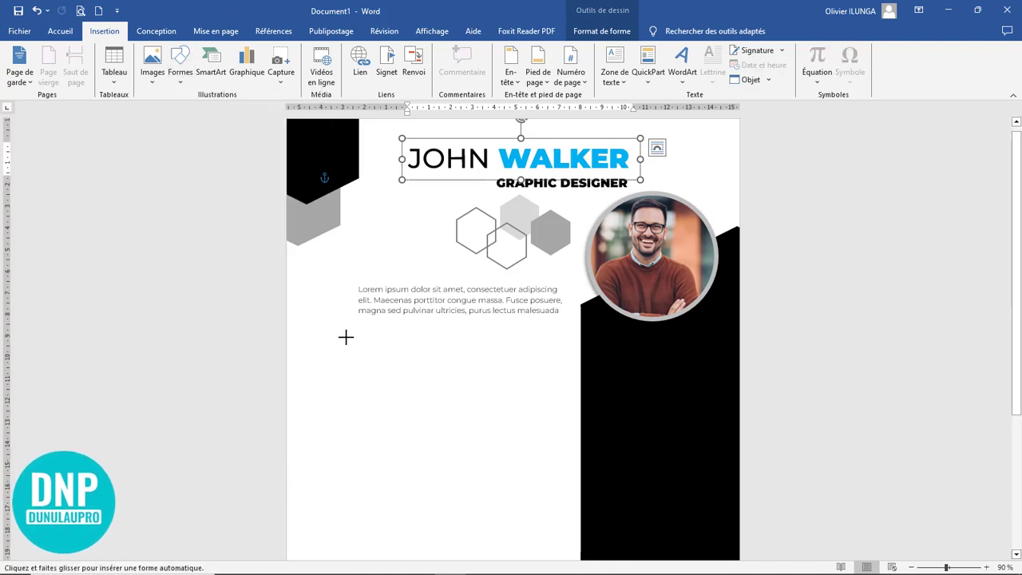
pyautogui.moveTo(337, 360); pyautogui.dragTo(352, 365)
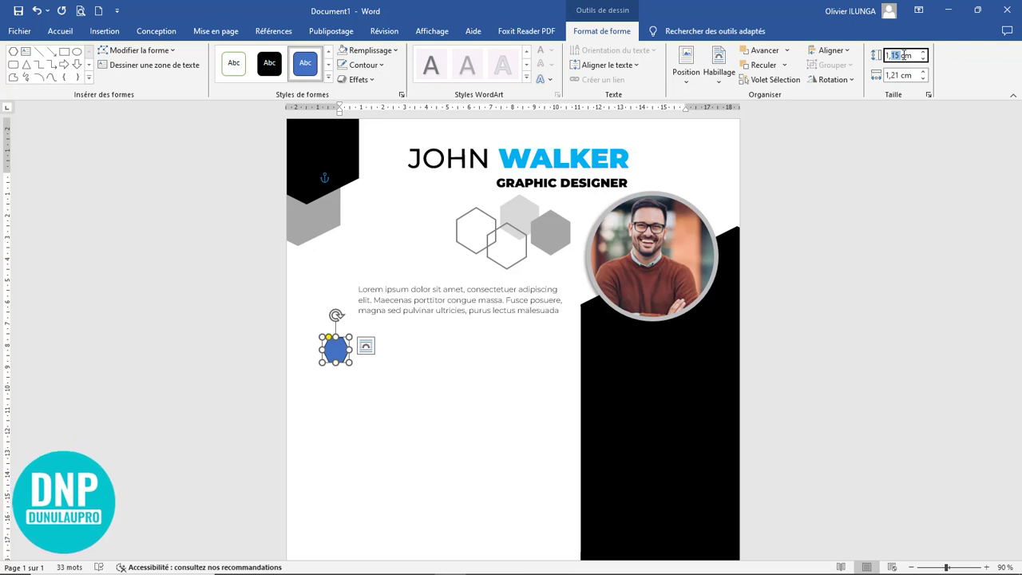
# Set the small hexagon's height and width both to 1.2 cm.
pyautogui.press('BackSpace')
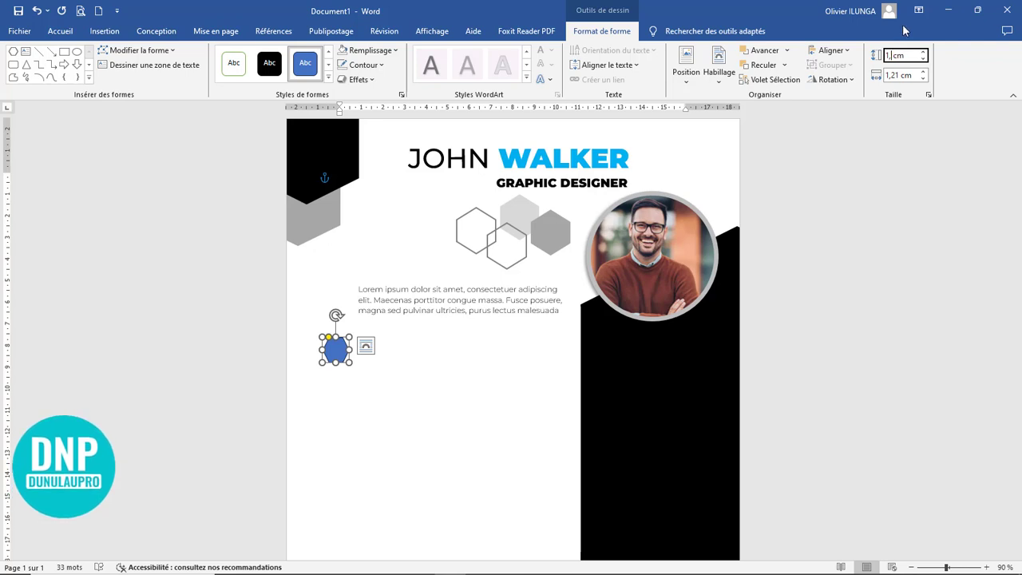
pyautogui.press('Return')
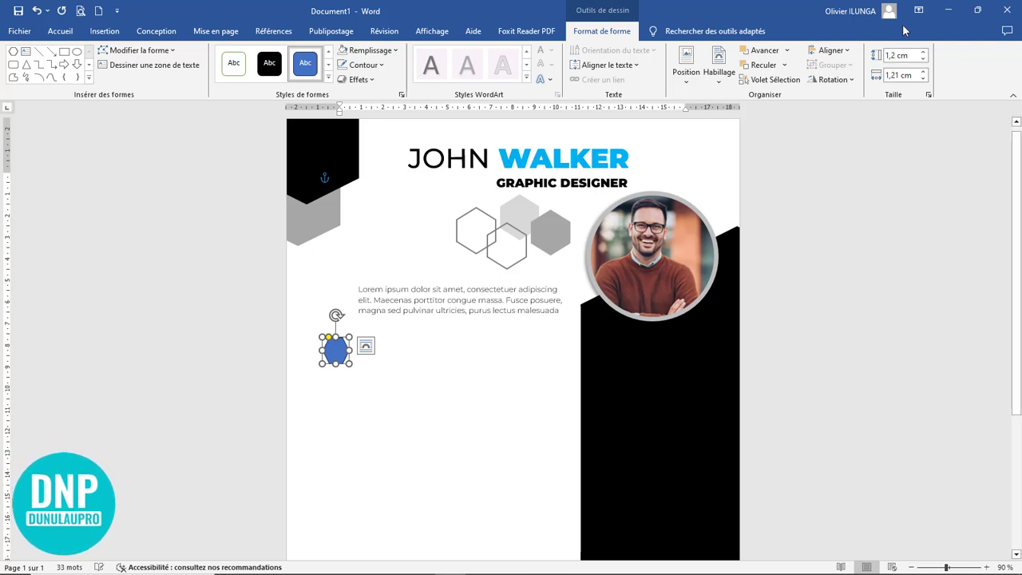
pyautogui.click(895, 75)
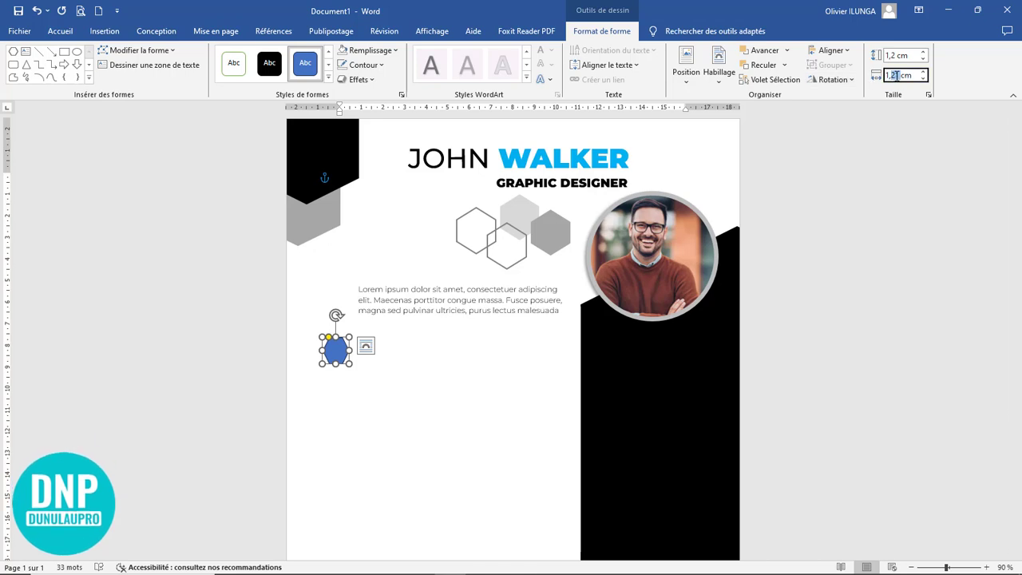
pyautogui.press('BackSpace')
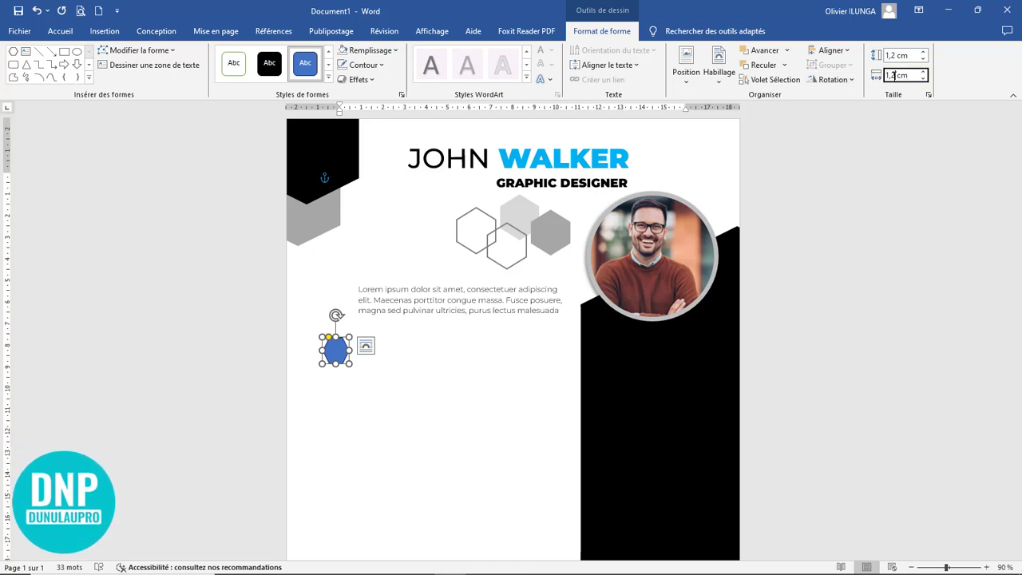
pyautogui.press('Return')
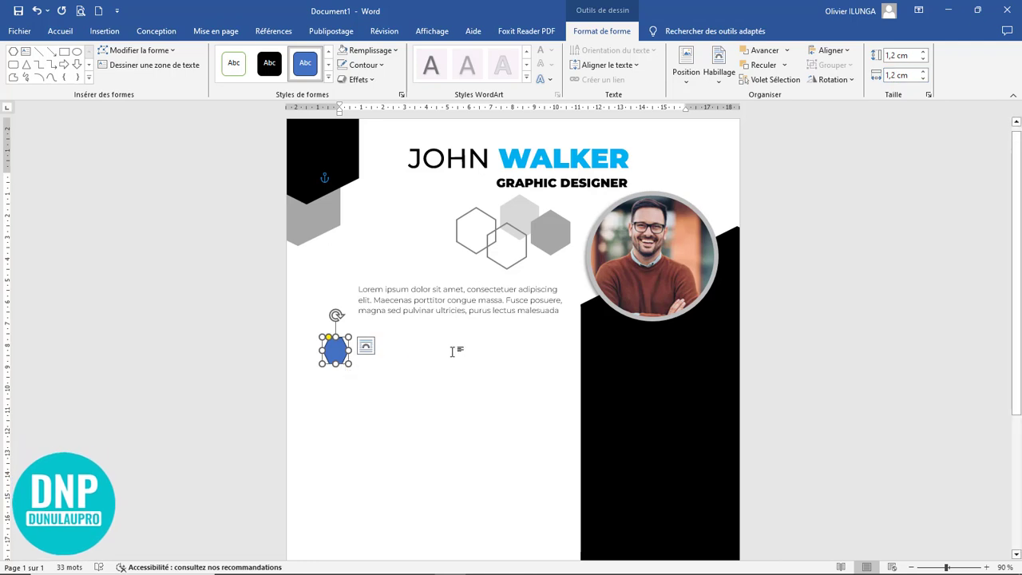
# Widen the small hexagon to about 1.38 cm and rotate it 90° clockwise so a corner points up.
pyautogui.scroll(7, 453, 351)
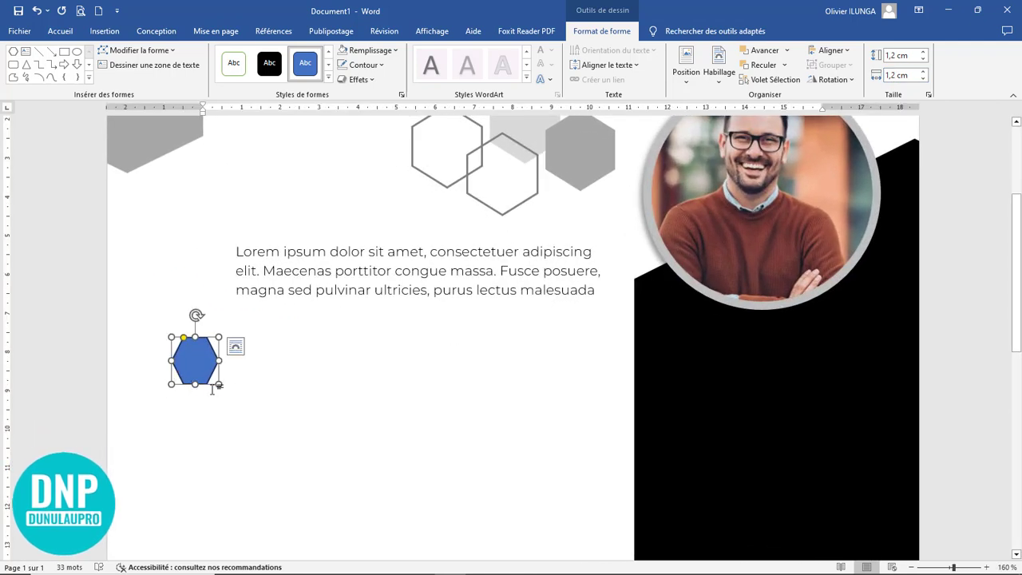
pyautogui.moveTo(219, 361); pyautogui.dragTo(228, 366)
pyautogui.moveTo(201, 313); pyautogui.dragTo(230, 361)
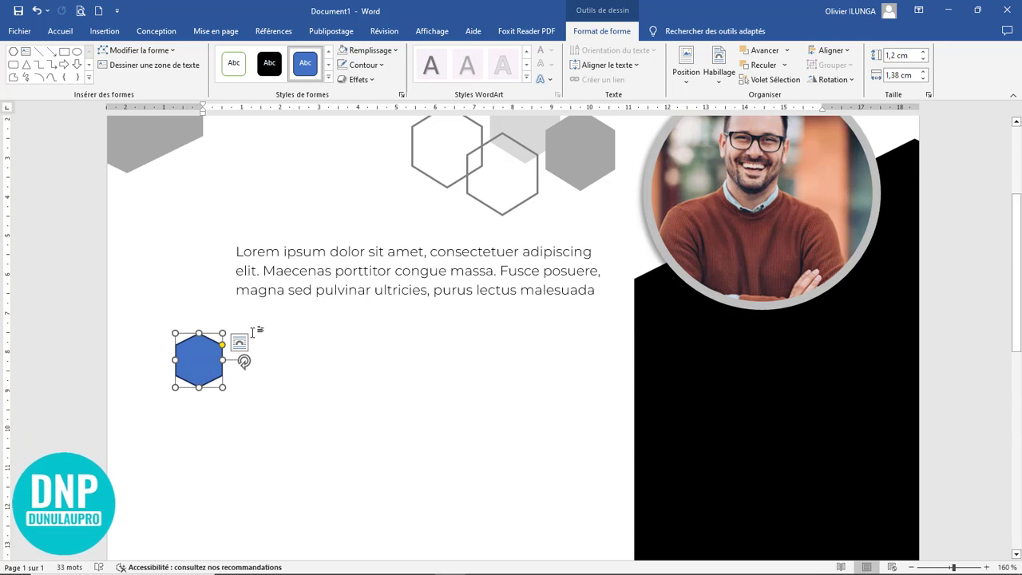
# Fine-tune the slant of the small blue hexagon's edges to give it a regular shape.
pyautogui.scroll(-14, 376, 386)
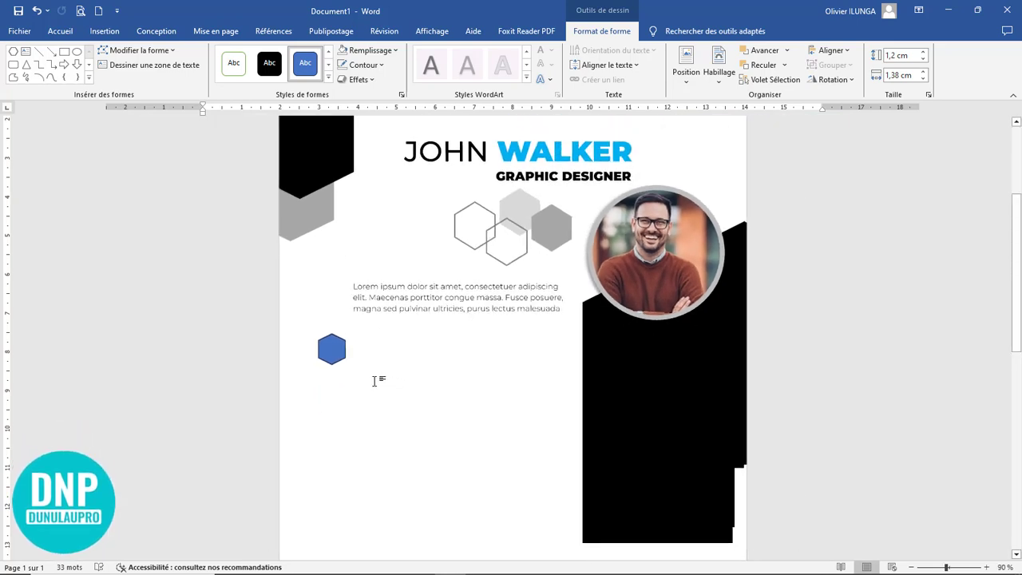
pyautogui.scroll(12, 375, 383)
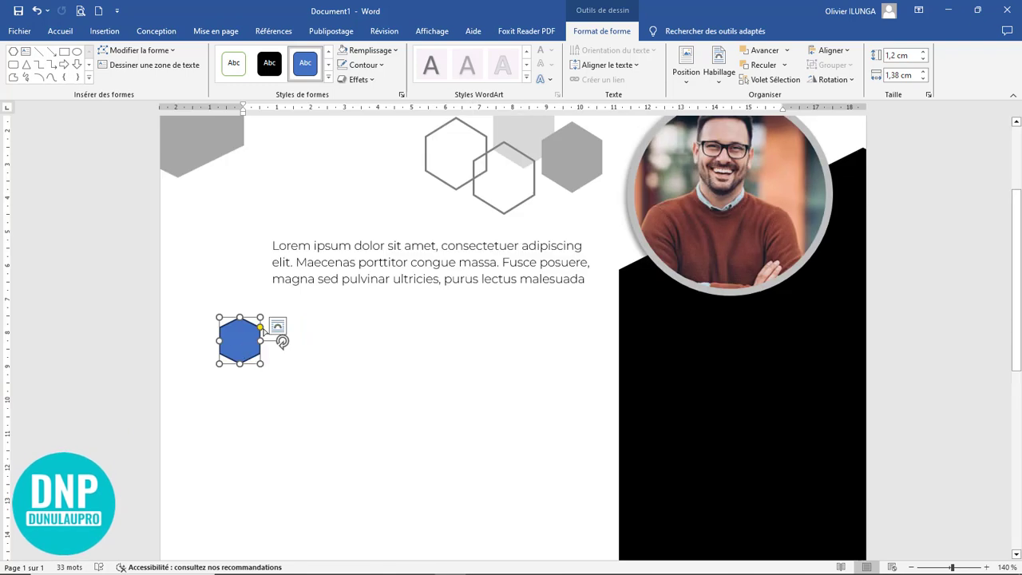
pyautogui.moveTo(263, 328); pyautogui.dragTo(265, 333)
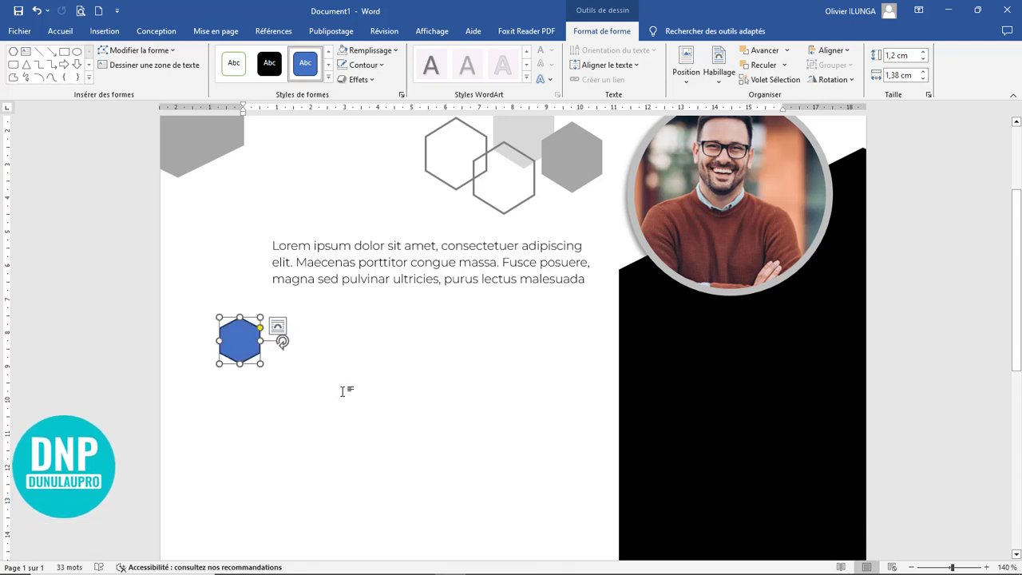
pyautogui.keyDown('ctrl'); pyautogui.scroll(5, 343, 392); pyautogui.keyUp('ctrl')
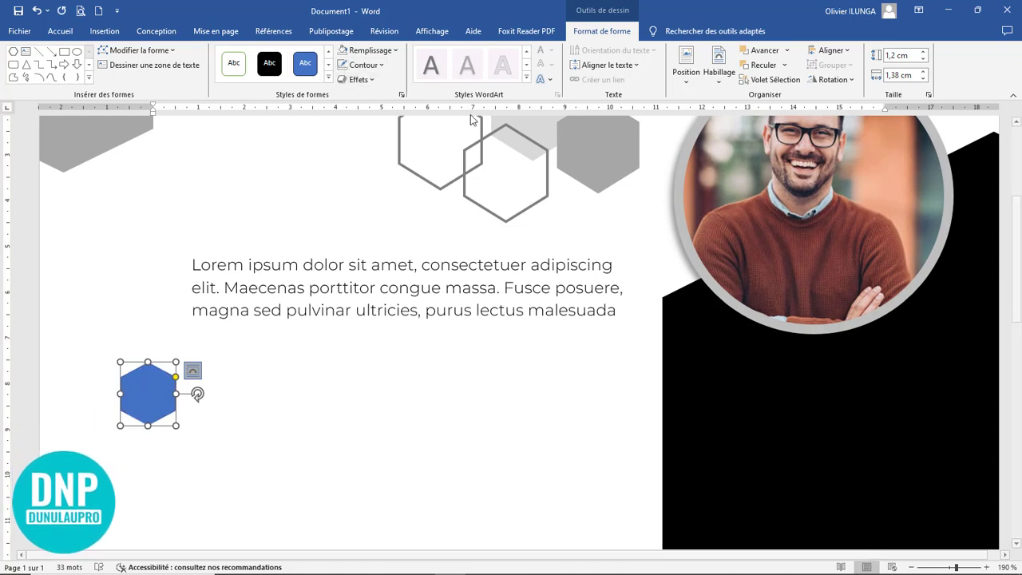
# Fill the small hexagon below the profile paragraph with the standard light blue colour.
pyautogui.scroll(5, 684, 255)
pyautogui.scroll(-7, 685, 255)
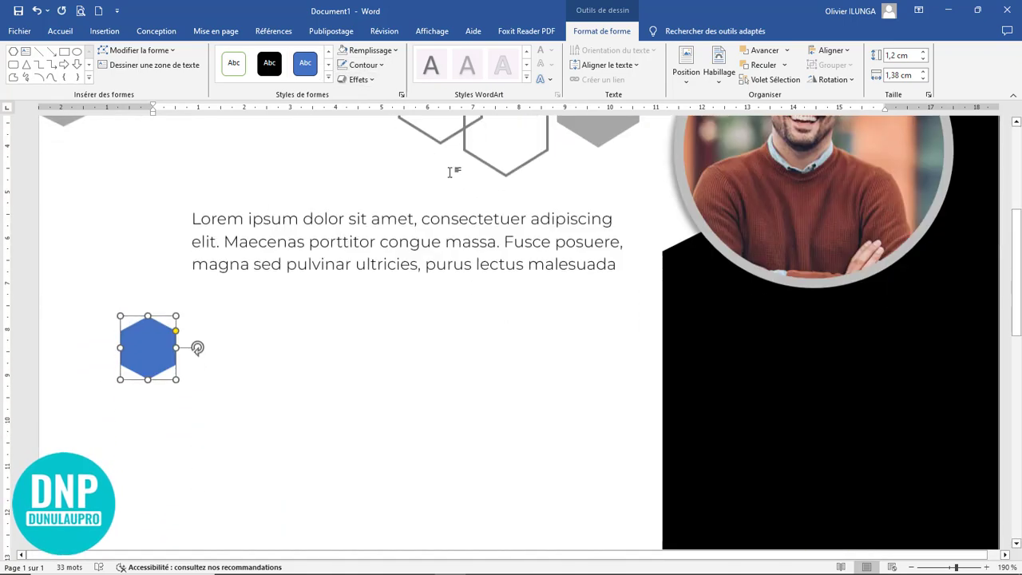
pyautogui.click(381, 52)
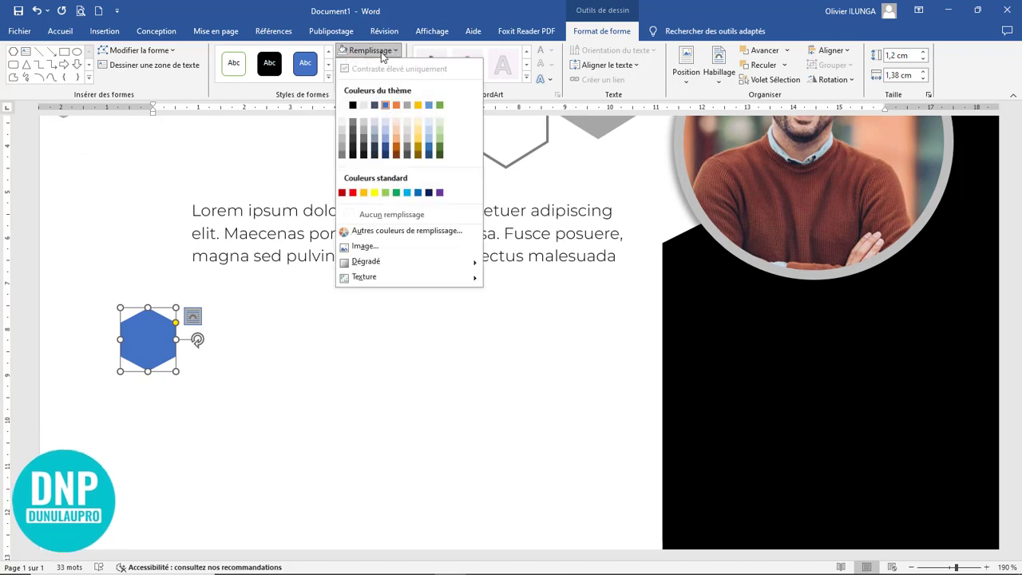
pyautogui.click(406, 192)
pyautogui.keyDown('ctrl'); pyautogui.scroll(-12, 323, 367); pyautogui.keyUp('ctrl')
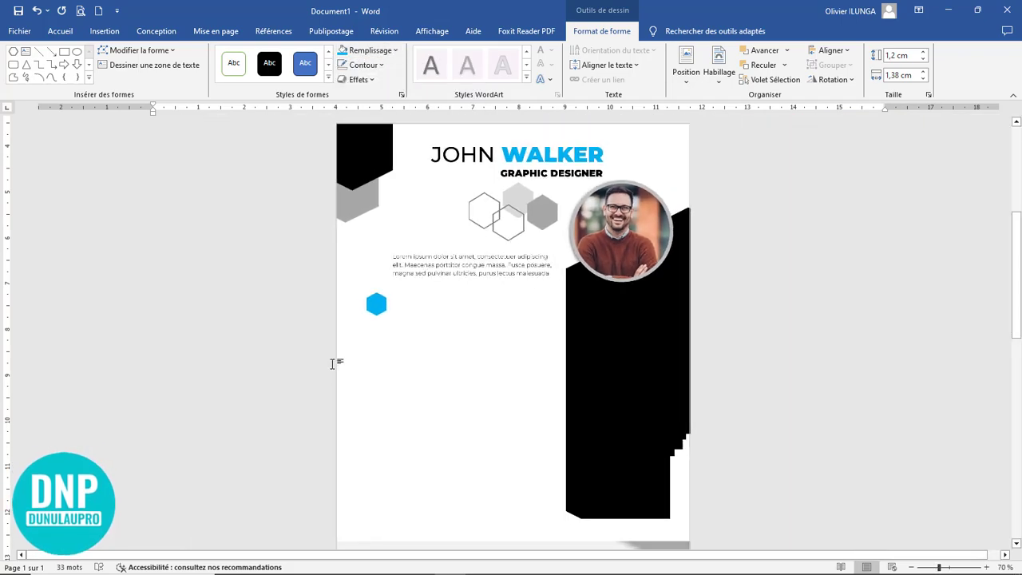
pyautogui.click(438, 336)
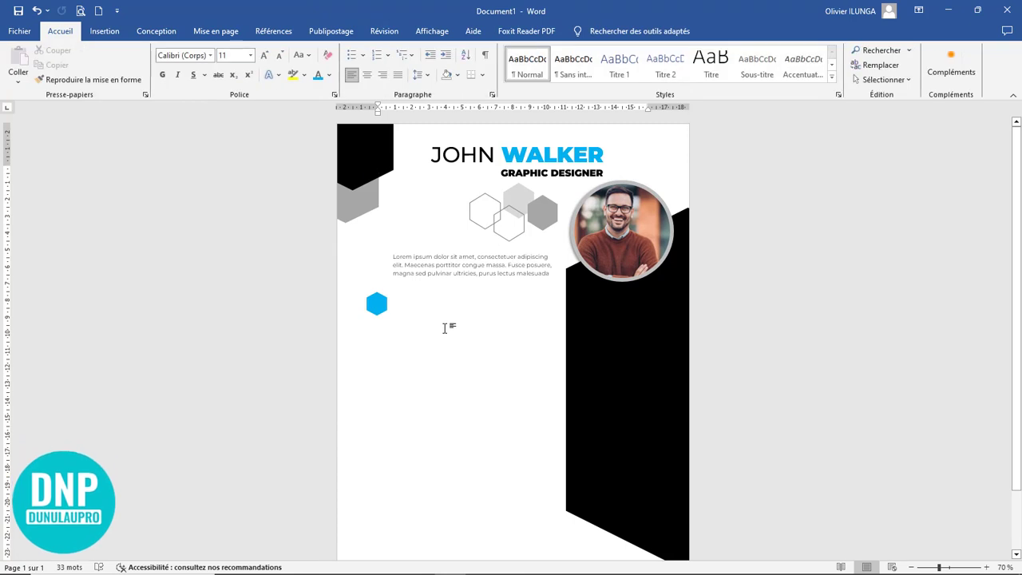
# Shrink the light blue hexagon slightly to about 1.05 cm high and 1.24 cm wide.
pyautogui.keyDown('ctrl'); pyautogui.scroll(-3, 446, 327); pyautogui.keyUp('ctrl')
pyautogui.keyDown('ctrl'); pyautogui.scroll(5, 446, 329); pyautogui.keyUp('ctrl')
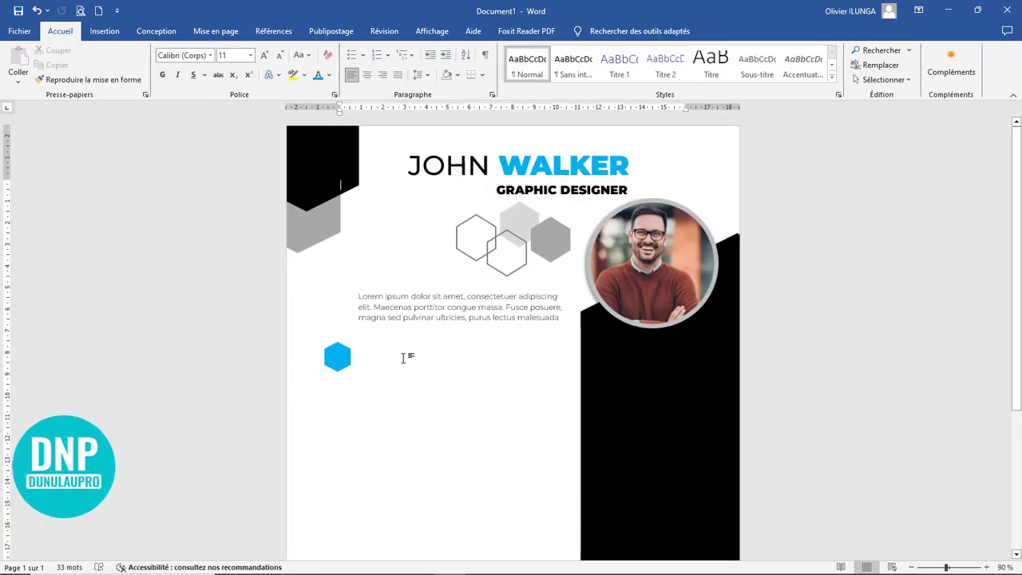
pyautogui.keyDown('ctrl'); pyautogui.scroll(-3, 435, 338); pyautogui.keyUp('ctrl')
pyautogui.keyDown('ctrl'); pyautogui.scroll(3, 436, 338); pyautogui.keyUp('ctrl')
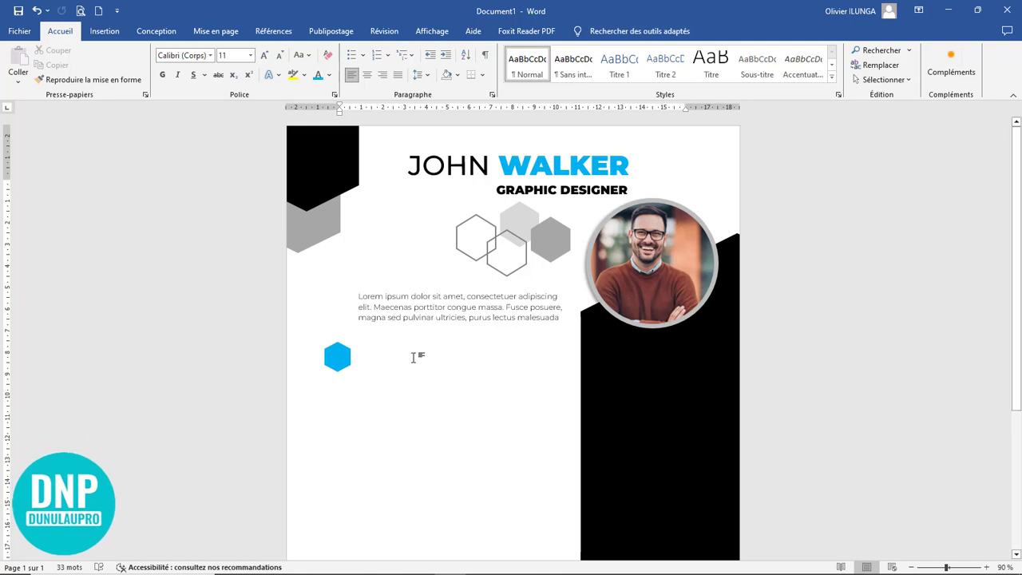
pyautogui.scroll(-2, 413, 357)
pyautogui.click(338, 276)
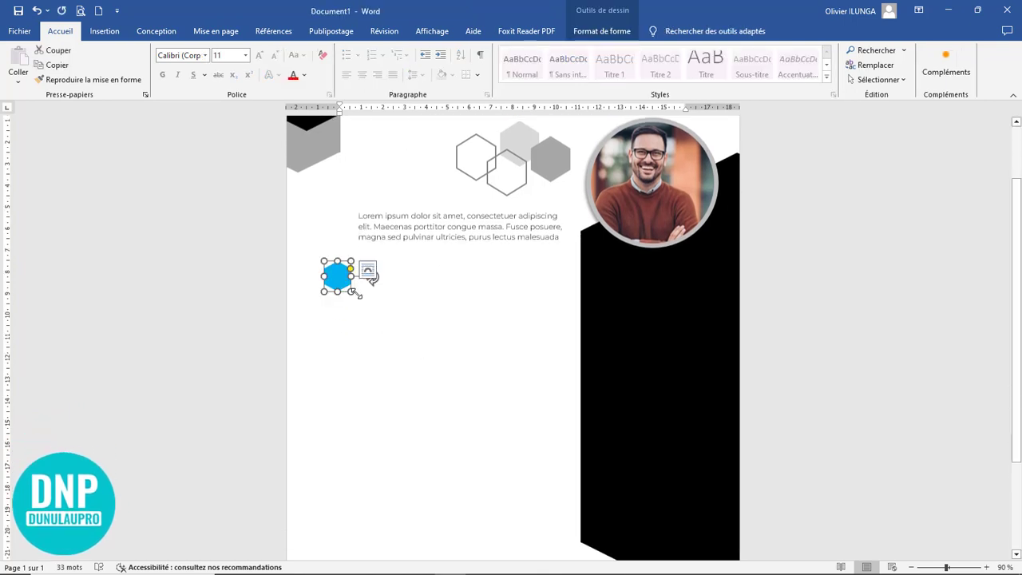
pyautogui.moveTo(351, 293); pyautogui.dragTo(347, 290)
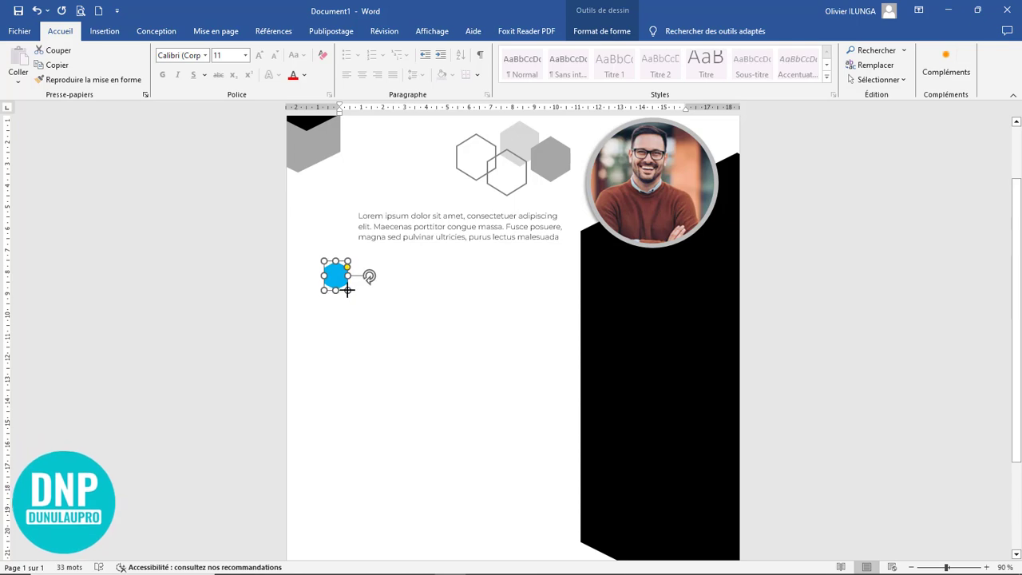
# Draw a vertical guide line about 14.83 cm long down the page along the blue hexagon's left edge.
pyautogui.scroll(1, 343, 295)
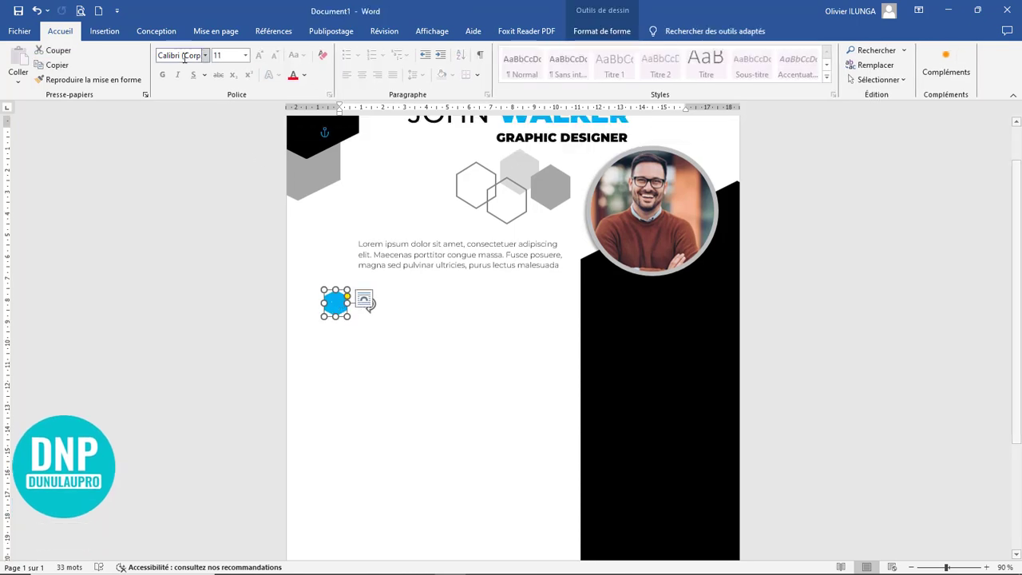
pyautogui.click(105, 31)
pyautogui.click(182, 76)
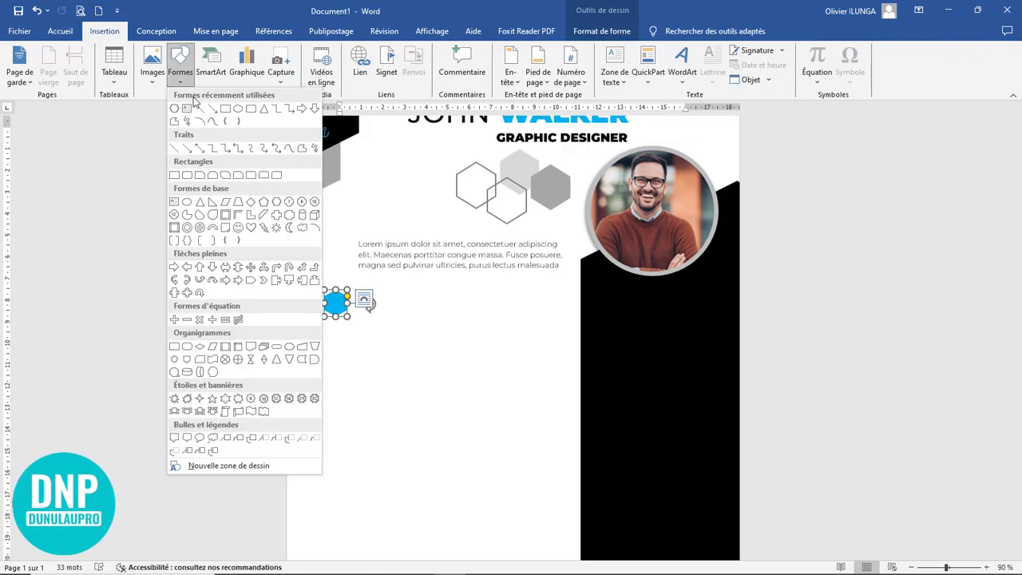
pyautogui.click(203, 109)
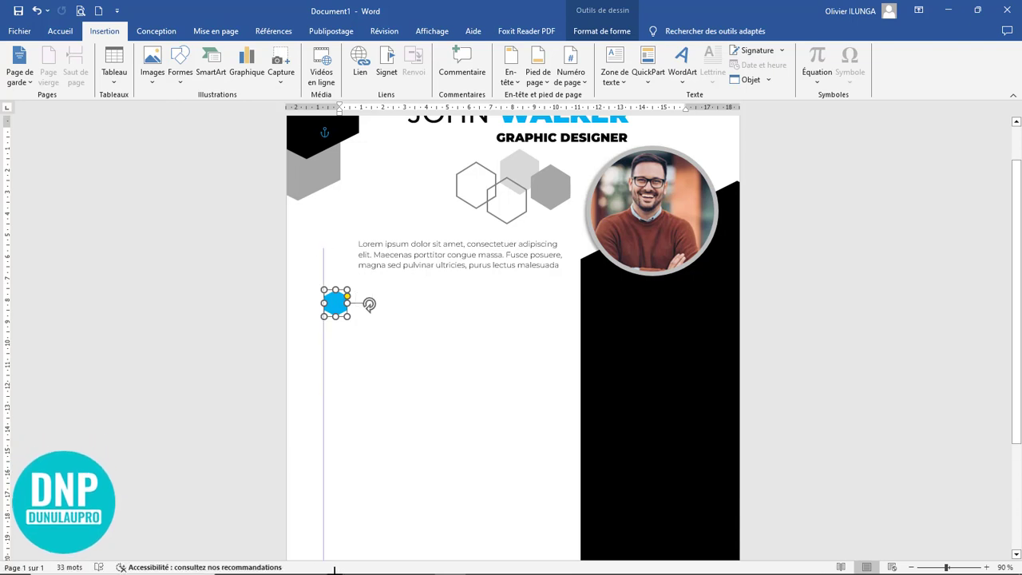
pyautogui.scroll(-3, 400, 413)
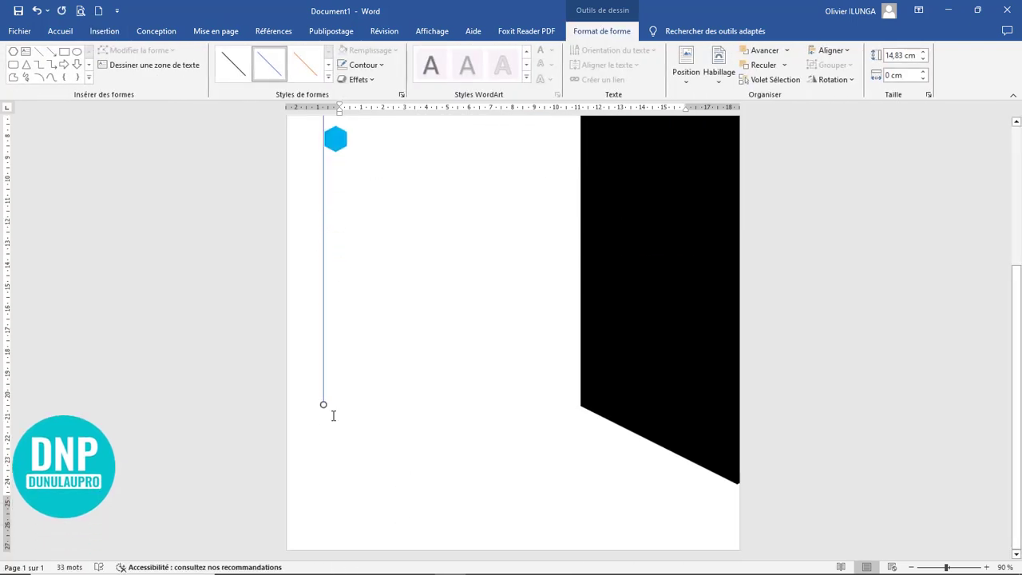
pyautogui.scroll(3, 351, 247)
# Align the blue hexagon with the guide line and place three copies of it below, spaced down the line.
pyautogui.click(339, 270)
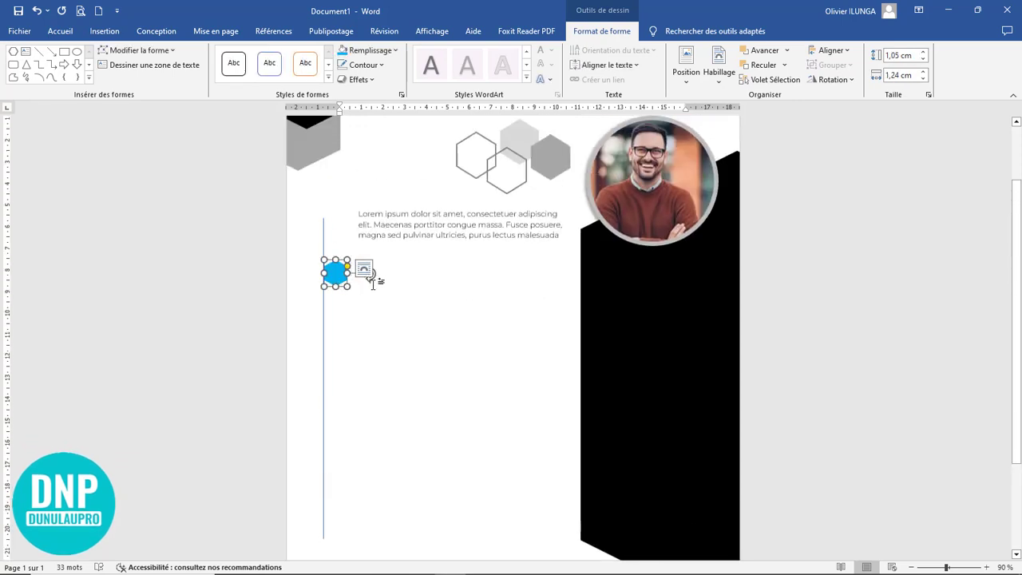
pyautogui.click(431, 297)
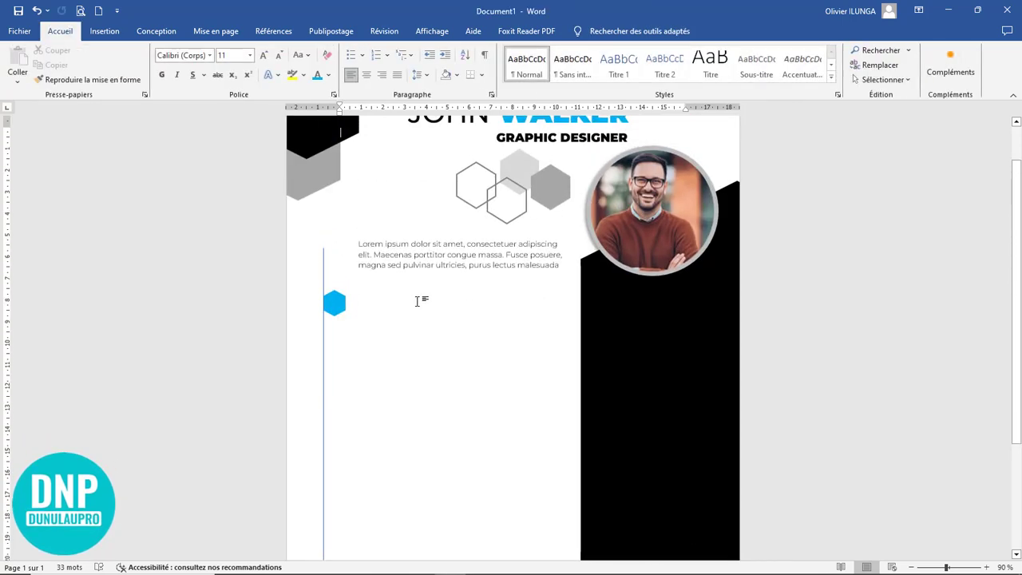
pyautogui.moveTo(325, 298); pyautogui.dragTo(336, 479)
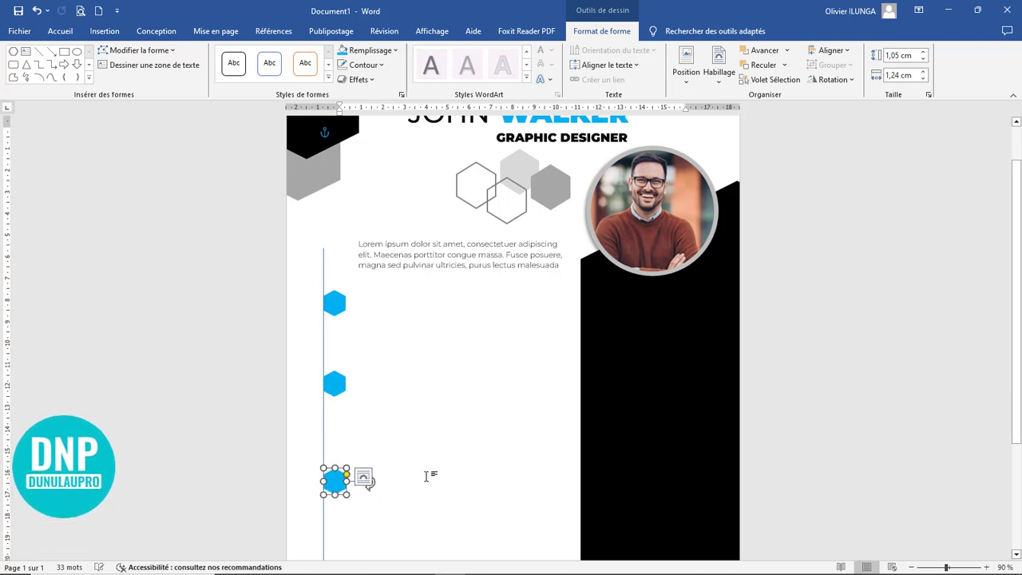
pyautogui.scroll(-3, 426, 474)
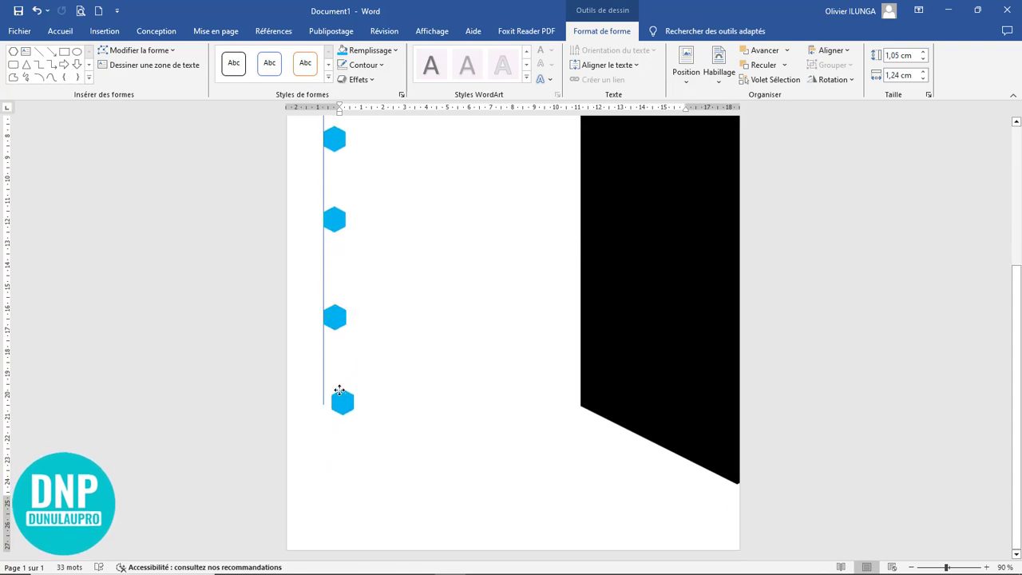
pyautogui.click(334, 391)
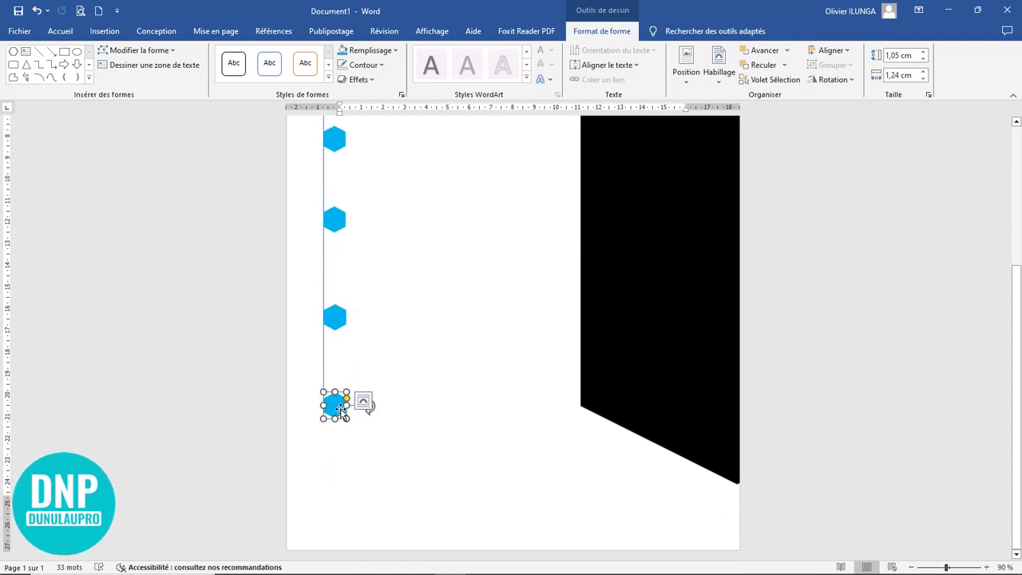
pyautogui.moveTo(342, 507); pyautogui.dragTo(342, 494)
pyautogui.scroll(3, 402, 429)
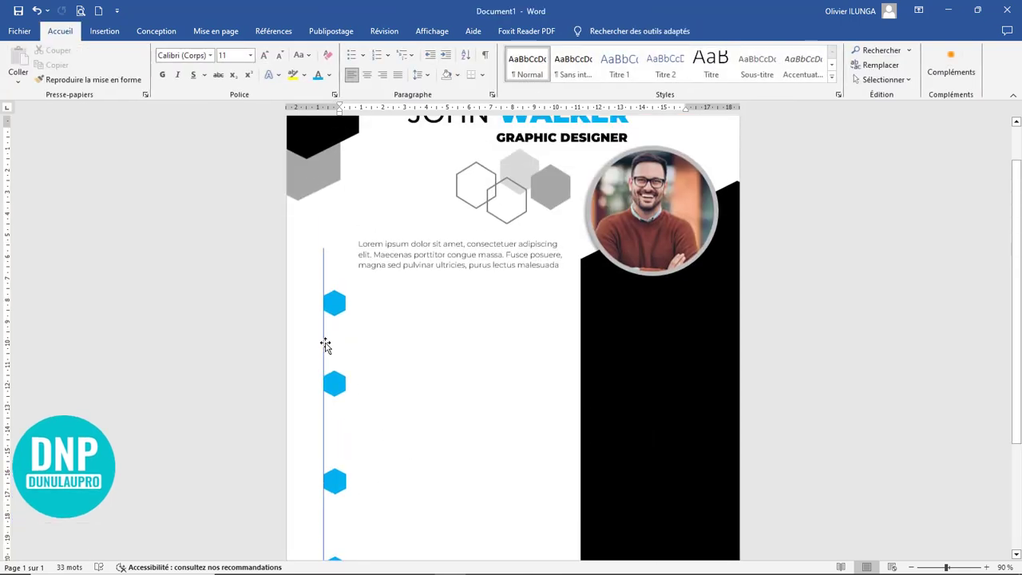
# Delete the vertical guide line running beside the blue hexagons.
pyautogui.click(325, 344)
pyautogui.click(321, 344)
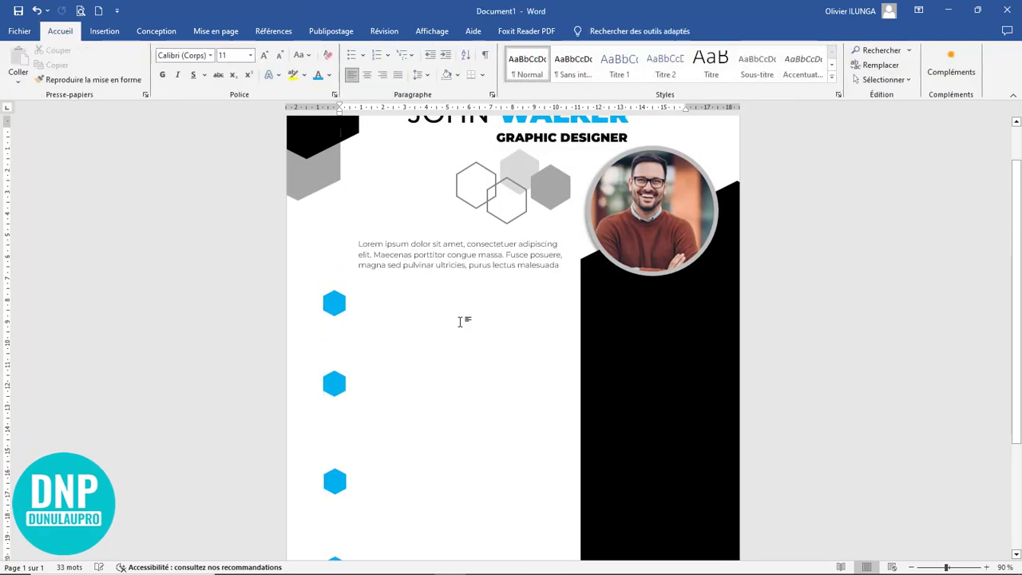
pyautogui.scroll(-3, 488, 334)
pyautogui.scroll(4, 488, 334)
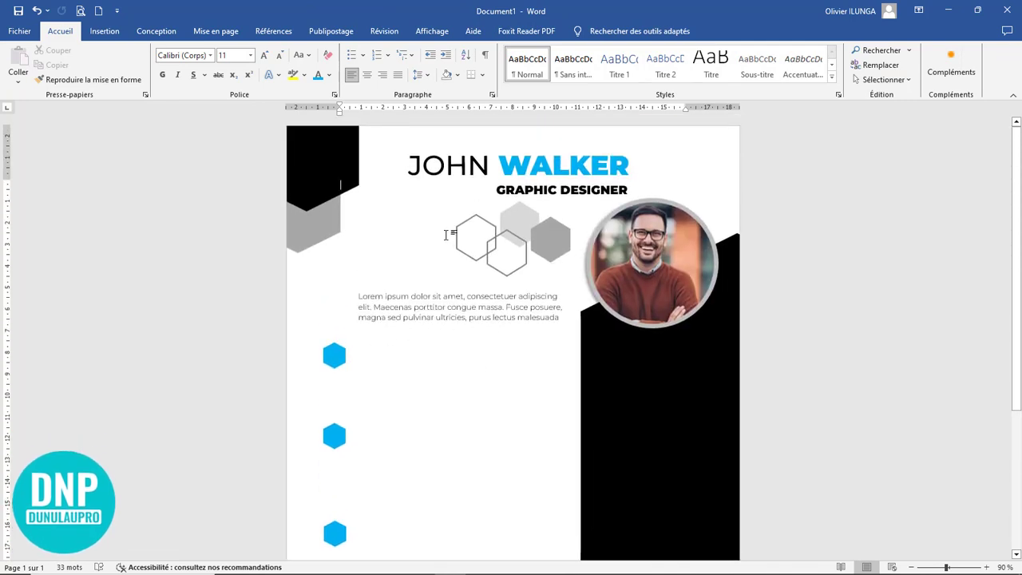
# Draw a text box about 0.89 cm high and 8.51 cm wide beside the first blue hexagon and enter "Education".
pyautogui.click(104, 30)
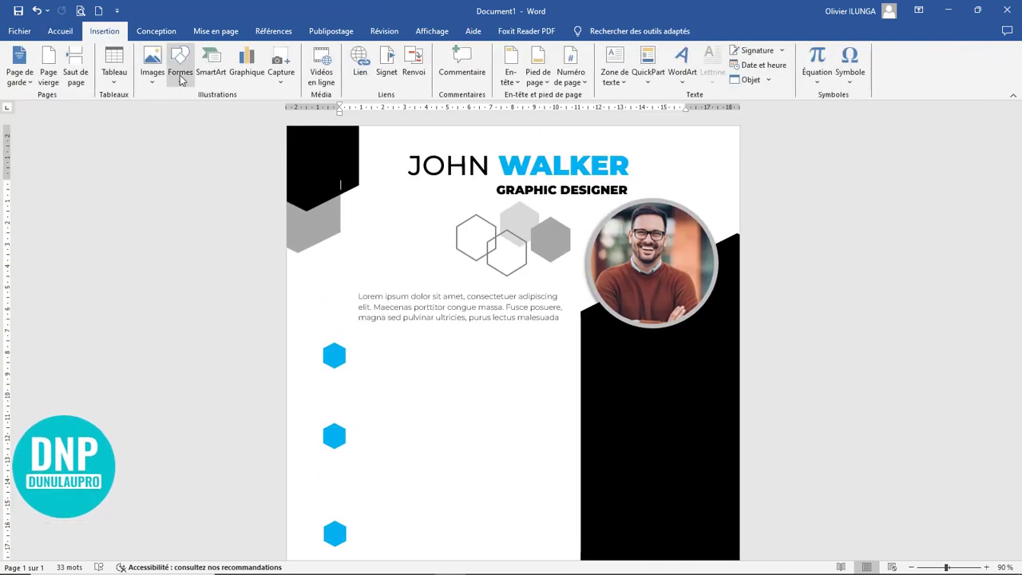
pyautogui.click(180, 70)
pyautogui.click(190, 110)
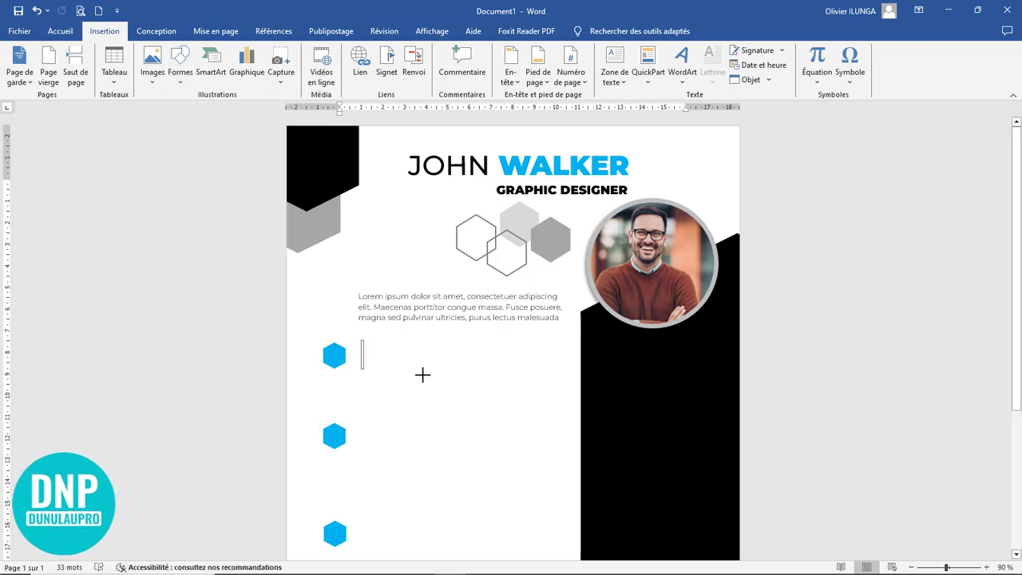
pyautogui.moveTo(544, 358); pyautogui.dragTo(544, 359)
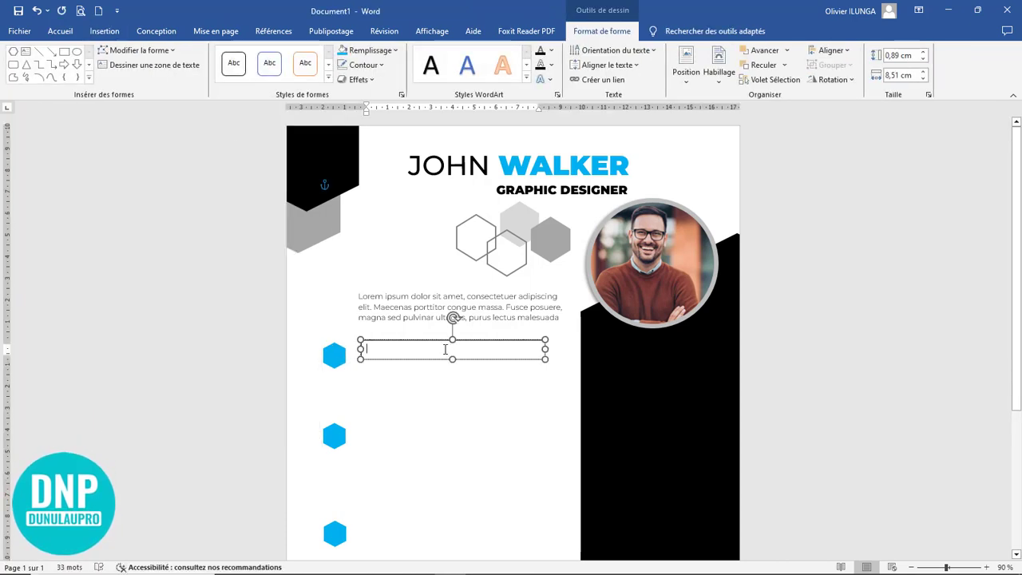
pyautogui.scroll(7, 445, 349)
pyautogui.write('educa')
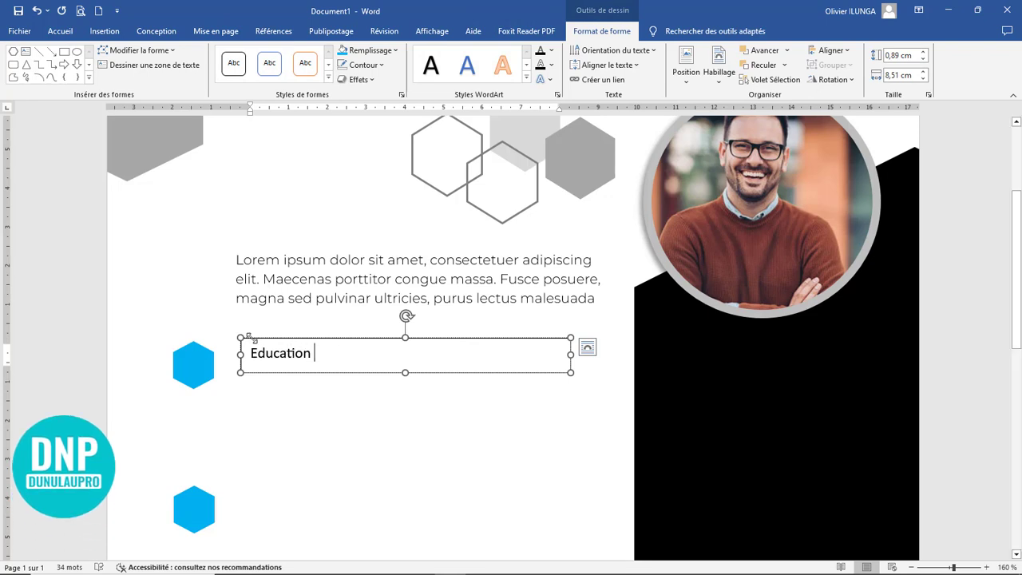
# Change the Education heading to uppercase and set its font to Montserrat Medium.
pyautogui.moveTo(319, 353); pyautogui.dragTo(192, 345)
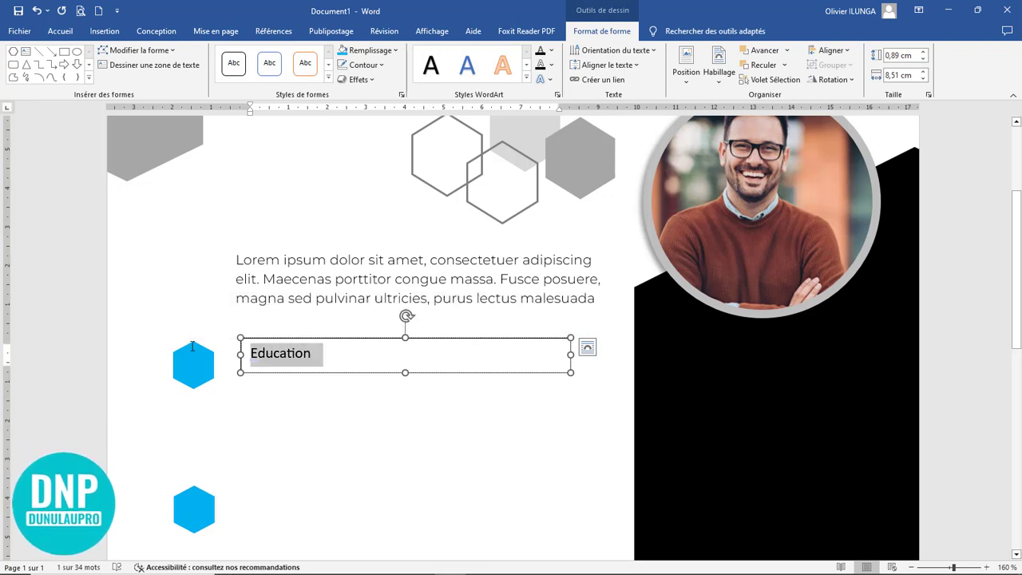
pyautogui.click(60, 31)
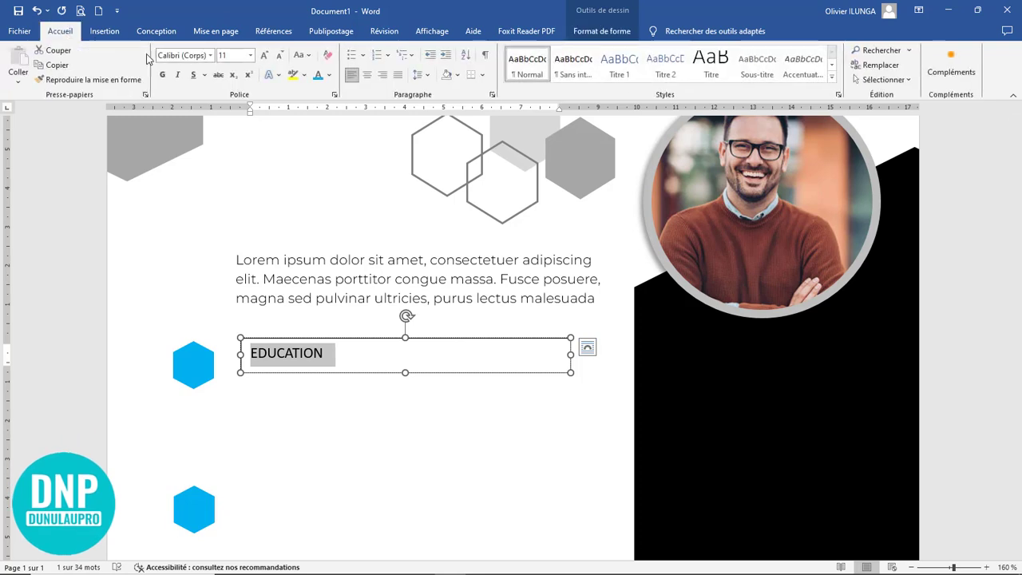
pyautogui.click(211, 54)
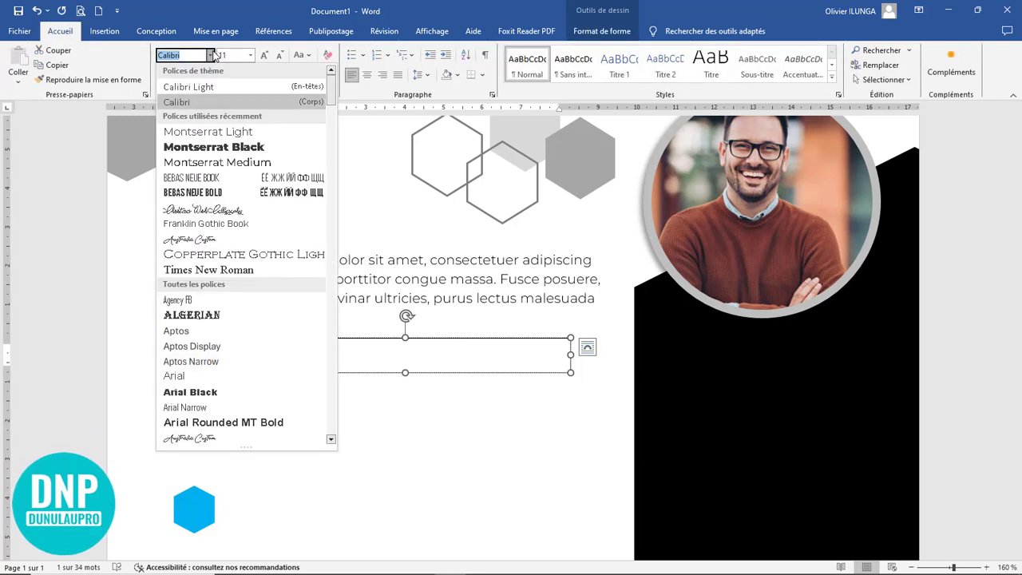
pyautogui.click(214, 162)
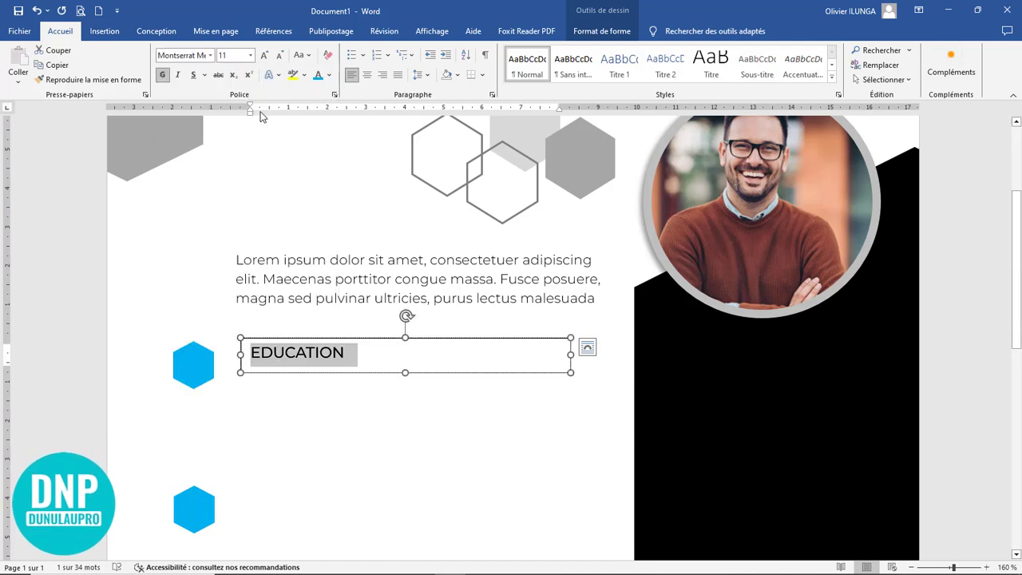
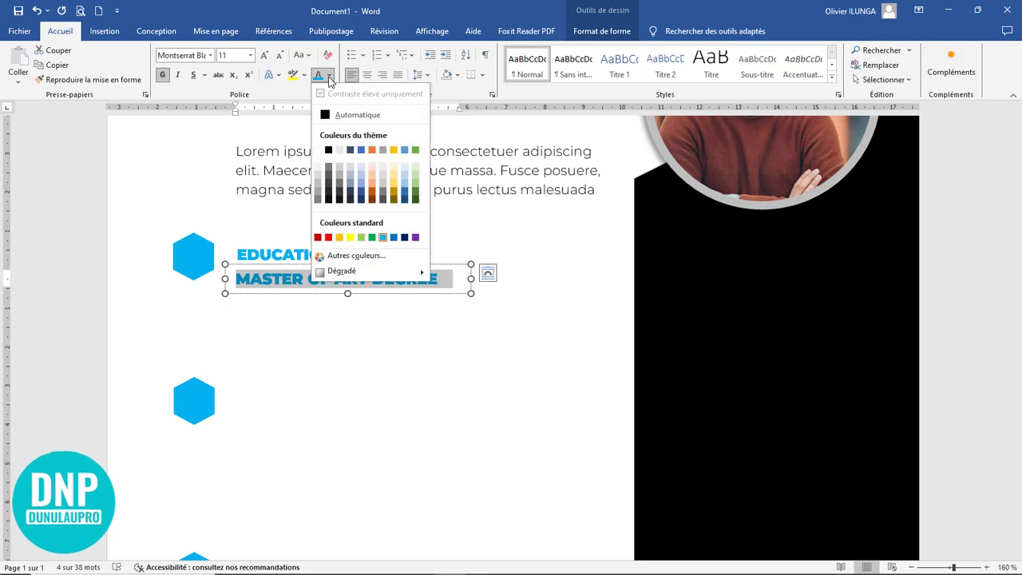
# Set the "MASTER OF ART DEGREE" text to the automatic black colour and duplicate its text box directly below.
pyautogui.click(336, 114)
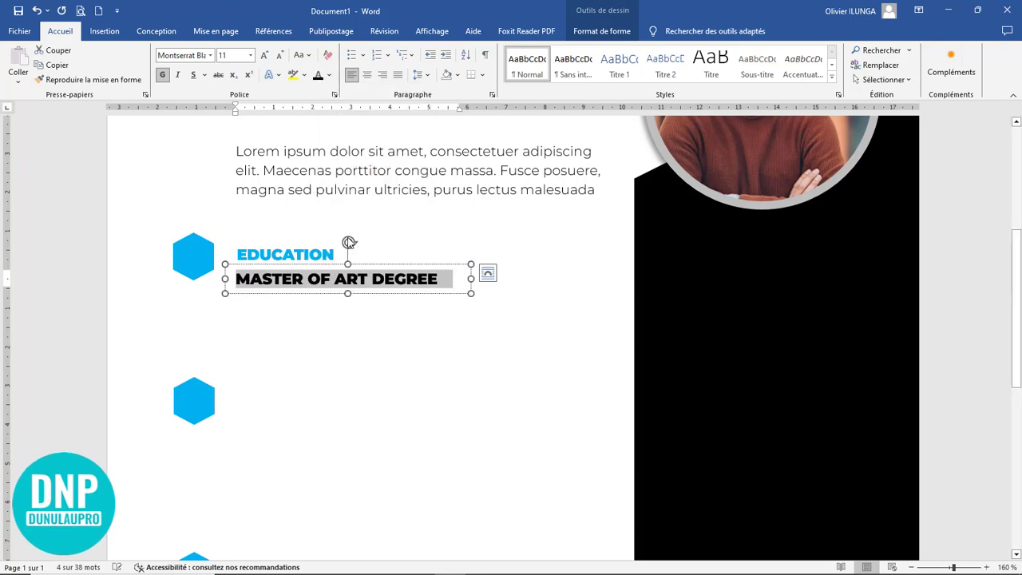
pyautogui.click(348, 292)
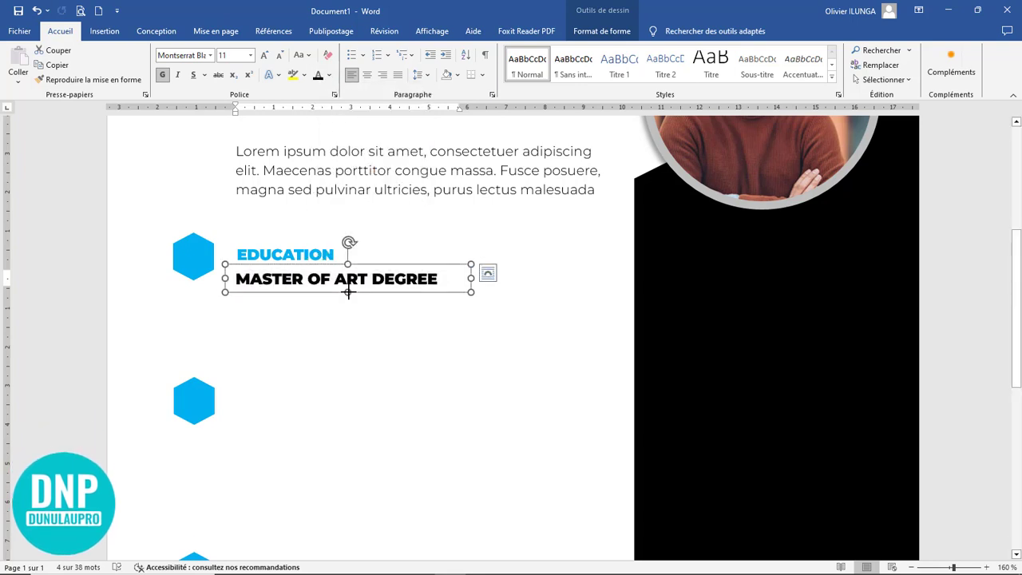
pyautogui.moveTo(360, 292); pyautogui.dragTo(360, 303)
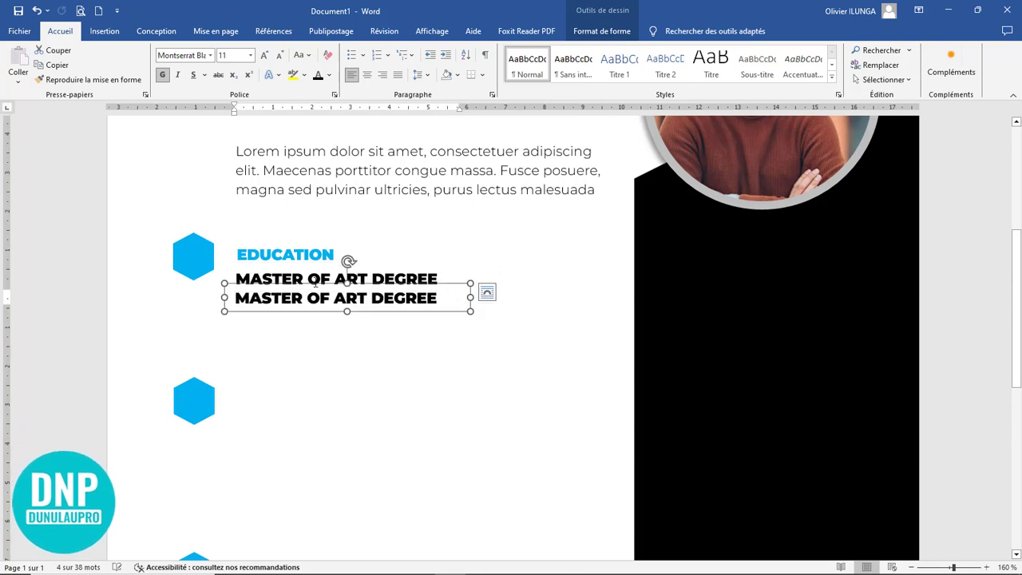
# Replace the duplicated line's text with "John university | July 2015 – SEP 2019" and widen its box to fit on one line.
pyautogui.moveTo(236, 298); pyautogui.dragTo(375, 339)
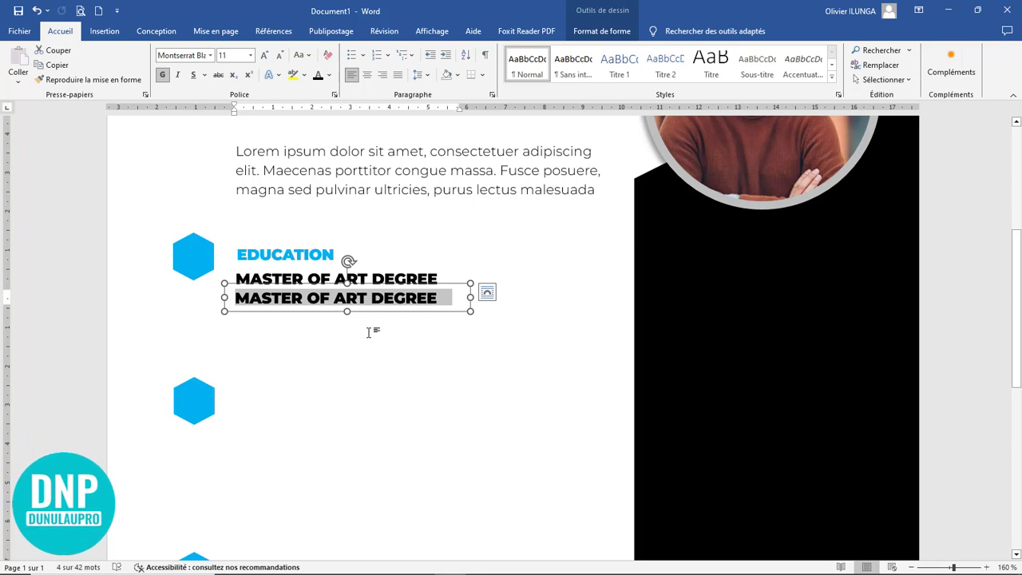
pyautogui.write('jo')
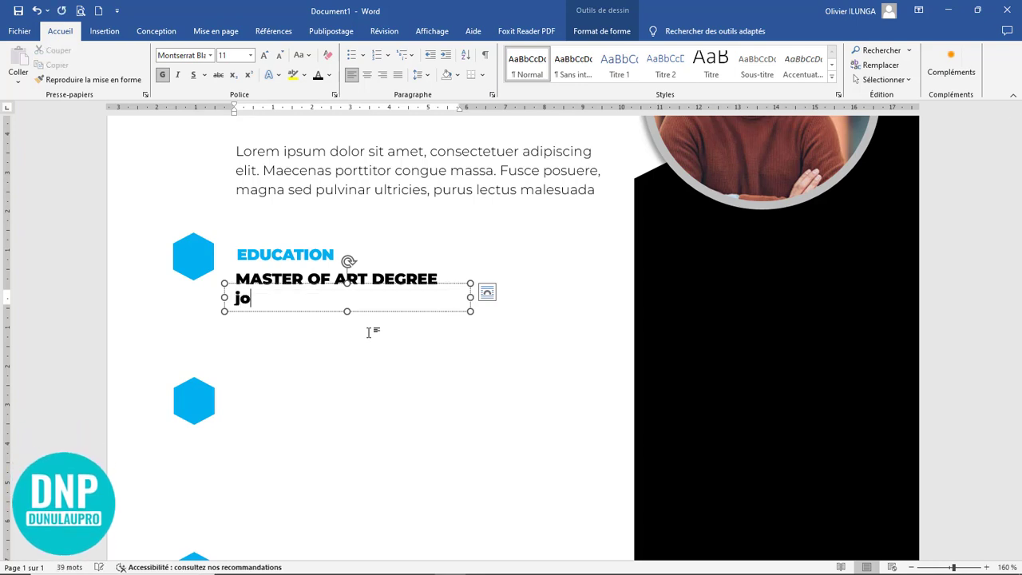
pyautogui.write('hn uni')
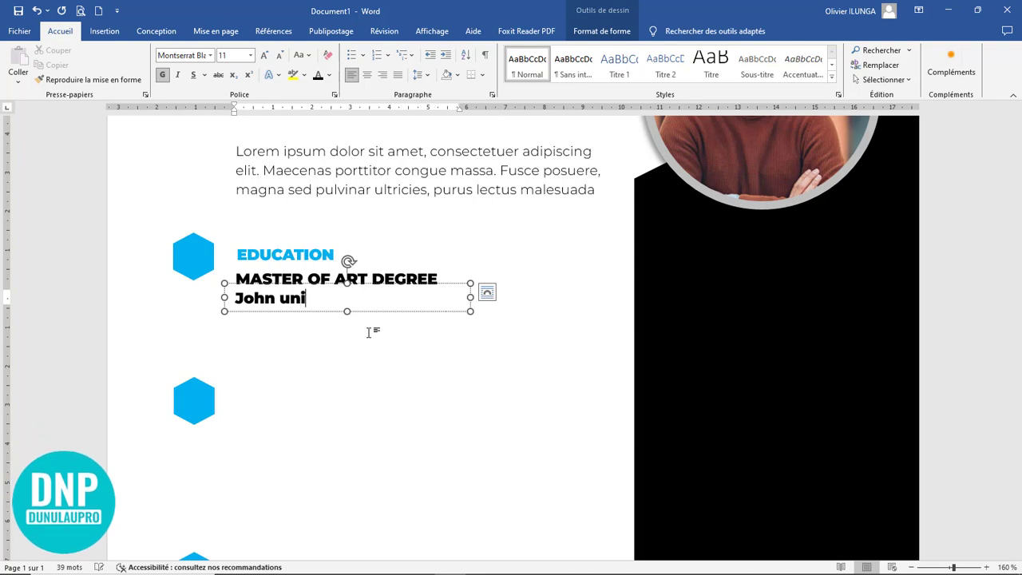
pyautogui.write('versity |')
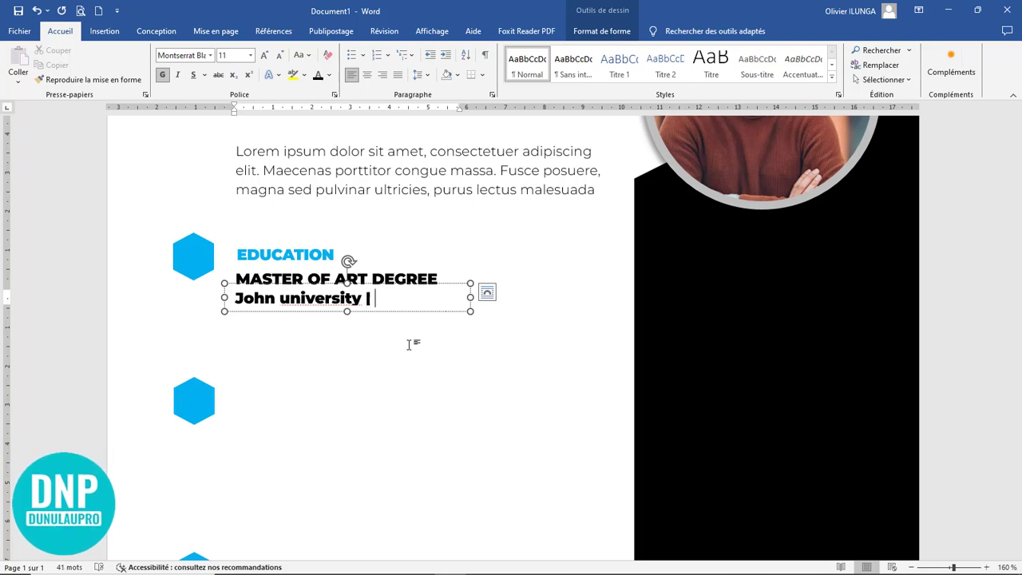
pyautogui.write('July 2015')
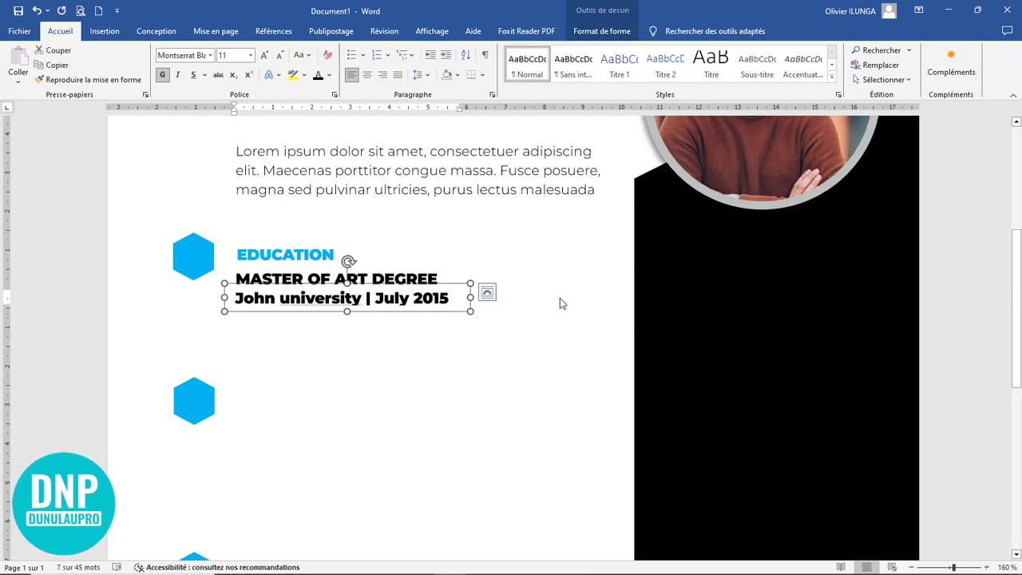
pyautogui.write('– SEP 2019')
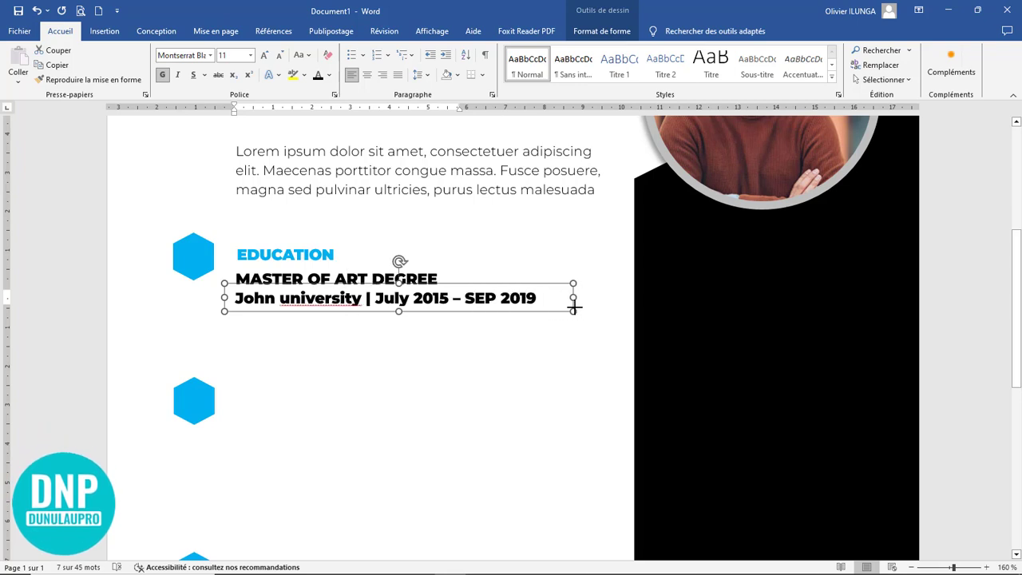
# Capitalise "University" and format the whole university and date line in Montserrat Medium at size 10.
pyautogui.click(338, 300)
pyautogui.hotkey('shift', 'F3')
pyautogui.tripleClick(342, 297)
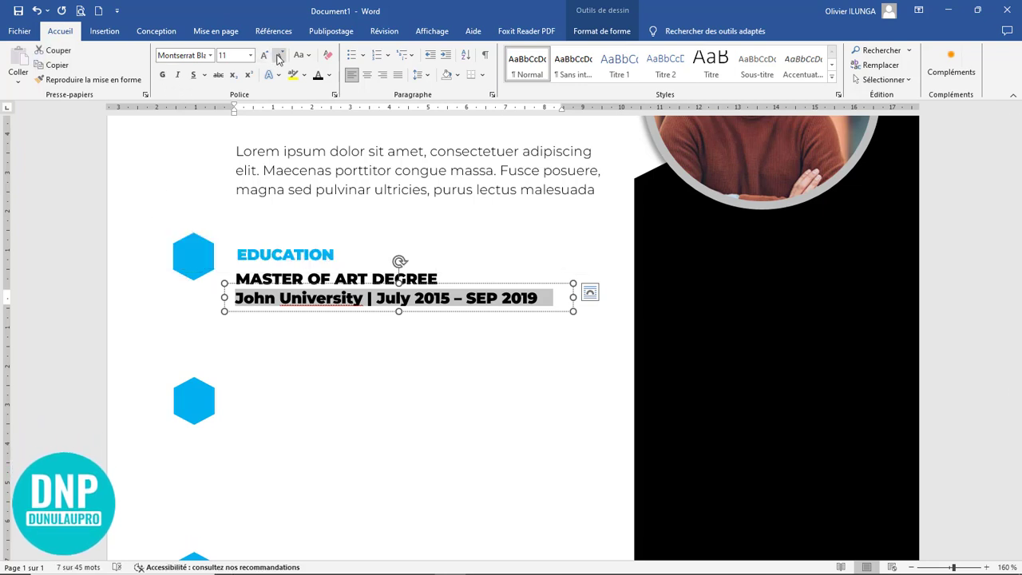
pyautogui.click(210, 55)
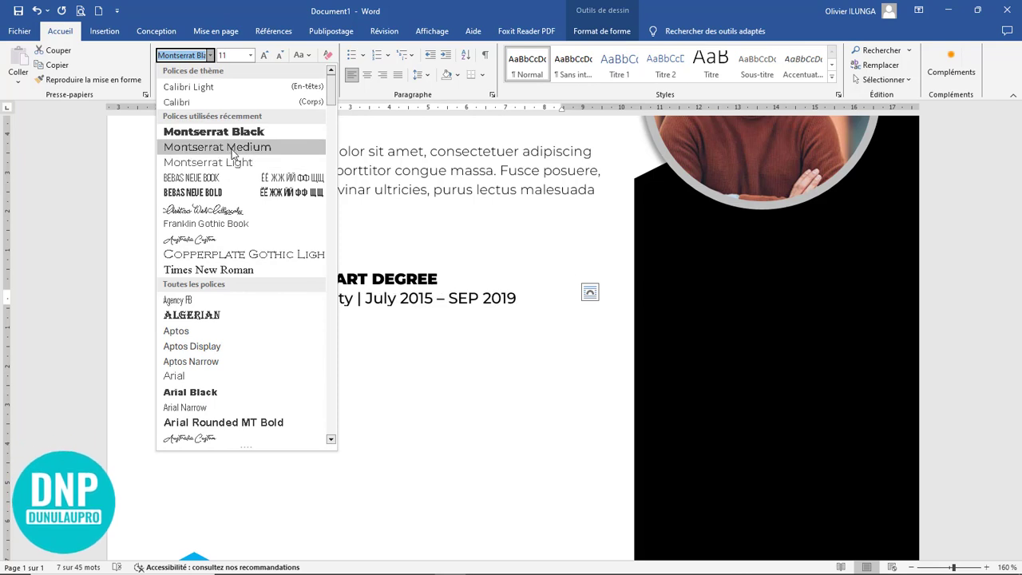
pyautogui.click(199, 146)
pyautogui.click(279, 55)
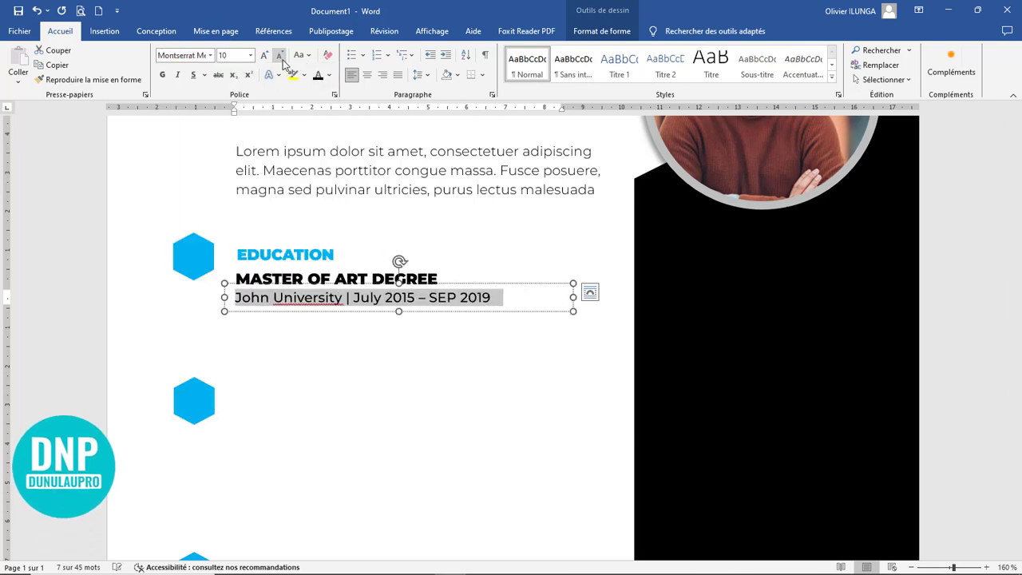
# Clear the spelling mark on "University", narrow the line's text box and duplicate it directly below.
pyautogui.click(324, 300)
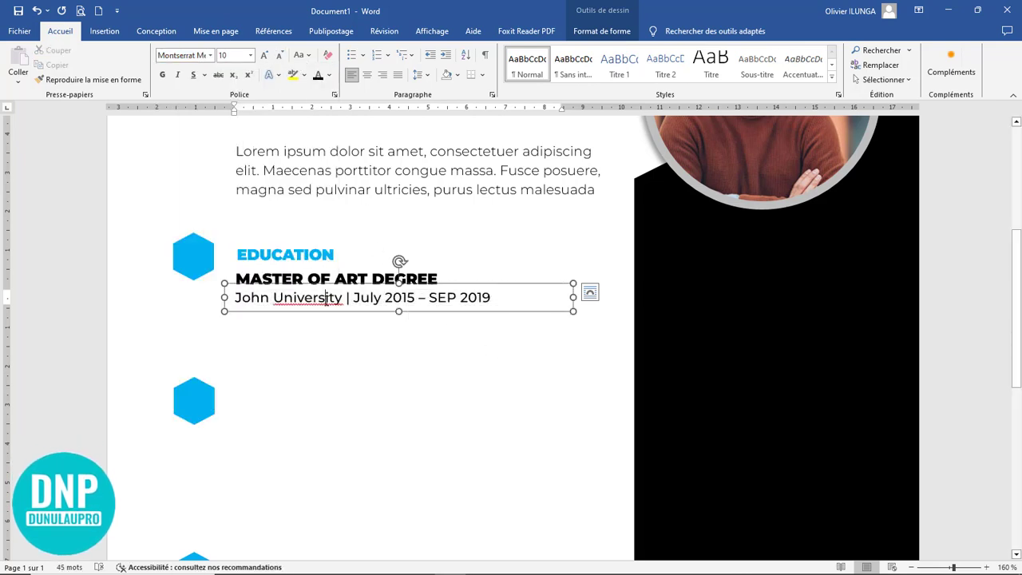
pyautogui.rightClick(324, 300)
pyautogui.click(248, 345)
pyautogui.click(519, 296)
pyautogui.moveTo(443, 285); pyautogui.dragTo(440, 315)
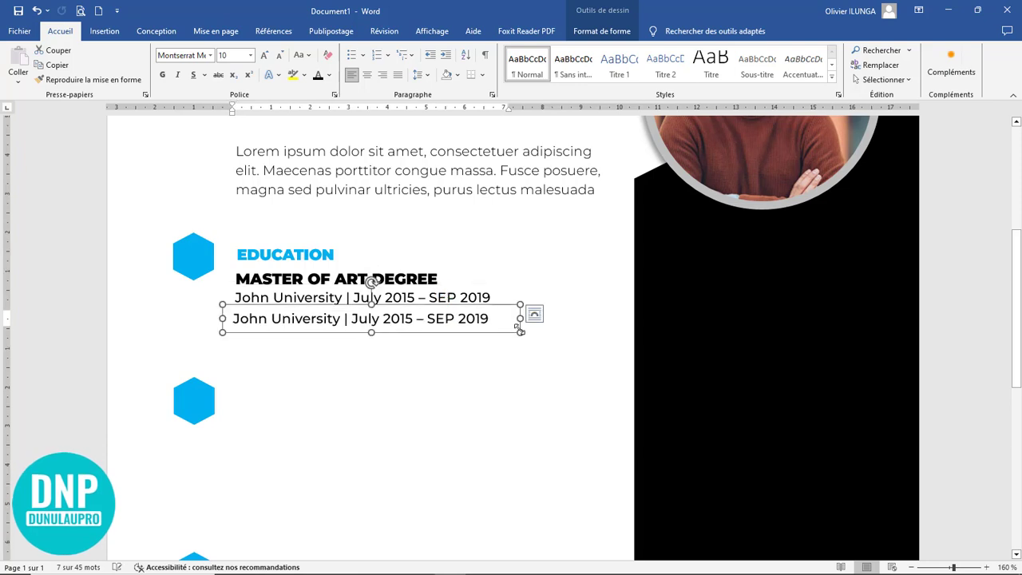
# Replace the lower copy's text with placeholder text generated by =lorem(1).
pyautogui.moveTo(493, 319); pyautogui.dragTo(229, 318)
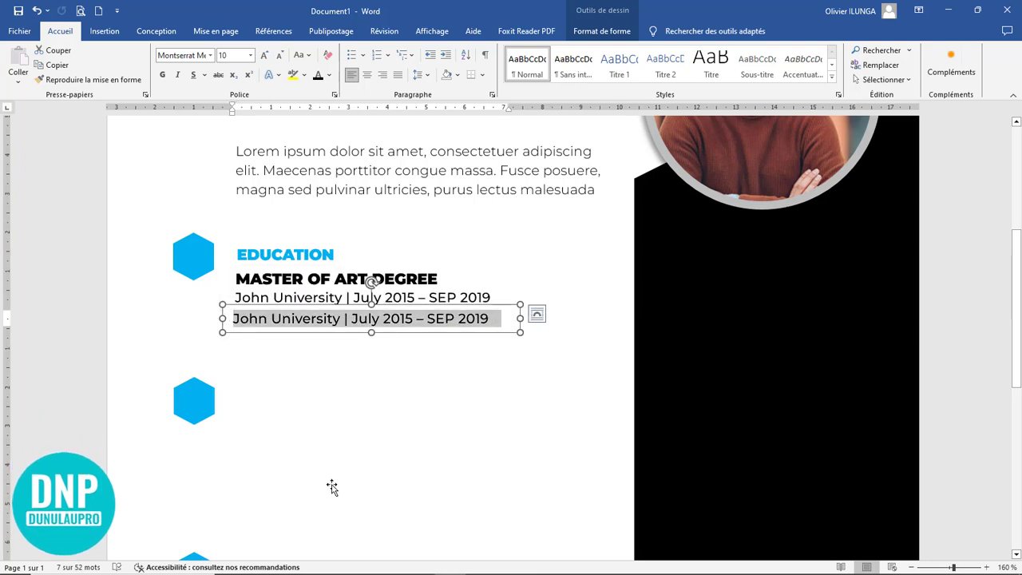
pyautogui.write('=lo')
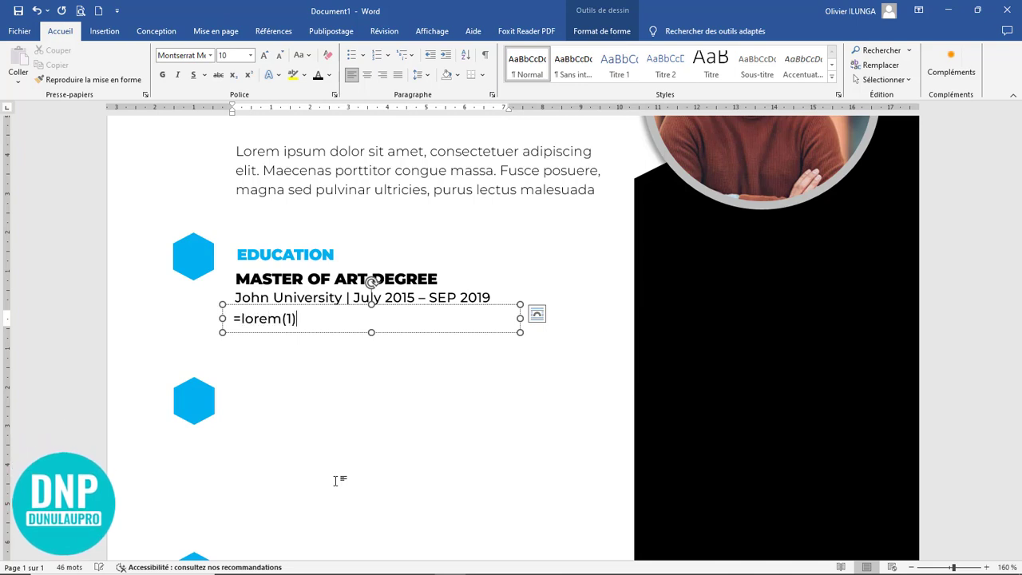
pyautogui.write('rem(1)')
pyautogui.press('Return')
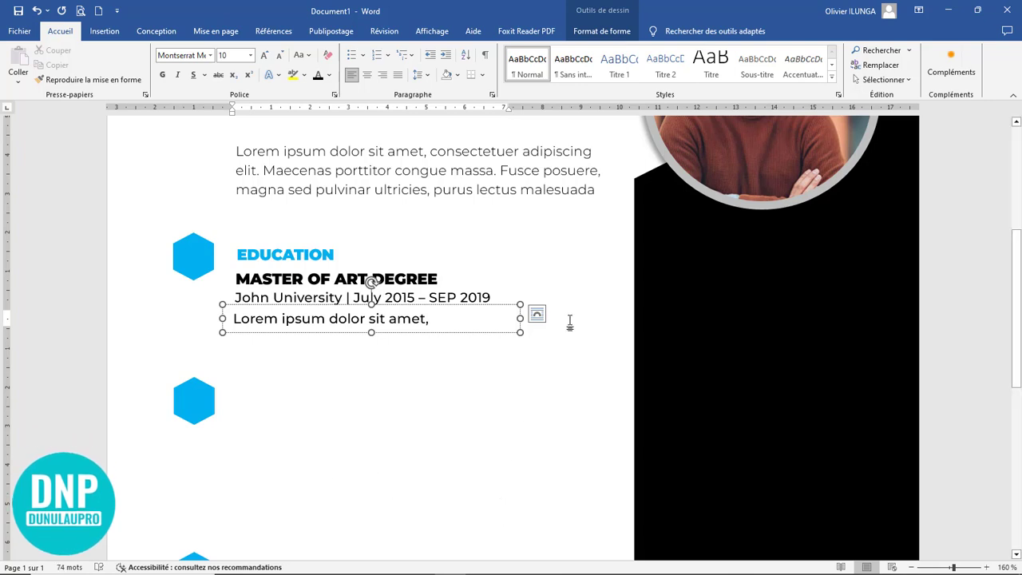
pyautogui.press('Escape')
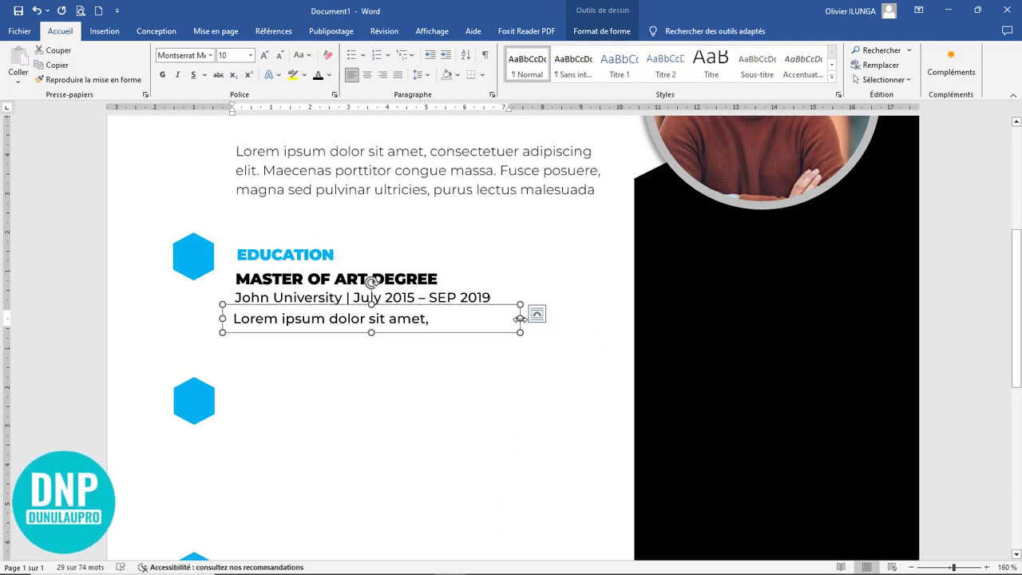
# Enlarge the placeholder text box to show three lines and set its text to size 9 in grey.
pyautogui.moveTo(519, 317); pyautogui.dragTo(623, 318)
pyautogui.moveTo(425, 334); pyautogui.dragTo(434, 369)
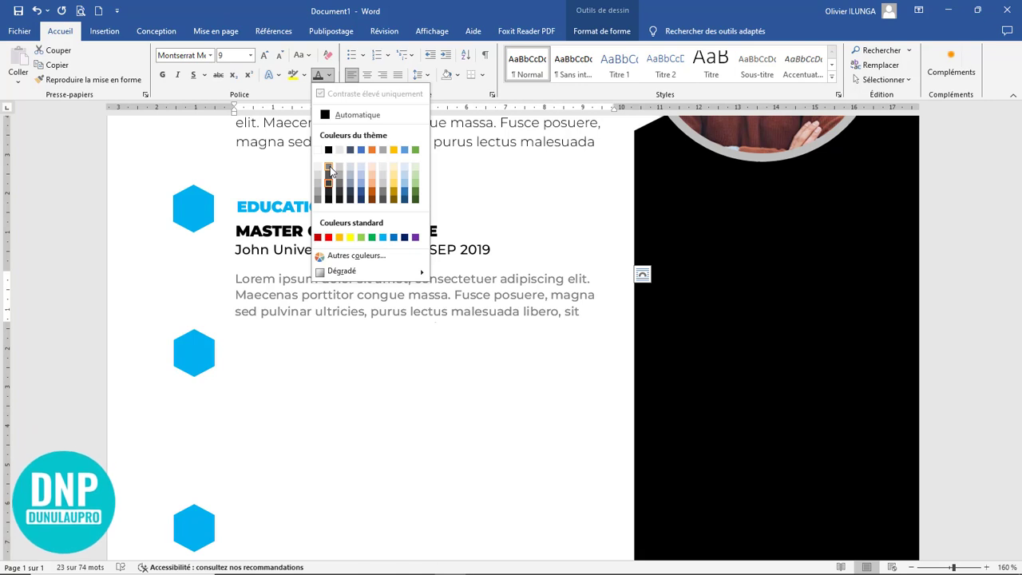
pyautogui.click(330, 170)
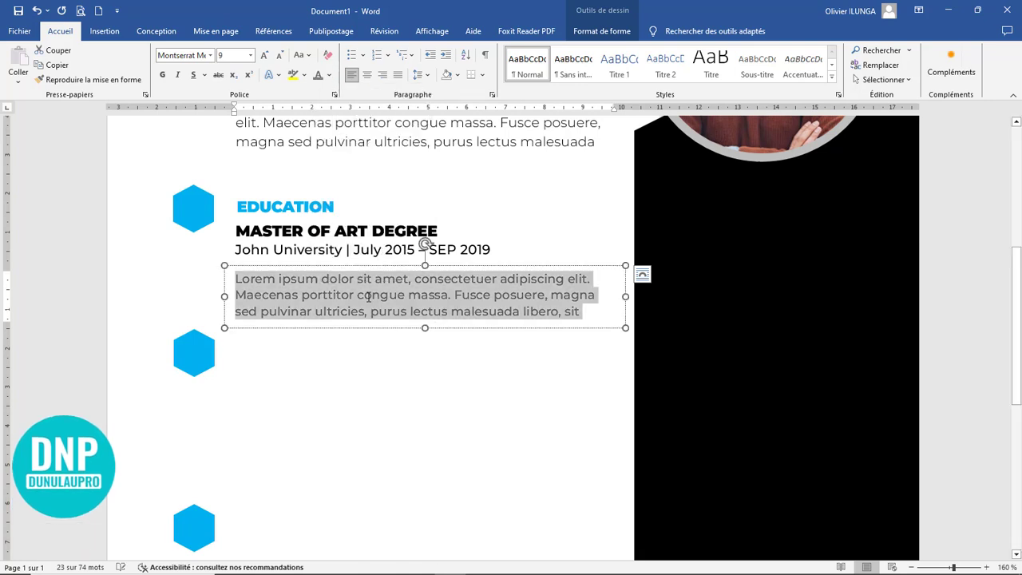
pyautogui.click(417, 343)
# Duplicate the EDUCATION heading and place the copy beside the second blue hexagon.
pyautogui.keyDown('ctrl'); pyautogui.scroll(-6, 417, 343); pyautogui.keyUp('ctrl')
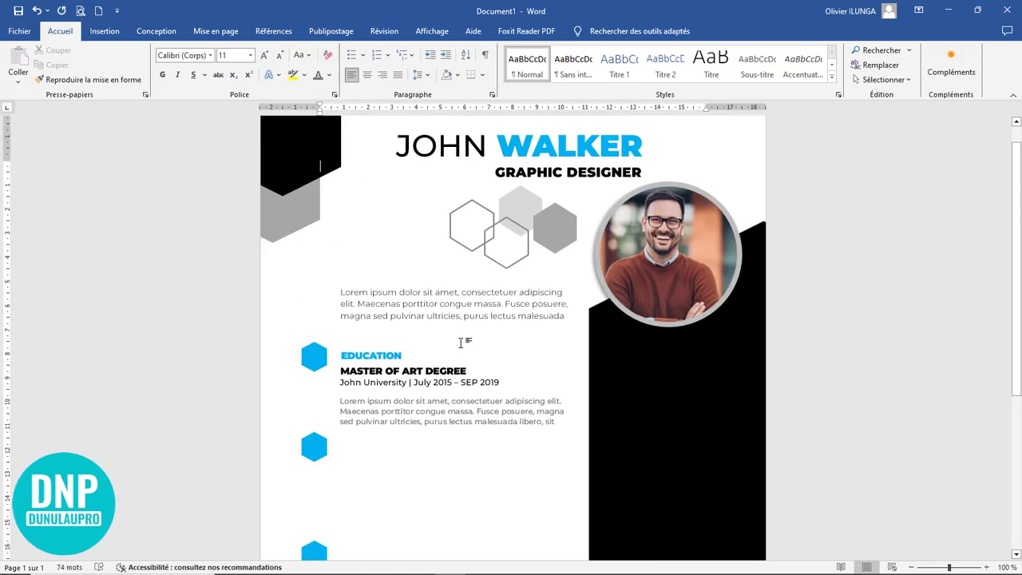
pyautogui.click(370, 345)
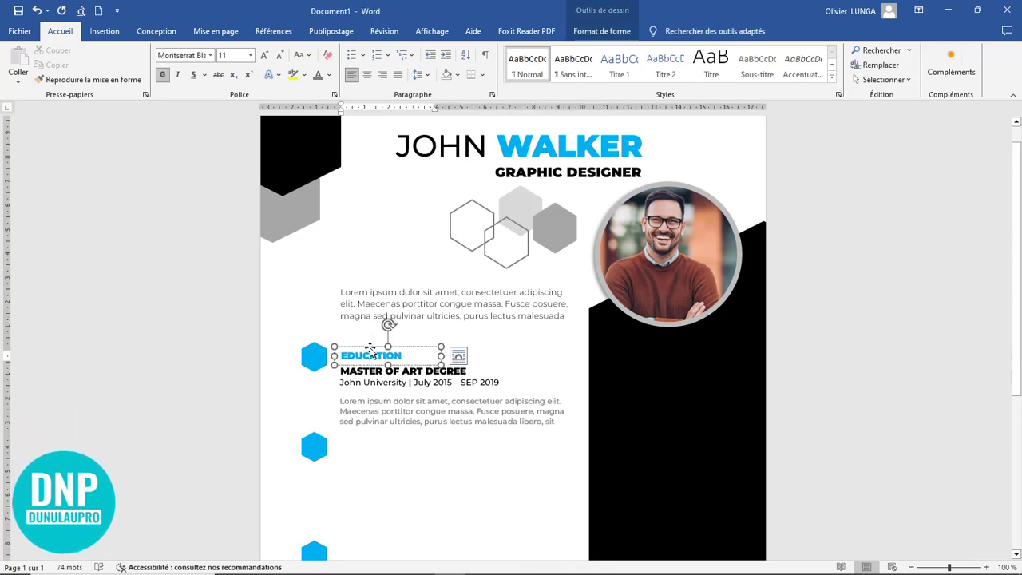
pyautogui.click(370, 347)
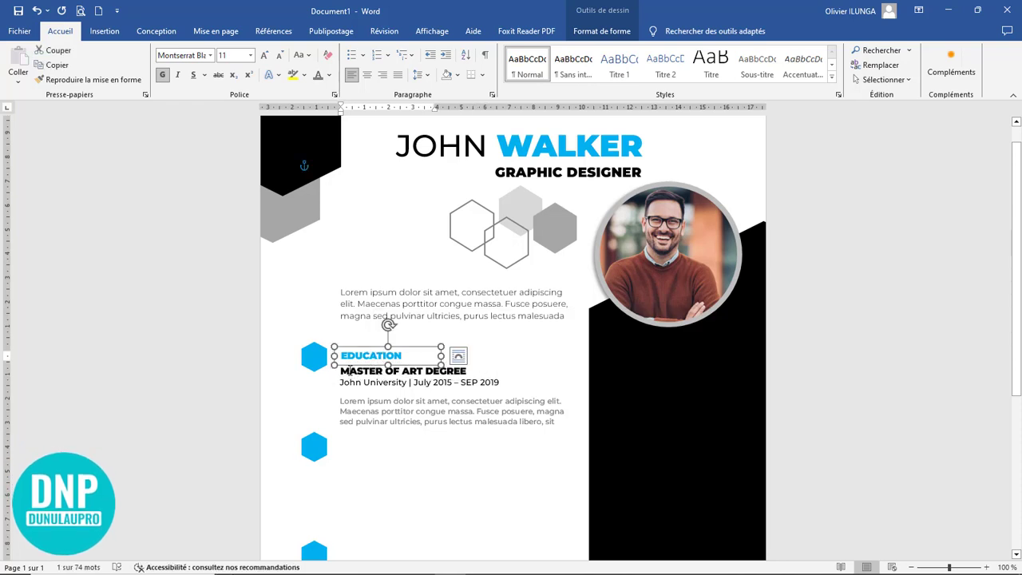
pyautogui.click(351, 373)
pyautogui.click(421, 365)
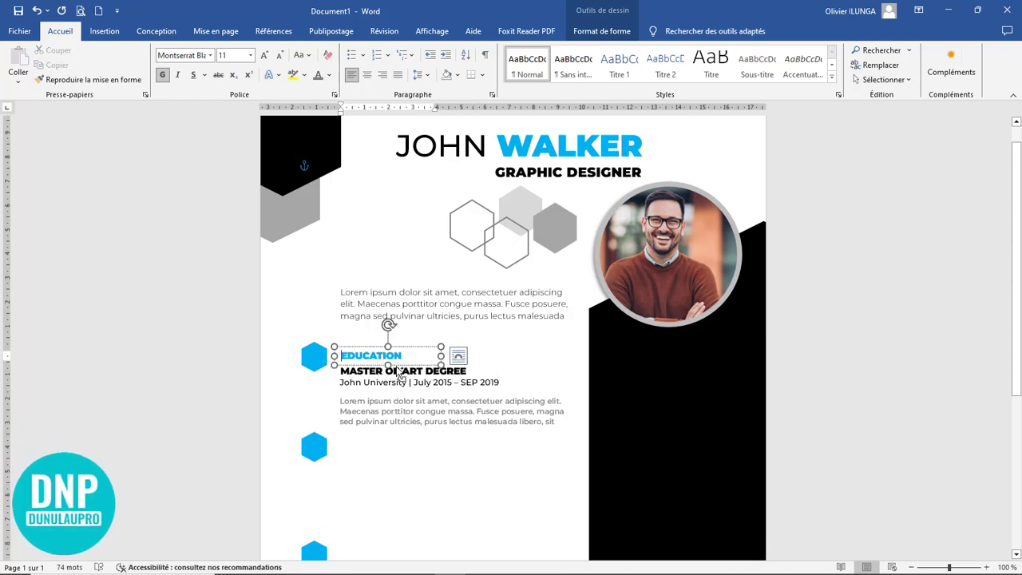
pyautogui.moveTo(399, 369); pyautogui.dragTo(392, 442)
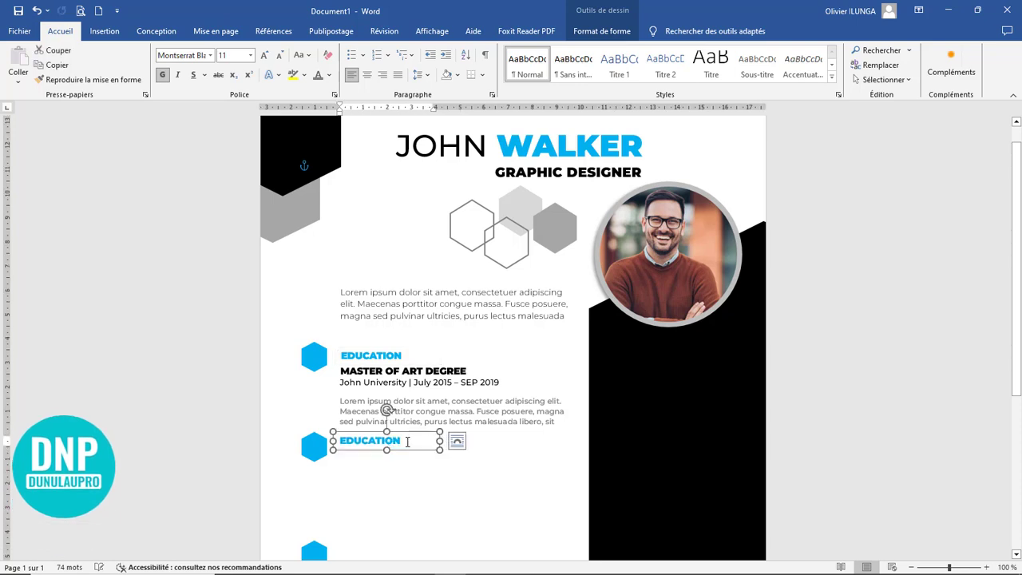
pyautogui.click(393, 369)
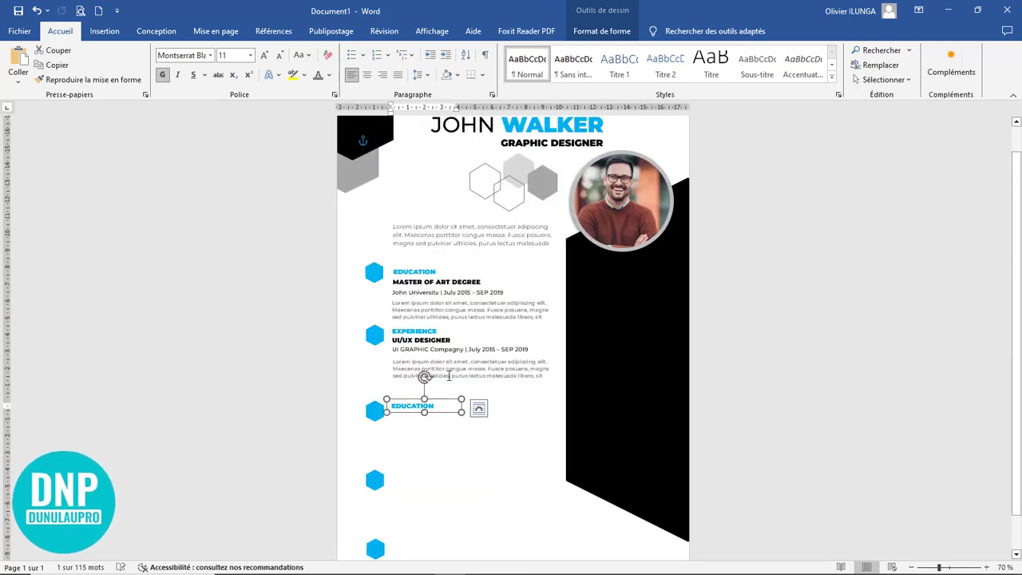
# Widen the heading box beside the third hexagon and replace its text with "Professionnal and languages skils".
pyautogui.click(449, 370)
pyautogui.click(438, 409)
pyautogui.moveTo(466, 409); pyautogui.dragTo(551, 417)
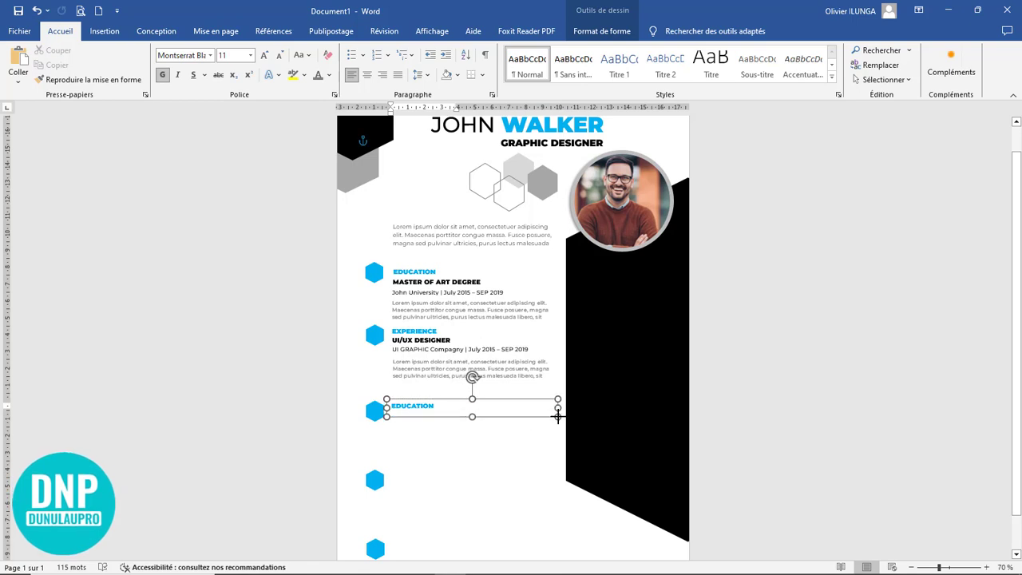
pyautogui.moveTo(451, 407); pyautogui.dragTo(367, 405)
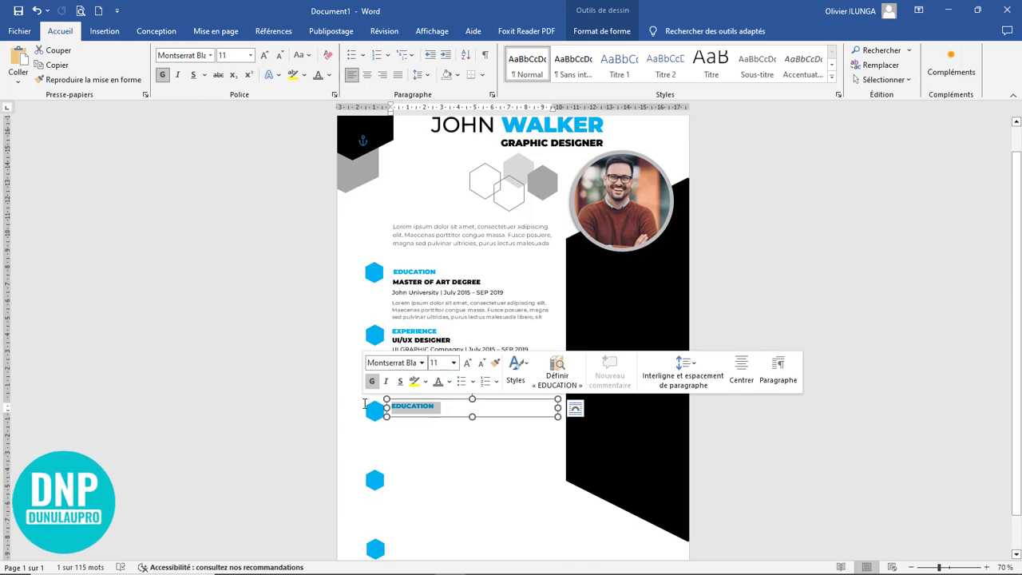
pyautogui.write('prof')
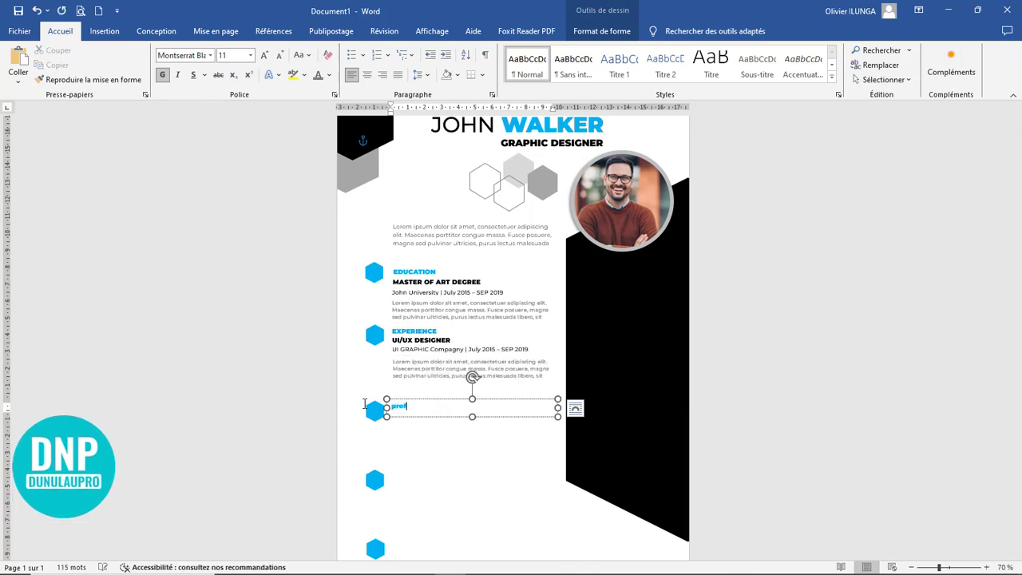
pyautogui.write('essionnal and langua')
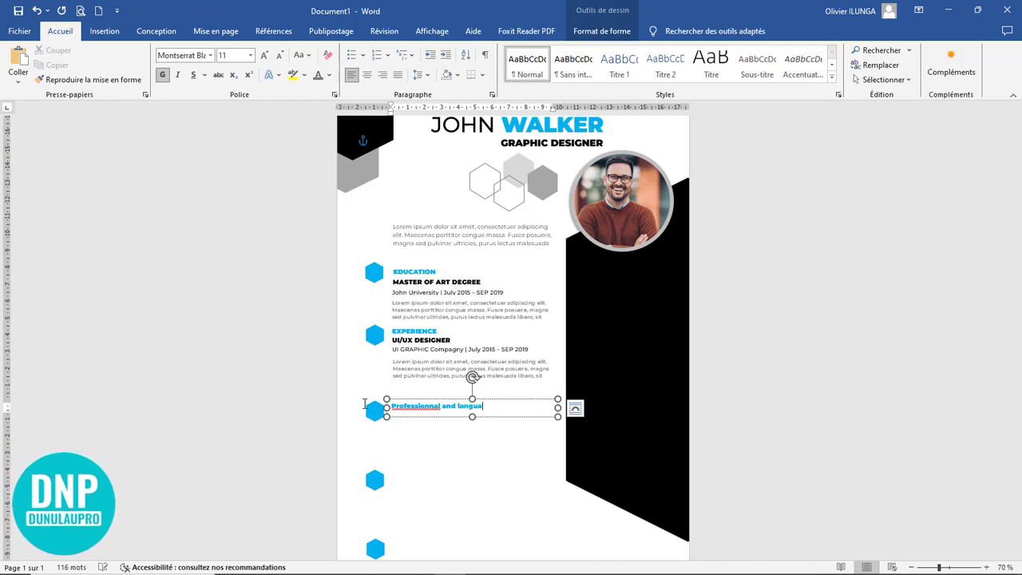
pyautogui.write('ges skills')
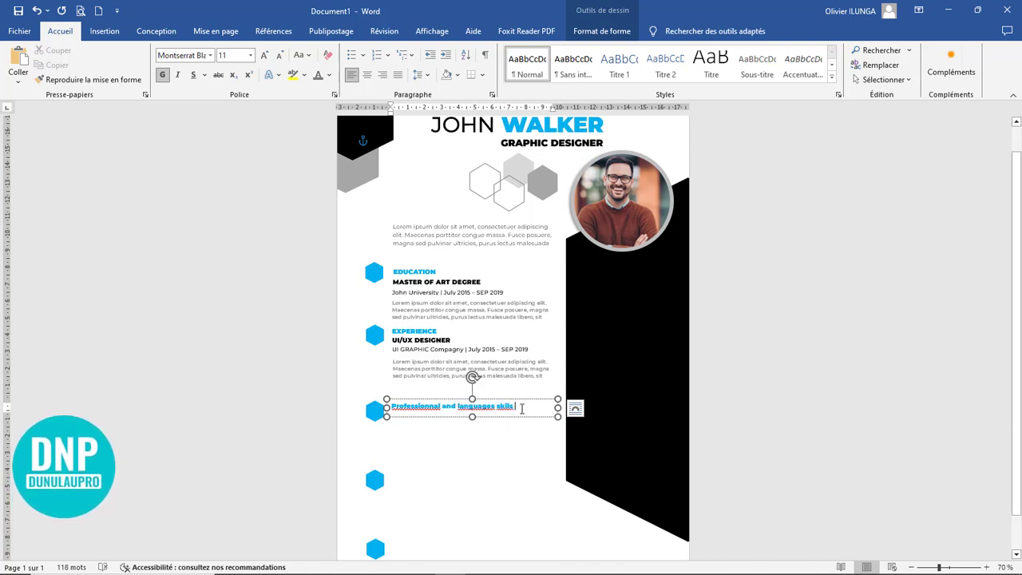
# Convert the third section heading to uppercase and reduce the height of its text box.
pyautogui.moveTo(520, 407); pyautogui.dragTo(360, 413)
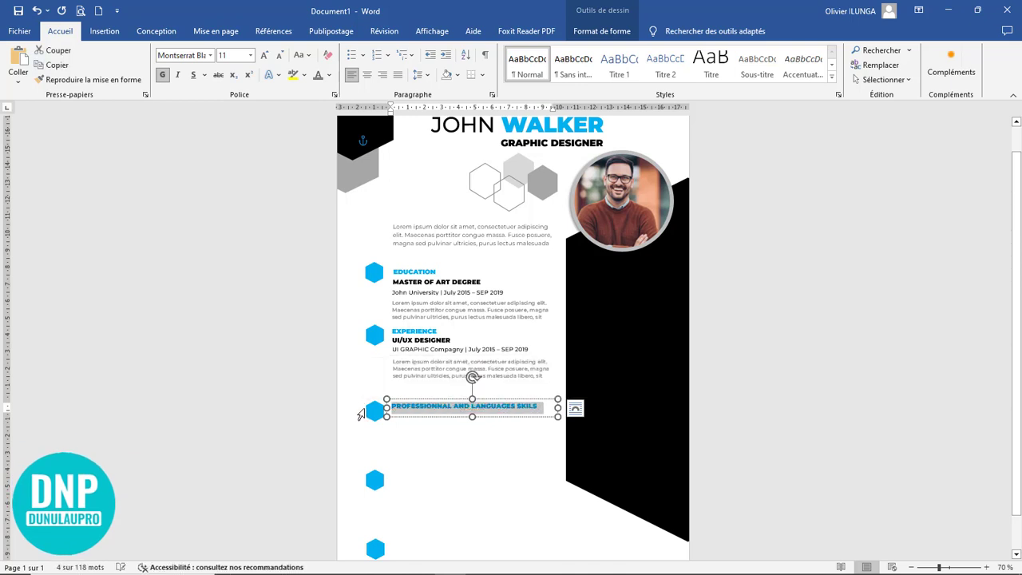
pyautogui.click(471, 414)
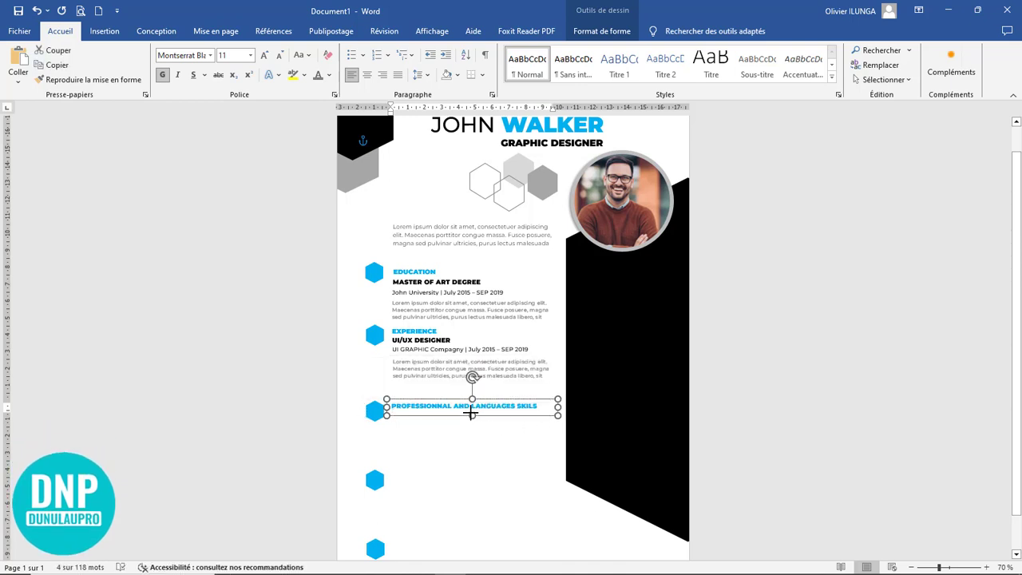
pyautogui.moveTo(472, 414); pyautogui.dragTo(473, 415)
pyautogui.click(428, 356)
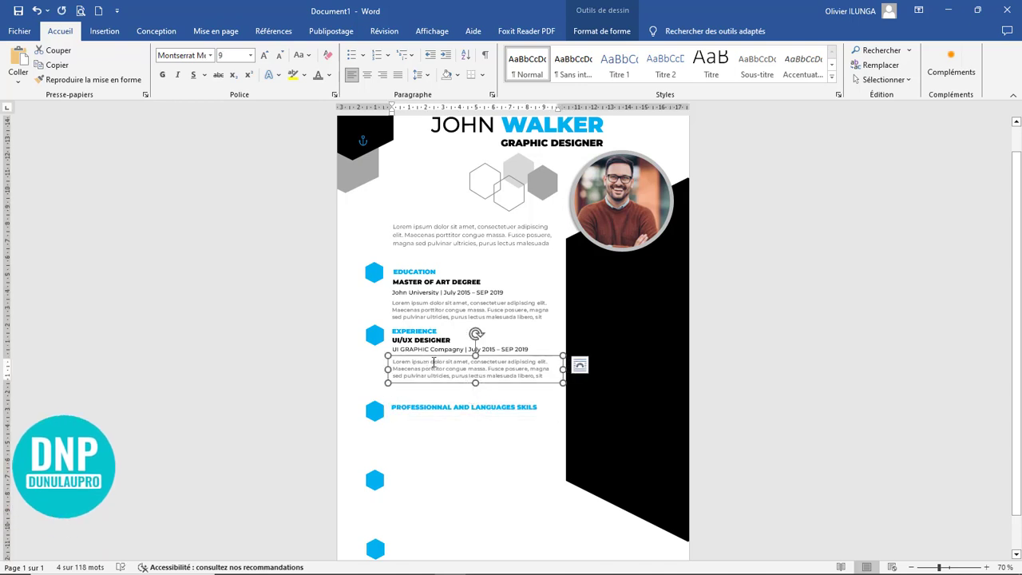
pyautogui.click(496, 304)
pyautogui.scroll(5, 532, 319)
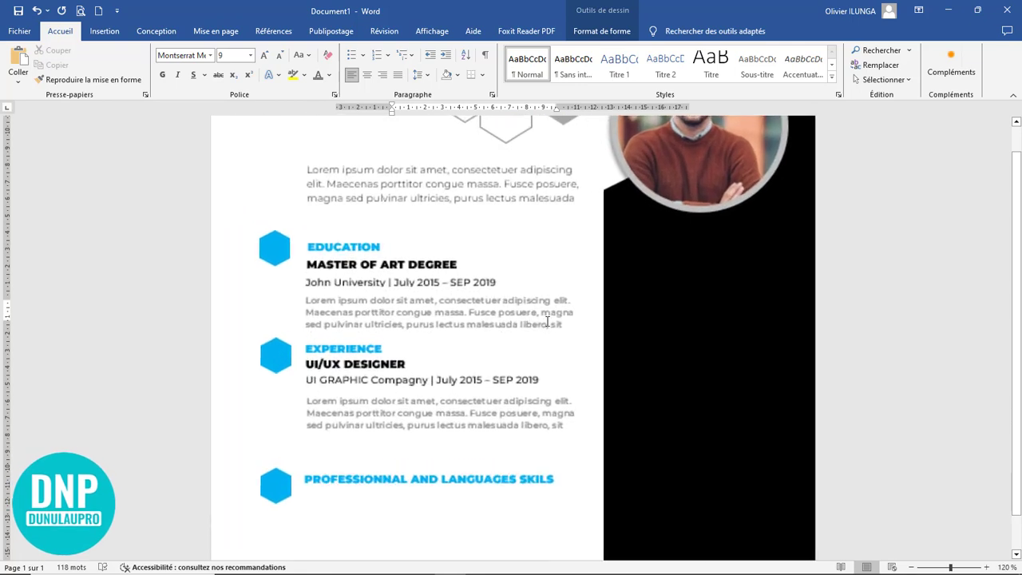
# Delete the small grey placeholder under the university line and put a copy of the introductory paragraph in its place.
pyautogui.scroll(1, 505, 189)
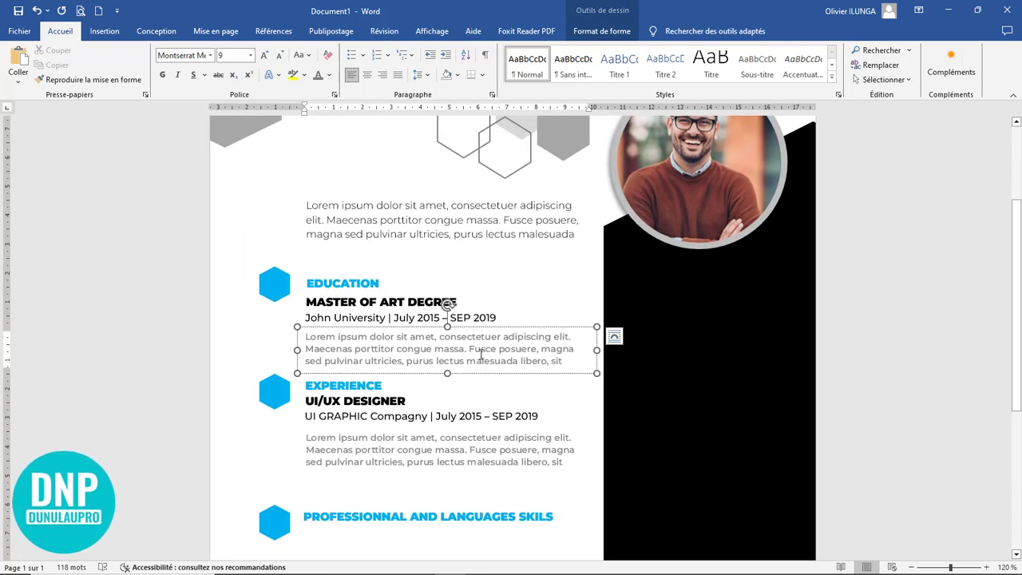
pyautogui.press('Delete')
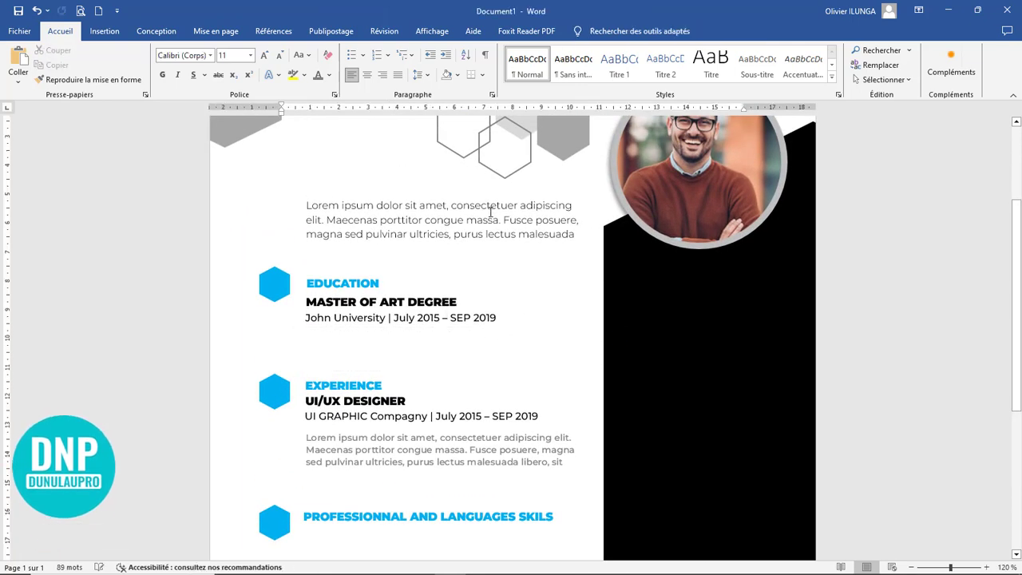
pyautogui.click(483, 233)
pyautogui.moveTo(491, 201); pyautogui.dragTo(508, 322)
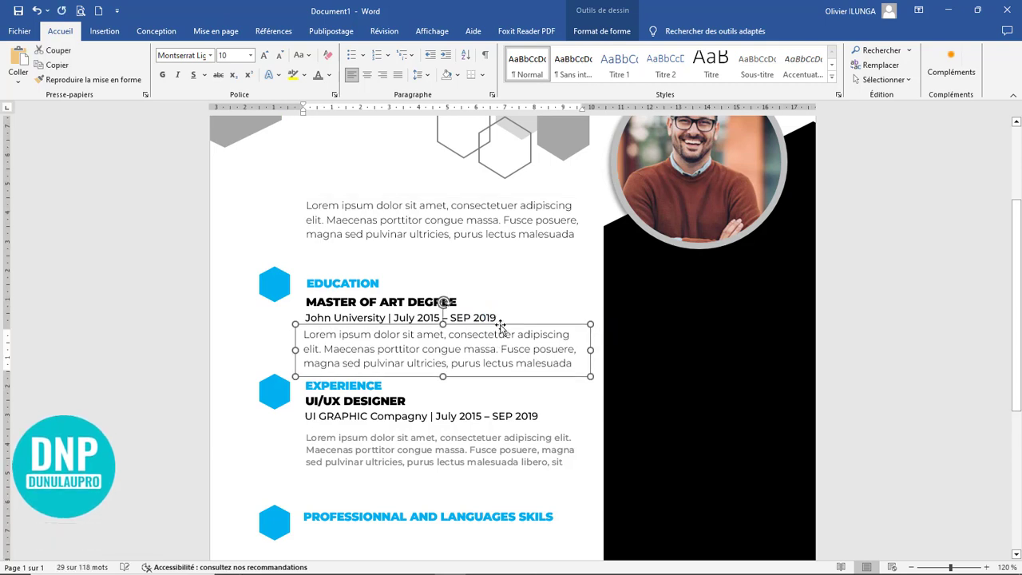
# Replace the grey placeholder in the EXPERIENCE section with a copy of the education paragraph, enlarging its box to show four lines.
pyautogui.click(469, 450)
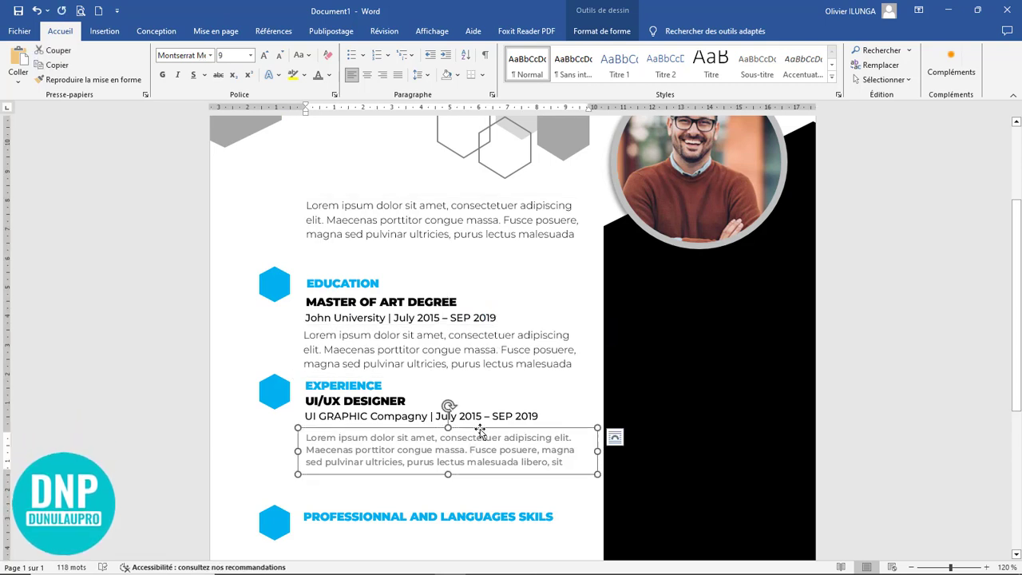
pyautogui.press('Delete')
pyautogui.click(484, 364)
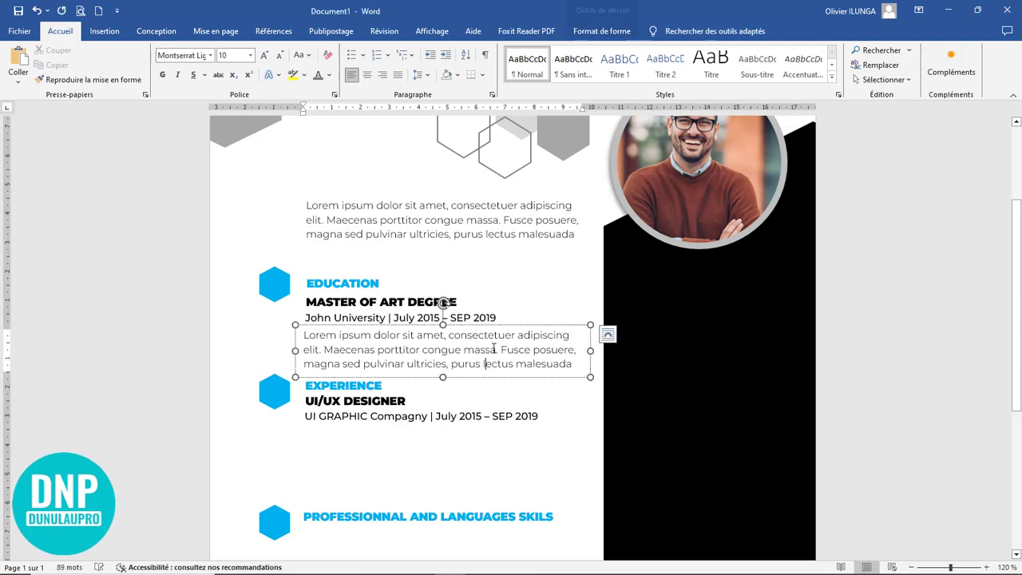
pyautogui.moveTo(505, 332); pyautogui.dragTo(505, 435)
pyautogui.moveTo(587, 482); pyautogui.dragTo(587, 493)
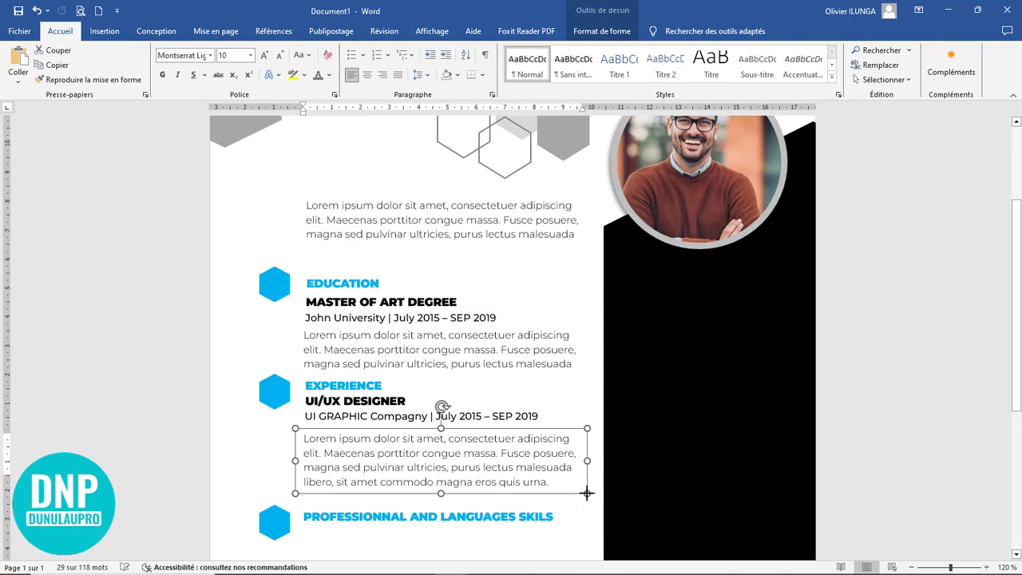
# Duplicate the company and date line and place the copy just below the third section heading.
pyautogui.click(479, 364)
pyautogui.scroll(2, 479, 363)
pyautogui.scroll(-1, 511, 400)
pyautogui.scroll(-7, 516, 415)
pyautogui.scroll(3, 447, 310)
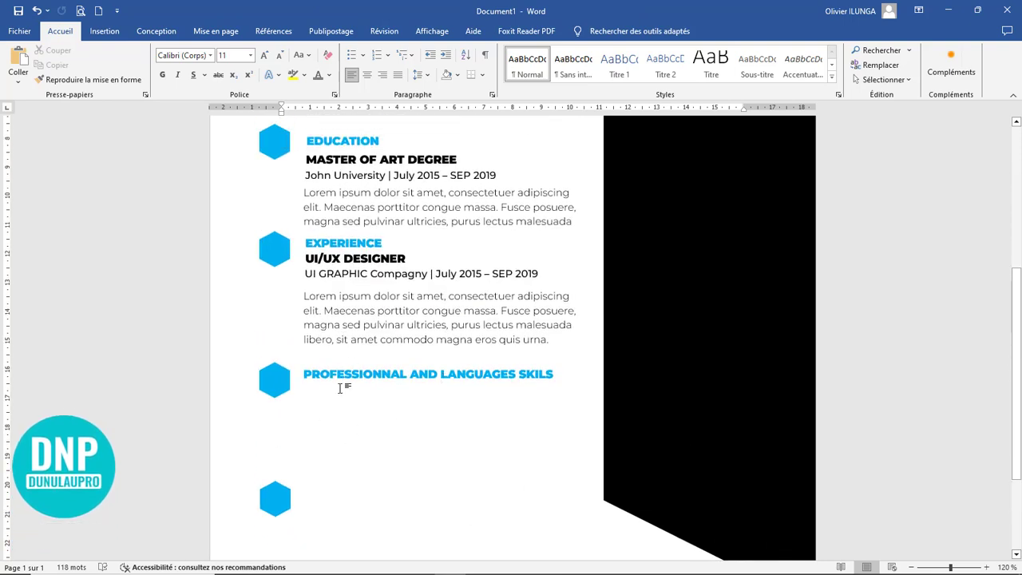
pyautogui.click(359, 255)
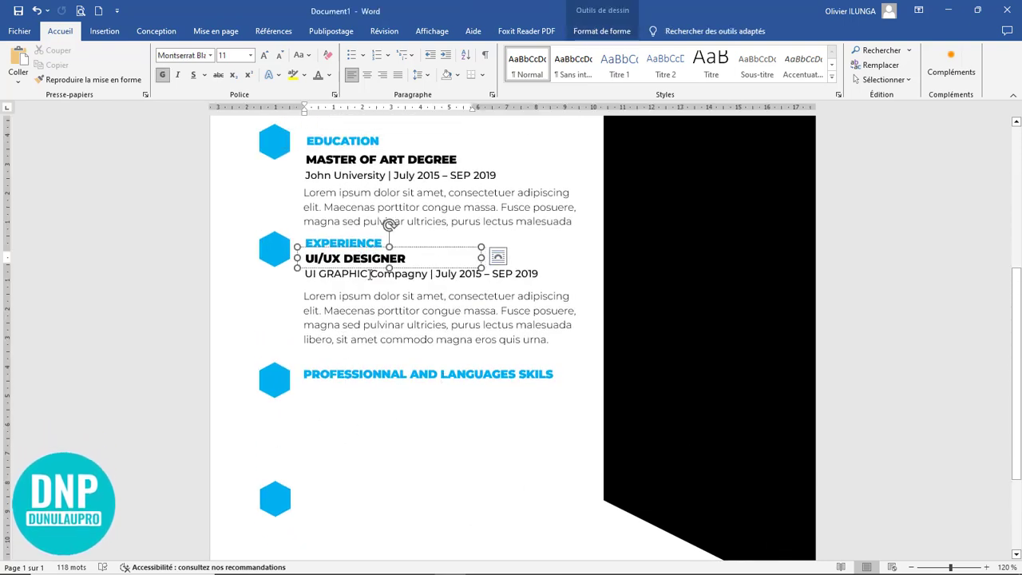
pyautogui.click(369, 275)
pyautogui.hotkey('ctrl', 'v')
pyautogui.press('Up')
pyautogui.press('Up')
pyautogui.press('Up')
pyautogui.press('Up')
pyautogui.press('Up')
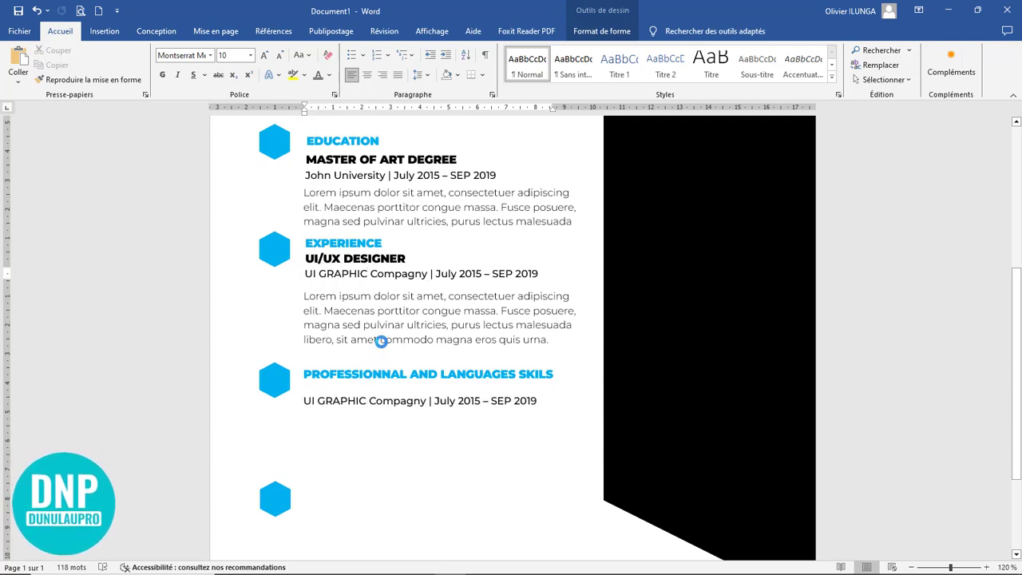
# Replace the copied line's text with "Photoshop" and narrow its text box to fit.
pyautogui.click(516, 397)
pyautogui.moveTo(572, 392); pyautogui.dragTo(290, 404)
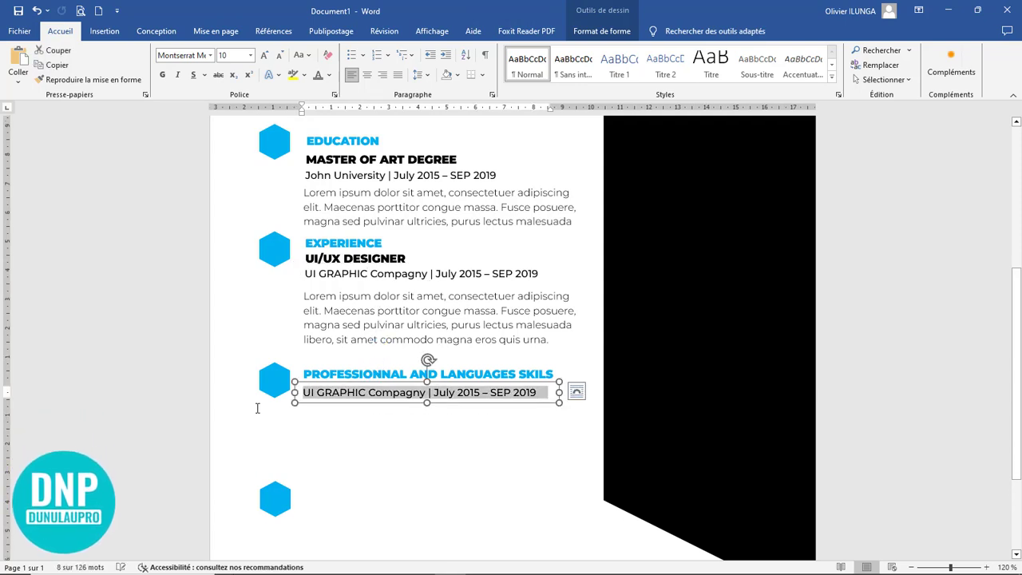
pyautogui.write('Photoshop |')
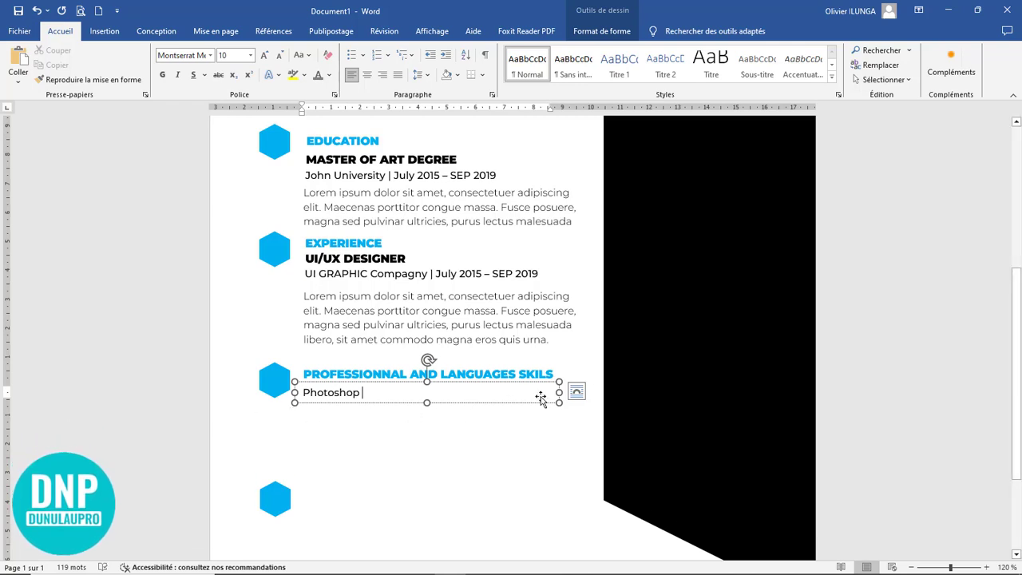
pyautogui.moveTo(560, 392); pyautogui.dragTo(380, 392)
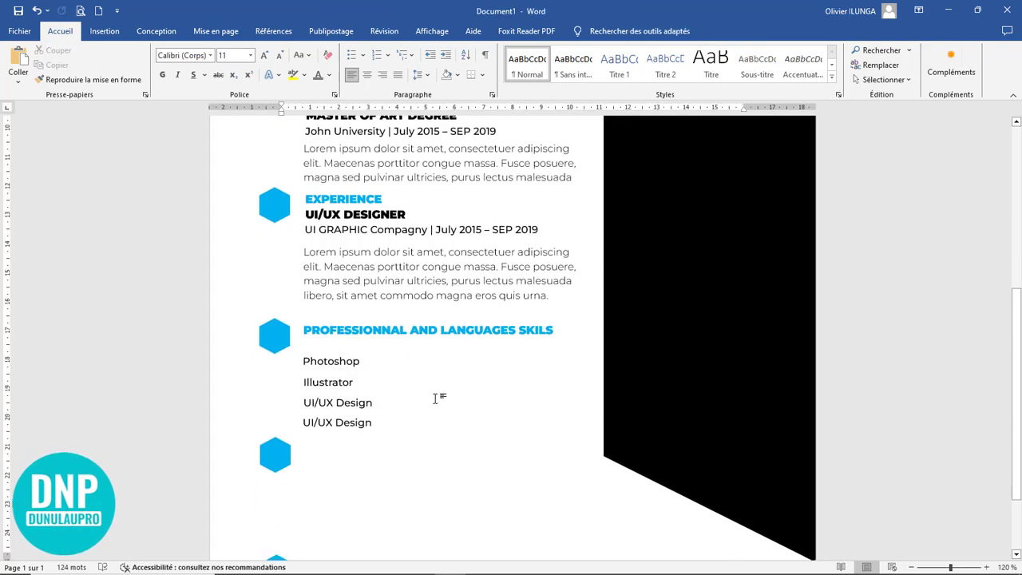
# Replace the text of the lowest "UI/UX Design" entry with "WebMarketing" and widen its text box.
pyautogui.scroll(-1, 438, 394)
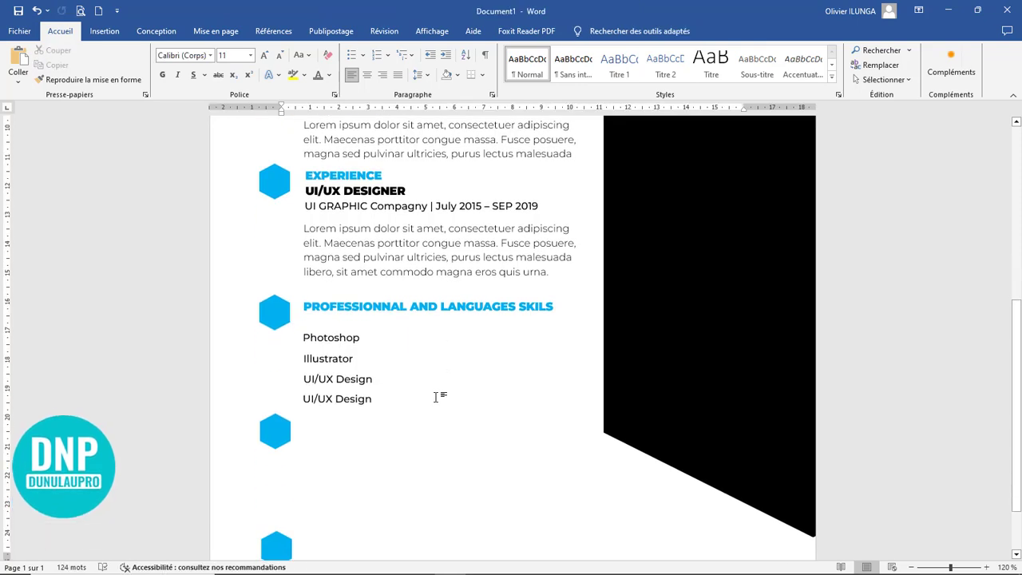
pyautogui.click(377, 398)
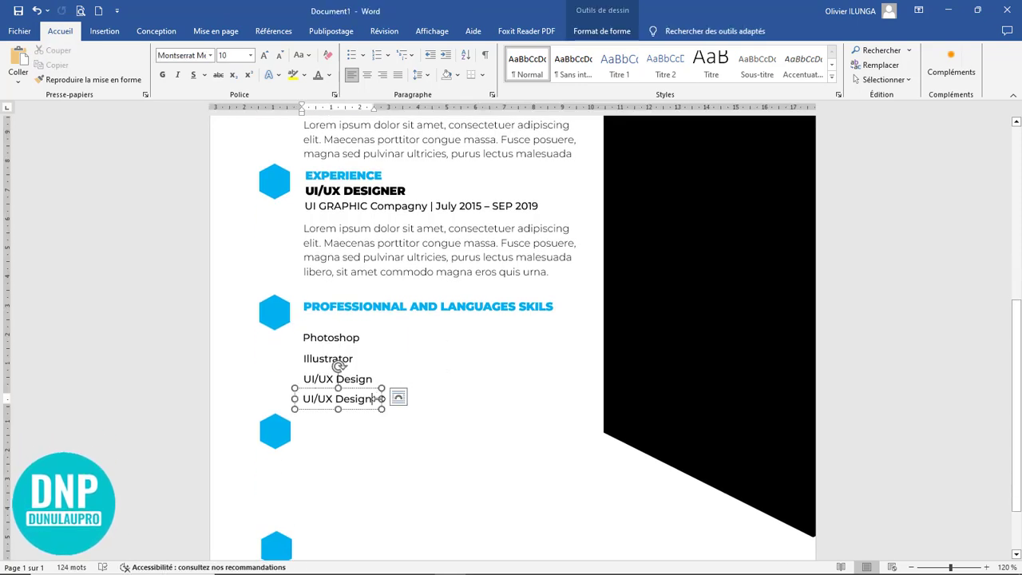
pyautogui.moveTo(374, 398); pyautogui.dragTo(295, 398)
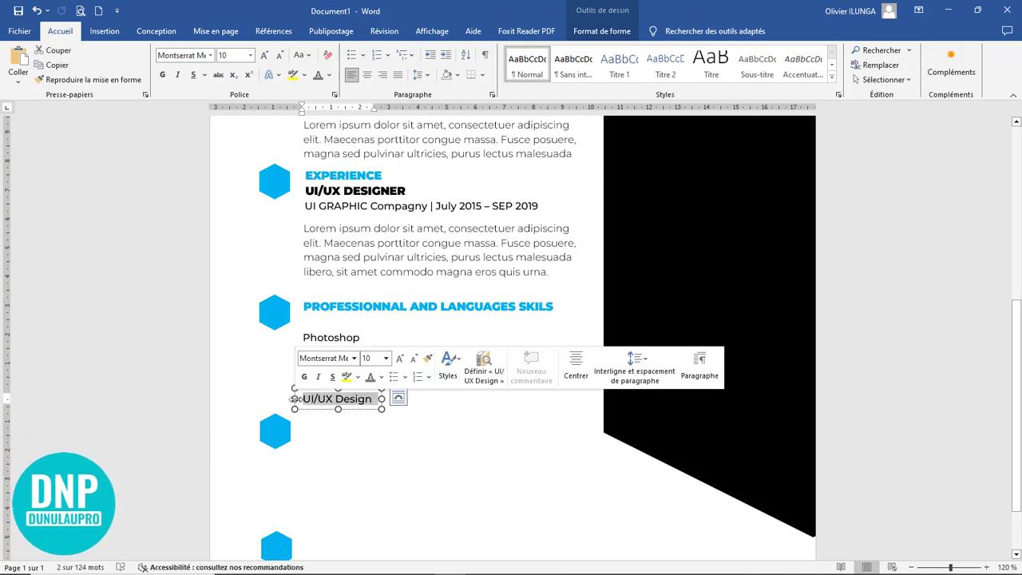
pyautogui.write('Xe')
pyautogui.press('BackSpace')
pyautogui.press('BackSpace')
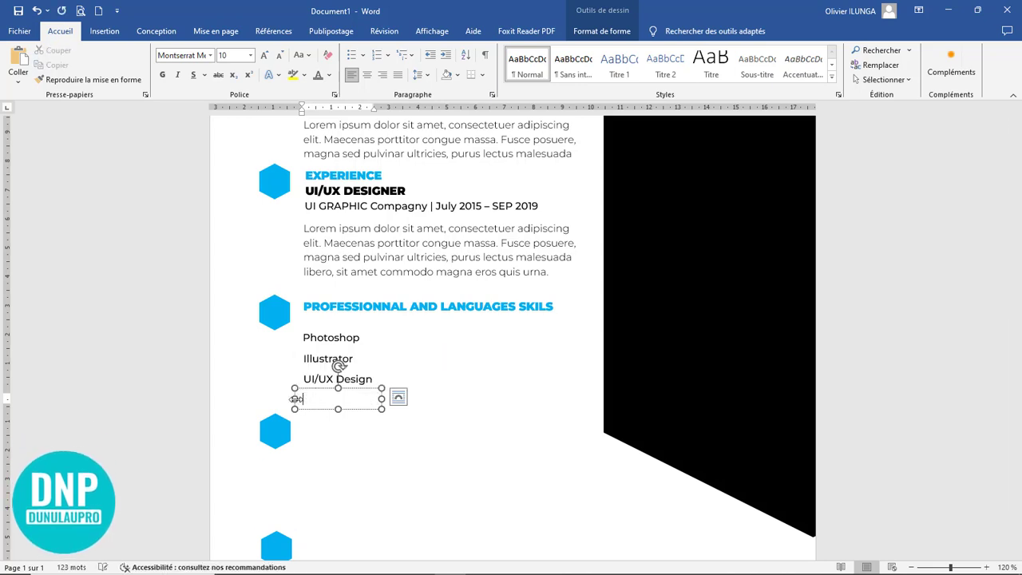
pyautogui.write('WebMarketin')
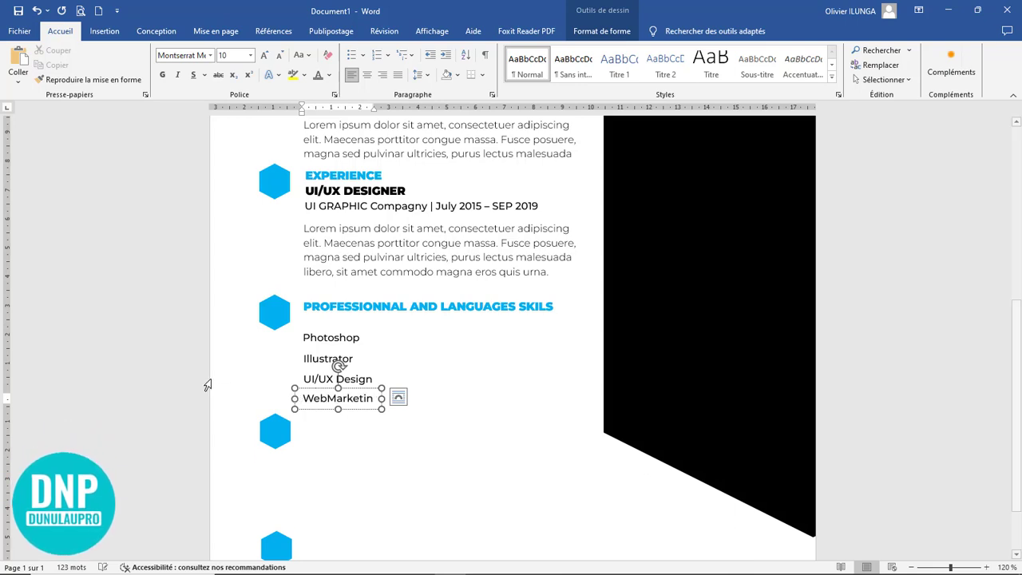
pyautogui.moveTo(381, 397); pyautogui.dragTo(415, 397)
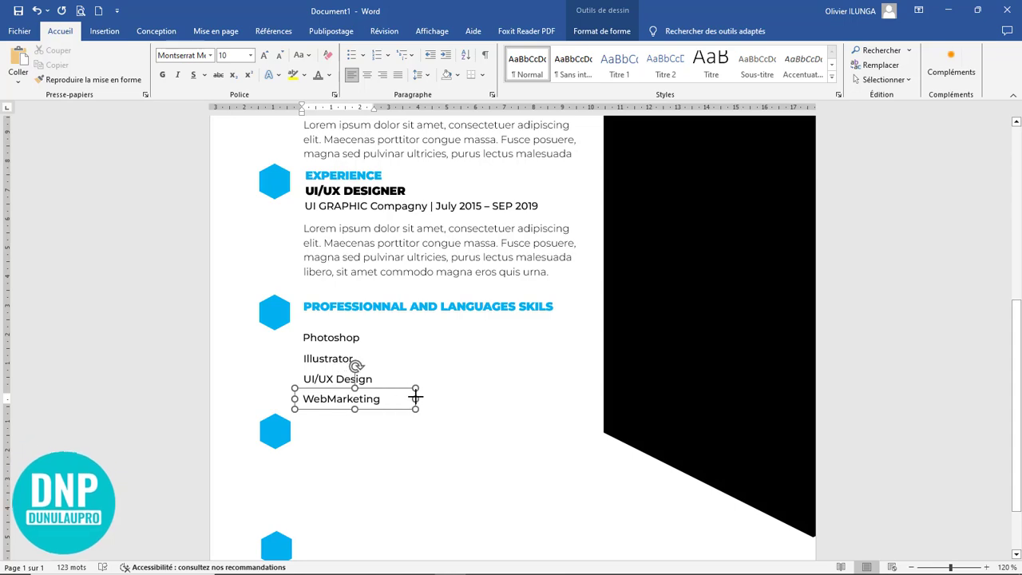
# Correct the spelling of the fourth skill to the suggested "Webmarketing".
pyautogui.click(445, 428)
pyautogui.scroll(-5, 447, 428)
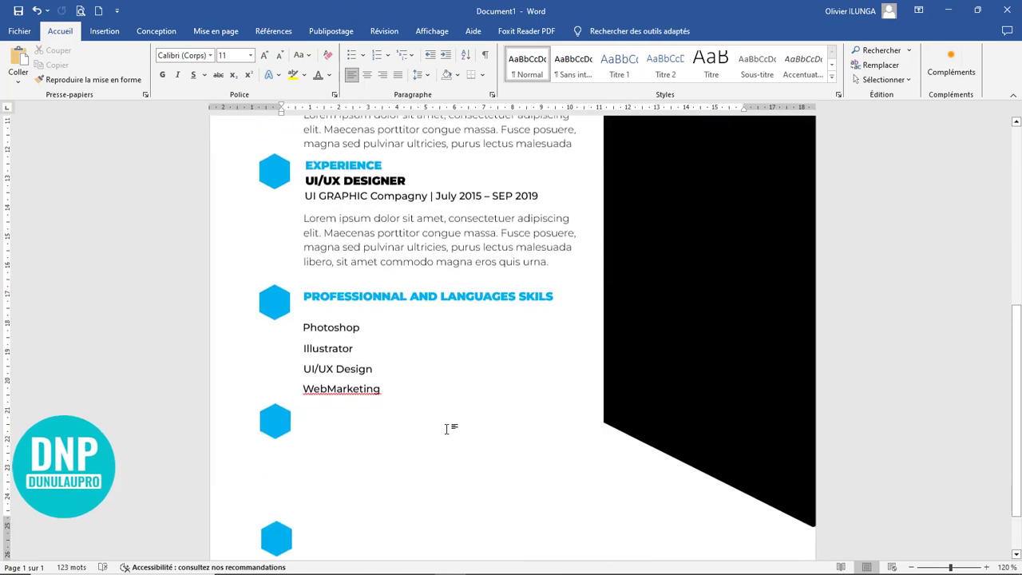
pyautogui.click(354, 339)
pyautogui.rightClick(378, 337)
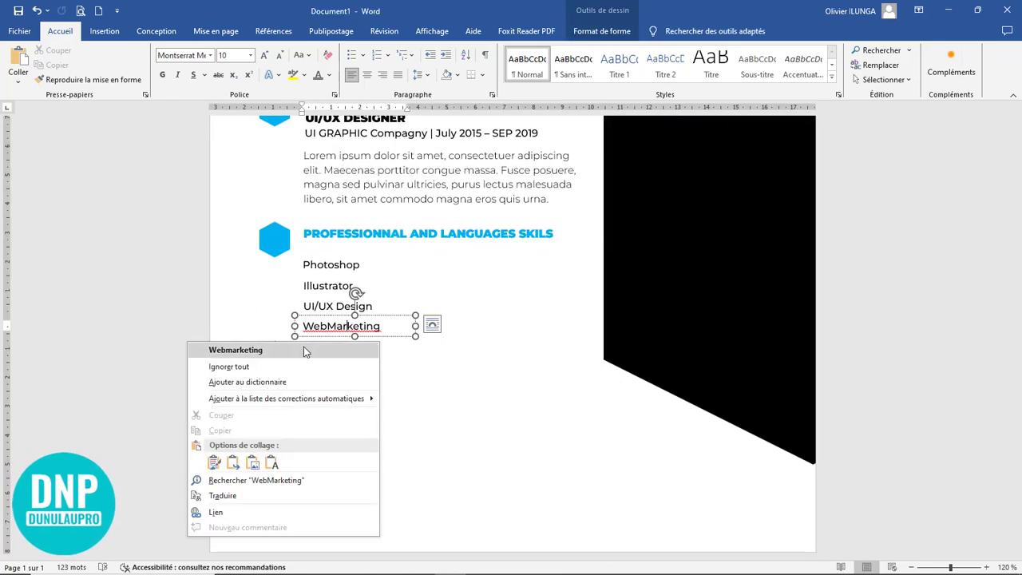
pyautogui.click(224, 342)
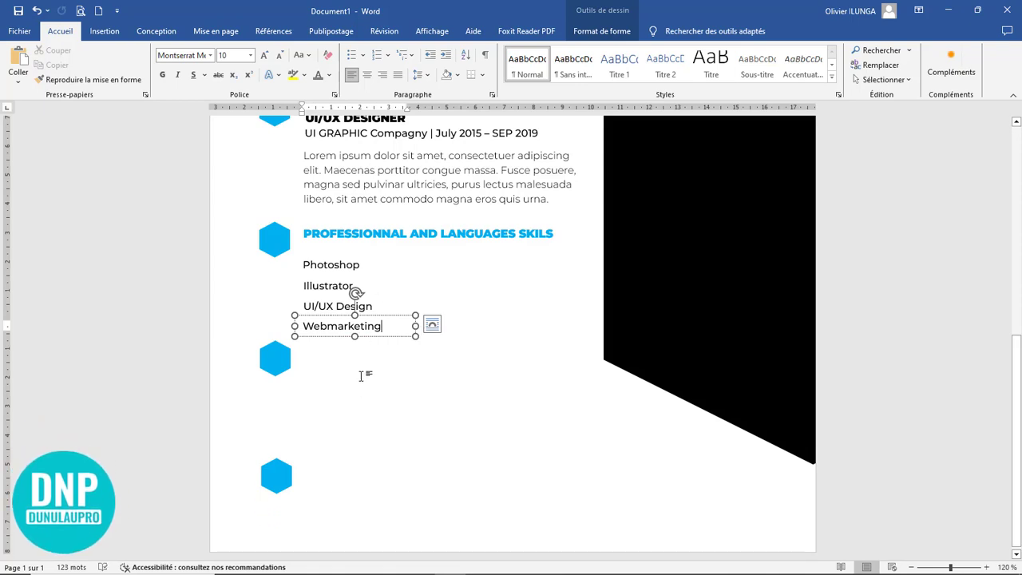
# Place a copy of the skills heading beside the fourth hexagon, reading "AWARD" in a narrower text box.
pyautogui.click(376, 233)
pyautogui.moveTo(379, 223); pyautogui.dragTo(375, 330)
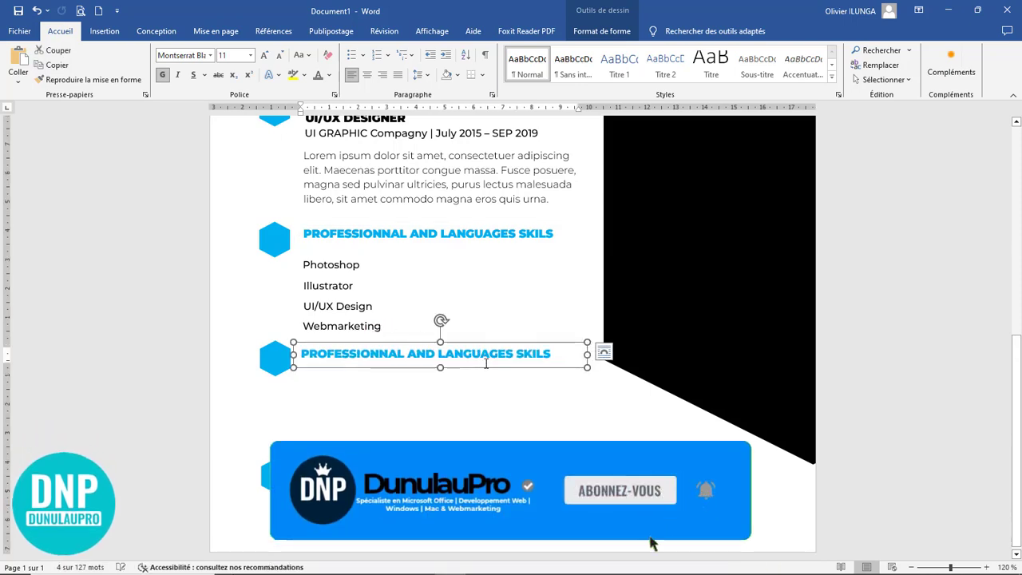
pyautogui.tripleClick(567, 352)
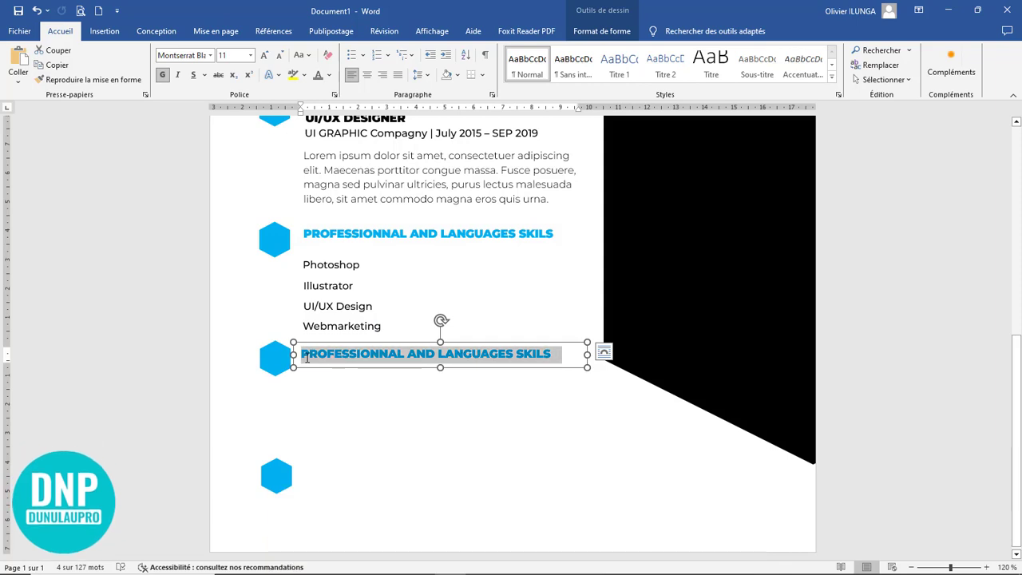
pyautogui.write('AXARD')
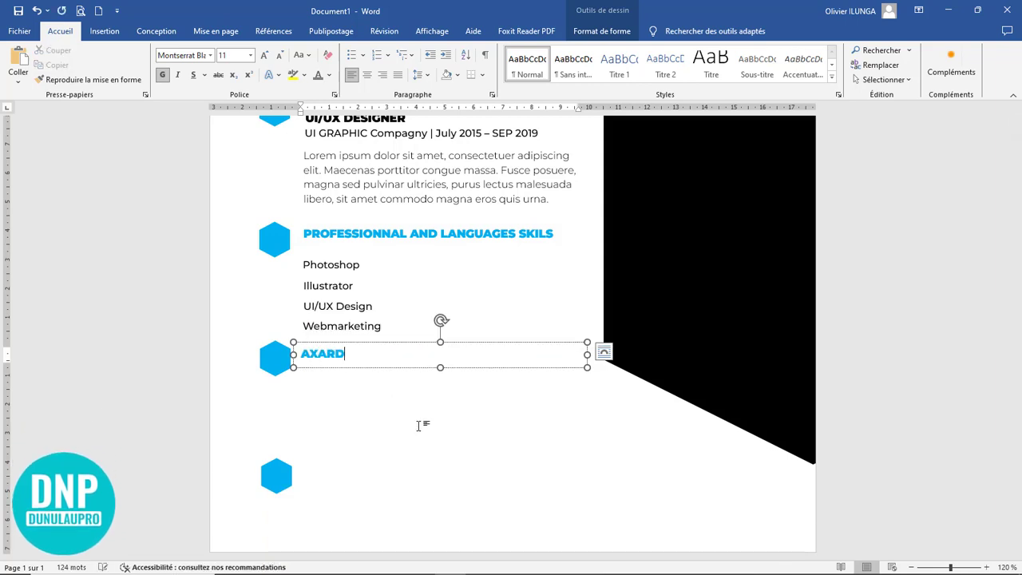
pyautogui.press('BackSpace')
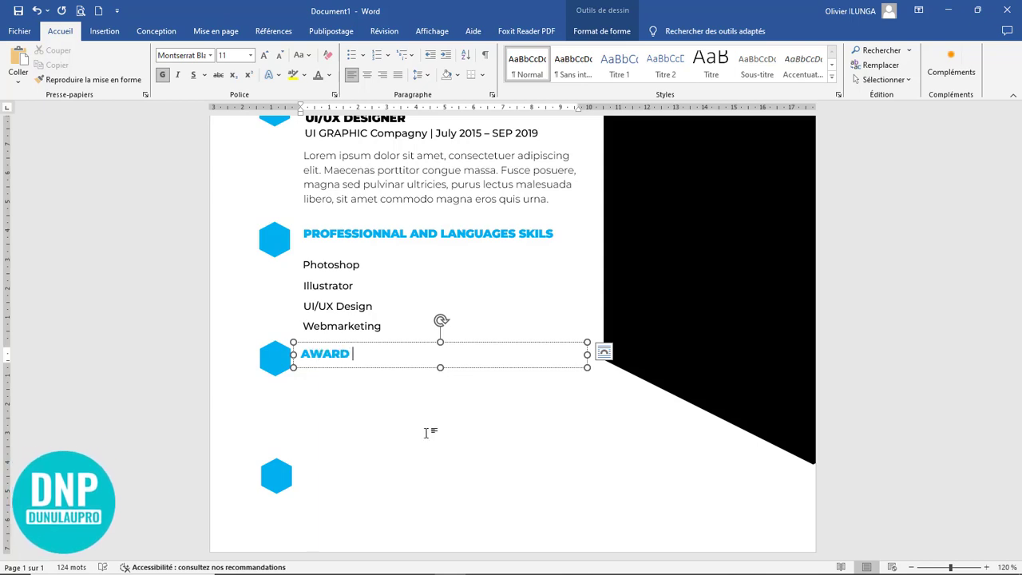
pyautogui.moveTo(503, 363); pyautogui.dragTo(374, 366)
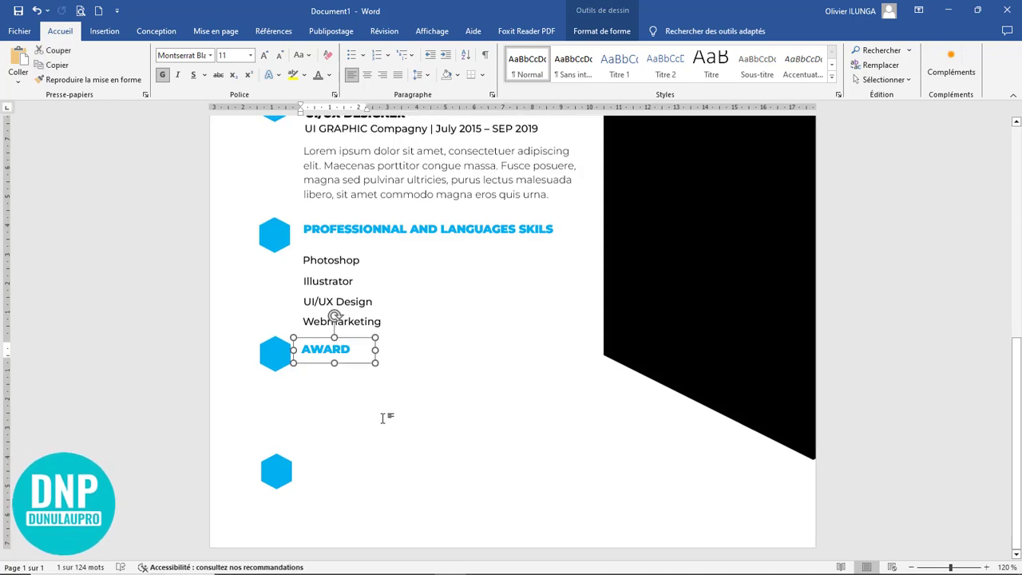
# Copy the AWARD heading beside the last hexagon, positioning the heading and that hexagon slightly higher on the page.
pyautogui.moveTo(327, 415); pyautogui.dragTo(282, 463)
pyautogui.click(281, 477)
pyautogui.click(352, 461)
pyautogui.moveTo(348, 453); pyautogui.dragTo(352, 441)
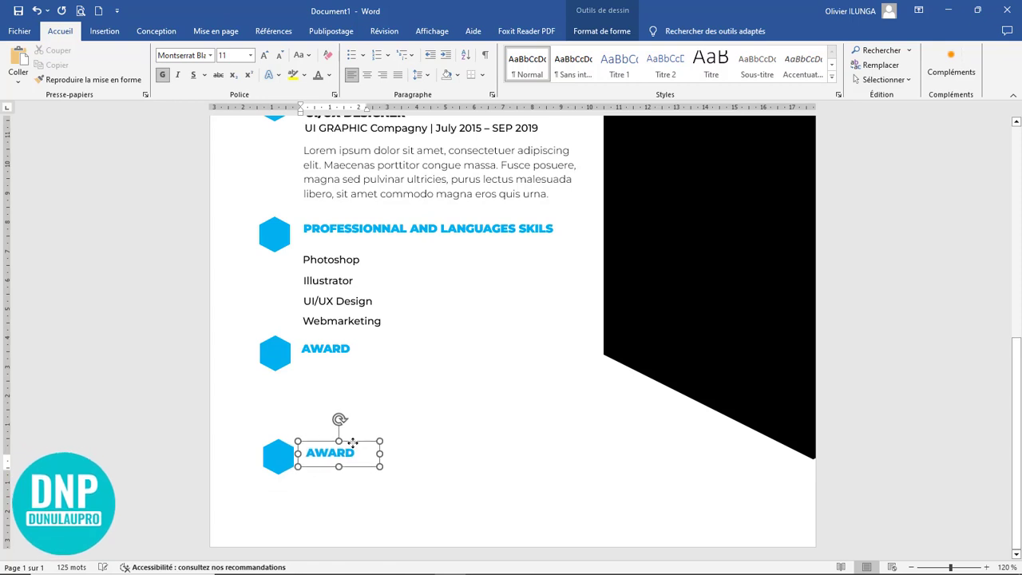
# Replace the text of the heading beside the last hexagon with "Hobbies".
pyautogui.doubleClick(358, 451)
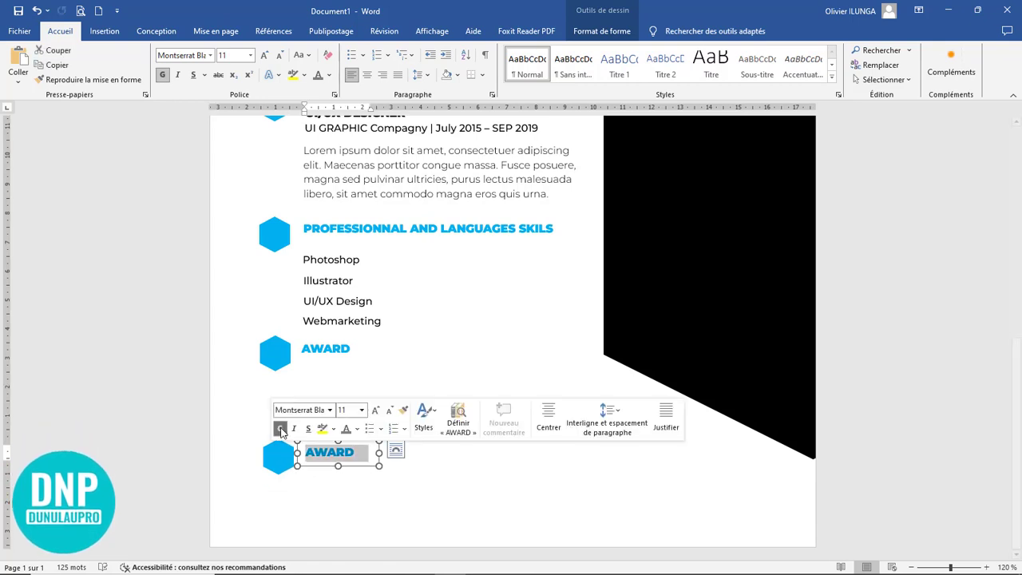
pyautogui.write('hobbi')
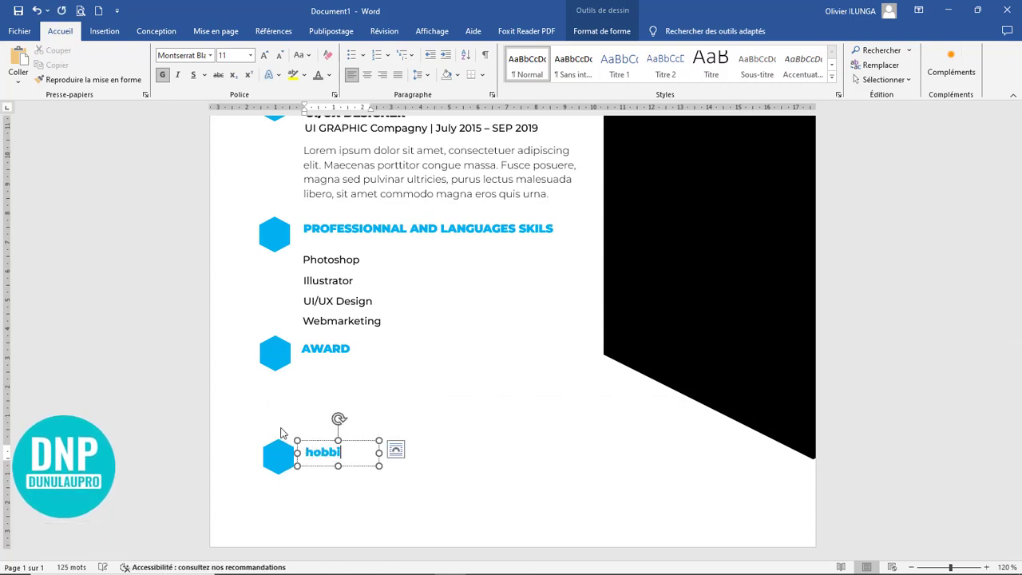
pyautogui.write('sies')
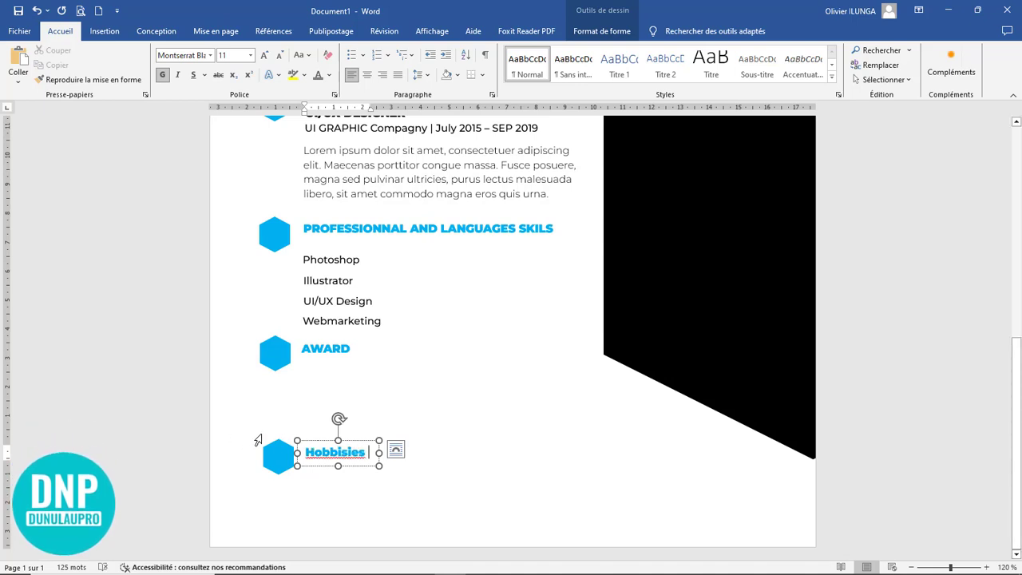
pyautogui.press('BackSpace')
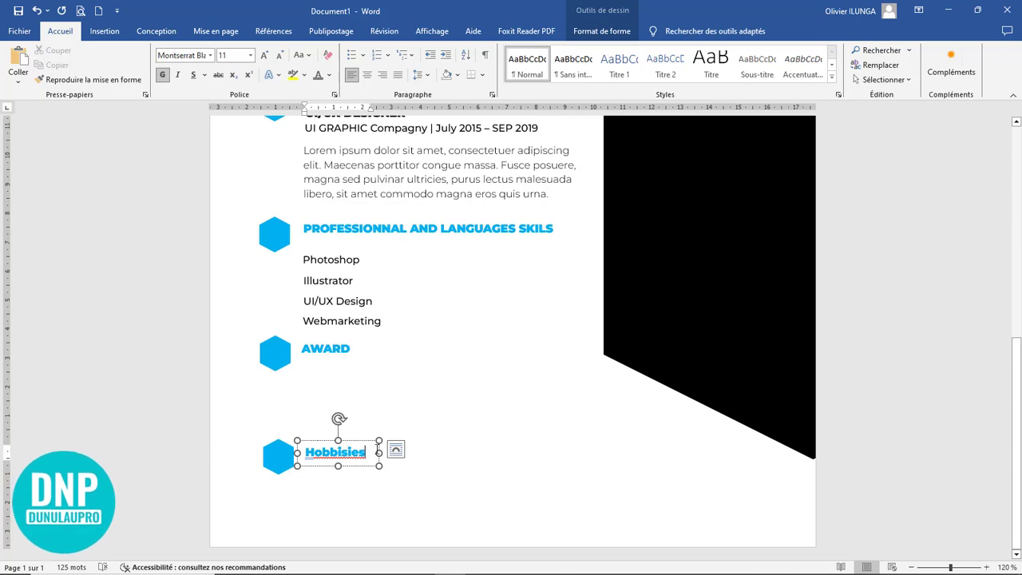
pyautogui.press('BackSpace')
pyautogui.press('BackSpace')
pyautogui.press('BackSpace')
pyautogui.write('es')
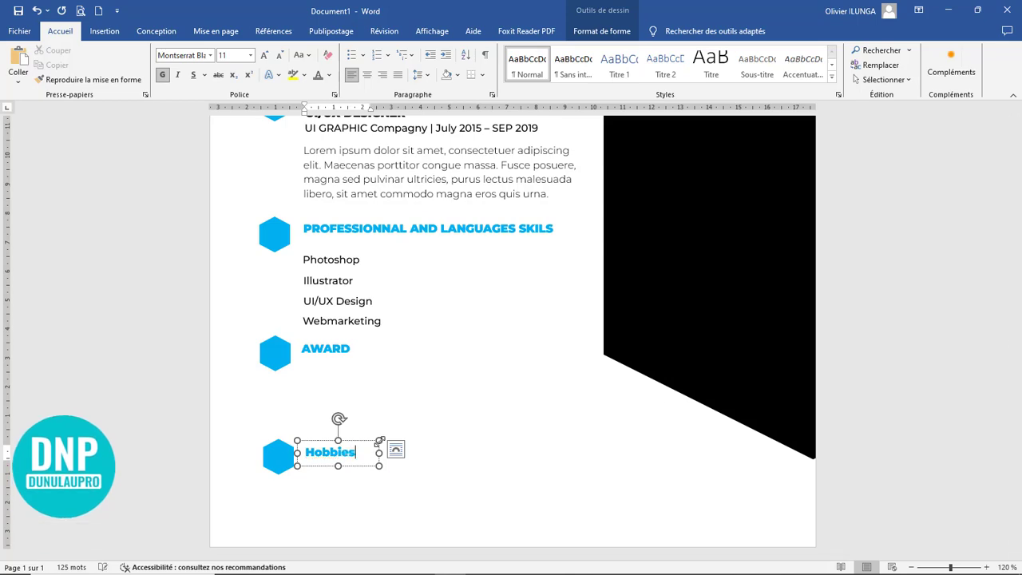
# Convert the Hobbies heading to uppercase.
pyautogui.click(418, 472)
pyautogui.scroll(-10, 395, 447)
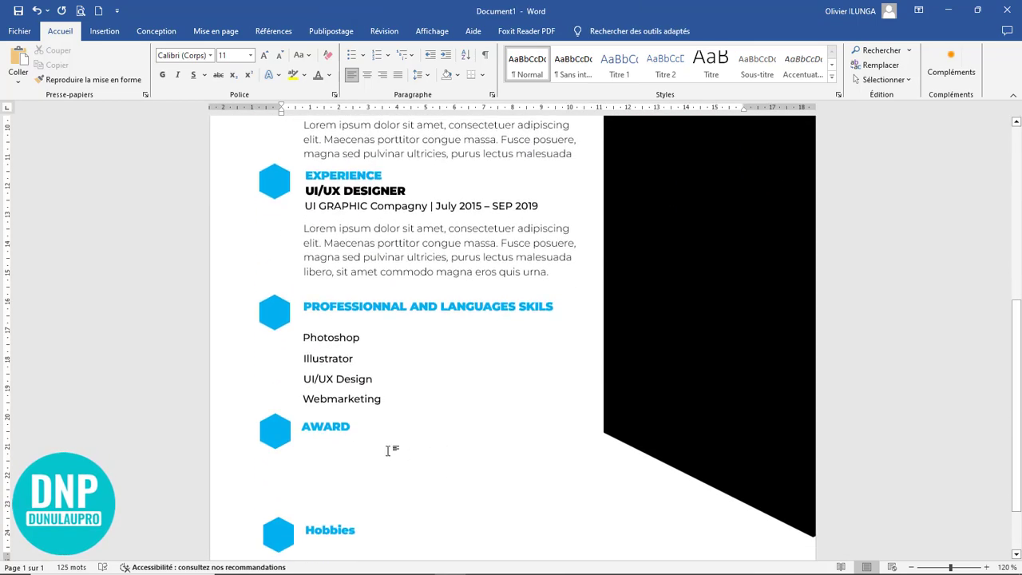
pyautogui.click(347, 452)
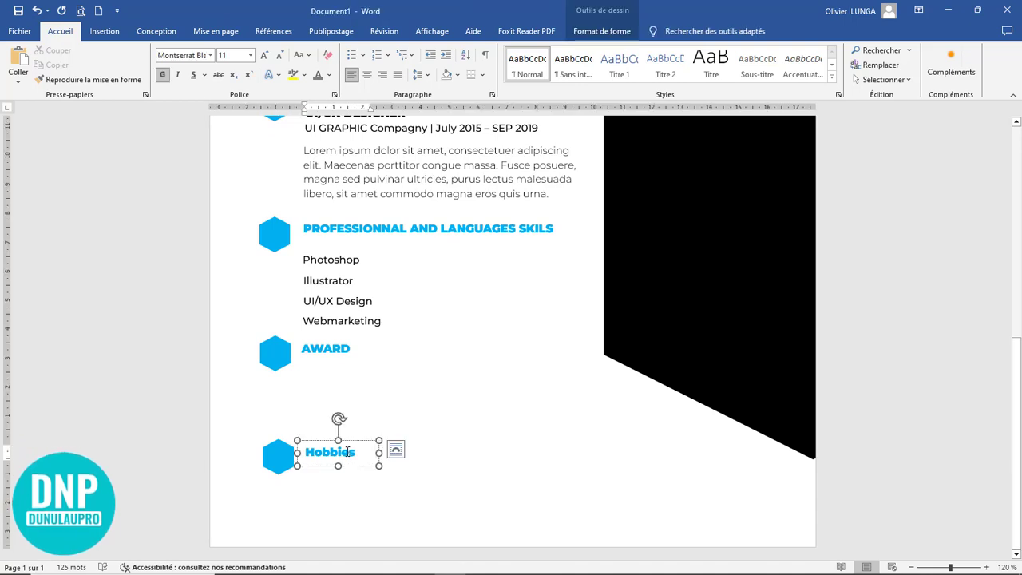
pyautogui.click(403, 464)
pyautogui.scroll(-10, 407, 463)
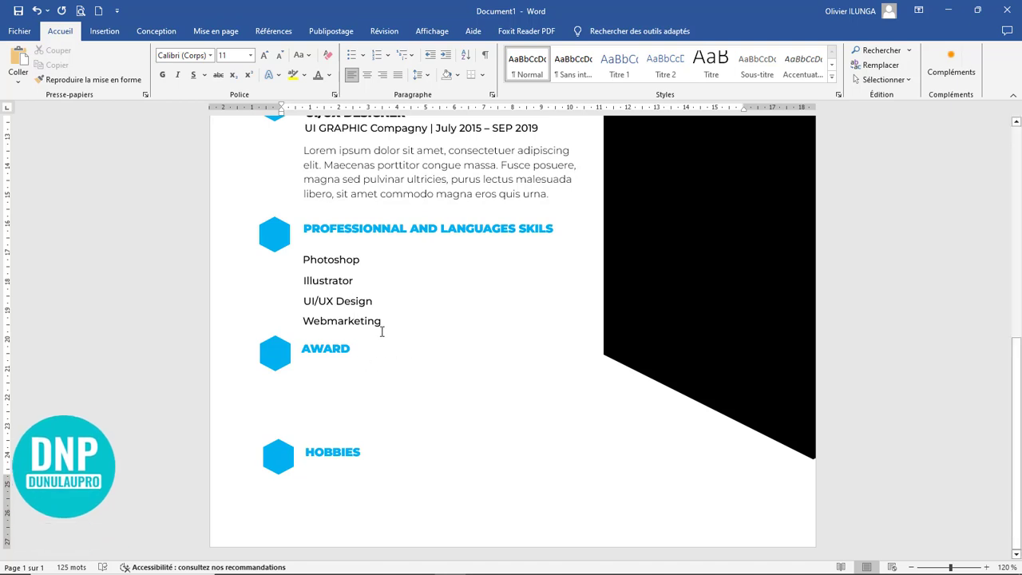
# Draw a thin horizontal rectangle about 5.59 cm wide and 0.27 cm high beside the Photoshop label.
pyautogui.scroll(2, 445, 322)
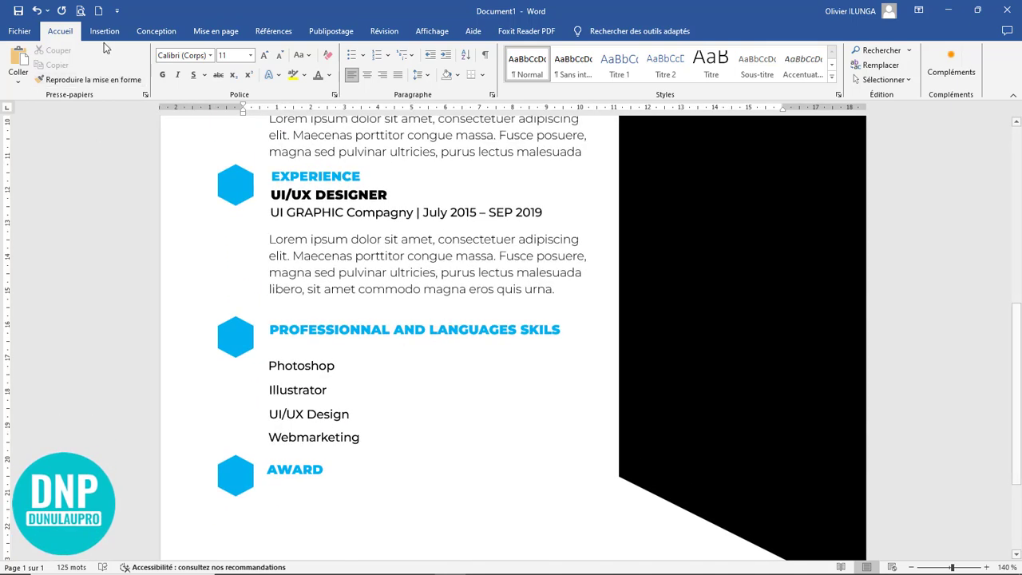
pyautogui.click(104, 32)
pyautogui.click(180, 72)
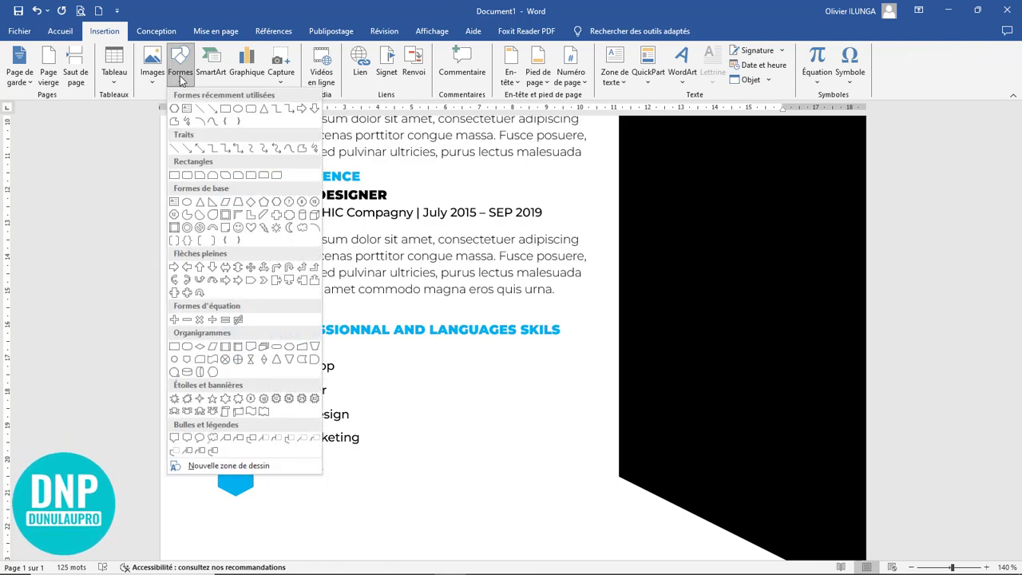
pyautogui.click(224, 109)
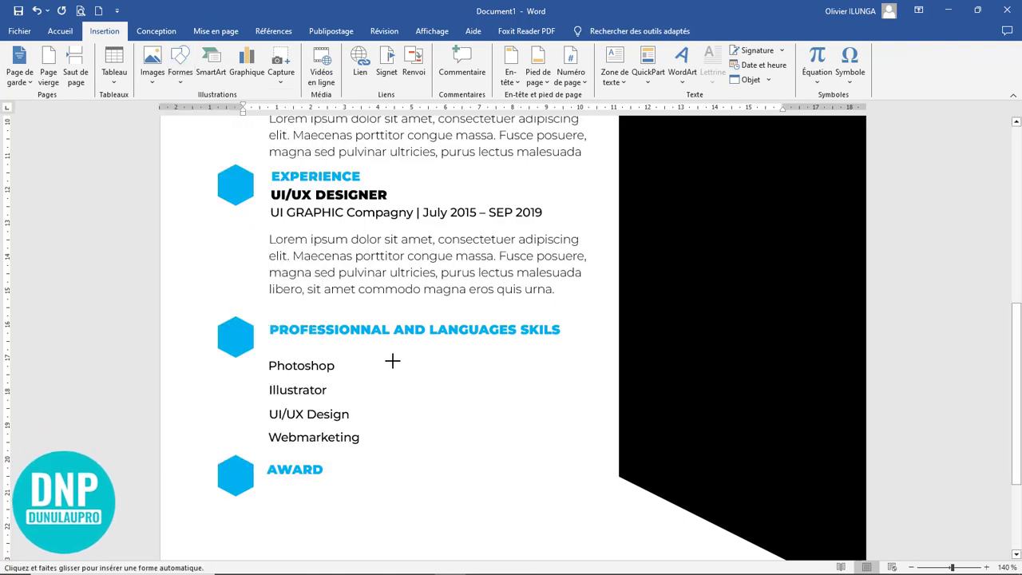
pyautogui.moveTo(581, 369); pyautogui.dragTo(582, 370)
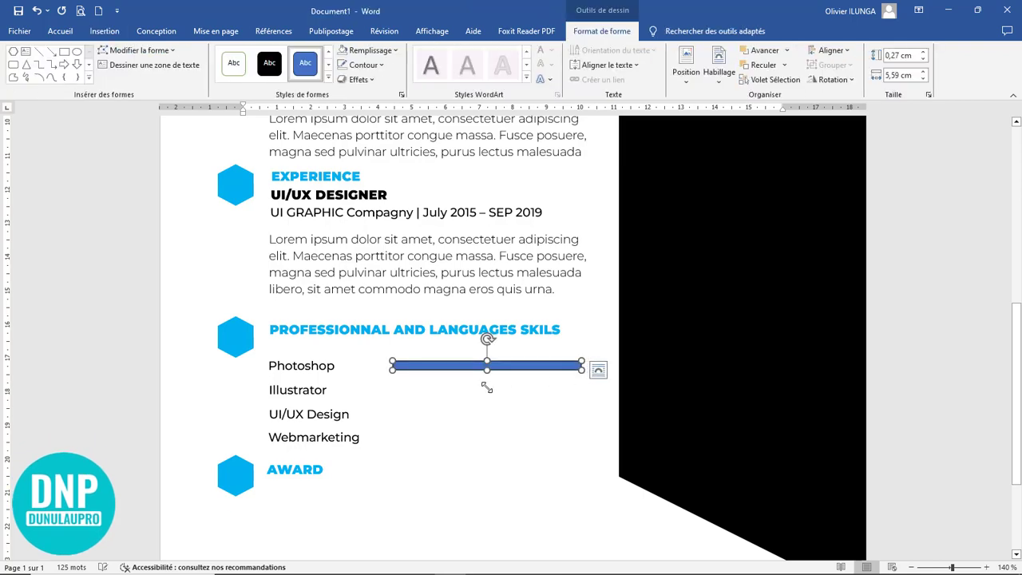
# Fill the bar beside Photoshop with dark gray from the theme colors and remove its outline.
pyautogui.scroll(5, 554, 392)
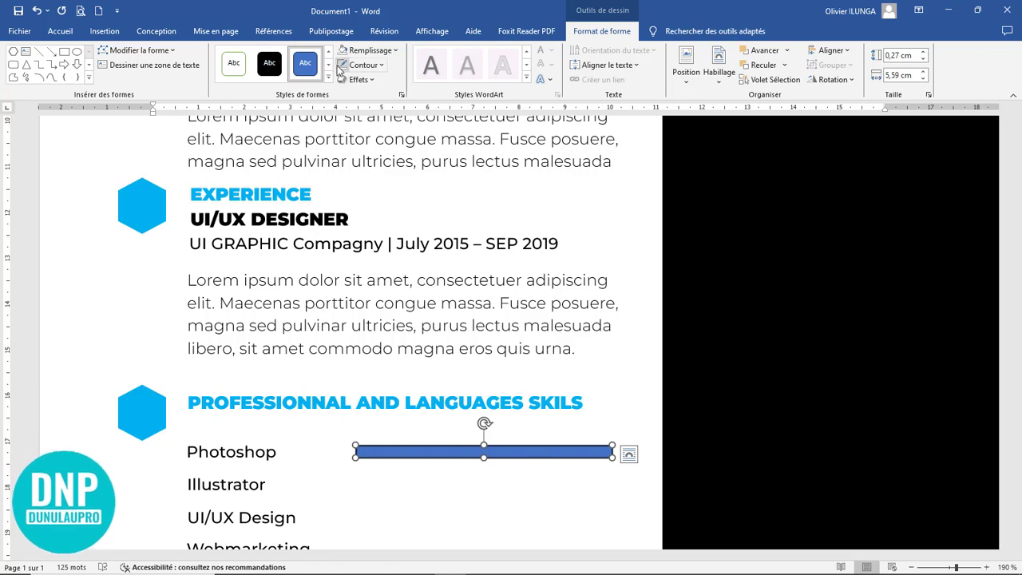
pyautogui.click(371, 53)
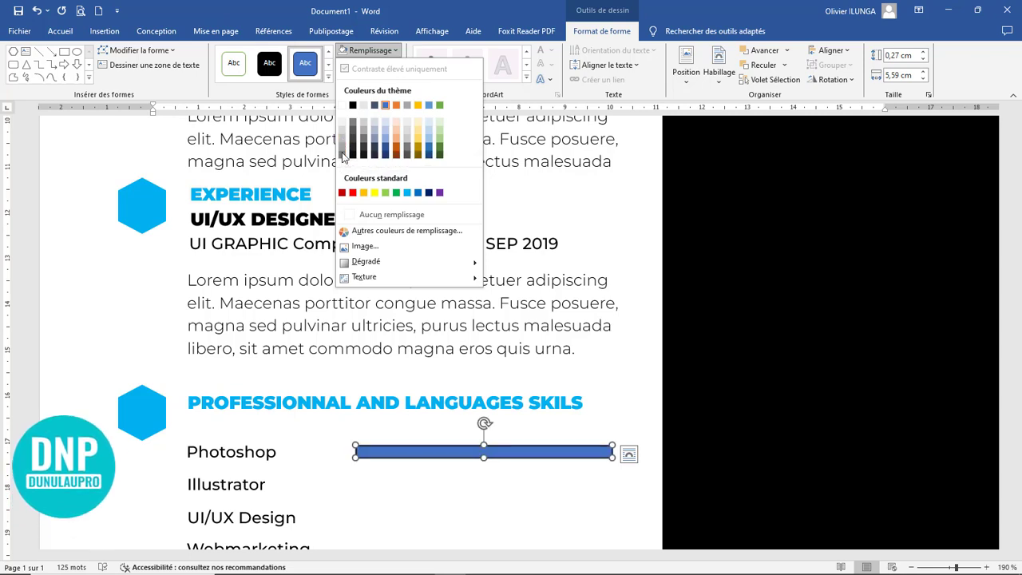
pyautogui.click(447, 460)
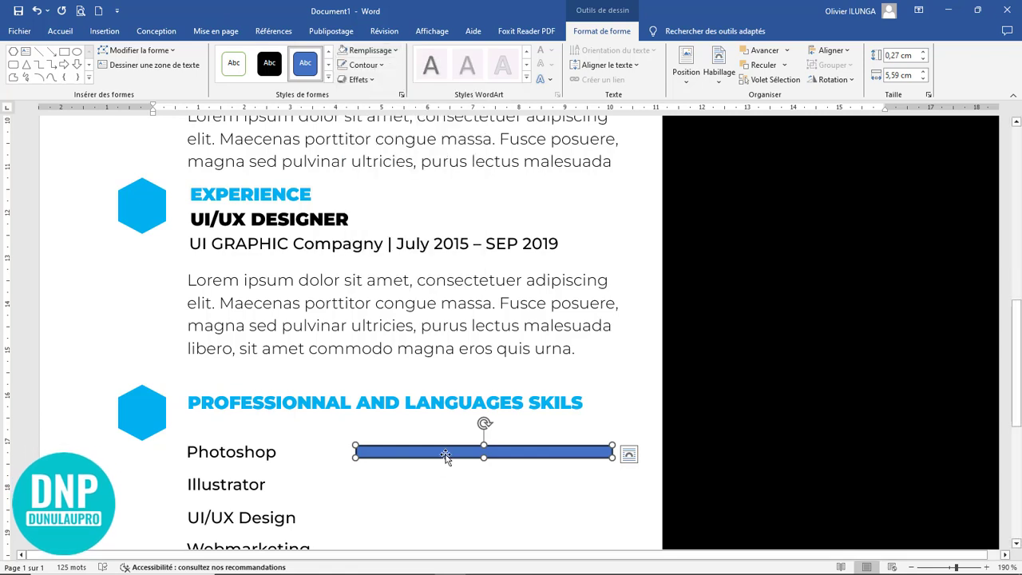
pyautogui.click(367, 52)
pyautogui.click(344, 159)
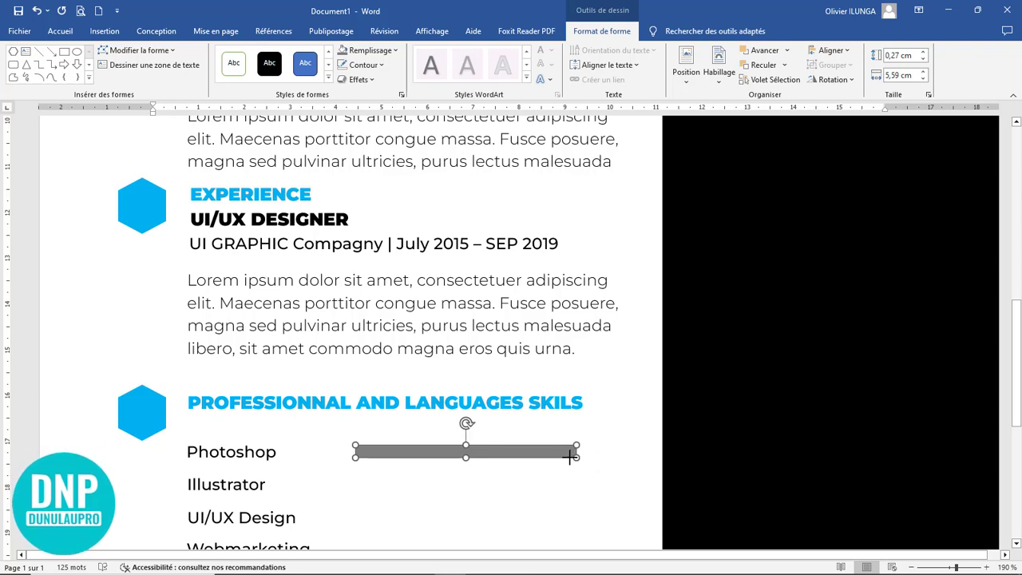
# Shorten the gray bar to about 3.95 cm and overlay a copy widened to about 6.29 cm, starting at the same left edge.
pyautogui.moveTo(538, 455); pyautogui.dragTo(497, 477)
pyautogui.moveTo(605, 476); pyautogui.dragTo(650, 476)
pyautogui.moveTo(441, 469); pyautogui.dragTo(436, 449)
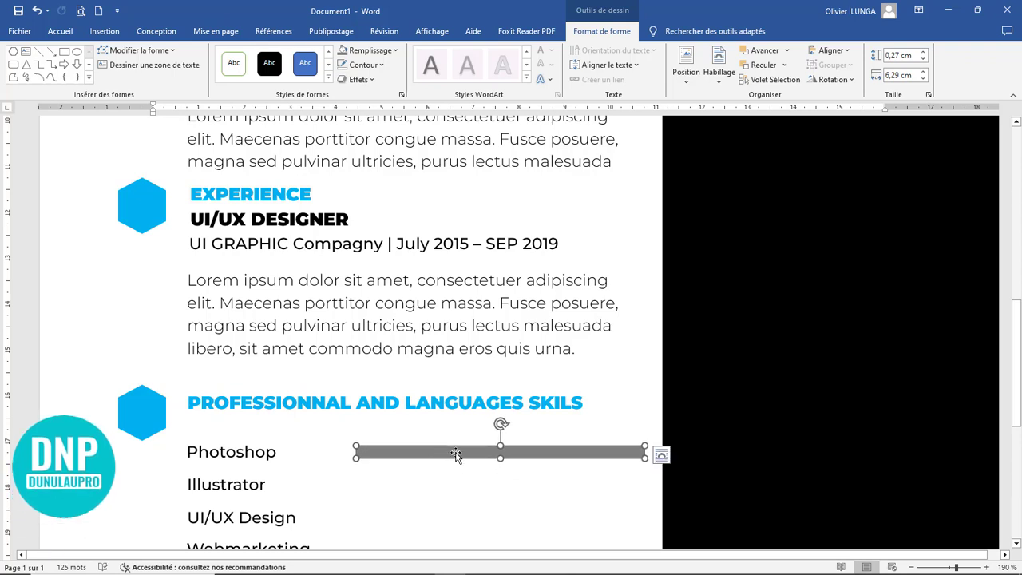
# Send the longer bar behind the shorter one and fill it with light gray.
pyautogui.click(785, 65)
pyautogui.click(789, 100)
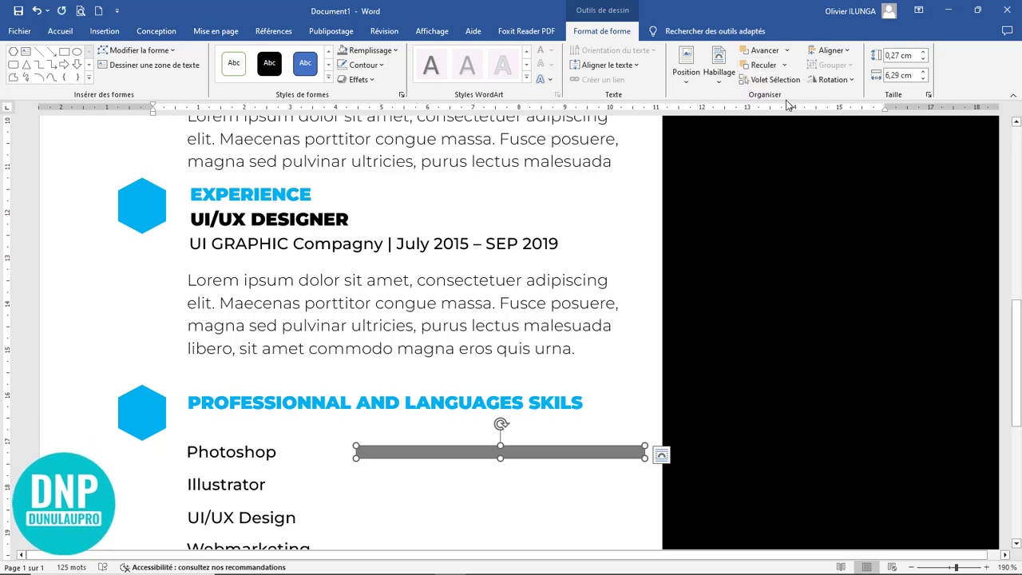
pyautogui.click(453, 453)
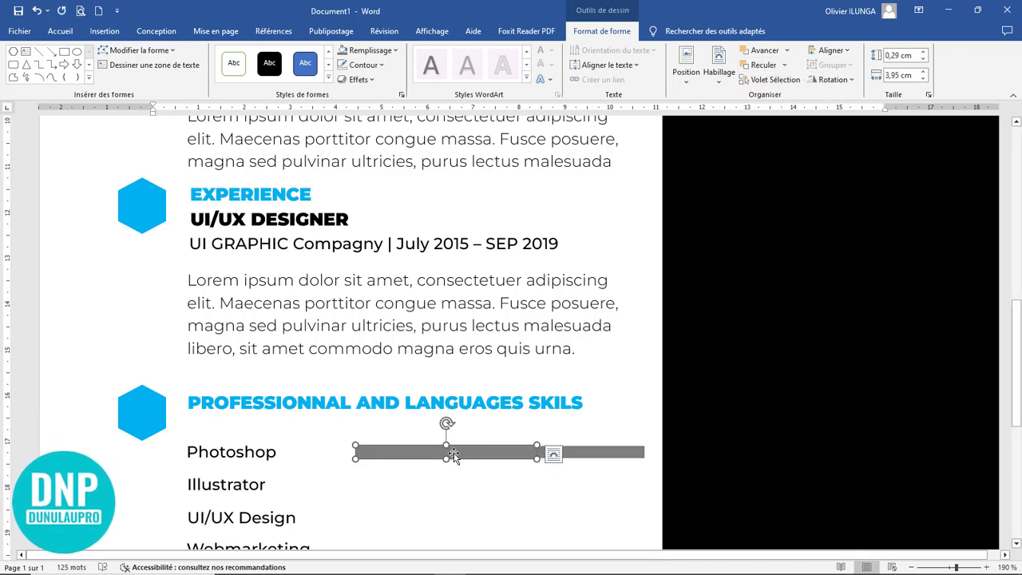
pyautogui.click(584, 456)
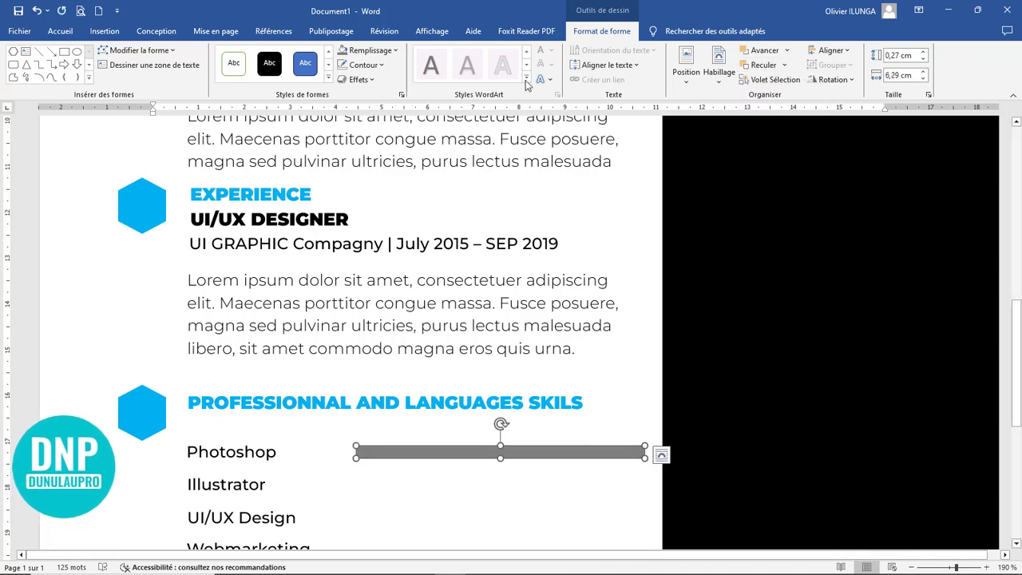
pyautogui.click(387, 51)
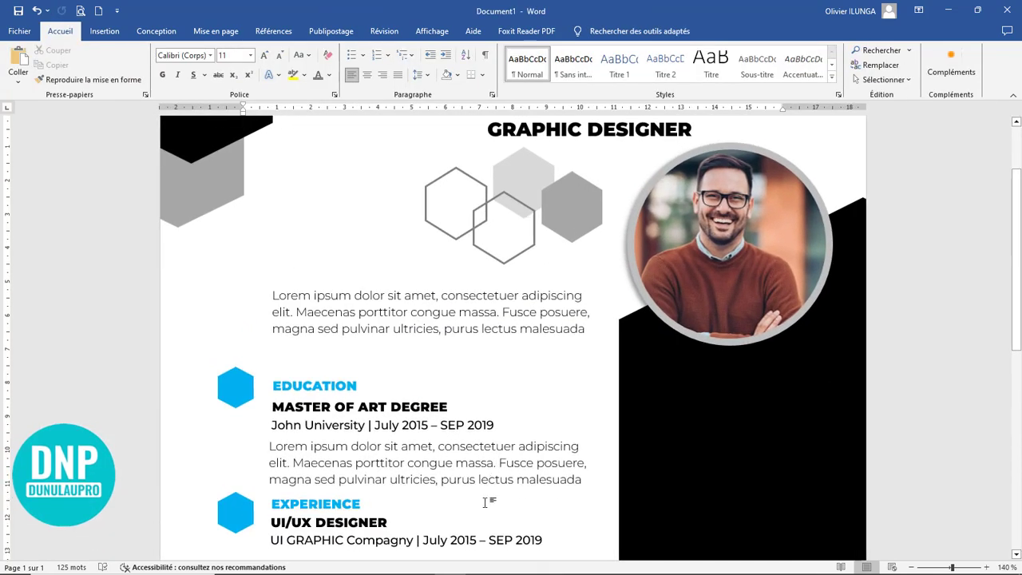
# Set the light gray bar's height to 0.29 cm to match the dark bar.
pyautogui.scroll(3, 488, 495)
pyautogui.scroll(-10, 487, 491)
pyautogui.keyDown('ctrl'); pyautogui.scroll(7, 499, 466); pyautogui.keyUp('ctrl')
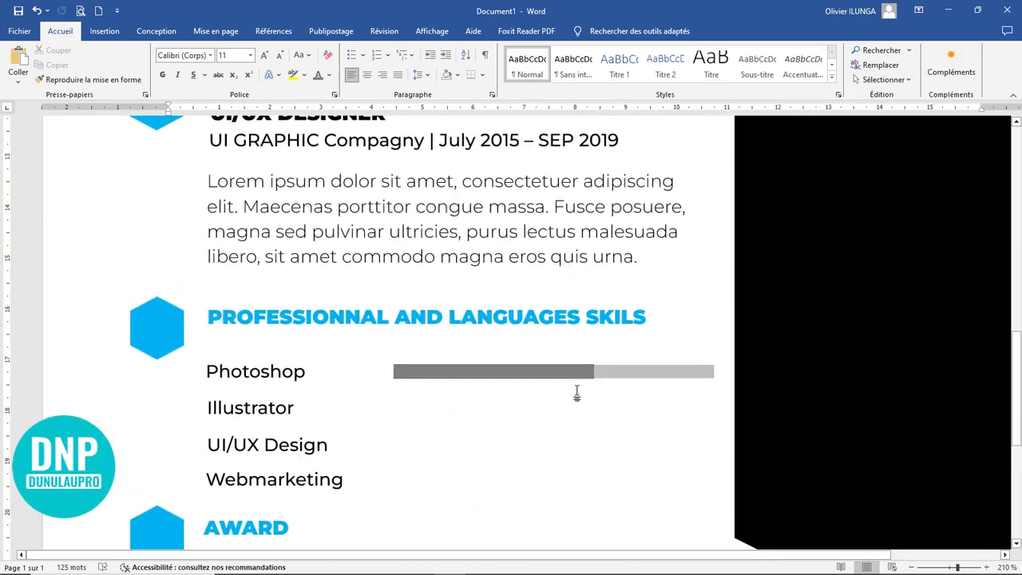
pyautogui.click(583, 372)
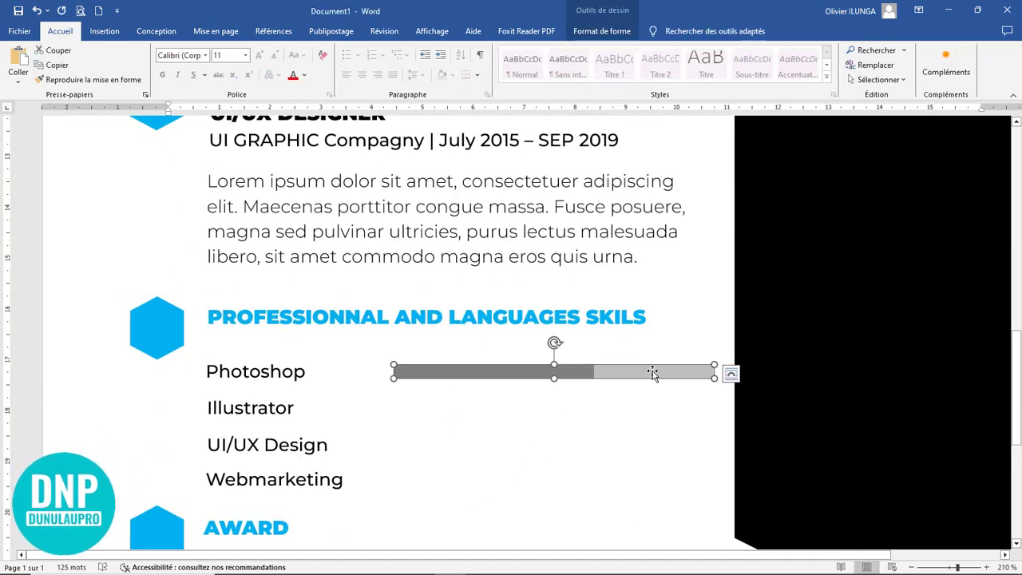
pyautogui.doubleClick(652, 372)
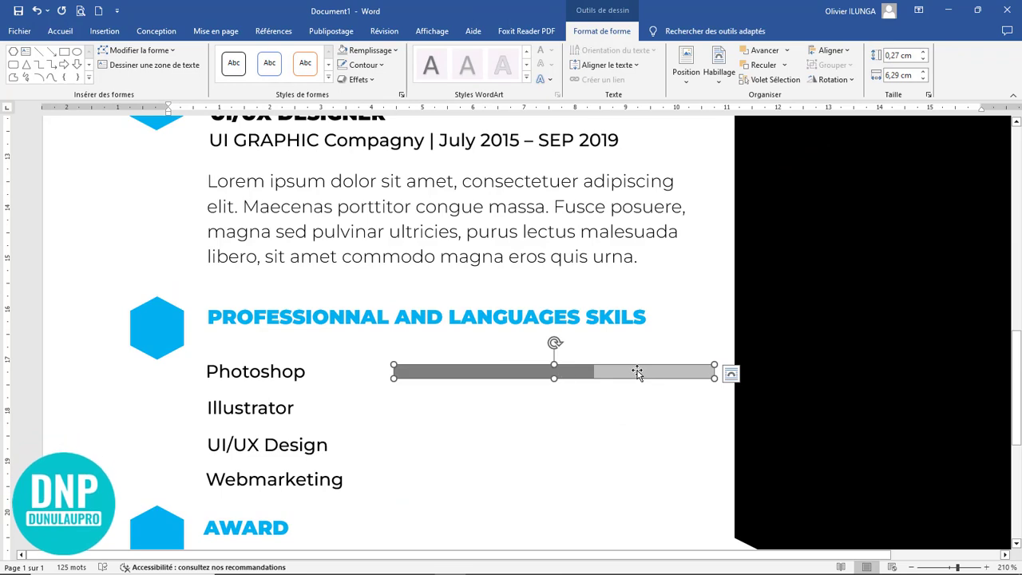
pyautogui.scroll(8, 542, 374)
pyautogui.click(535, 343)
pyautogui.scroll(-8, 532, 328)
pyautogui.doubleClick(532, 321)
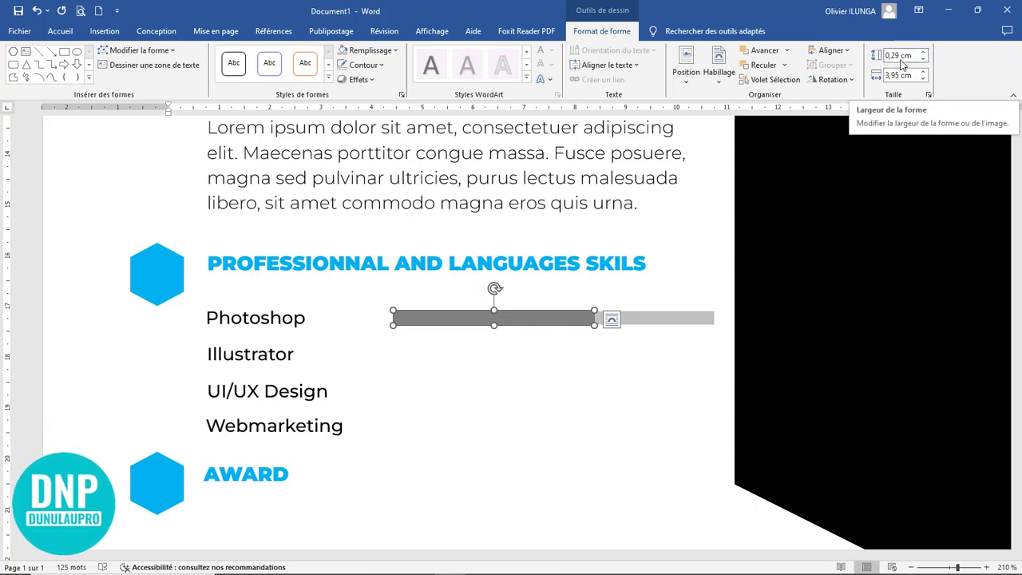
pyautogui.moveTo(594, 317); pyautogui.dragTo(713, 319)
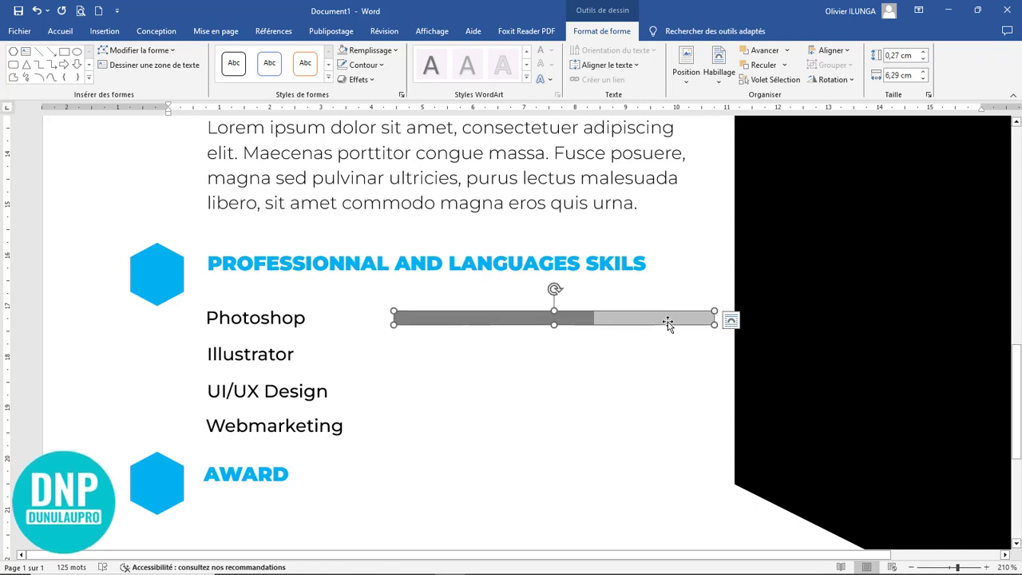
pyautogui.click(897, 55)
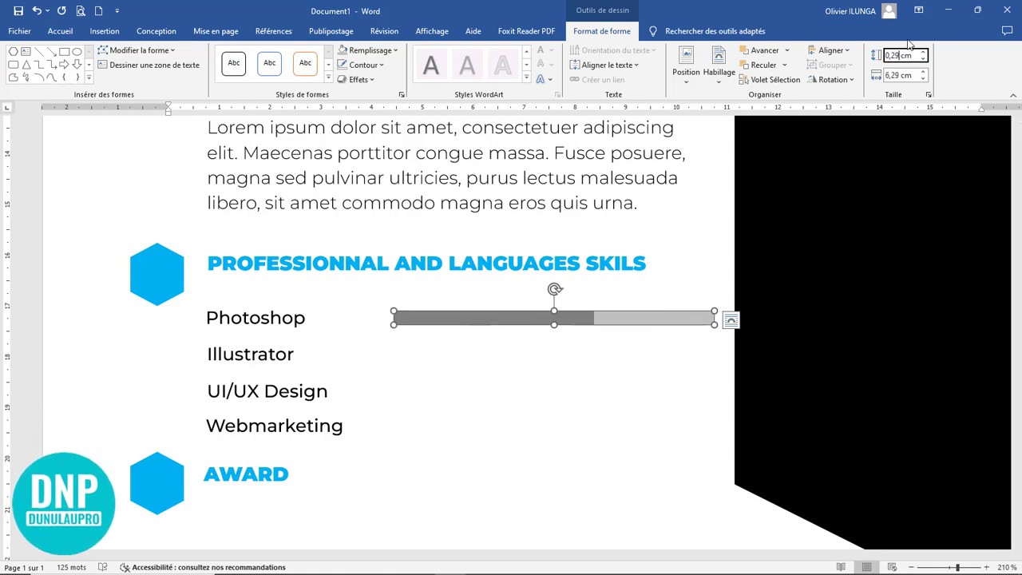
pyautogui.press('Return')
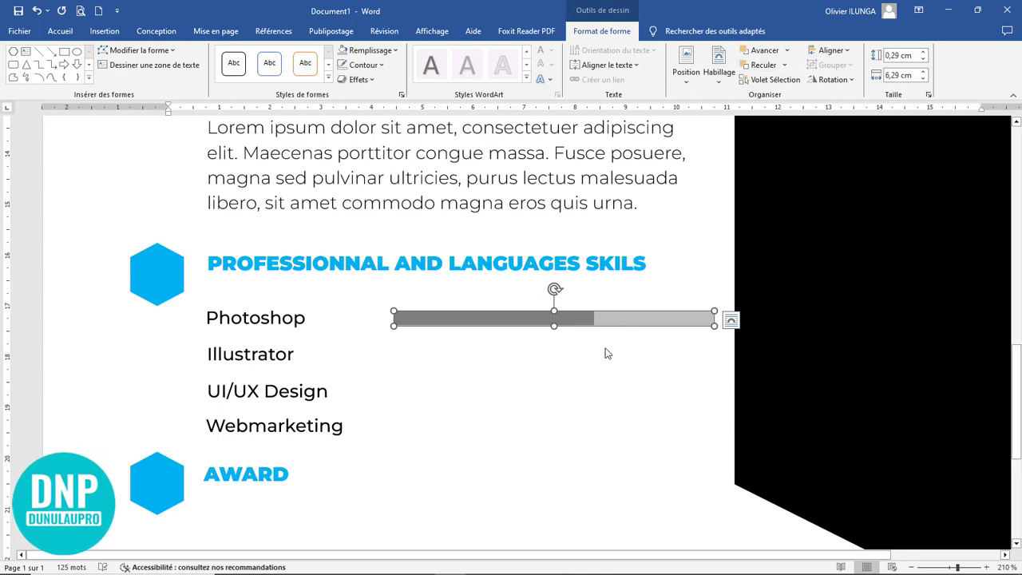
pyautogui.scroll(5, 623, 337)
pyautogui.click(634, 354)
pyautogui.scroll(-6, 634, 354)
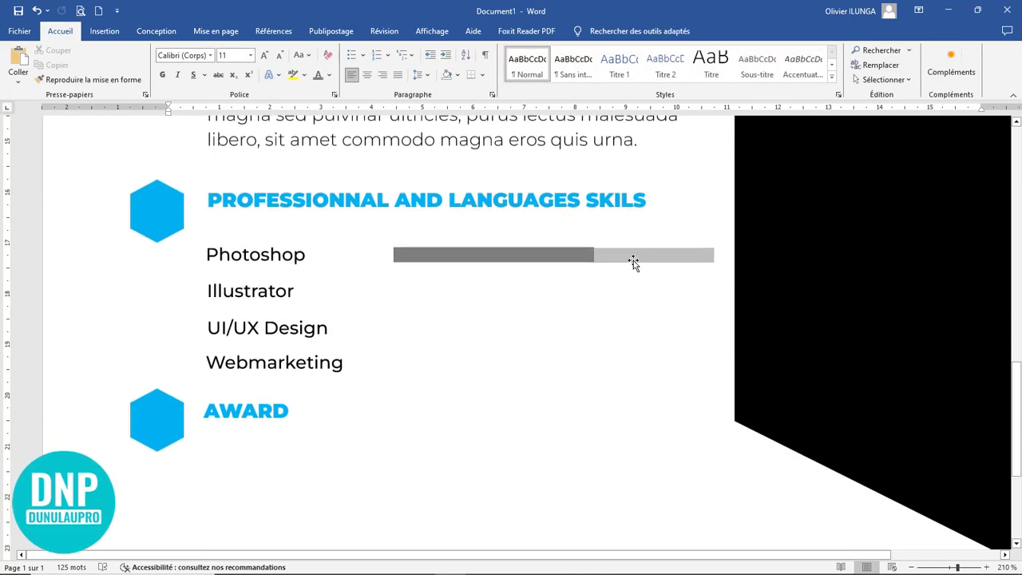
pyautogui.click(633, 261)
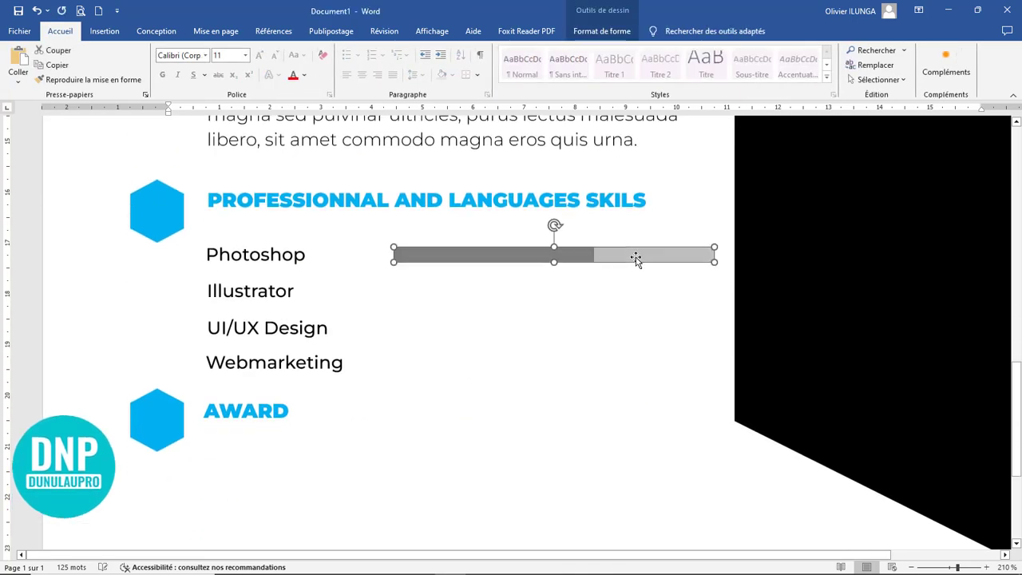
pyautogui.scroll(5, 622, 301)
pyautogui.scroll(-4, 561, 296)
# Group the dark and light gray bars beside Photoshop into one object.
pyautogui.scroll(-7, 550, 328)
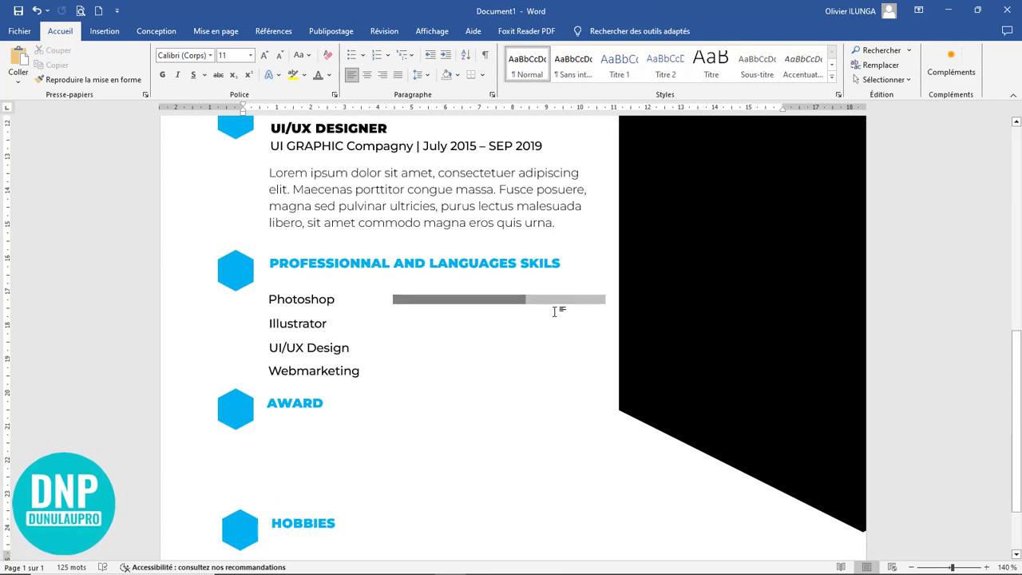
pyautogui.click(496, 299)
pyautogui.keyDown('shift'); pyautogui.click(593, 301); pyautogui.keyUp('shift')
pyautogui.click(174, 36)
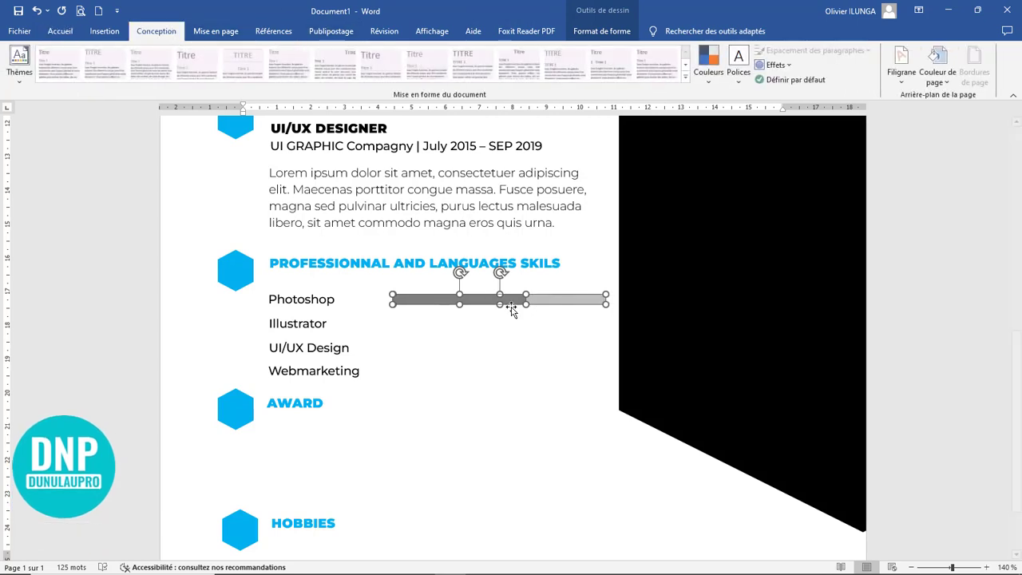
pyautogui.click(599, 31)
pyautogui.click(830, 64)
pyautogui.click(834, 80)
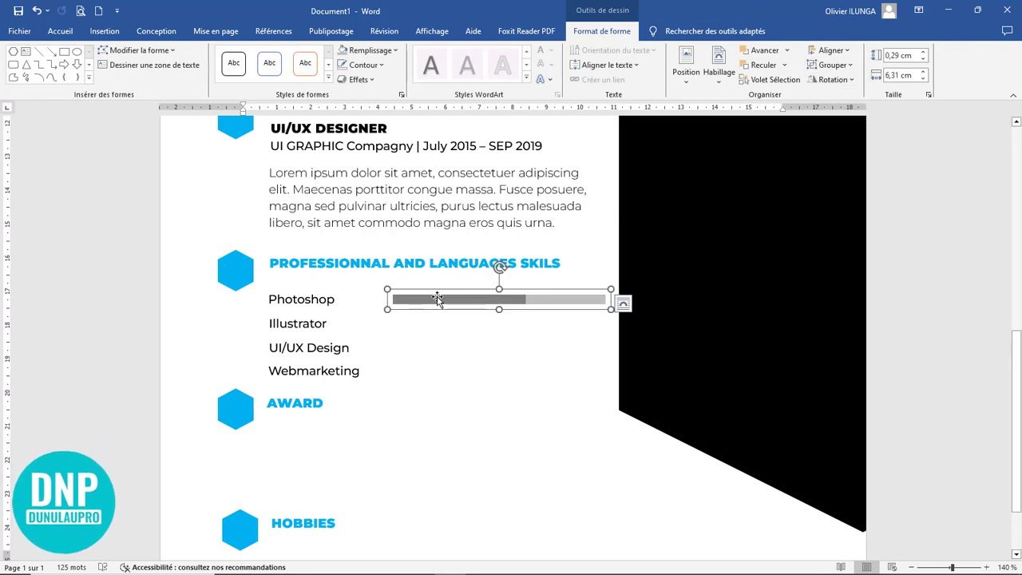
# Place copies of the grouped skill bar beside Illustrator, UI/UX Design and Webmarketing.
pyautogui.moveTo(438, 300); pyautogui.dragTo(446, 343)
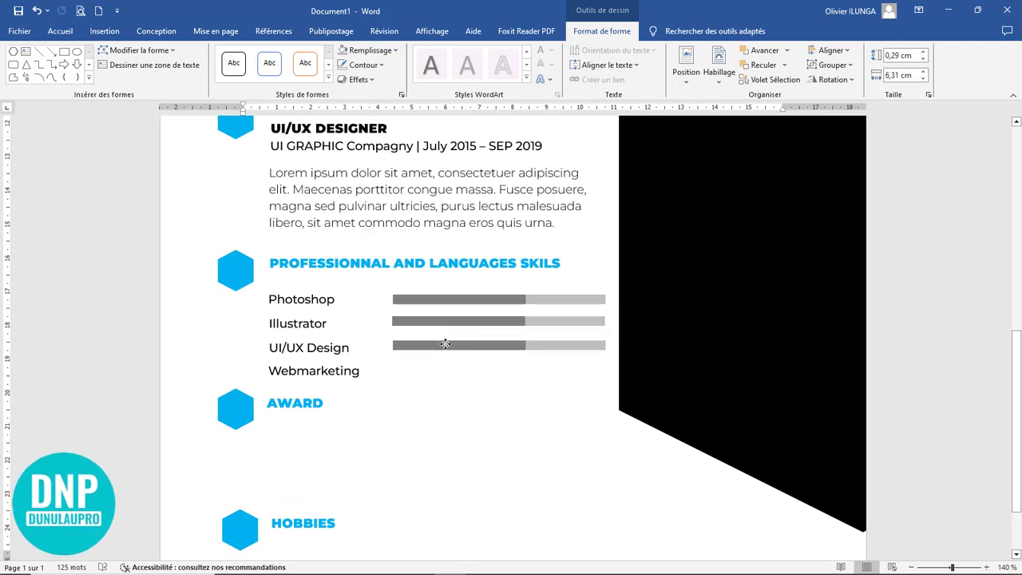
pyautogui.click(445, 344)
pyautogui.moveTo(445, 344); pyautogui.dragTo(444, 364)
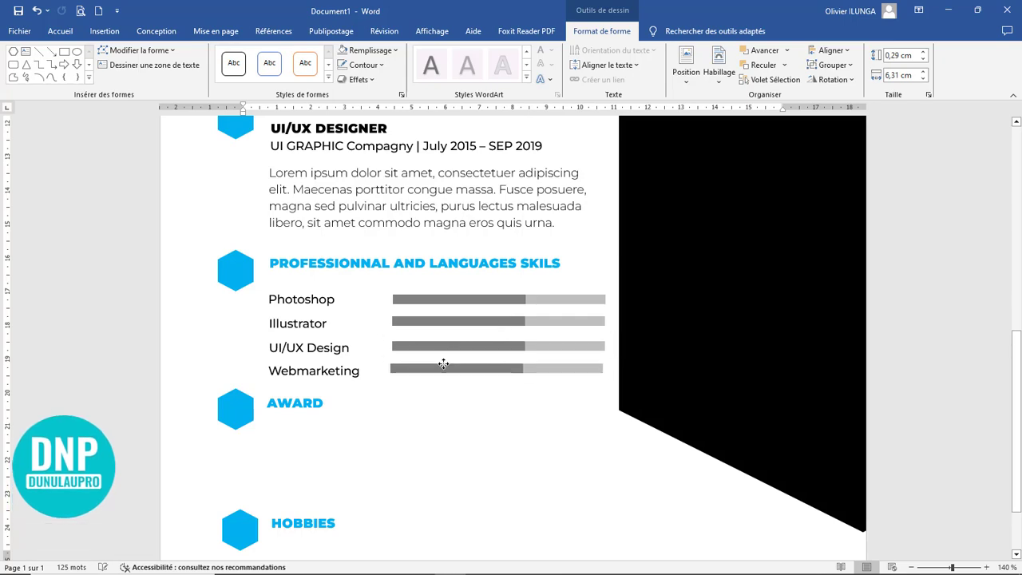
pyautogui.click(485, 401)
pyautogui.scroll(-5, 491, 383)
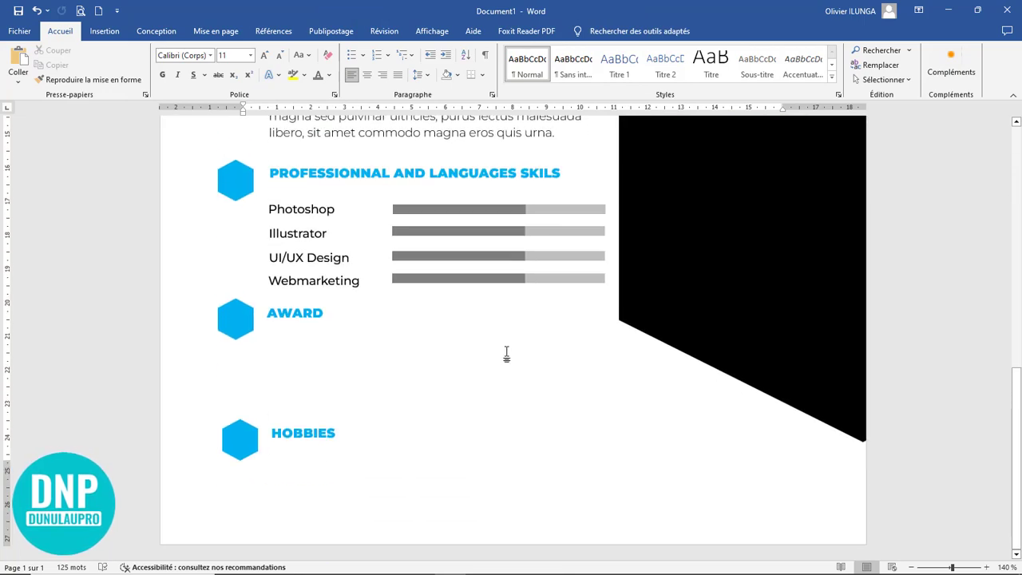
# Nudge the Webmarketing, UI/UX Design and Illustrator bars slightly down to line up with their labels.
pyautogui.click(445, 279)
pyautogui.hotkey('ctrl', 'Down')
pyautogui.hotkey('ctrl', 'Down')
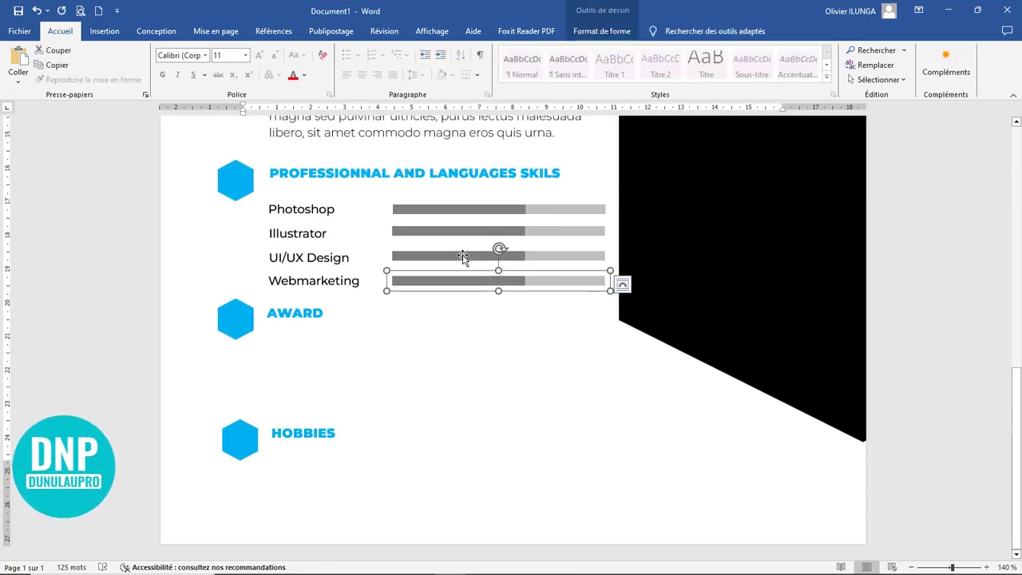
pyautogui.click(464, 256)
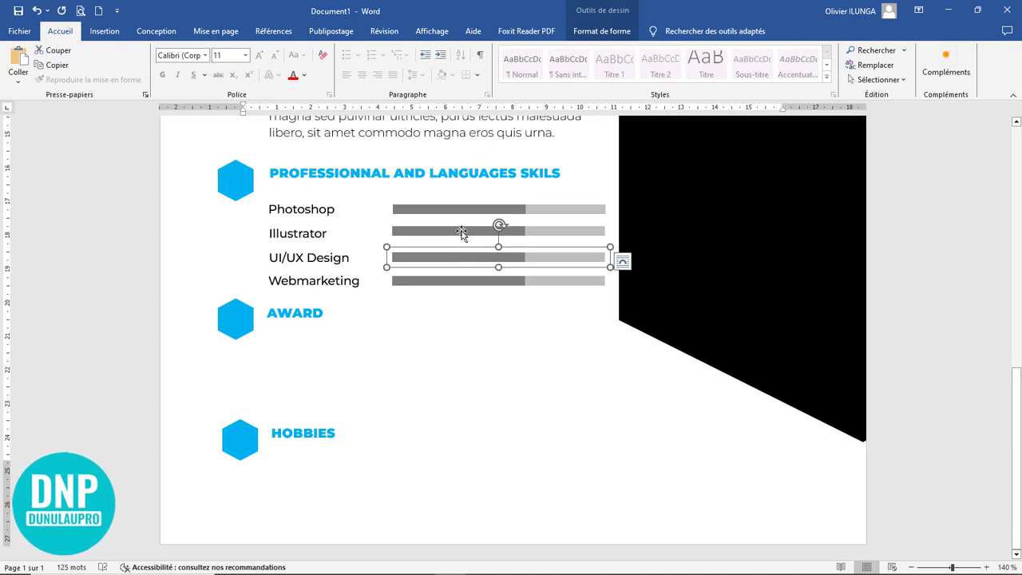
pyautogui.click(461, 231)
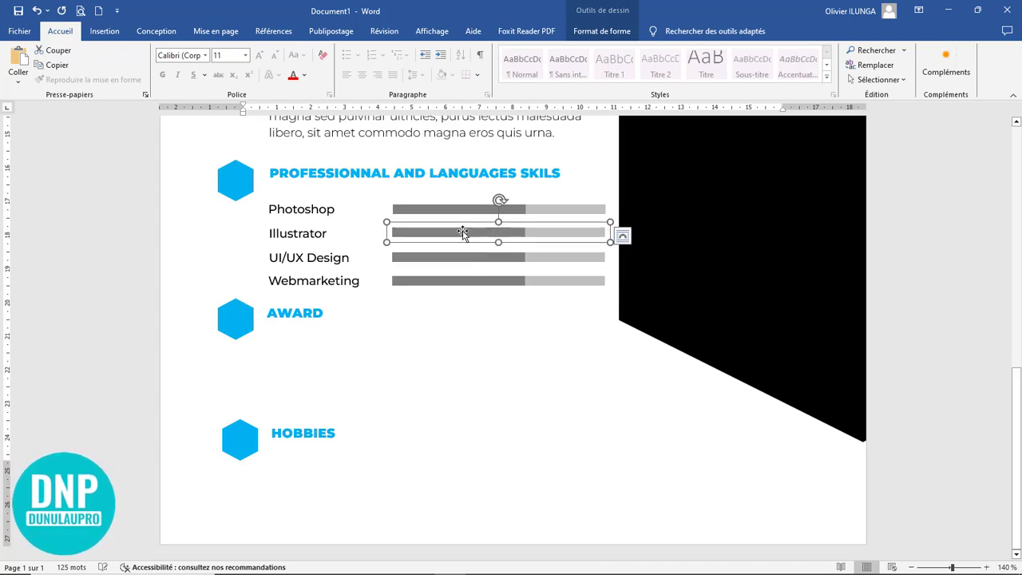
# Shorten the dark part of the Webmarketing bar to about half its length and extend the UI/UX Design one to about 80%.
pyautogui.click(521, 285)
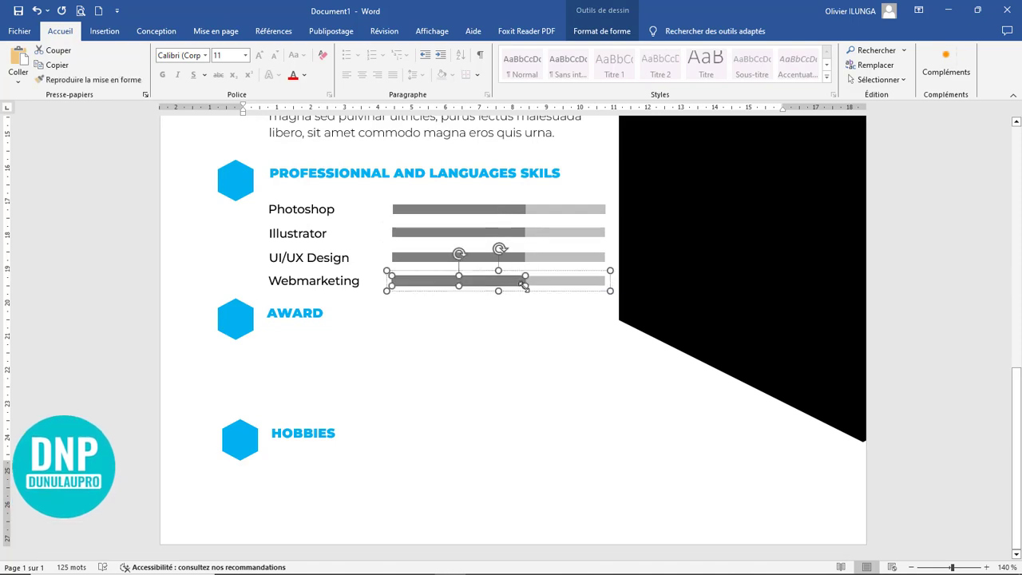
pyautogui.moveTo(521, 284); pyautogui.dragTo(499, 285)
pyautogui.click(526, 262)
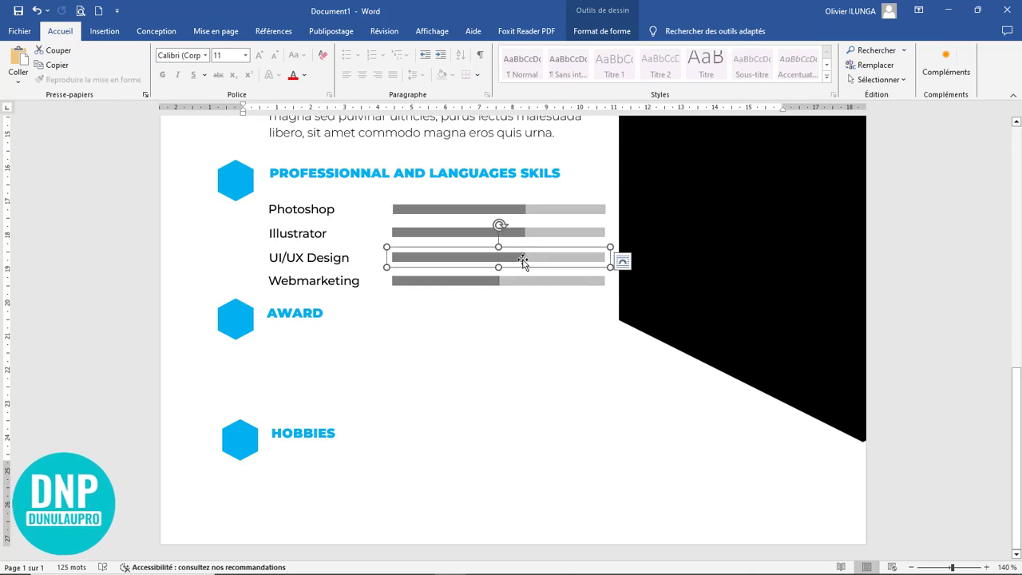
pyautogui.click(523, 258)
pyautogui.moveTo(526, 261); pyautogui.dragTo(563, 262)
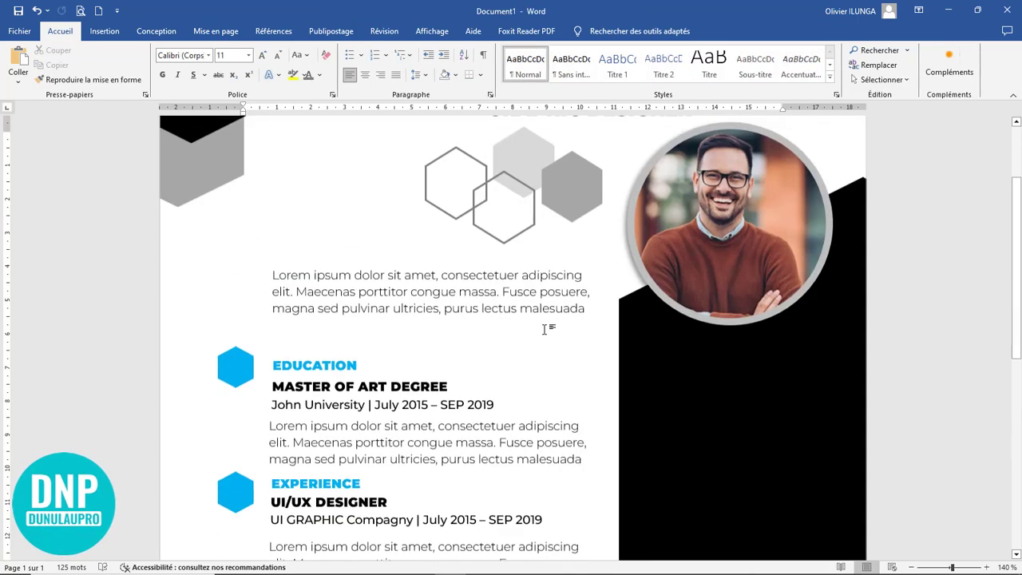
pyautogui.scroll(-6, 545, 329)
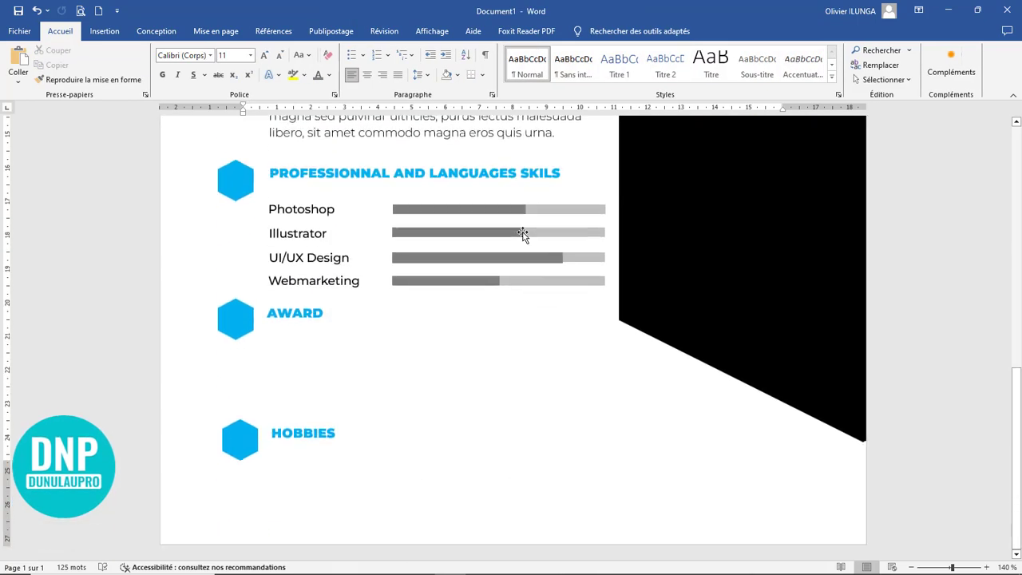
# Extend the dark part of the Illustrator skill bar to about 90% of the bar's length.
pyautogui.click(524, 233)
pyautogui.click(525, 234)
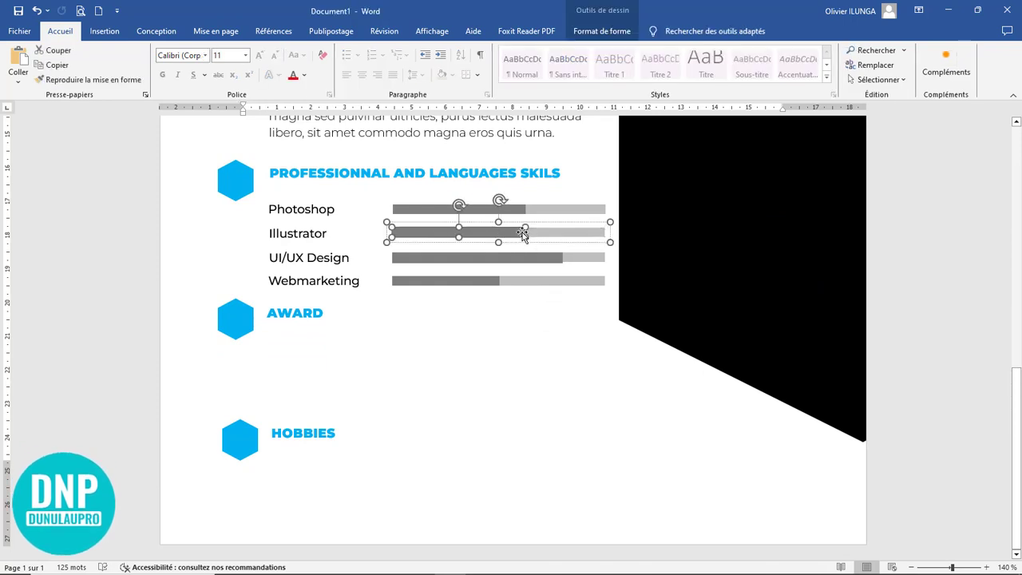
pyautogui.moveTo(525, 236); pyautogui.dragTo(588, 237)
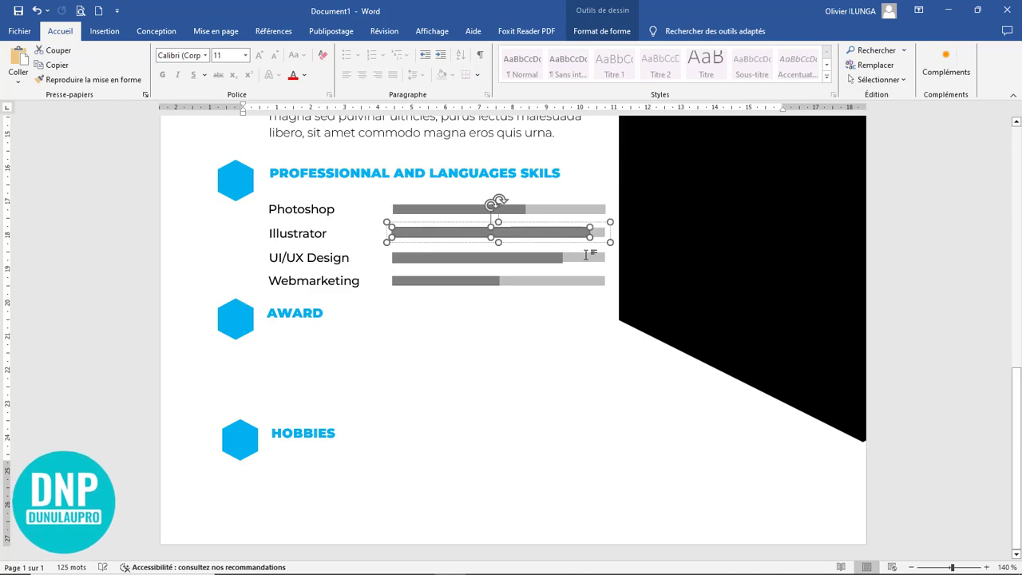
pyautogui.click(575, 344)
pyautogui.scroll(10, 575, 344)
pyautogui.scroll(-6, 573, 347)
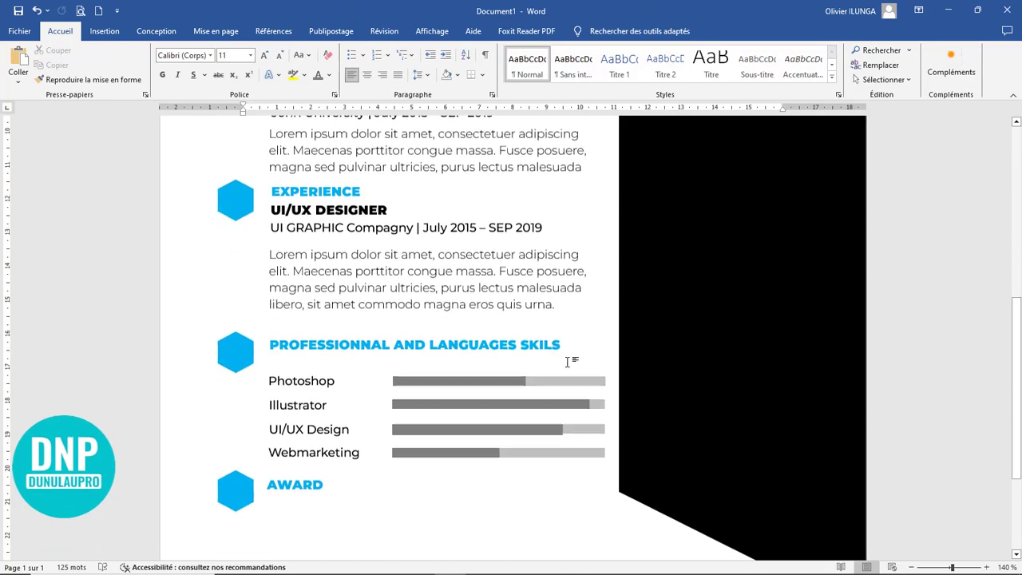
# Adjust the height of the dark part of the UI/UX Design bar, trying 0,3 cm, to match its light bar.
pyautogui.click(558, 385)
pyautogui.doubleClick(557, 386)
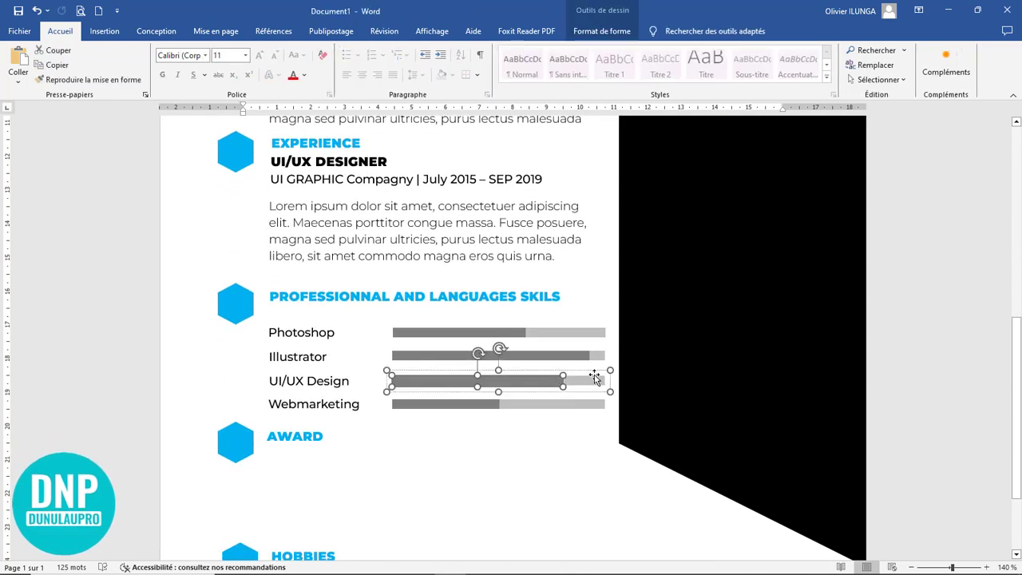
pyautogui.click(900, 55)
pyautogui.write('0,3')
pyautogui.press('Return')
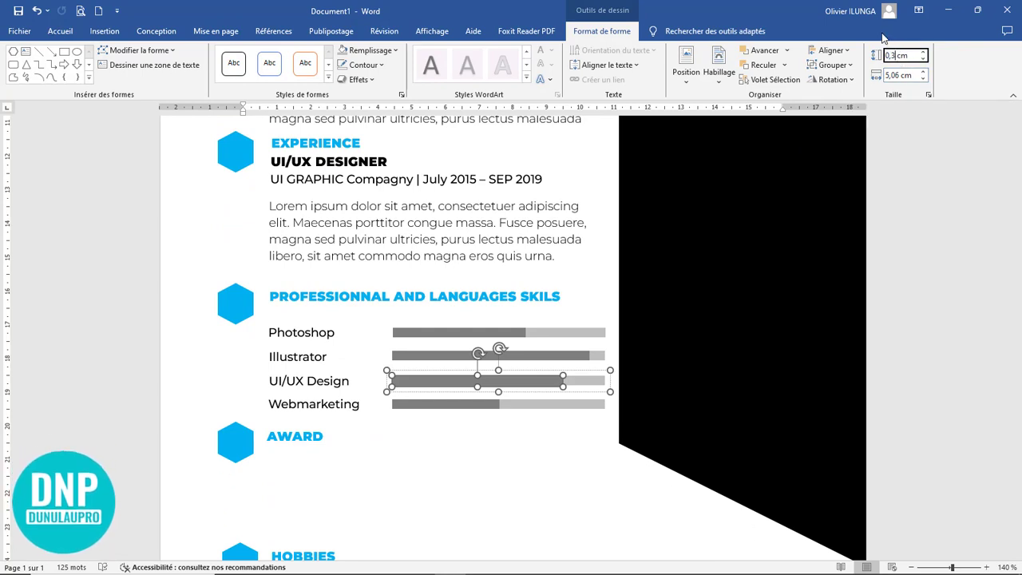
pyautogui.write('9')
pyautogui.press('Return')
# Extend the dark part of the Photoshop skill bar to about 70% of the bar's length.
pyautogui.click(494, 335)
pyautogui.click(511, 334)
pyautogui.moveTo(530, 332); pyautogui.dragTo(547, 337)
pyautogui.click(548, 434)
pyautogui.scroll(5, 548, 433)
pyautogui.scroll(-5, 548, 426)
pyautogui.scroll(-7, 551, 427)
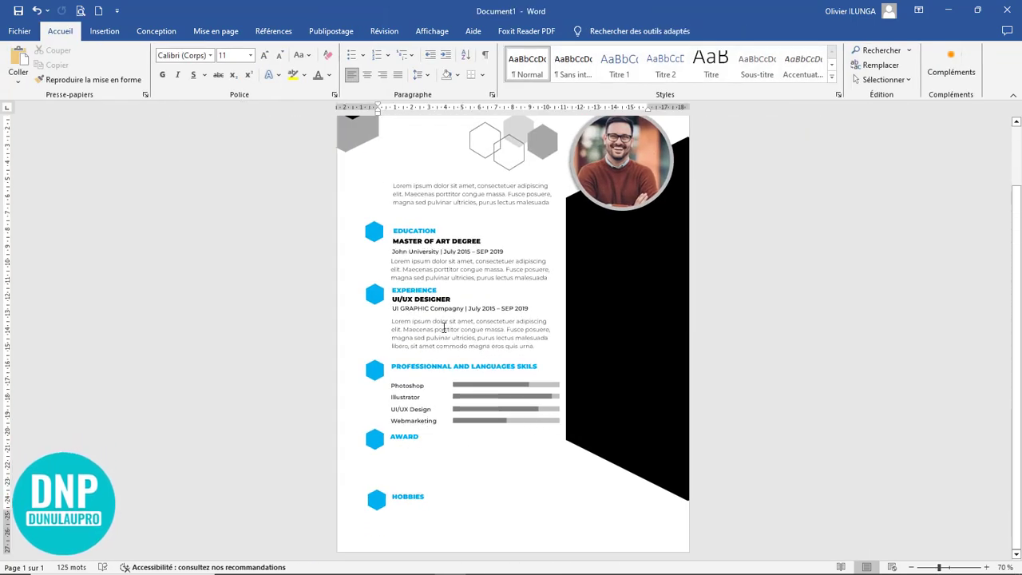
# Place a copy of the UI/UX DESIGNER subtitle directly below the AWARD heading.
pyautogui.click(438, 301)
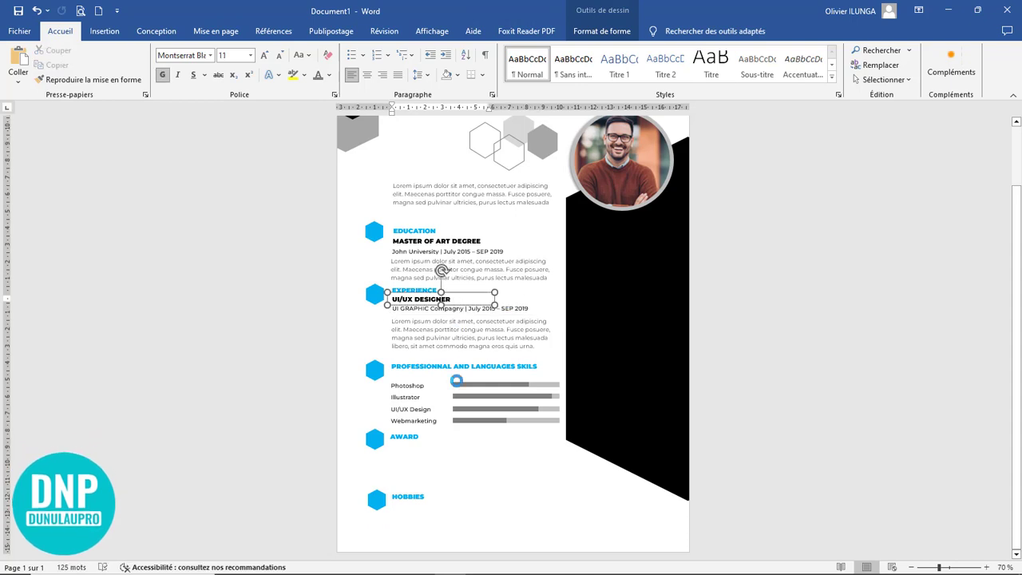
pyautogui.press('Left')
pyautogui.press('Left')
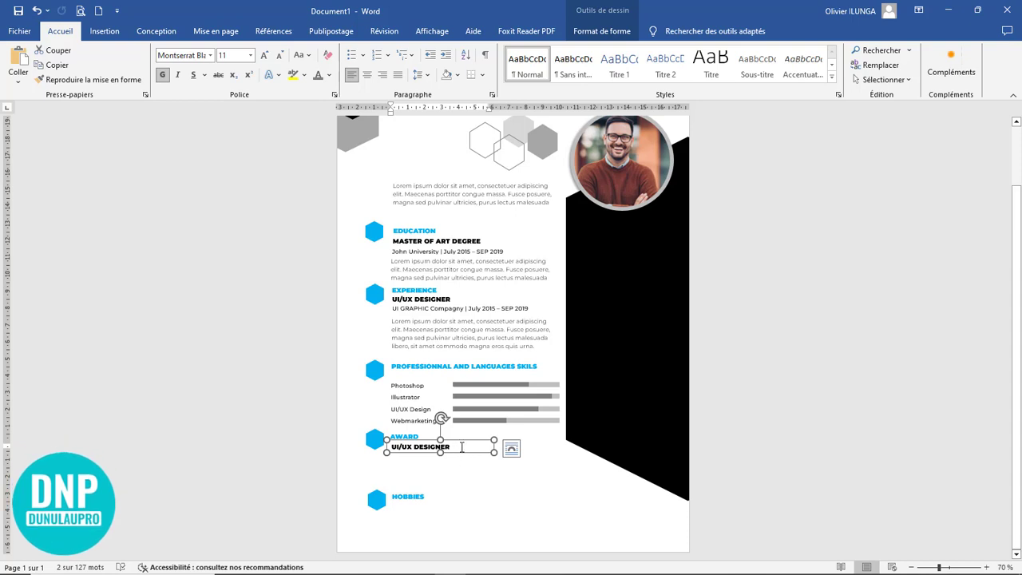
# Place a copy of the Experience section's lorem ipsum paragraph below the UI/UX DESIGNER subtitle in the Award section.
pyautogui.click(475, 328)
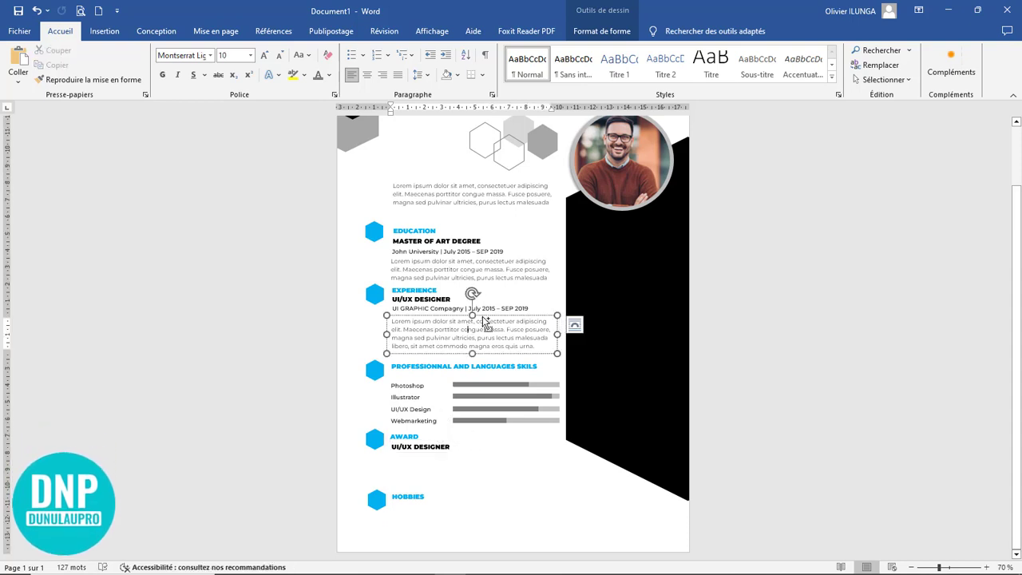
pyautogui.moveTo(487, 319); pyautogui.dragTo(482, 438)
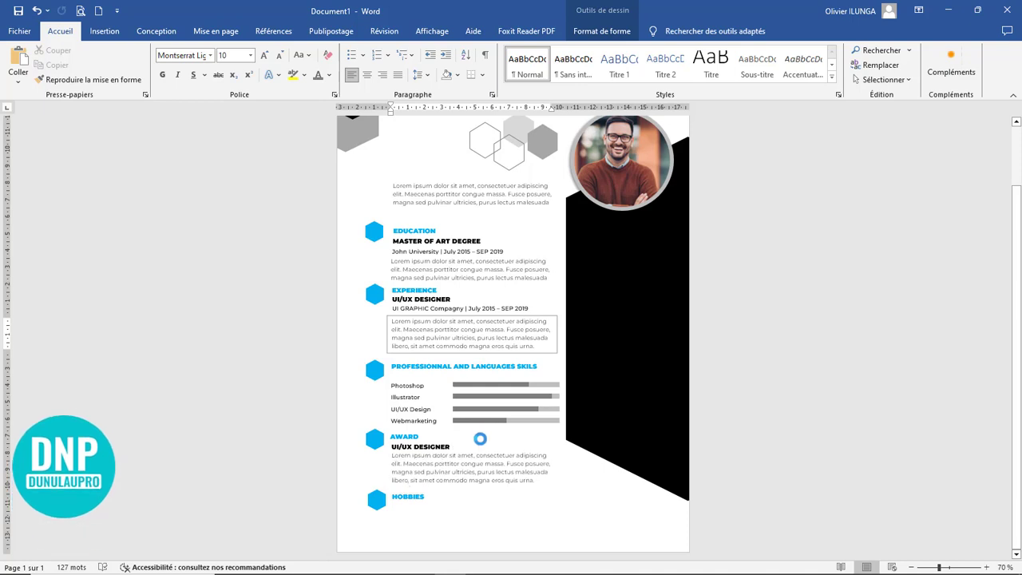
pyautogui.click(471, 503)
pyautogui.scroll(1, 474, 495)
pyautogui.scroll(-1, 474, 494)
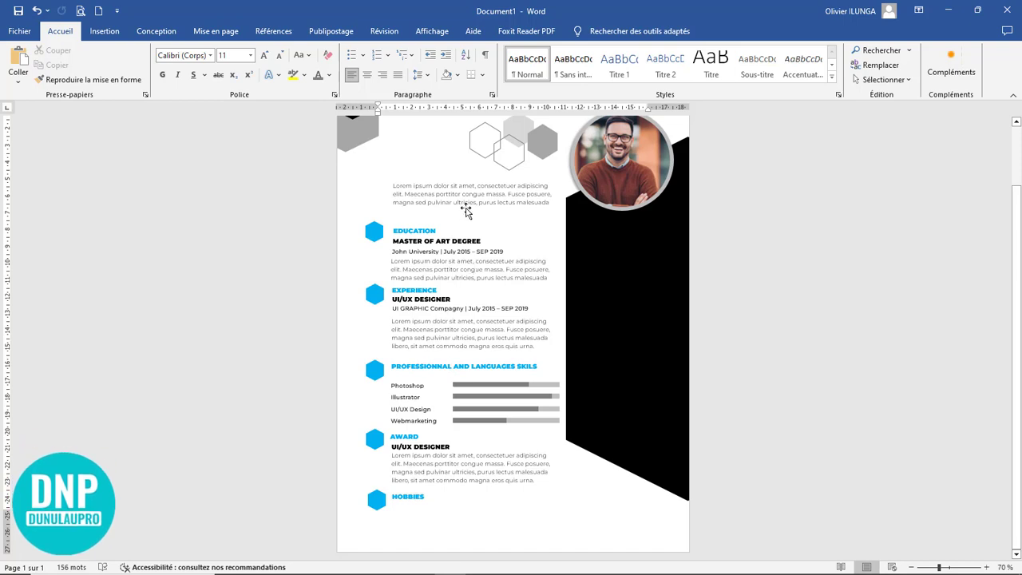
# Copy the introductory paragraph below the HOBBIES heading and shorten it to "Lorem ipsum dolor sit amet, consectetuer adipiscing elit. Maecenas".
pyautogui.click(472, 195)
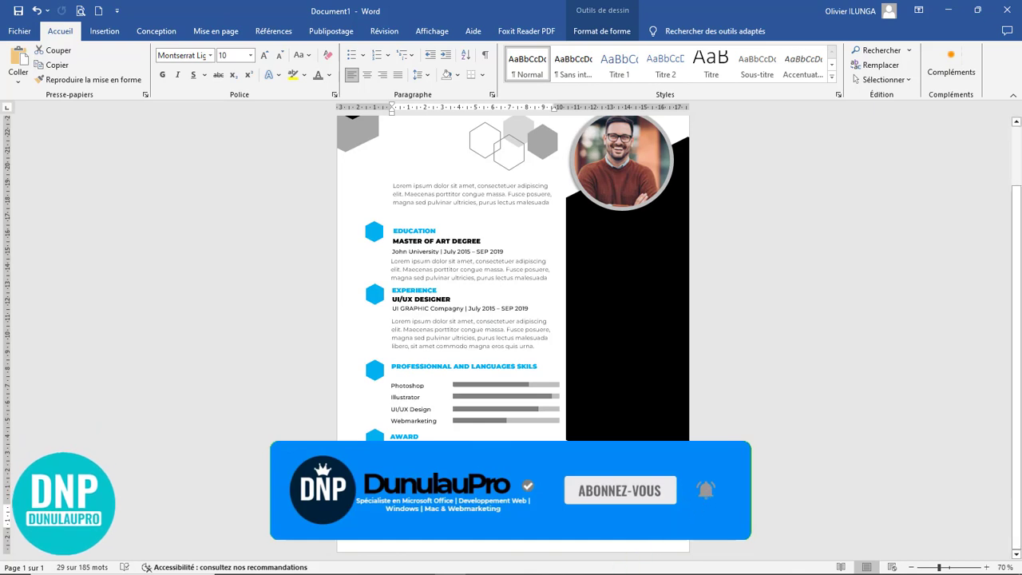
pyautogui.moveTo(550, 524); pyautogui.dragTo(453, 524)
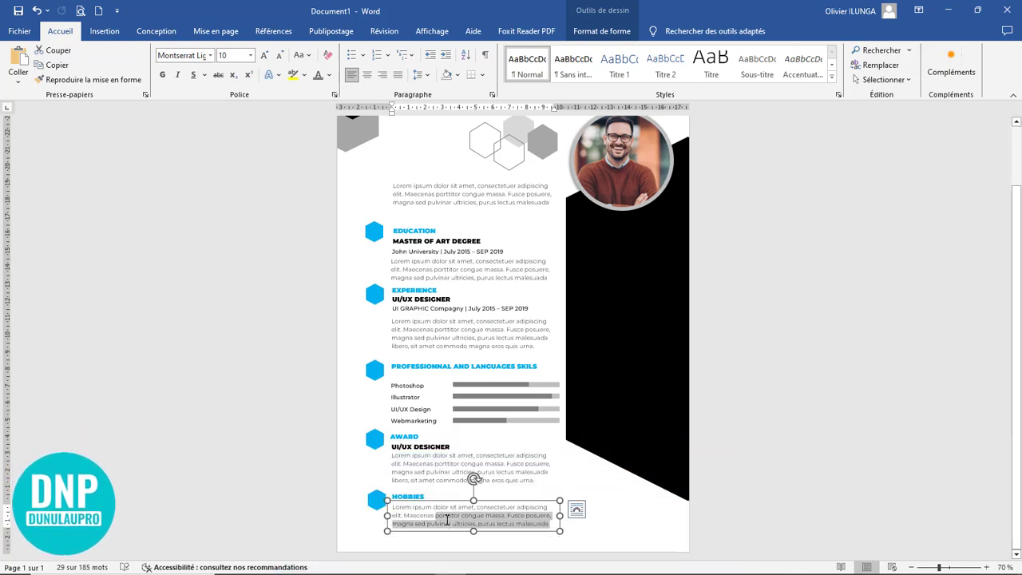
pyautogui.press('Delete')
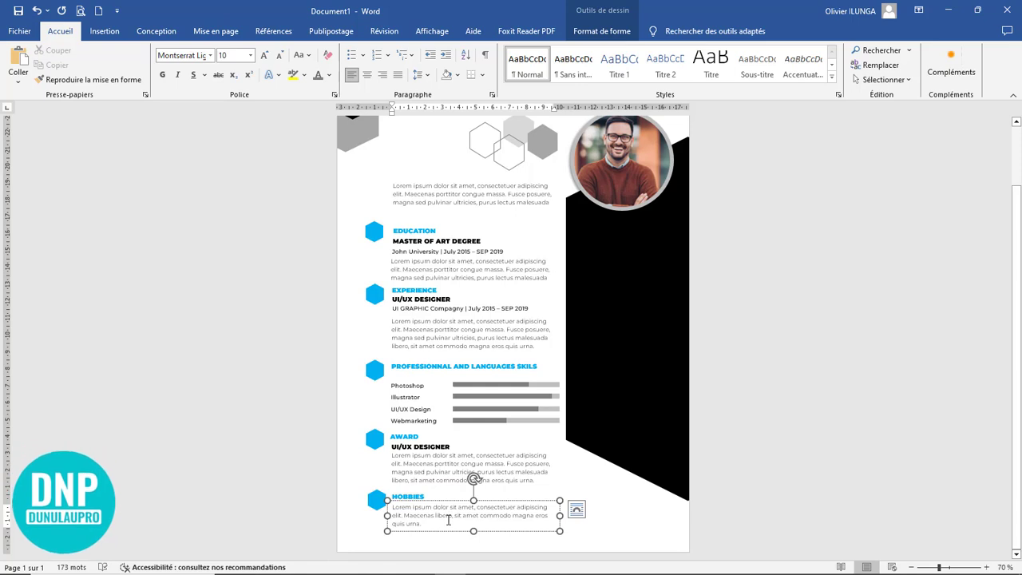
pyautogui.press('Delete')
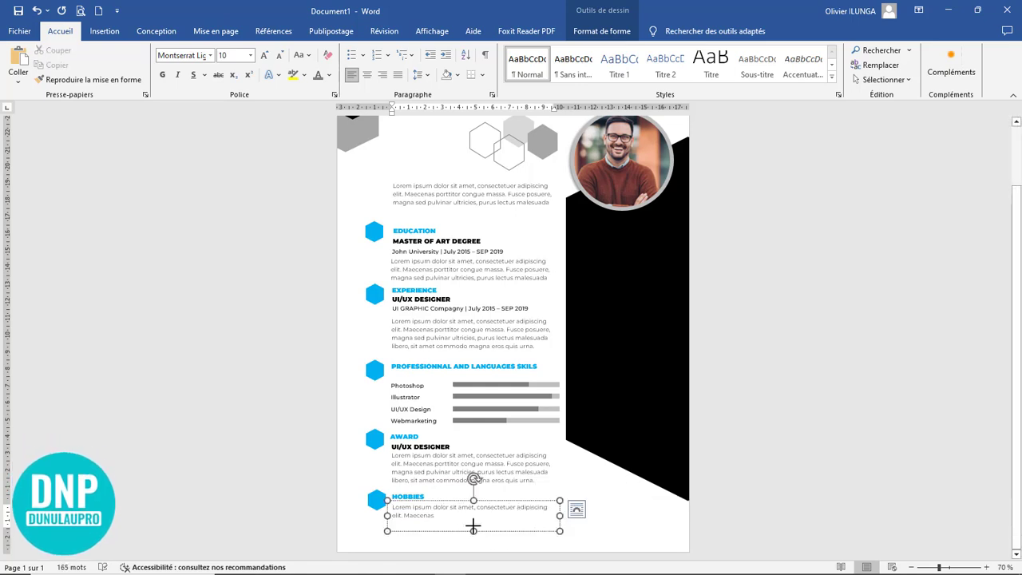
pyautogui.click(514, 487)
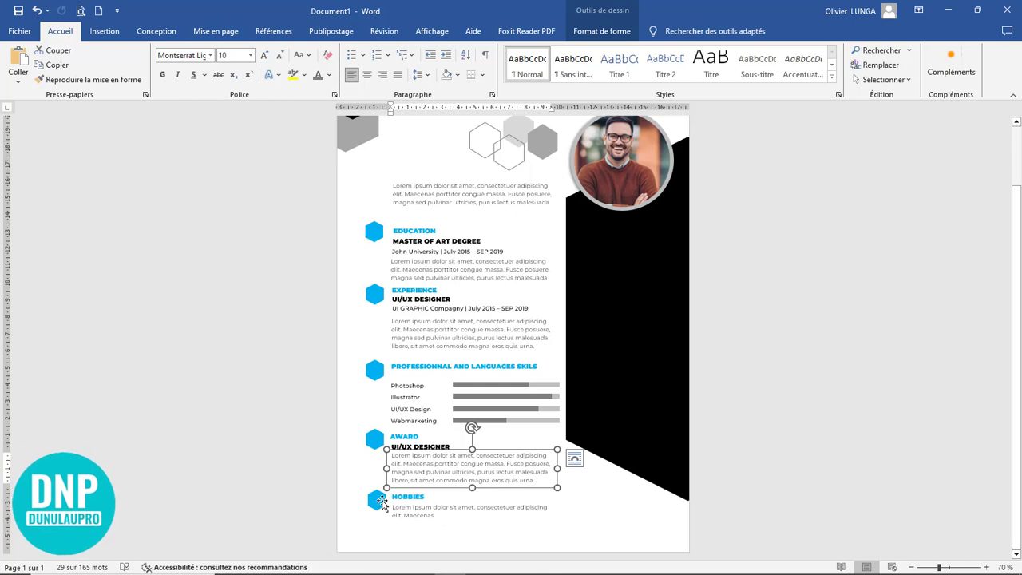
# Place four copies of the Hobbies section's blue hexagon in a horizontal row below the Hobbies text.
pyautogui.click(380, 499)
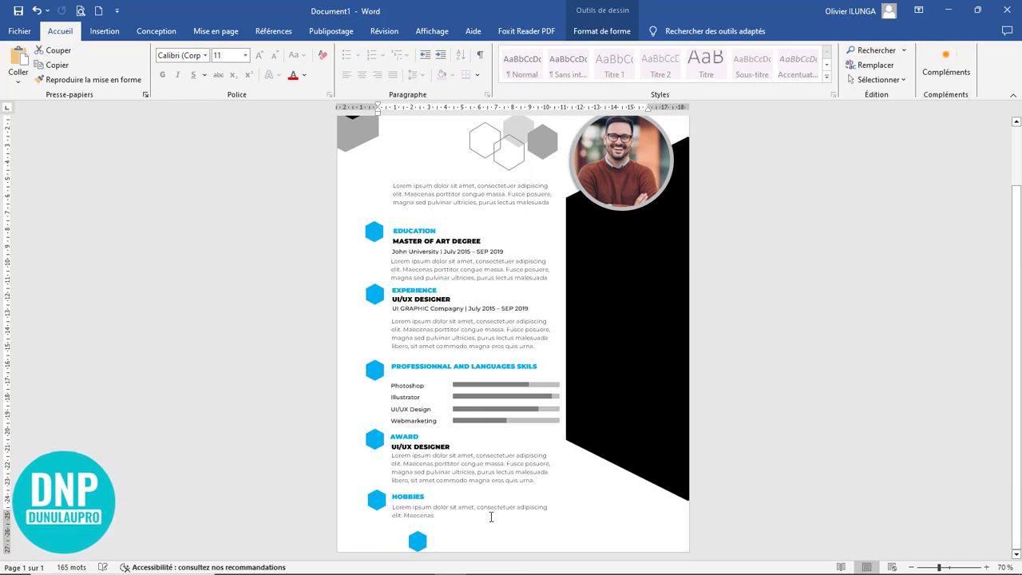
pyautogui.scroll(-2, 493, 511)
pyautogui.scroll(6, 498, 505)
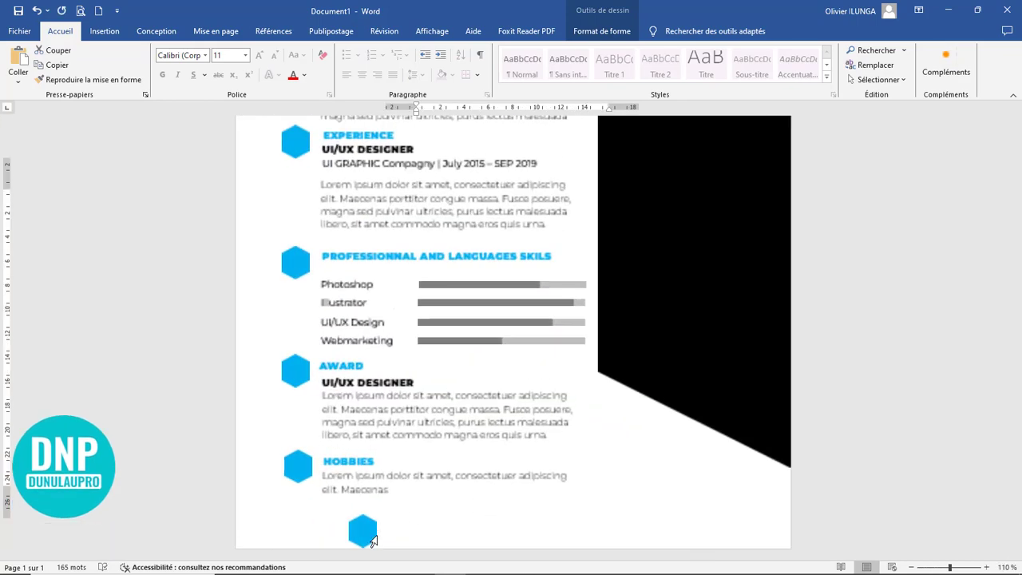
pyautogui.click(366, 533)
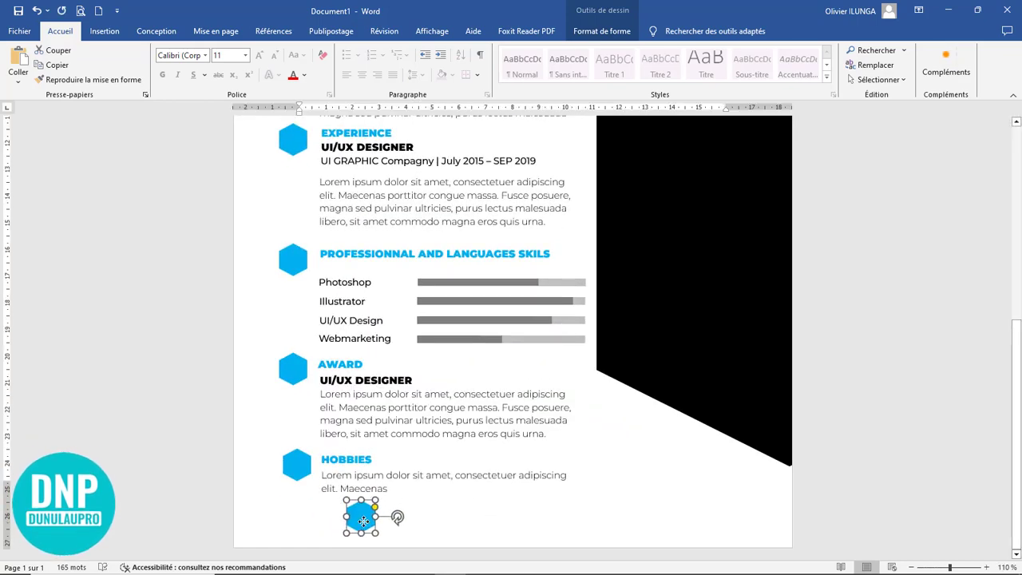
pyautogui.moveTo(361, 522); pyautogui.dragTo(360, 519)
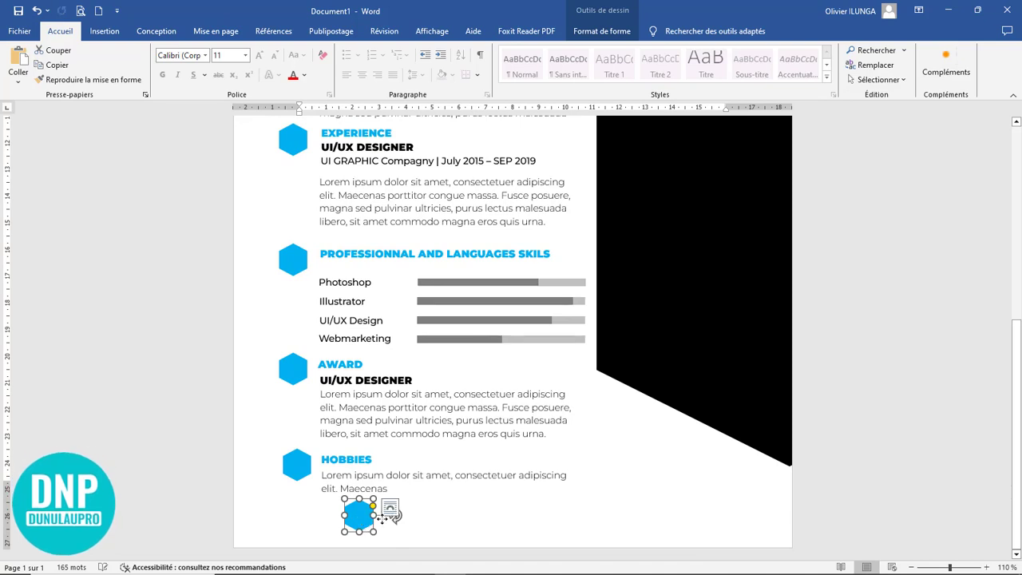
pyautogui.moveTo(423, 519); pyautogui.dragTo(484, 523)
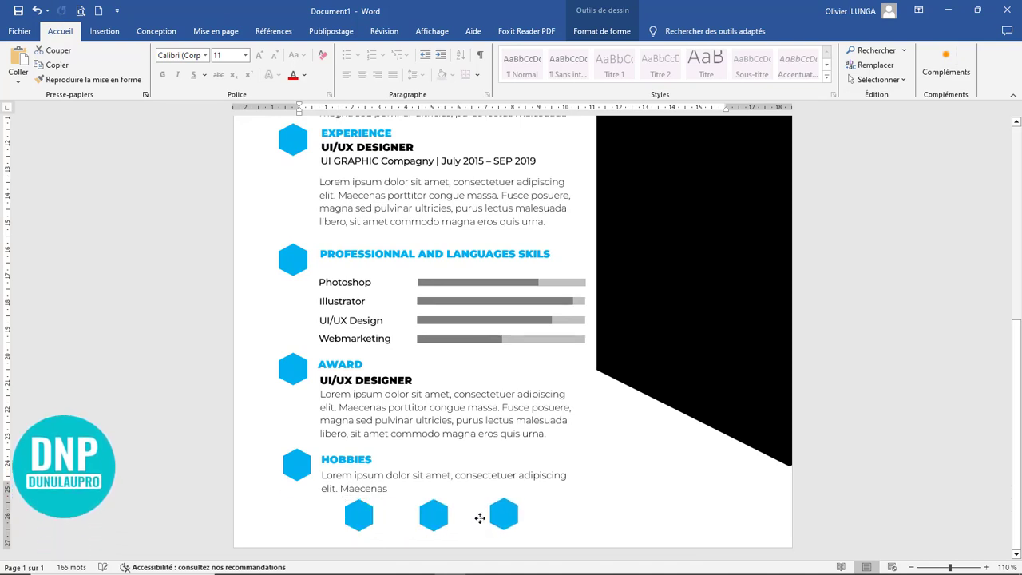
pyautogui.click(501, 522)
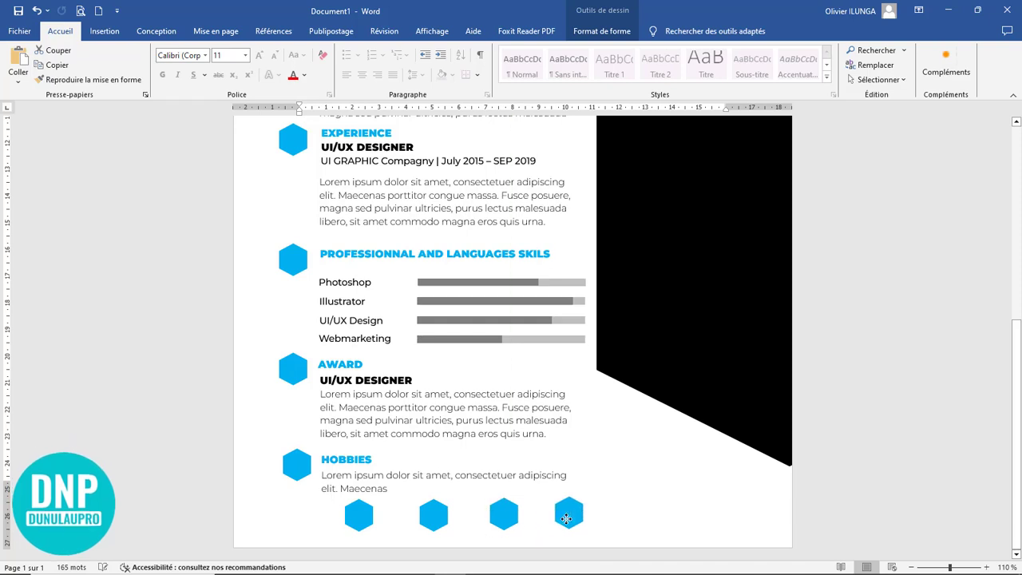
pyautogui.moveTo(566, 518); pyautogui.dragTo(567, 517)
# Align the four small hexagons below the Hobbies text with each other along their horizontal middle line.
pyautogui.keyDown('shift'); pyautogui.click(504, 516); pyautogui.keyUp('shift')
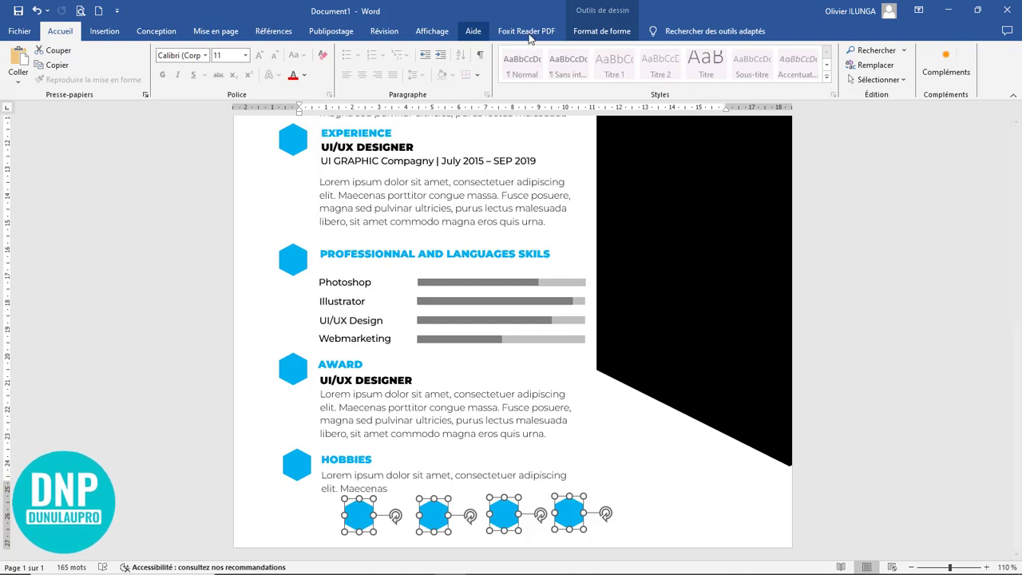
pyautogui.click(601, 31)
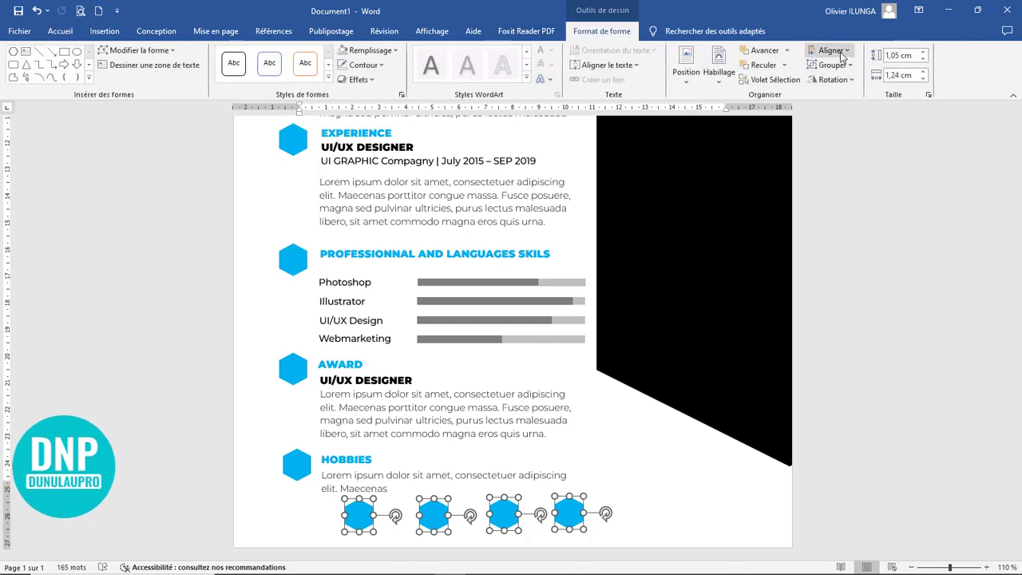
pyautogui.click(830, 50)
pyautogui.click(852, 129)
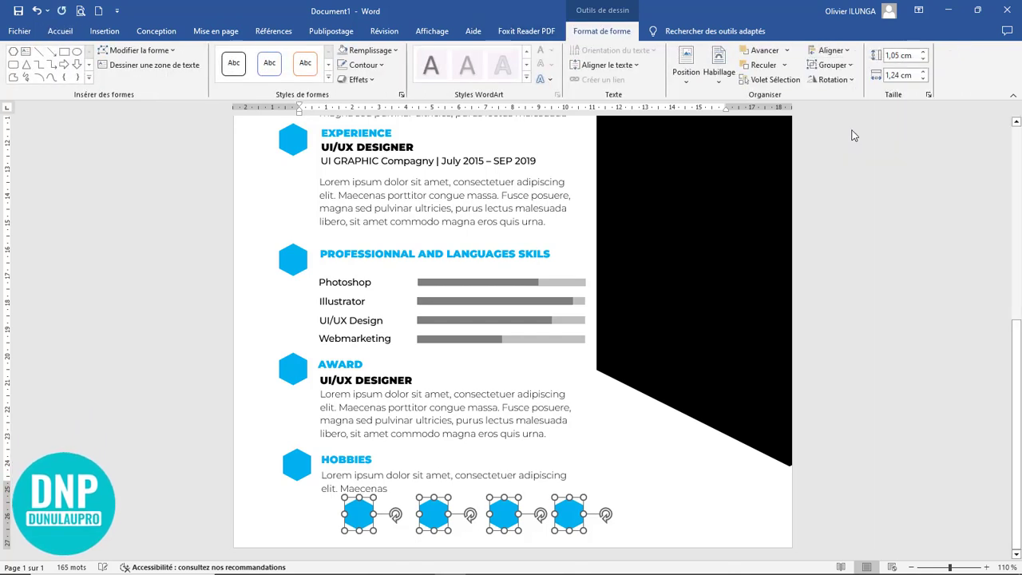
pyautogui.click(626, 511)
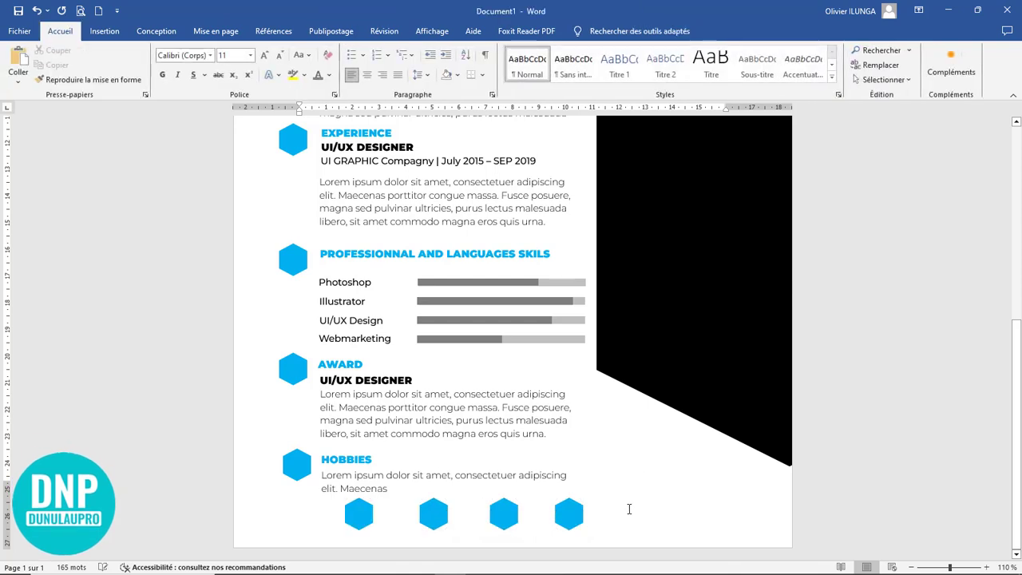
# Fill the four hexagons below the Hobbies text with light gray.
pyautogui.keyDown('shift'); pyautogui.click(437, 521); pyautogui.keyUp('shift')
pyautogui.keyDown('shift'); pyautogui.click(581, 517); pyautogui.keyUp('shift')
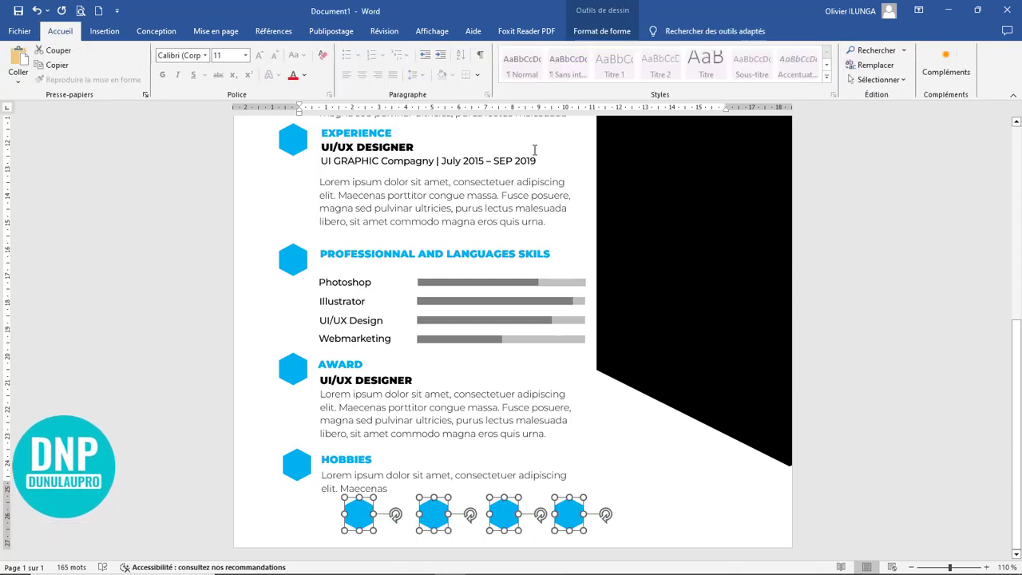
pyautogui.click(603, 32)
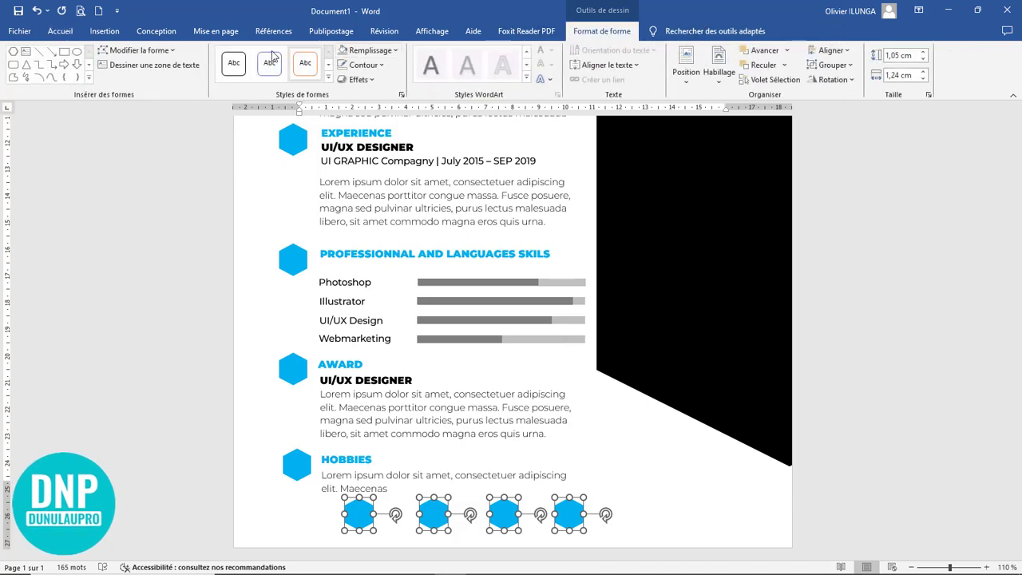
pyautogui.click(342, 52)
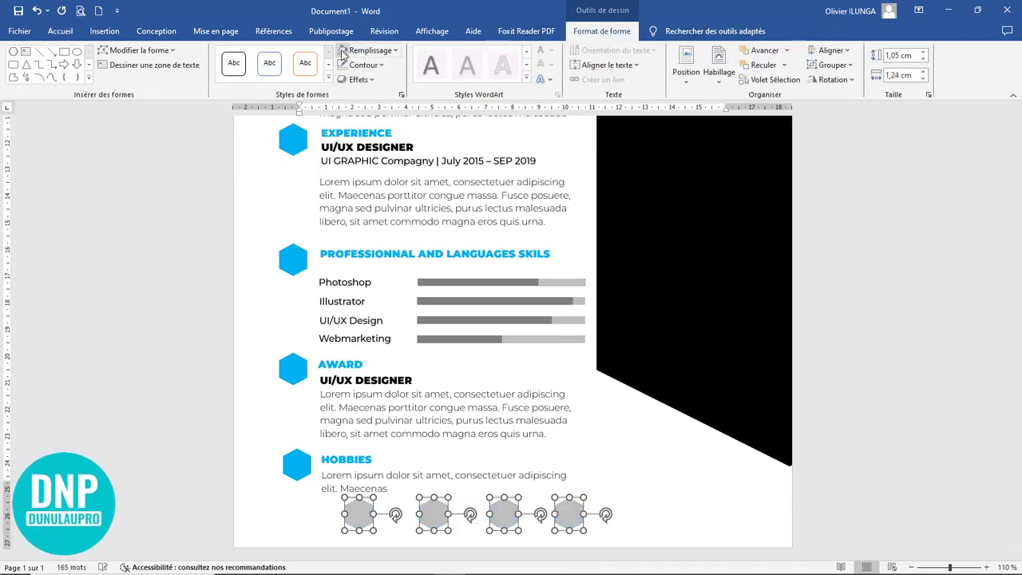
pyautogui.click(614, 483)
pyautogui.scroll(-3, 613, 467)
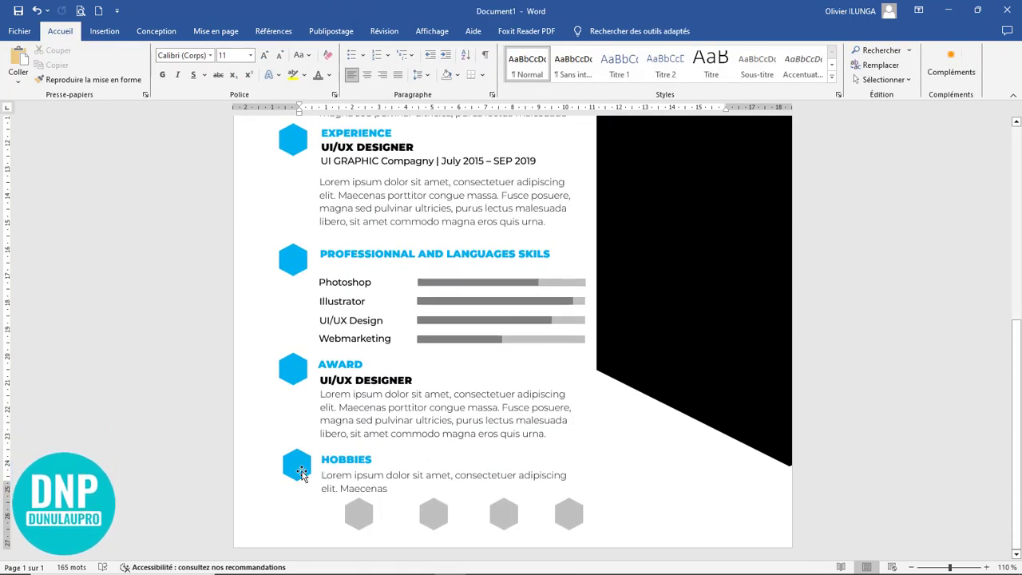
pyautogui.doubleClick(671, 497)
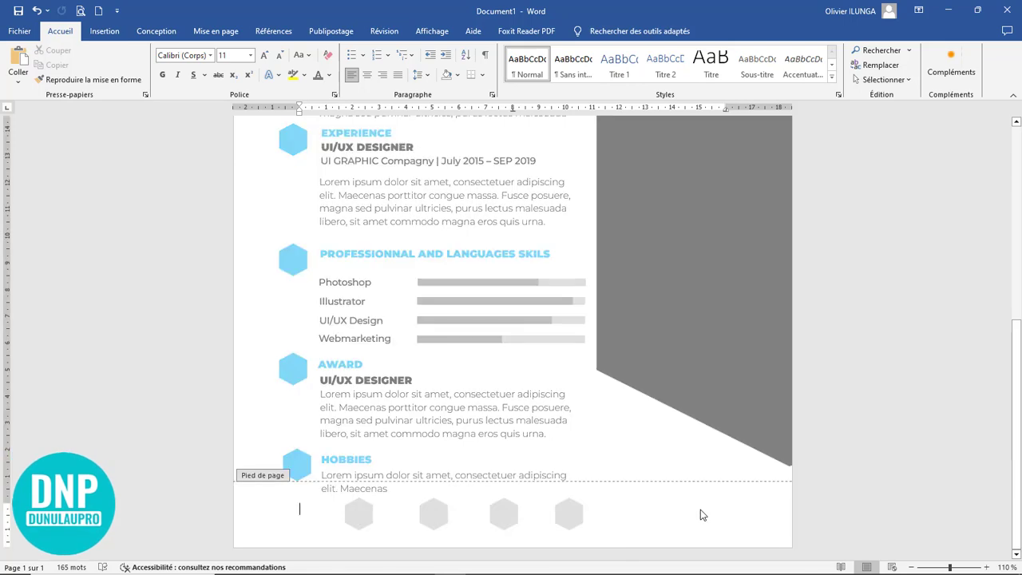
pyautogui.doubleClick(643, 454)
pyautogui.scroll(-4, 616, 511)
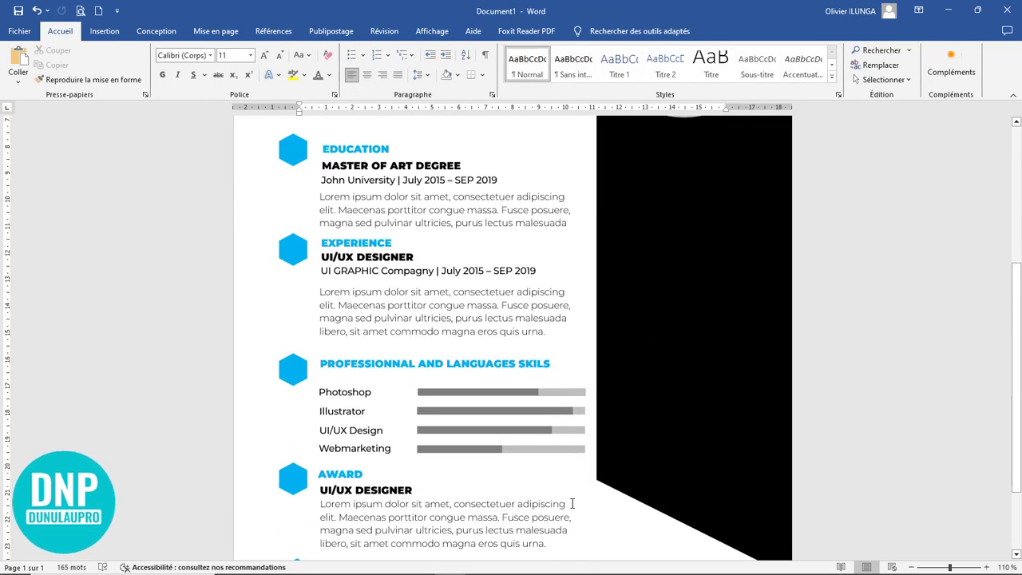
# Paste the copied set of icon pictures, including the QR code, globe, phone, light bulb and guitarist, into the résumé.
pyautogui.click(592, 512)
pyautogui.doubleClick(591, 512)
pyautogui.click(638, 519)
pyautogui.scroll(-4, 639, 519)
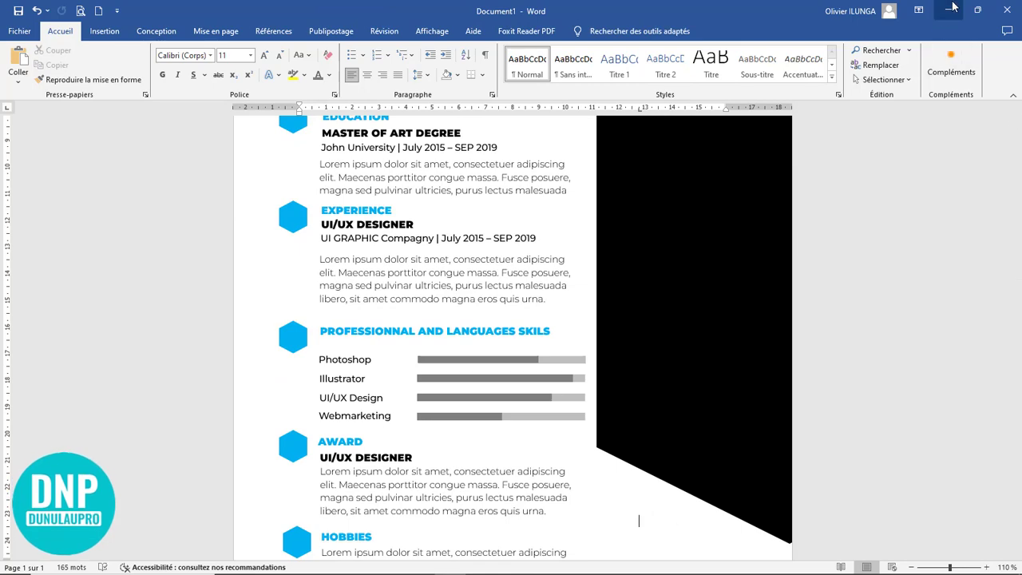
pyautogui.hotkey('ctrl', 'v')
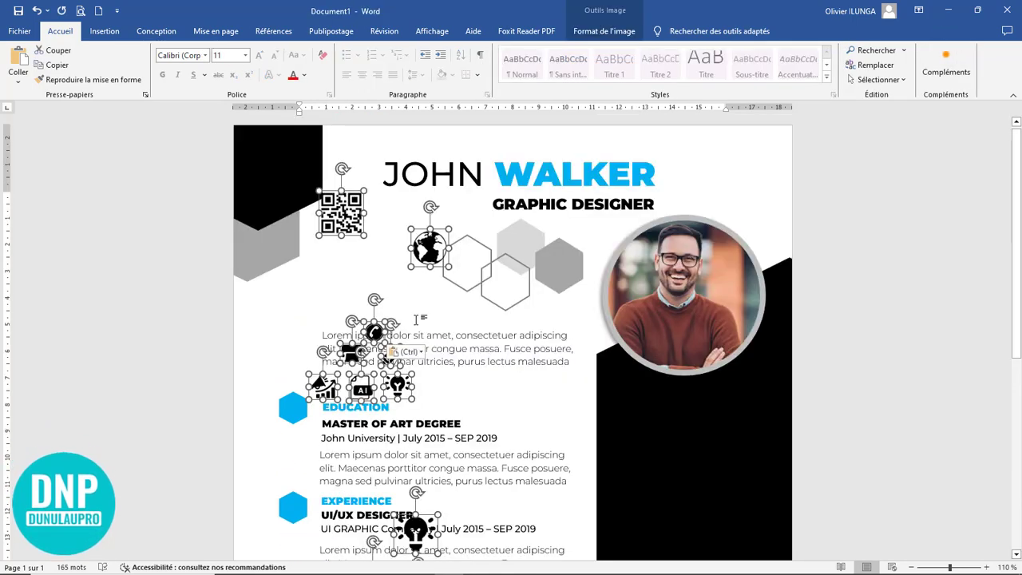
pyautogui.click(405, 277)
pyautogui.scroll(-3, 479, 288)
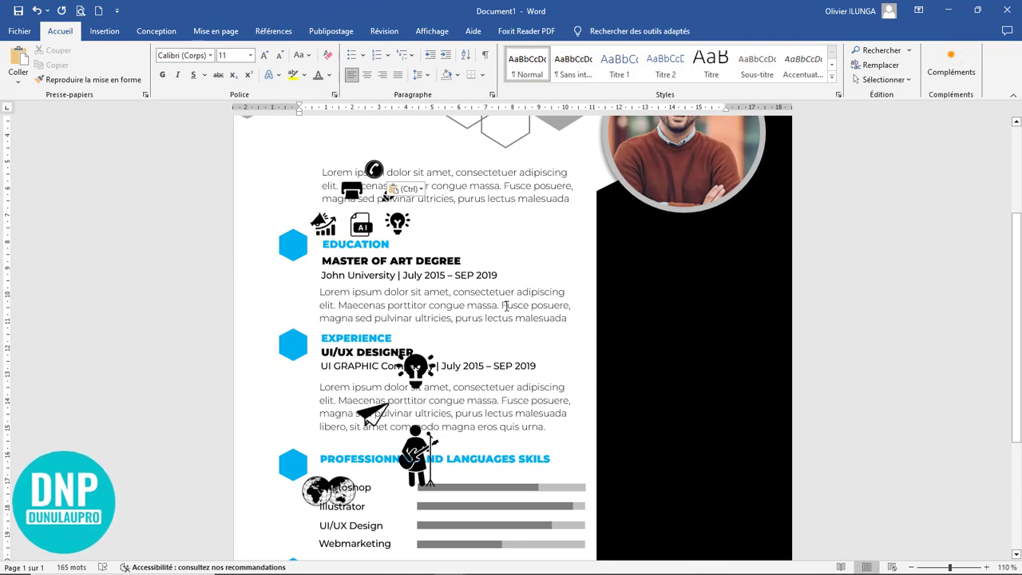
# Move the small light bulb icon onto the blue Education hexagon, shrink it and center it inside the shape.
pyautogui.scroll(3, 506, 306)
pyautogui.click(338, 179)
pyautogui.scroll(-3, 488, 315)
pyautogui.scroll(2, 477, 297)
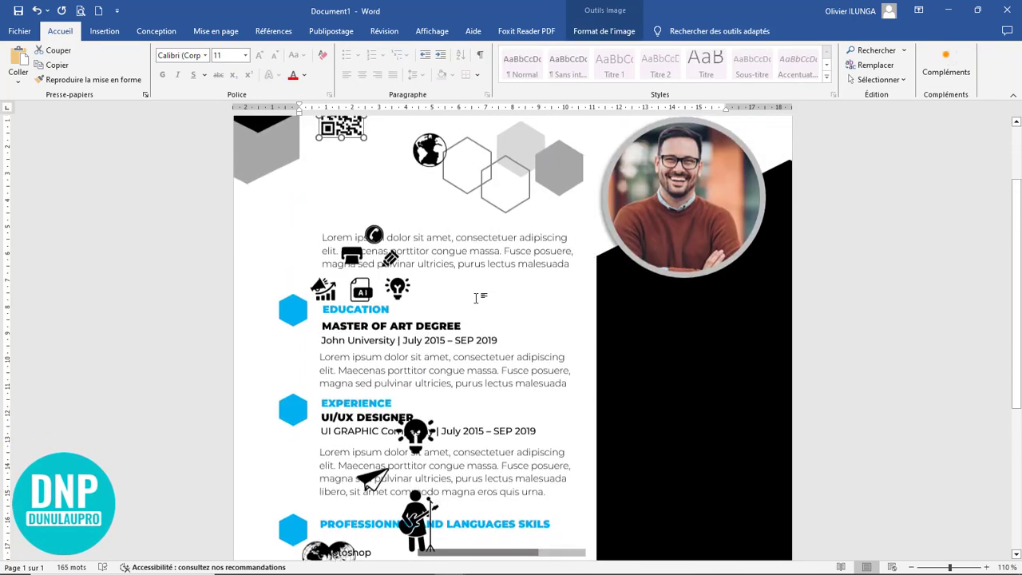
pyautogui.scroll(1, 455, 311)
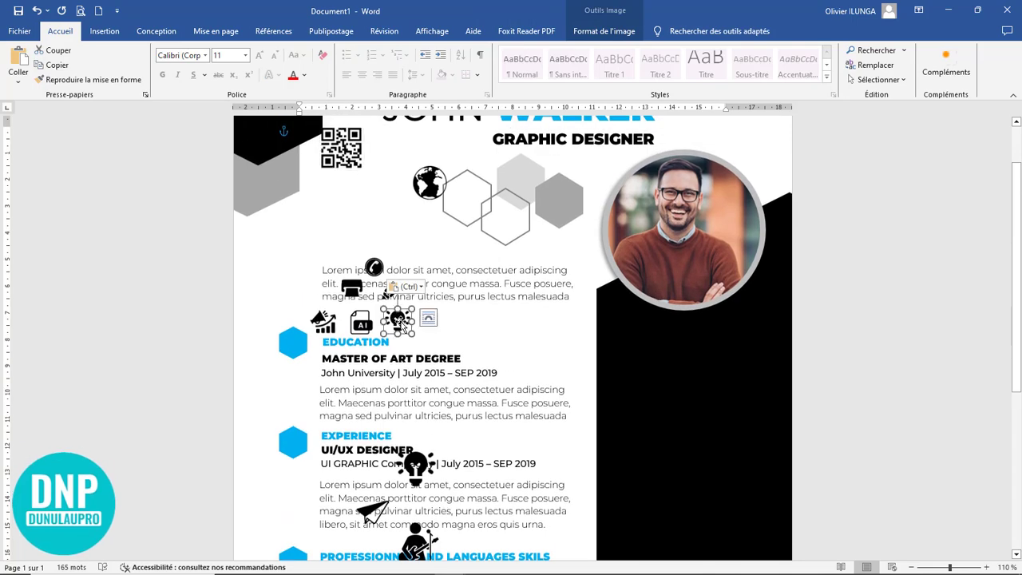
pyautogui.moveTo(323, 345); pyautogui.dragTo(293, 341)
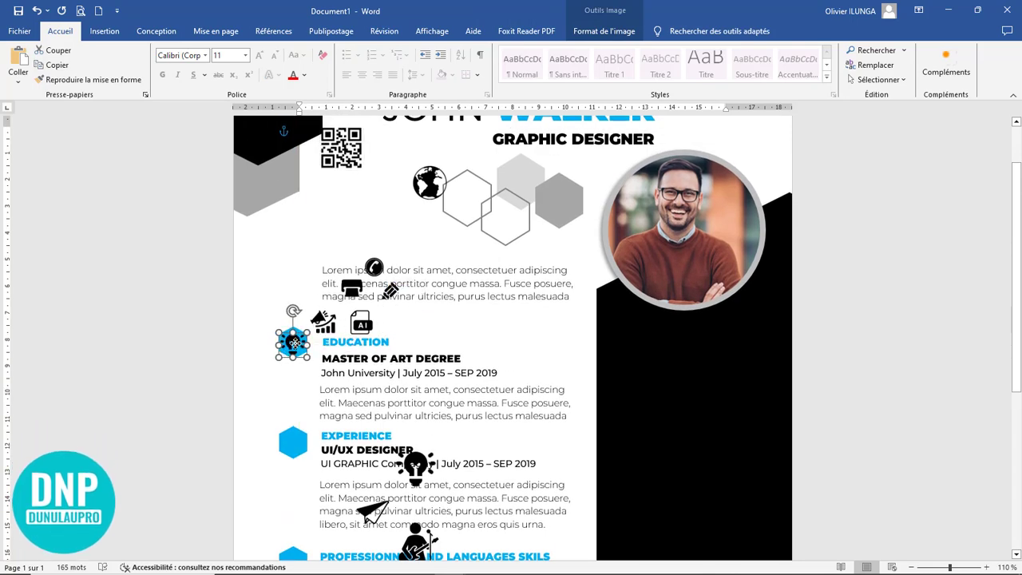
pyautogui.keyDown('ctrl'); pyautogui.scroll(9, 309, 361); pyautogui.keyUp('ctrl')
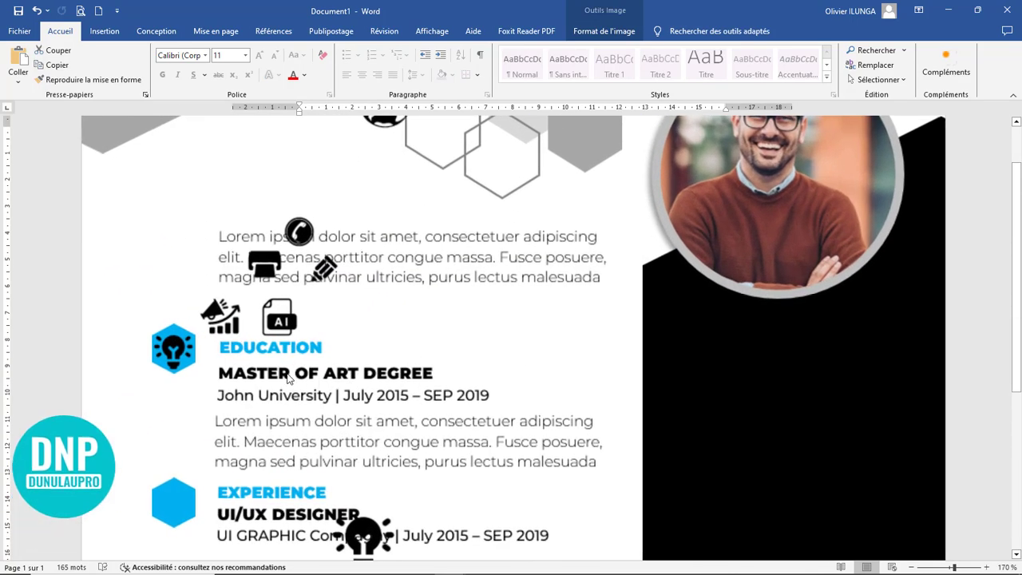
pyautogui.click(161, 363)
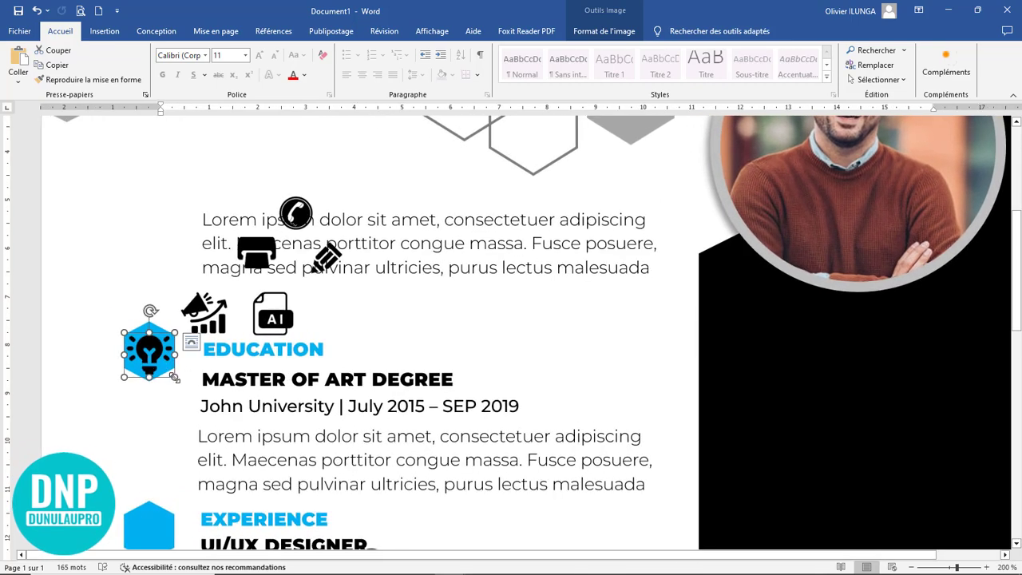
pyautogui.moveTo(165, 364)
pyautogui.mouseDown()
pyautogui.moveTo(143, 351)
pyautogui.moveTo(152, 350)
pyautogui.mouseUp()
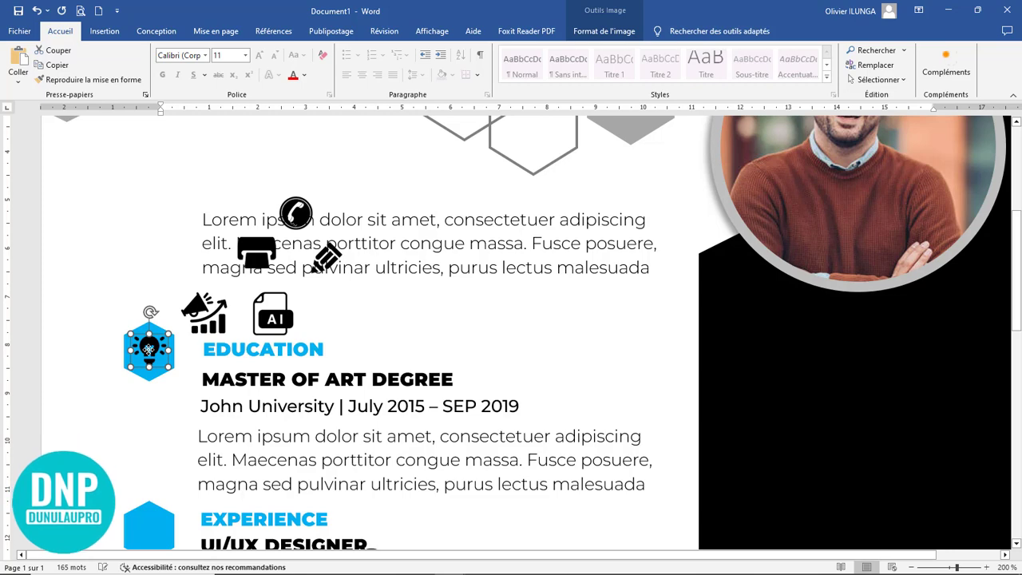
pyautogui.moveTo(165, 337); pyautogui.dragTo(161, 340)
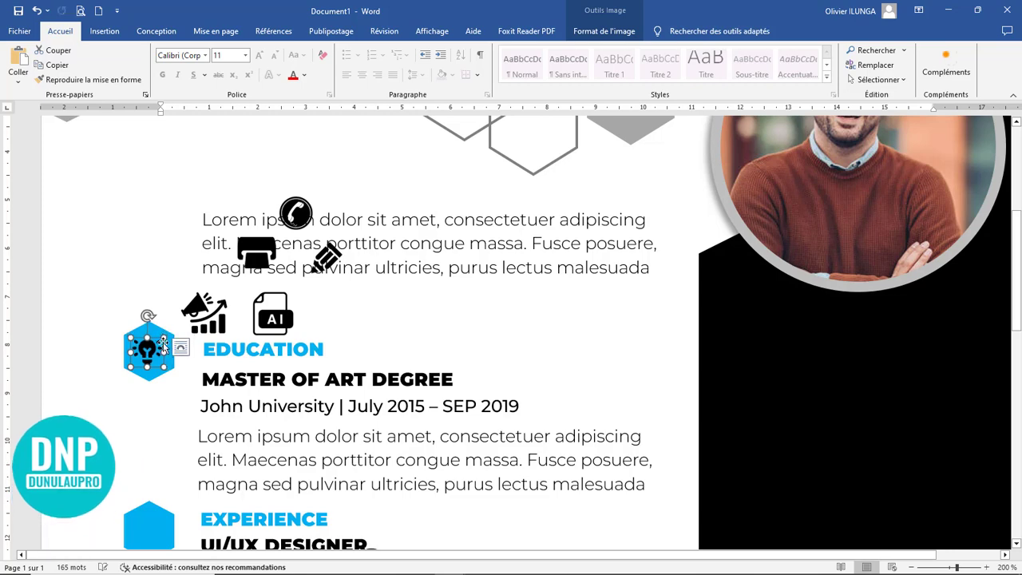
# Place the megaphone and growth chart icon on the fourth gray hexagon below the Hobbies text and shrink it to fit.
pyautogui.scroll(-3, 274, 293)
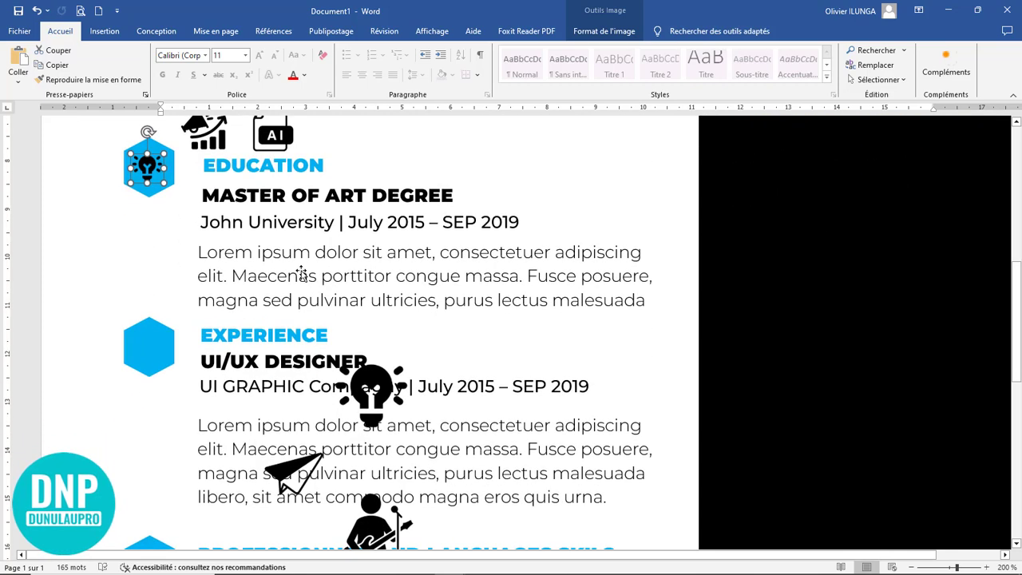
pyautogui.scroll(3, 263, 311)
pyautogui.moveTo(206, 312); pyautogui.dragTo(484, 142)
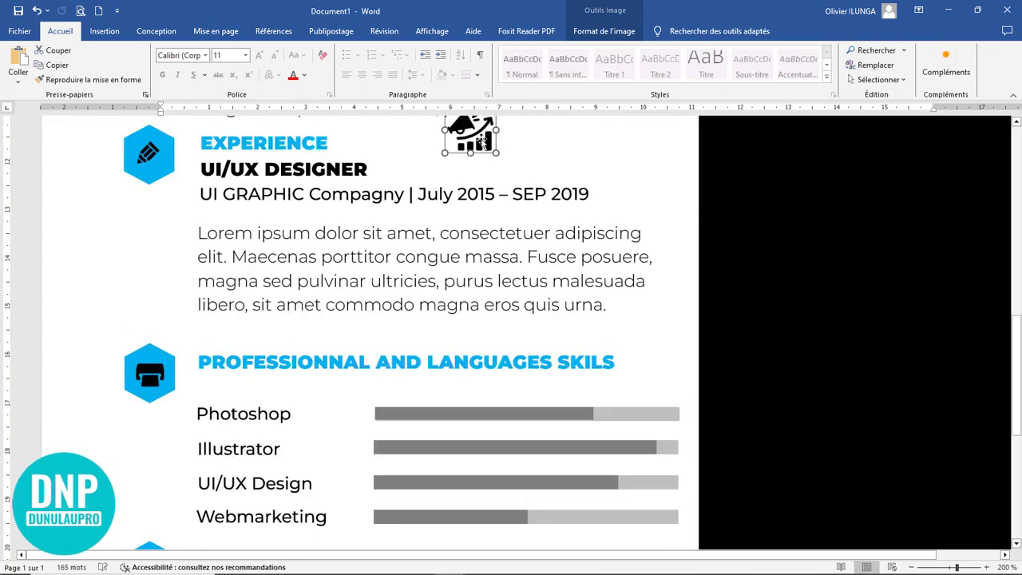
pyautogui.moveTo(547, 357); pyautogui.dragTo(559, 395)
pyautogui.scroll(-5, 535, 210)
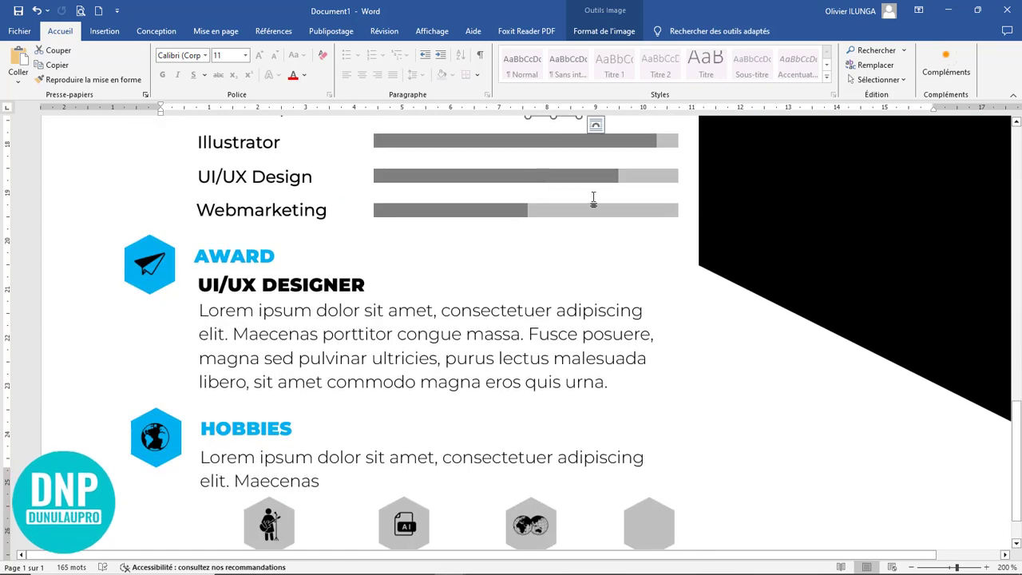
pyautogui.scroll(2, 569, 220)
pyautogui.moveTo(568, 220); pyautogui.dragTo(650, 520)
pyautogui.scroll(-2, 646, 463)
pyautogui.scroll(-1, 685, 537)
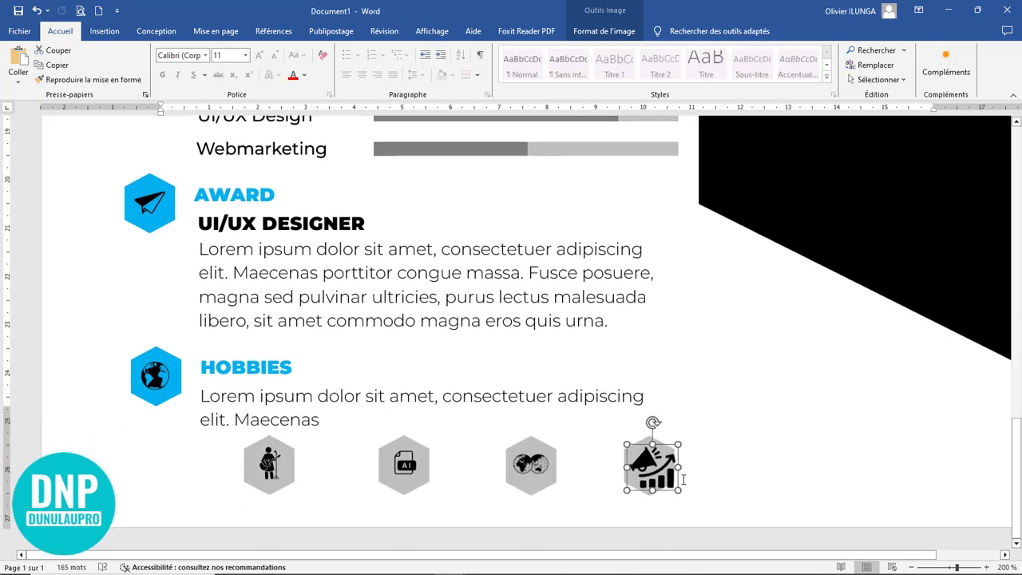
pyautogui.moveTo(678, 489); pyautogui.dragTo(659, 473)
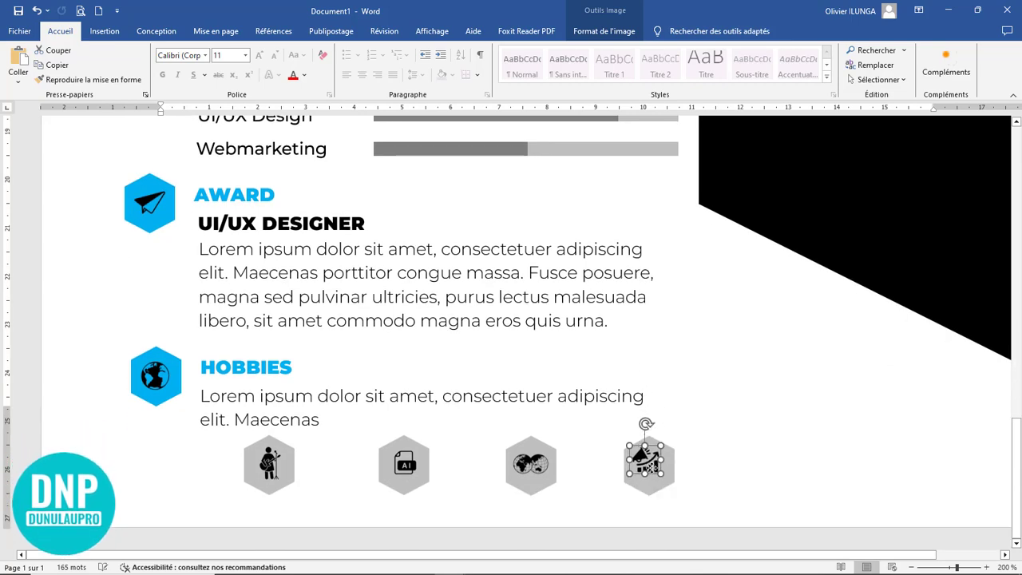
pyautogui.click(674, 370)
# Delete the leftover QR code and phone icon from the upper part of the résumé.
pyautogui.scroll(15, 598, 412)
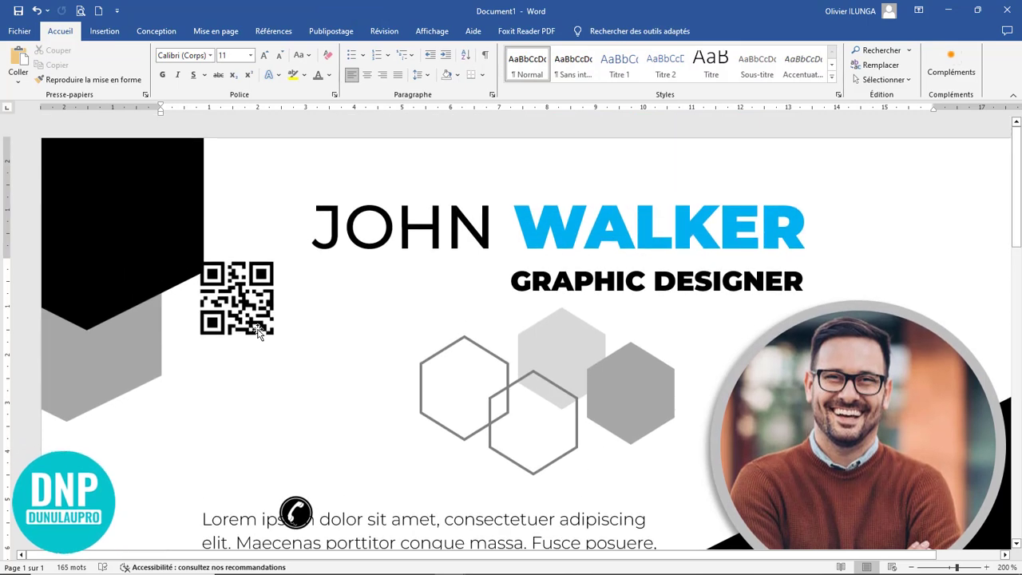
pyautogui.click(249, 321)
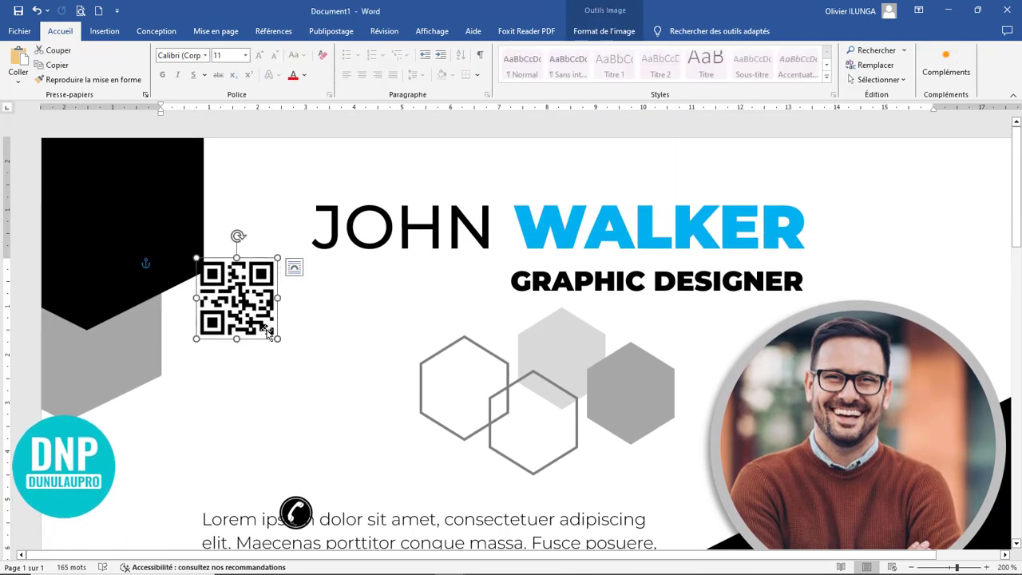
pyautogui.press('Delete')
pyautogui.scroll(-7, 383, 375)
pyautogui.scroll(-4, 391, 356)
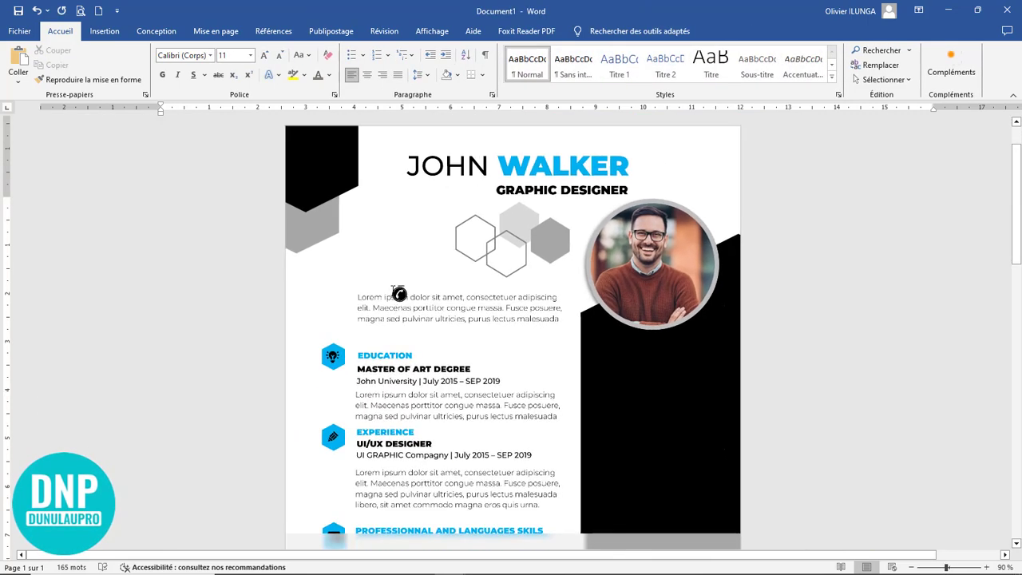
pyautogui.click(400, 294)
pyautogui.click(456, 283)
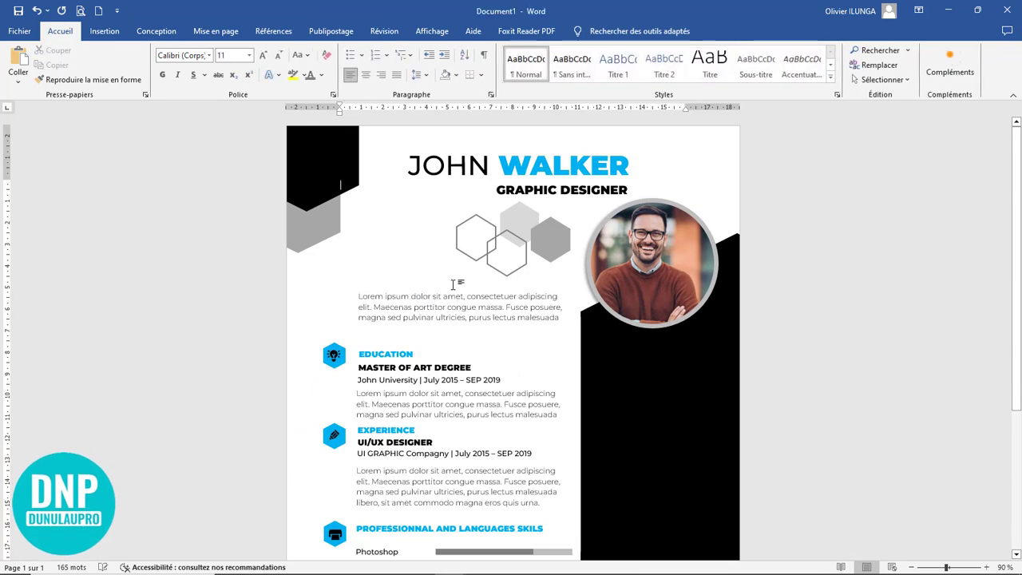
# Copy the Education hexagon together with its light bulb icon onto the black side shape, below the portrait photo.
pyautogui.scroll(-3, 501, 312)
pyautogui.scroll(-1, 602, 345)
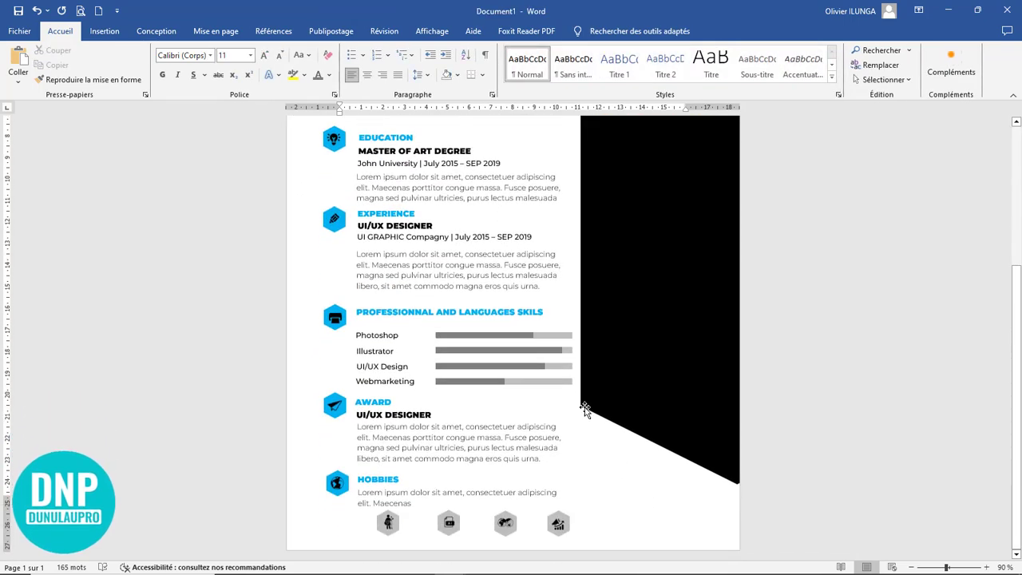
pyautogui.scroll(3, 513, 421)
pyautogui.scroll(-2, 522, 392)
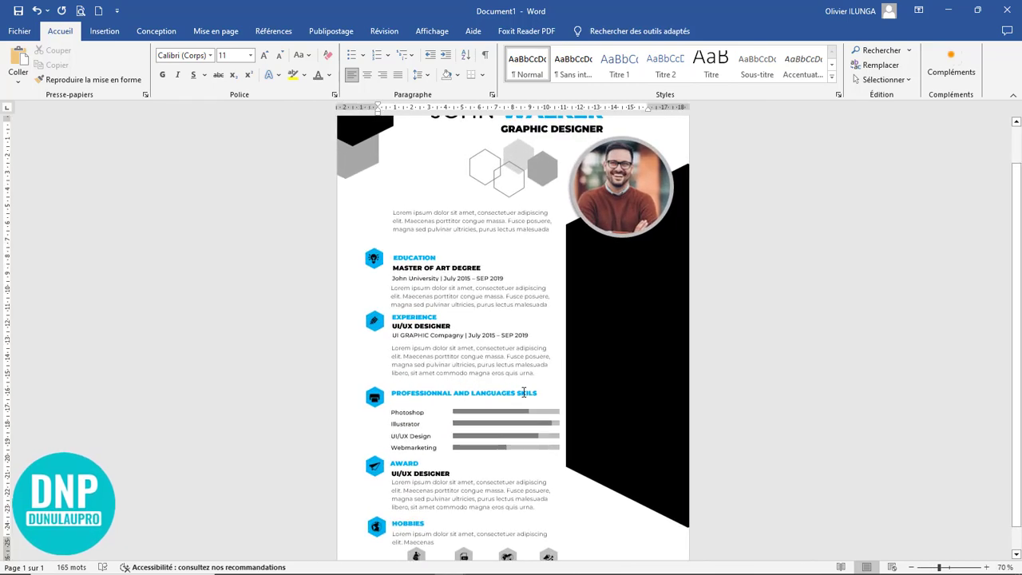
pyautogui.scroll(1, 542, 375)
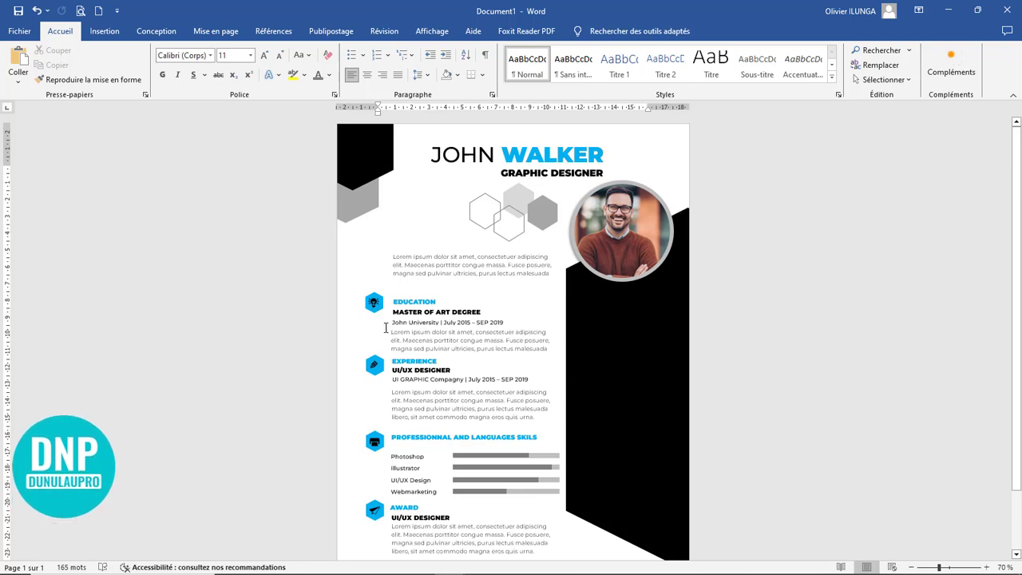
pyautogui.scroll(-2, 559, 341)
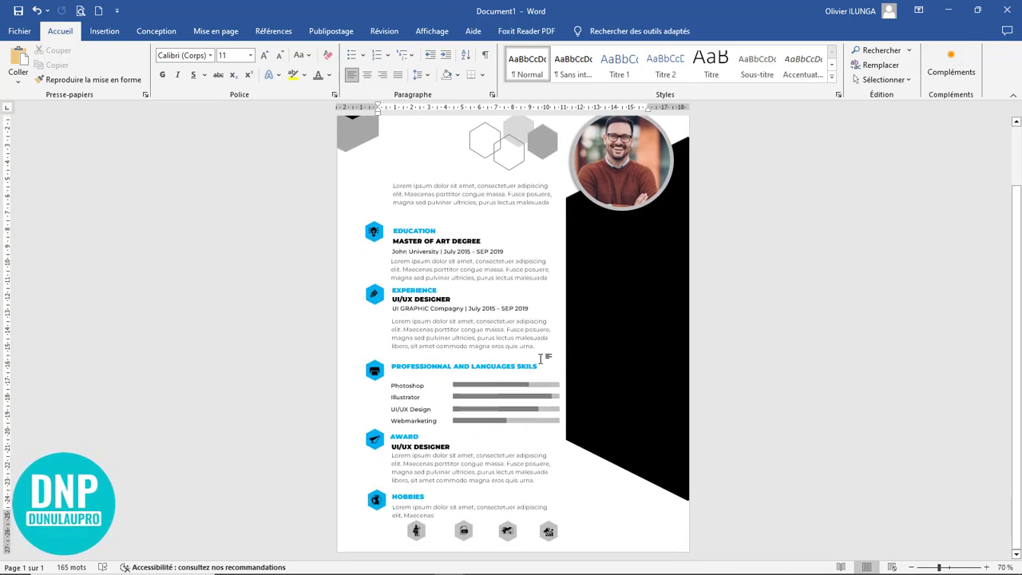
pyautogui.click(374, 238)
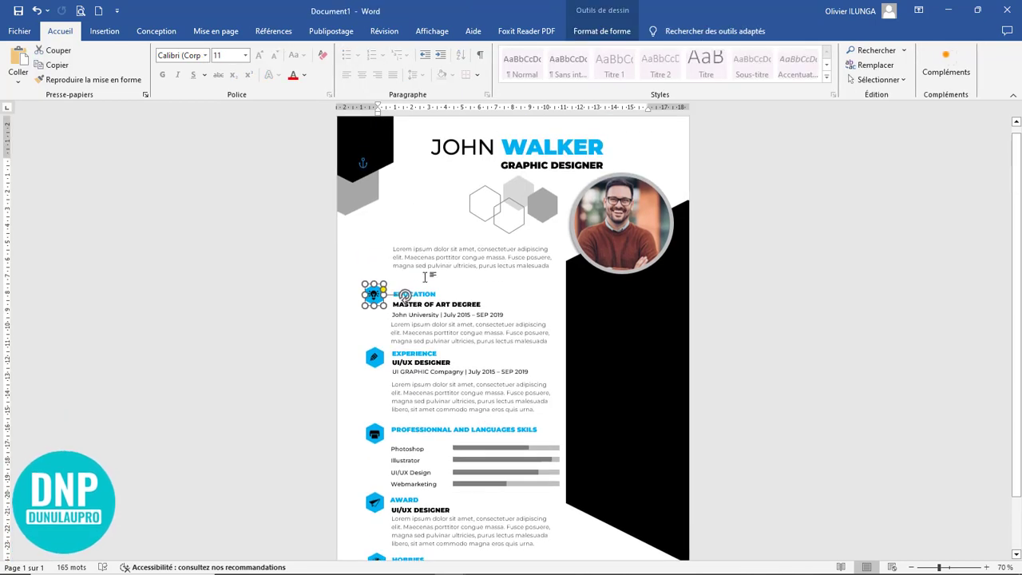
pyautogui.scroll(7, 379, 288)
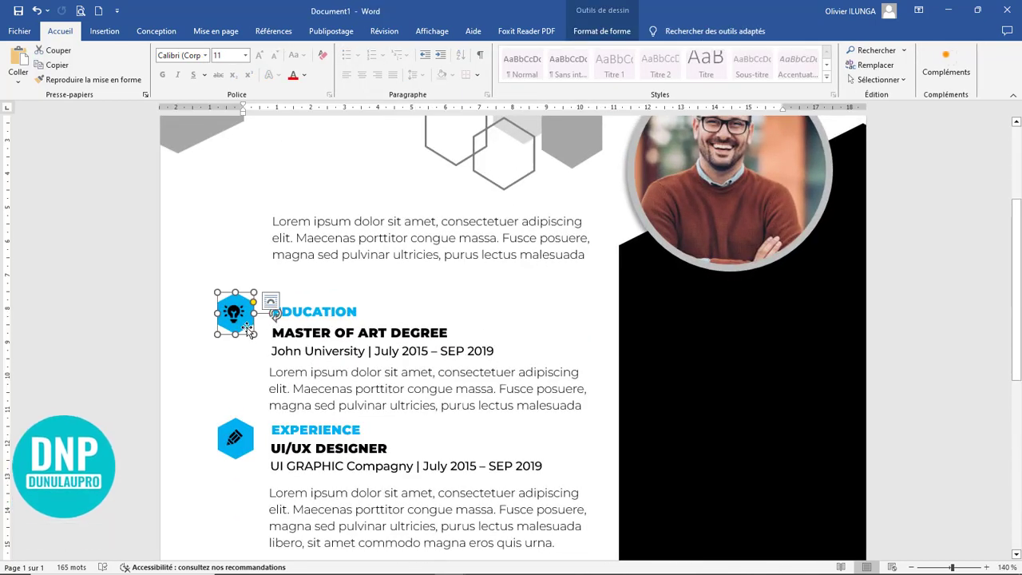
pyautogui.moveTo(308, 311); pyautogui.dragTo(592, 315)
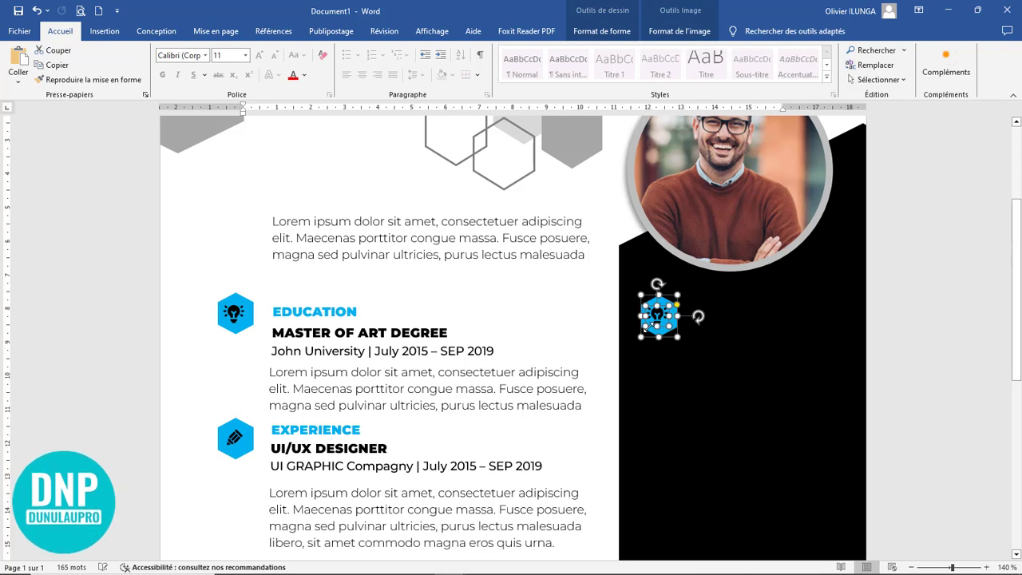
# Copy the EDUCATION heading text box and place it beside the hexagon on the black side shape.
pyautogui.click(357, 309)
pyautogui.scroll(-3, 368, 296)
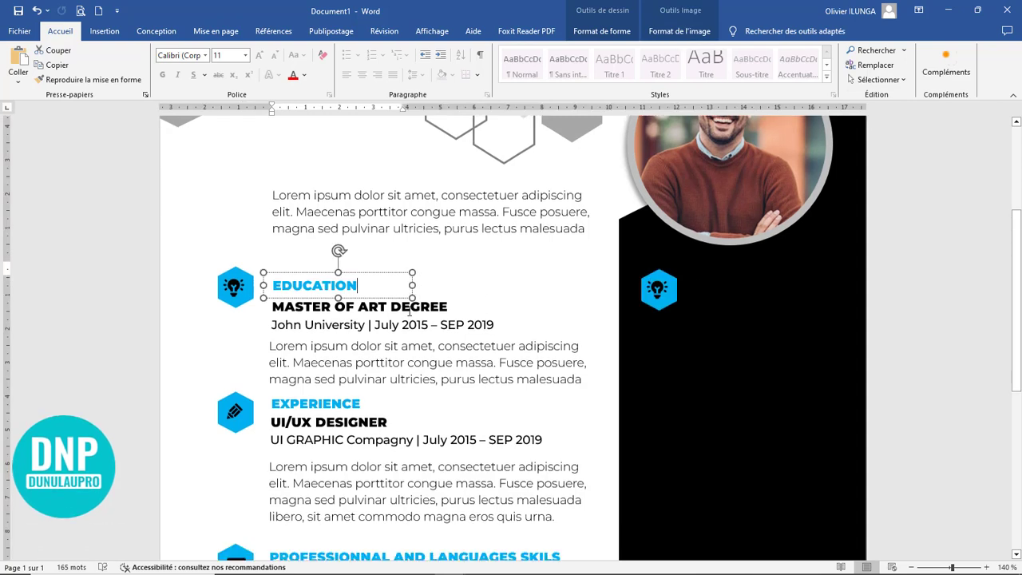
pyautogui.moveTo(382, 217); pyautogui.dragTo(792, 222)
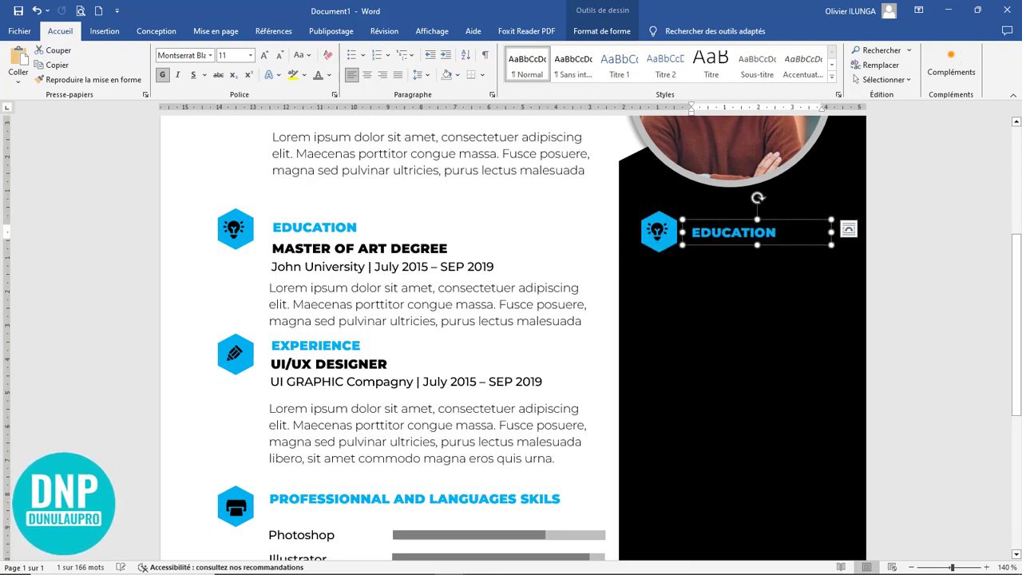
# Replace the copied heading's text with ABOUT ME in uppercase and color it white.
pyautogui.rightClick(669, 234)
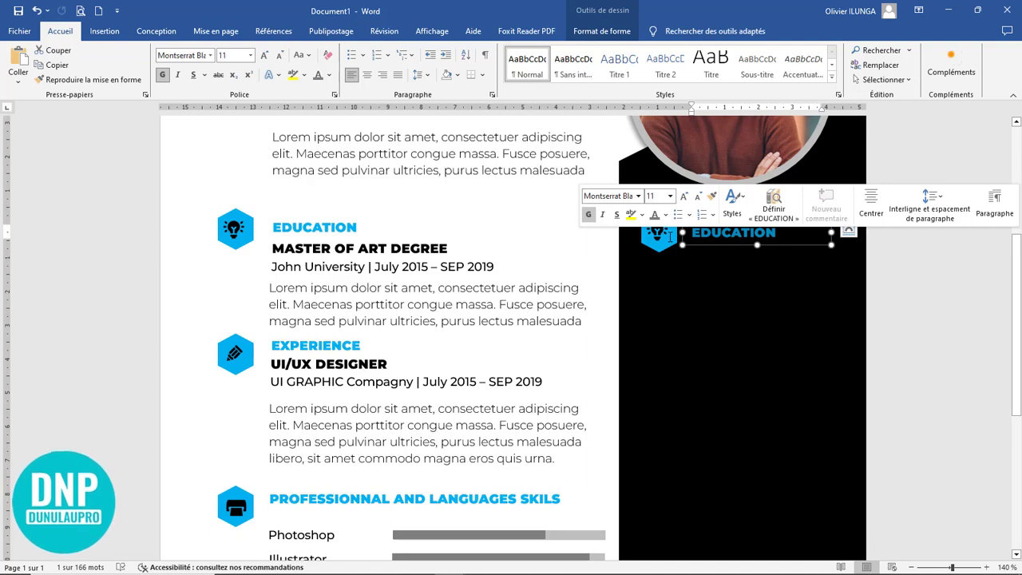
pyautogui.write('a')
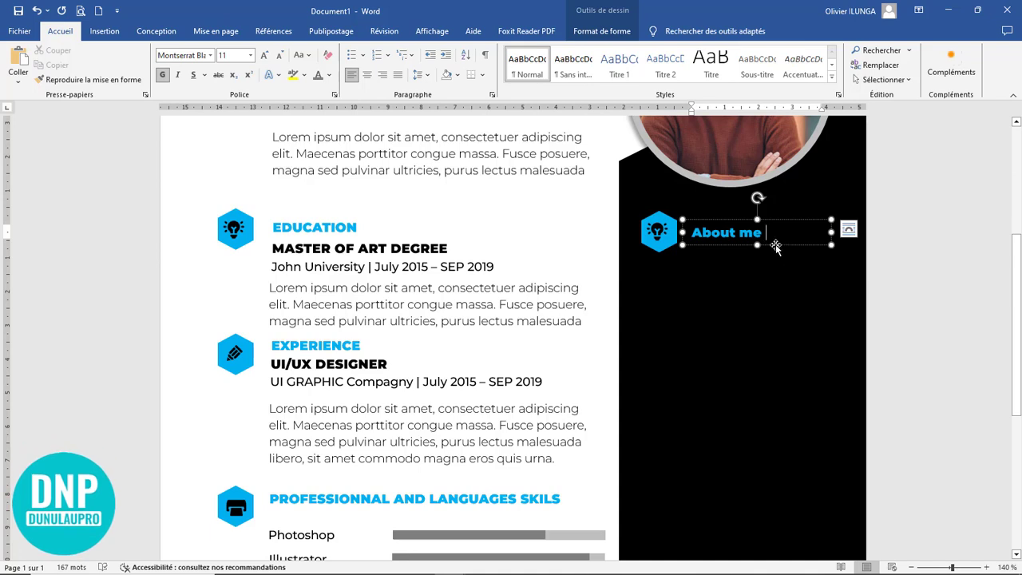
pyautogui.tripleClick(663, 237)
pyautogui.hotkey('ctrl', 'shift', 'a')
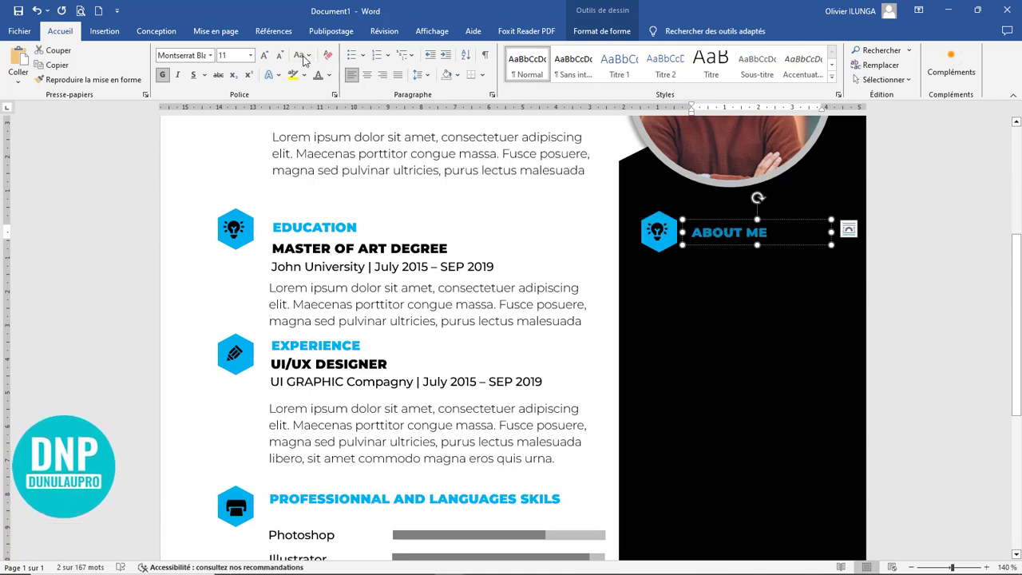
pyautogui.click(329, 75)
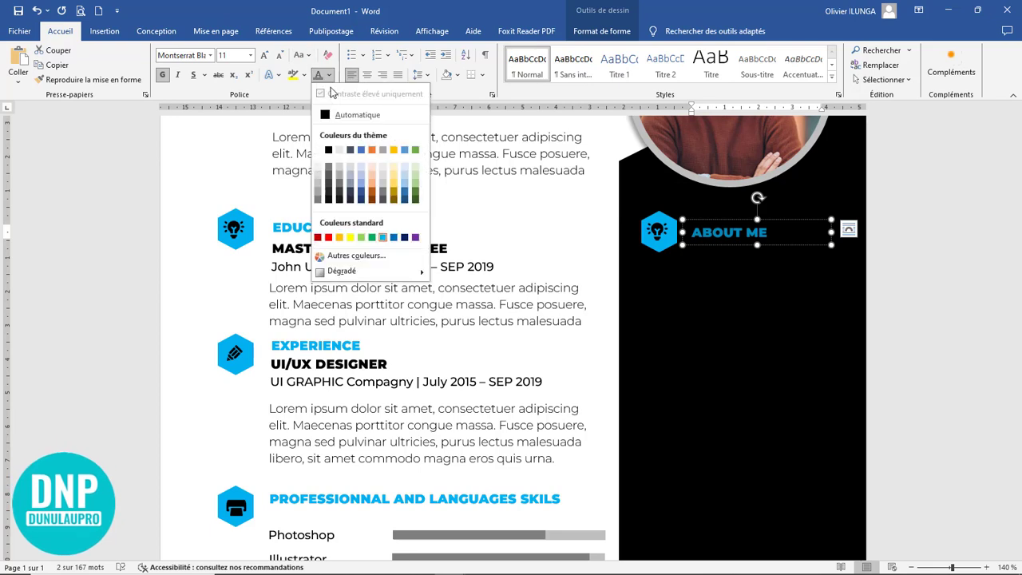
pyautogui.click(317, 149)
pyautogui.click(758, 254)
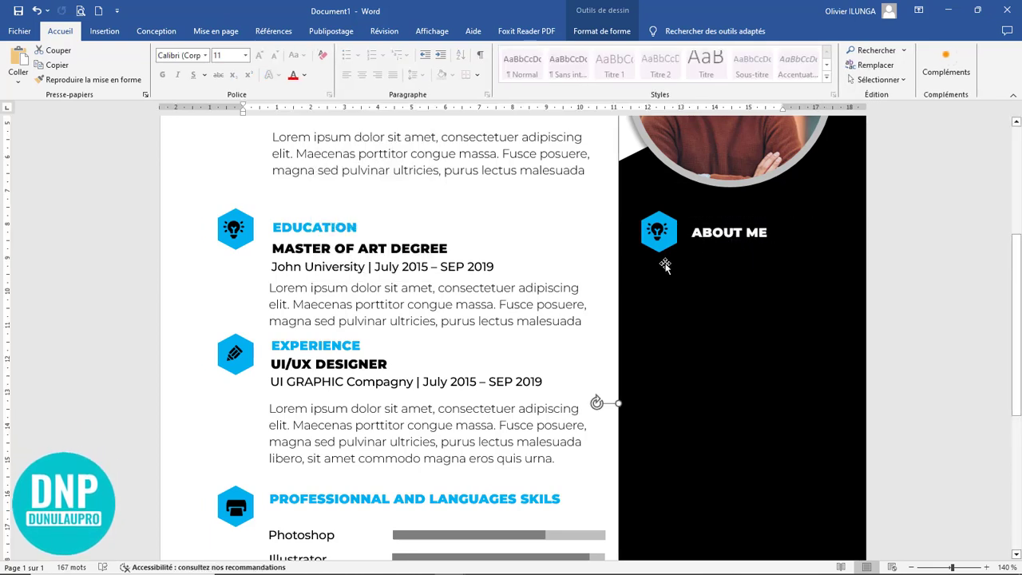
# Duplicate the introductory Lorem ipsum text box above the Education section and make the copy's text white.
pyautogui.click(467, 182)
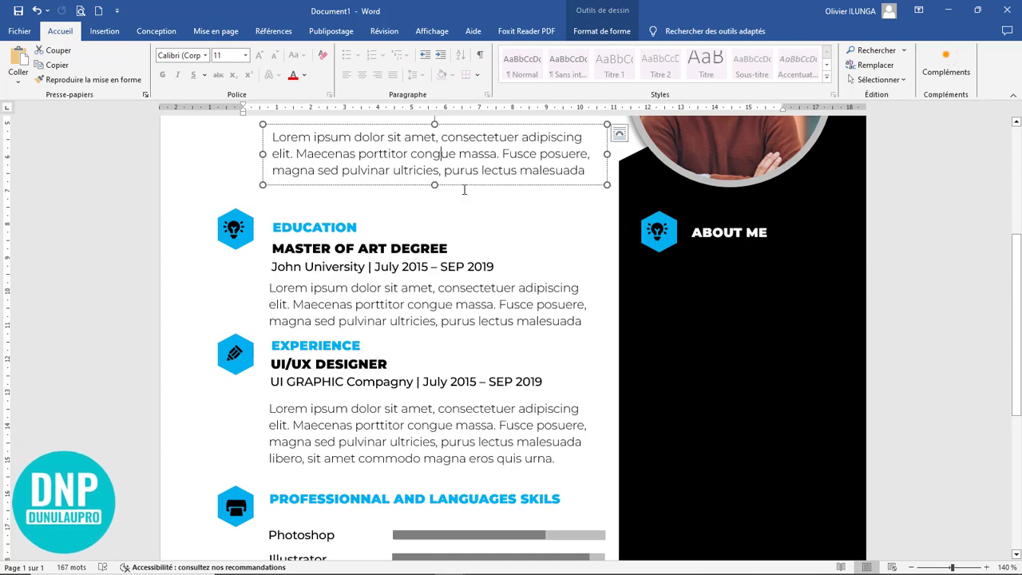
pyautogui.moveTo(467, 183); pyautogui.dragTo(517, 305)
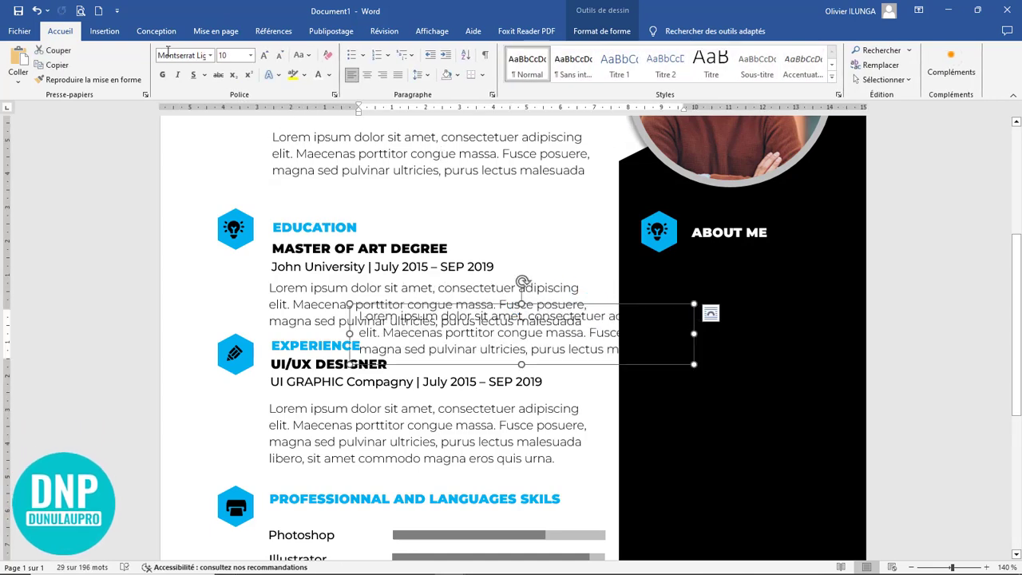
pyautogui.hotkey('ctrl', 'z')
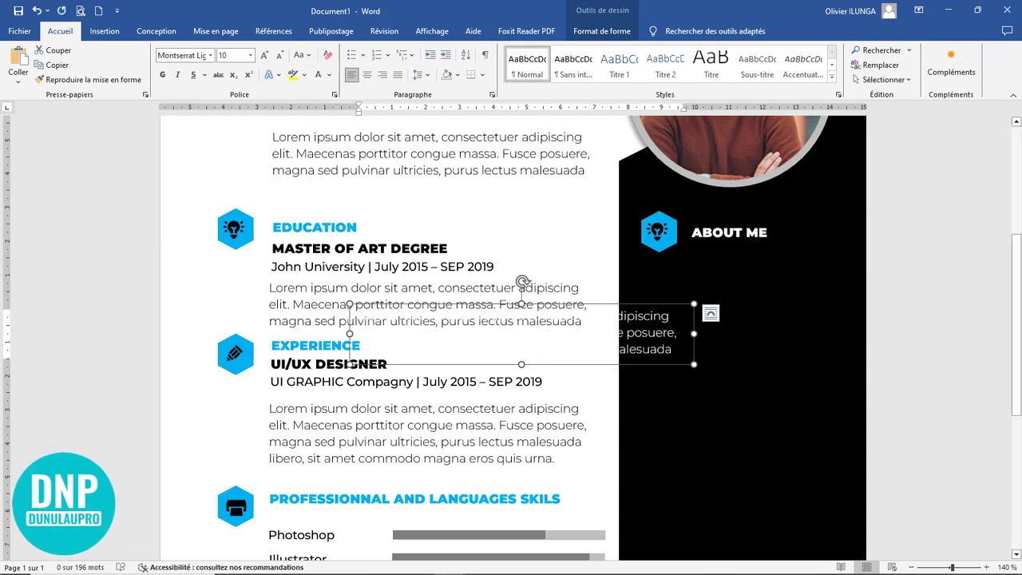
# Reshape the white paragraph's text box into a tall, narrow column and place it under the ABOUT ME heading.
pyautogui.moveTo(714, 287); pyautogui.dragTo(727, 289)
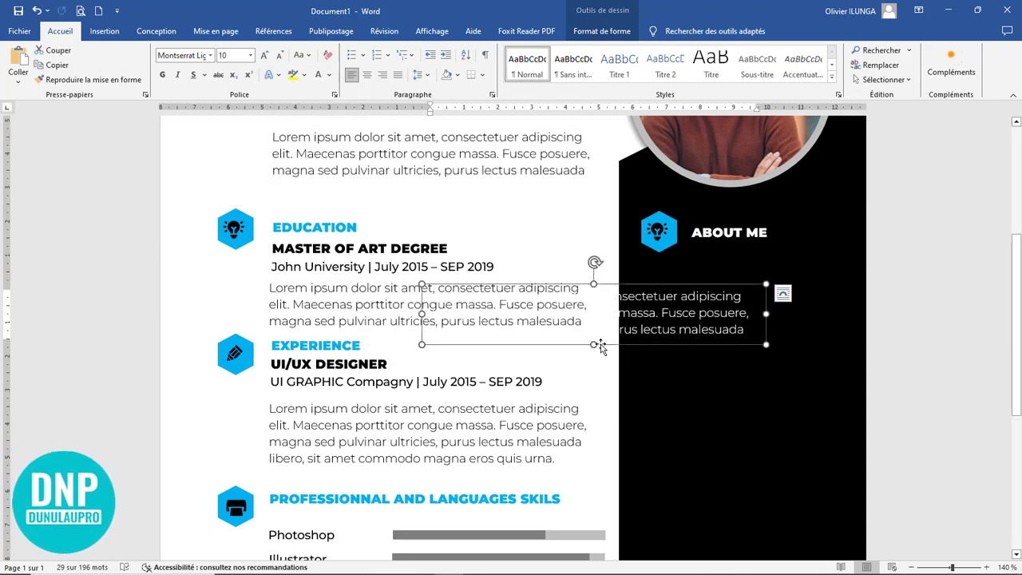
pyautogui.moveTo(594, 347); pyautogui.dragTo(605, 476)
pyautogui.moveTo(766, 380); pyautogui.dragTo(567, 380)
pyautogui.moveTo(712, 267); pyautogui.dragTo(792, 248)
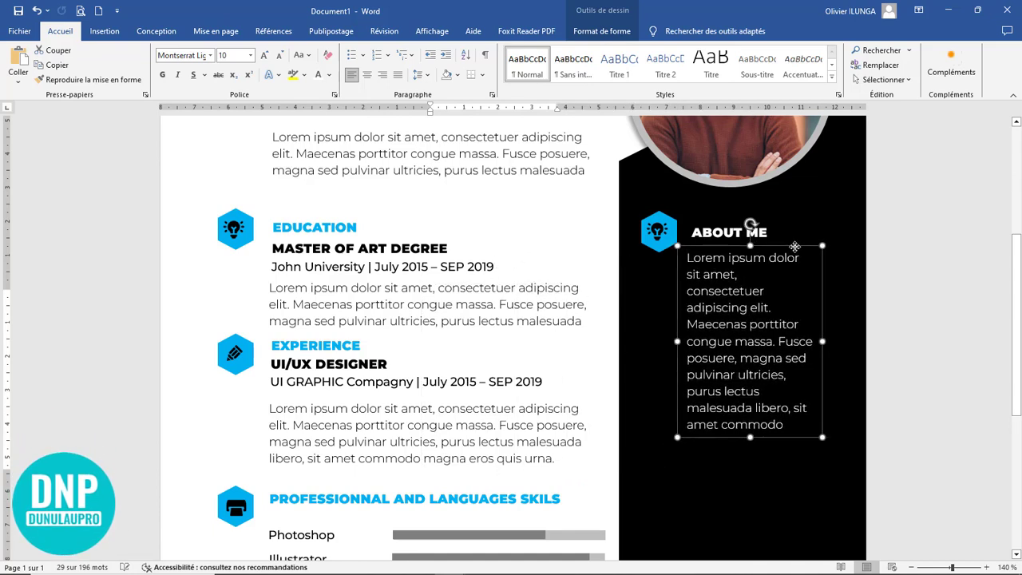
# Set the white ABOUT ME paragraph's font size to 9 and widen its text box toward the page's right edge.
pyautogui.click(279, 55)
pyautogui.click(279, 55)
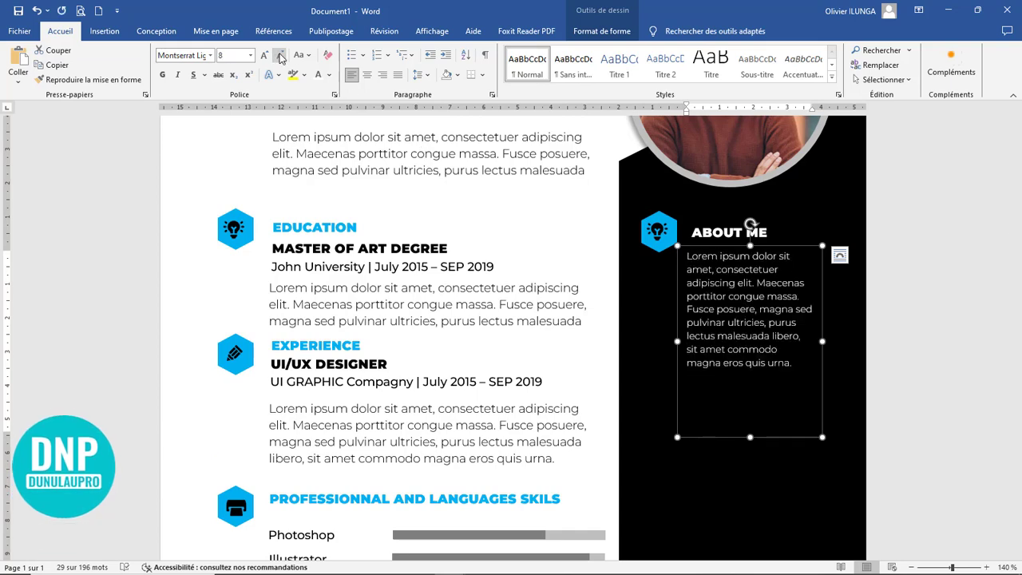
pyautogui.click(265, 55)
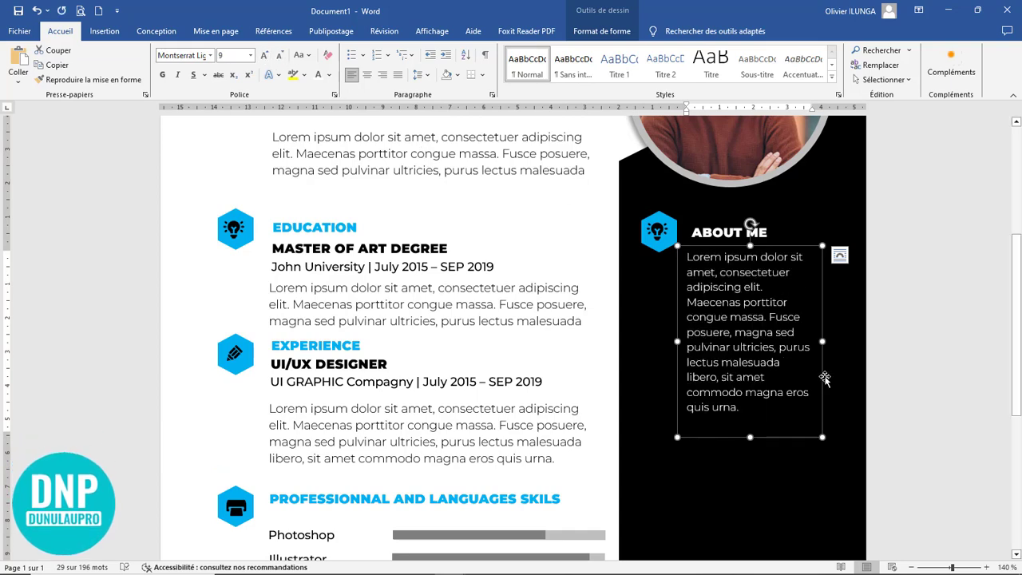
pyautogui.moveTo(821, 341); pyautogui.dragTo(856, 341)
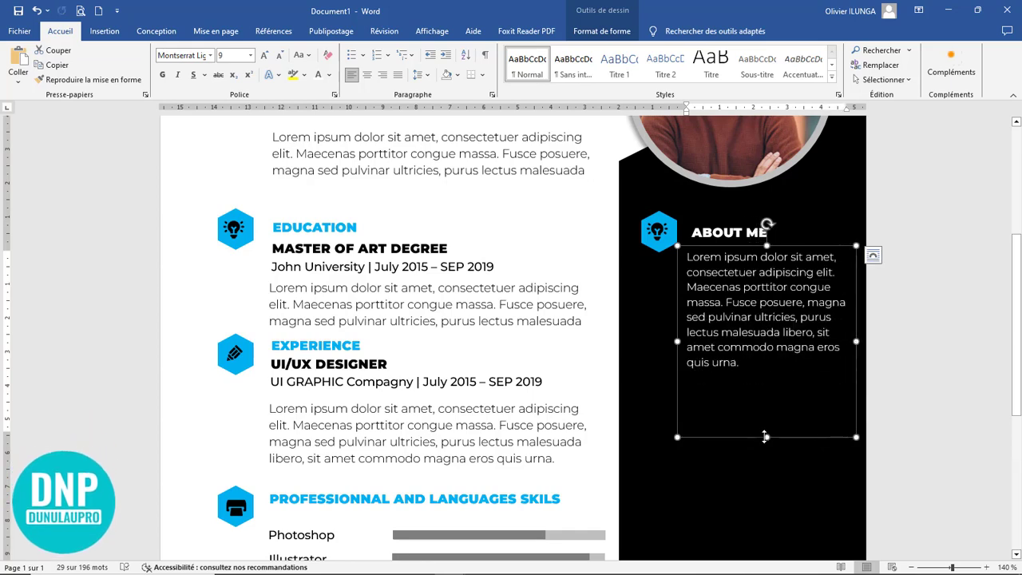
# Shorten the white paragraph's text box to fit its text and place two copies stacked below it on the black shape.
pyautogui.scroll(-5, 761, 408)
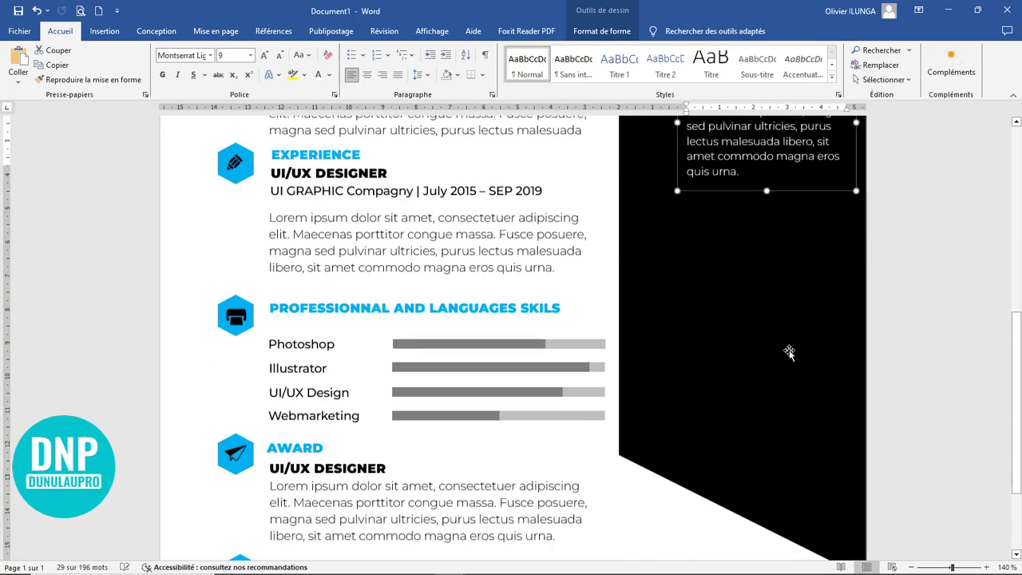
pyautogui.hotkey('ctrl', 'v')
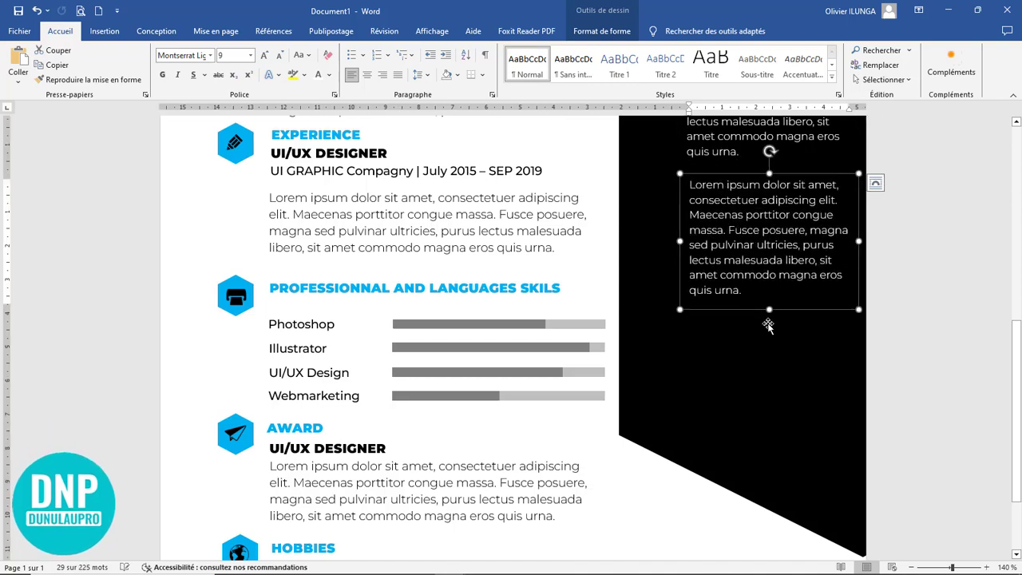
pyautogui.moveTo(757, 317); pyautogui.dragTo(756, 422)
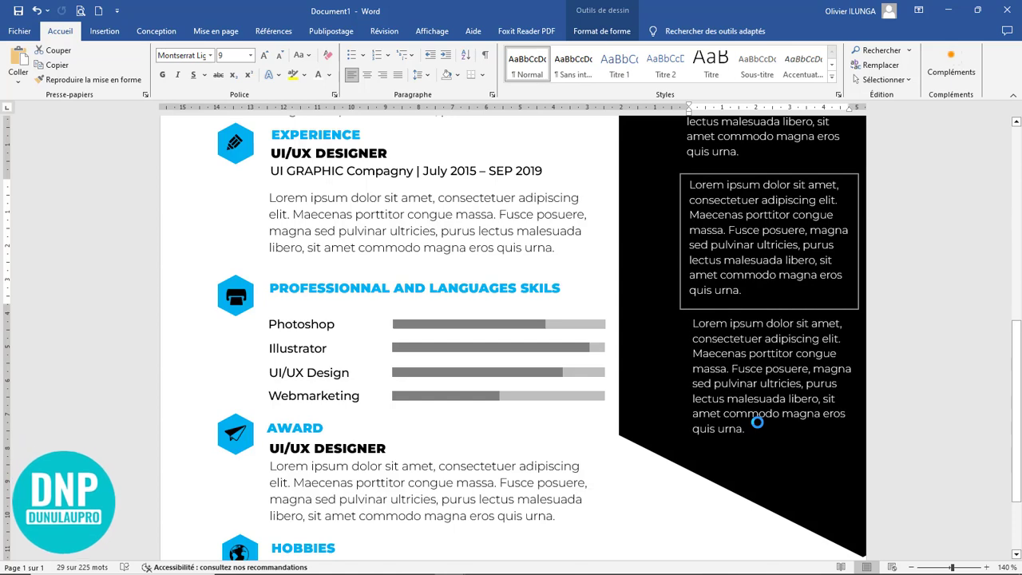
pyautogui.click(695, 515)
# Copy the grey hexagon from the page's upper-left corner, stretch it to about 3.9 by 4.54 cm and place it over the black shape's lower end.
pyautogui.keyDown('ctrl'); pyautogui.scroll(-7, 696, 515); pyautogui.keyUp('ctrl')
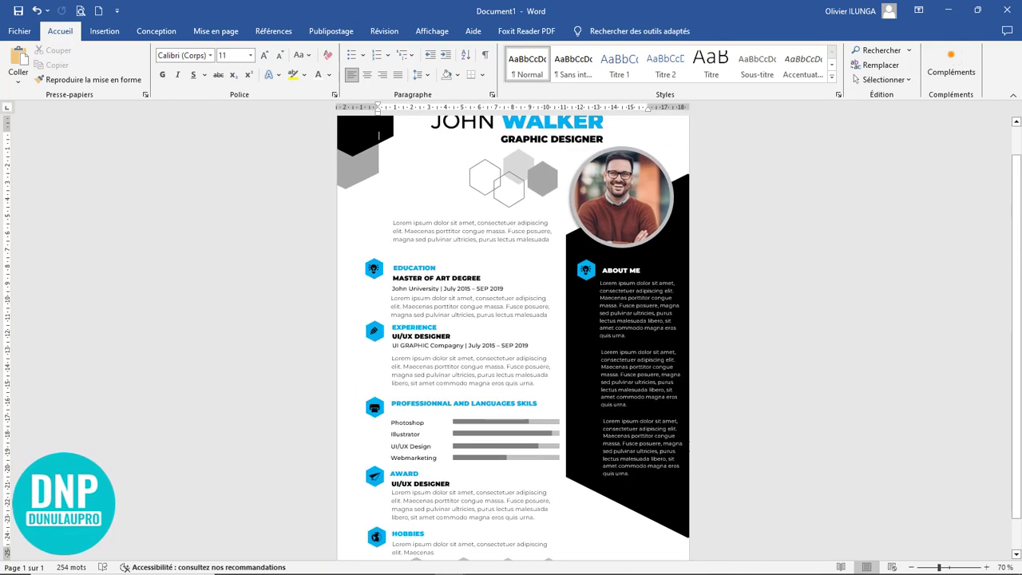
pyautogui.keyDown('ctrl'); pyautogui.scroll(3, 685, 445); pyautogui.keyUp('ctrl')
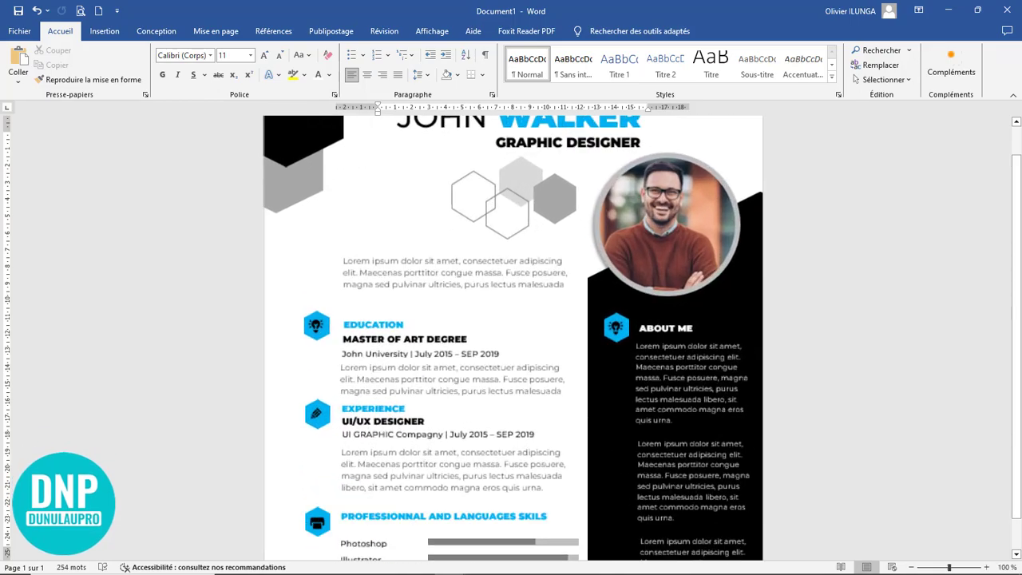
pyautogui.scroll(-5, 677, 431)
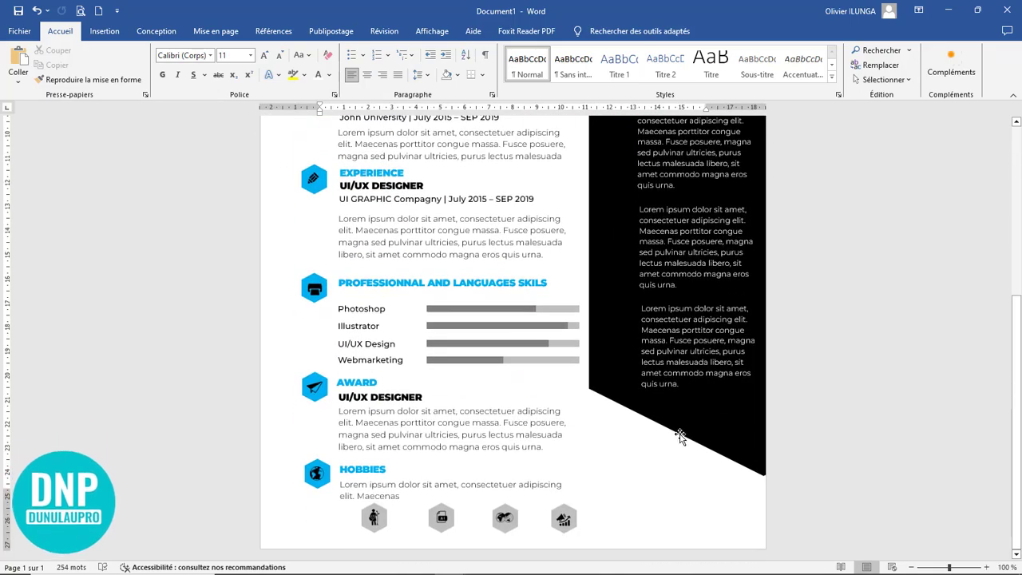
pyautogui.scroll(5, 410, 231)
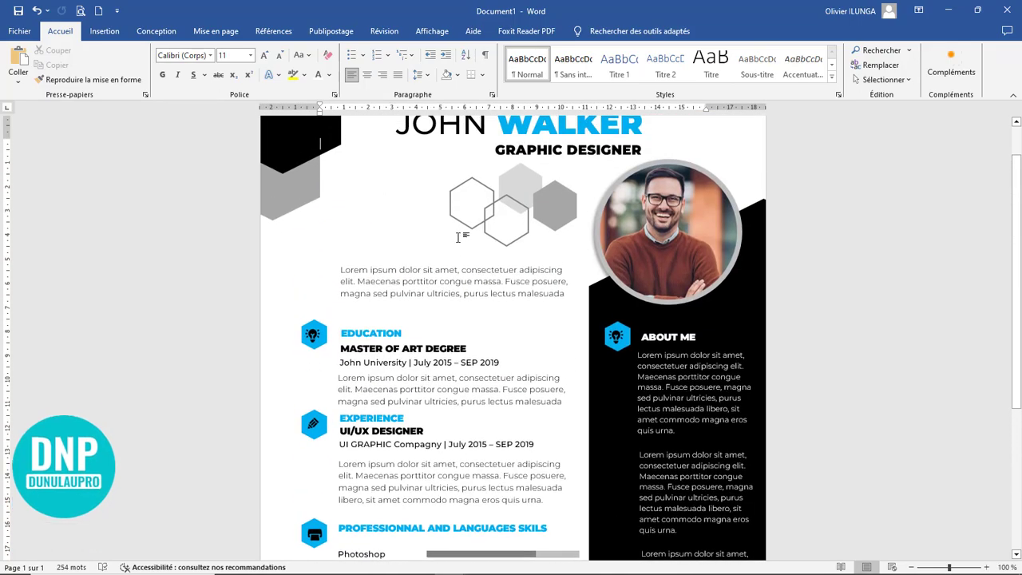
pyautogui.moveTo(297, 188); pyautogui.dragTo(528, 438)
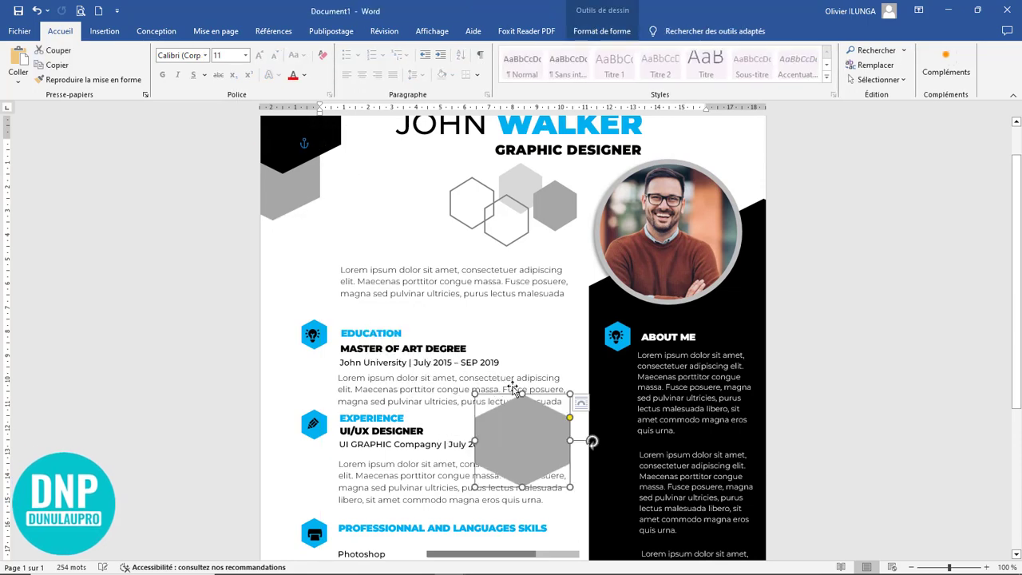
pyautogui.scroll(-5, 532, 368)
pyautogui.moveTo(534, 200); pyautogui.dragTo(732, 467)
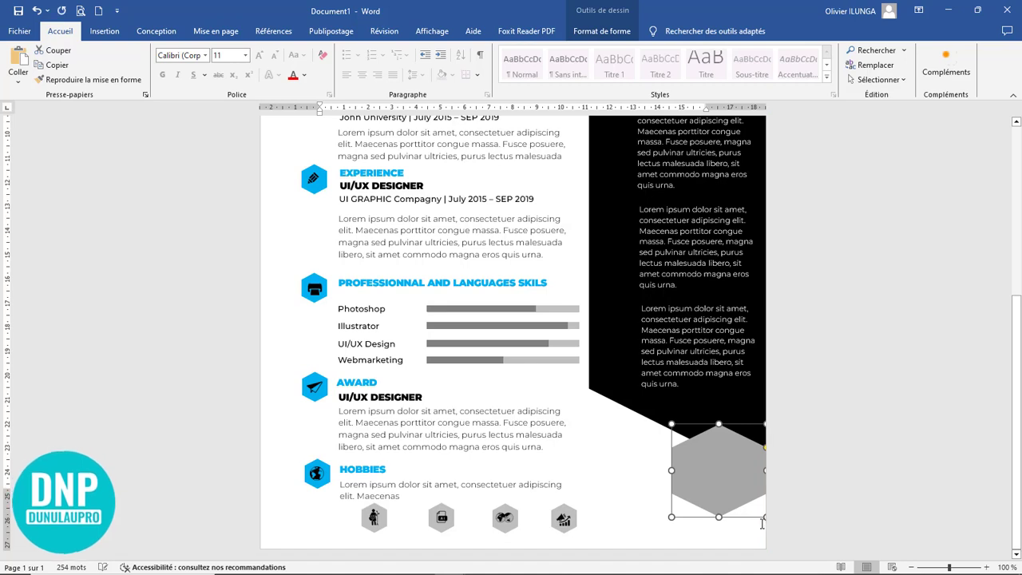
pyautogui.moveTo(764, 519); pyautogui.dragTo(767, 533)
pyautogui.moveTo(718, 479); pyautogui.dragTo(723, 447)
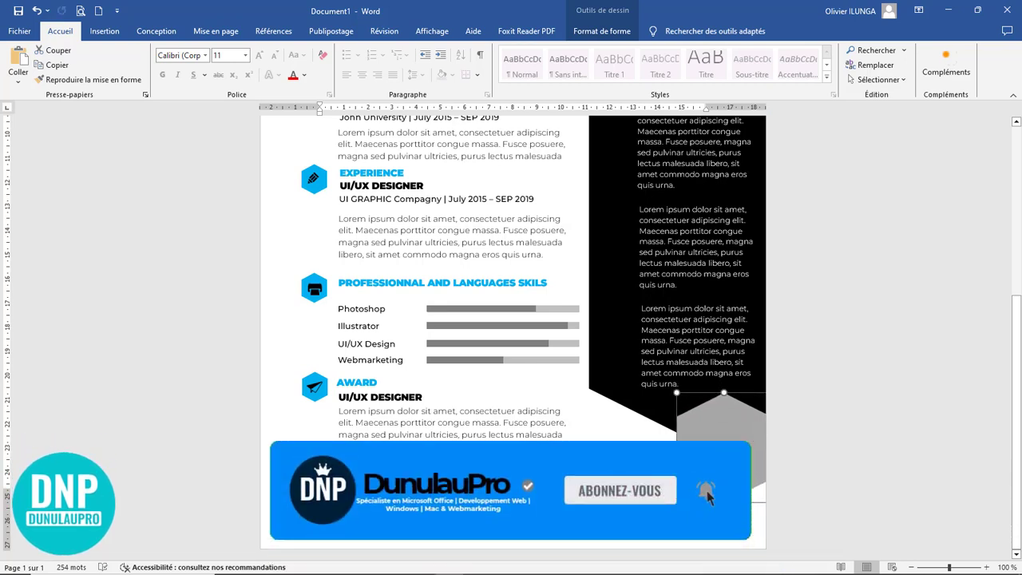
# Duplicate the grey hexagon at the black shape's lower end, slightly below and left of it, and fill the copy light blue.
pyautogui.doubleClick(721, 472)
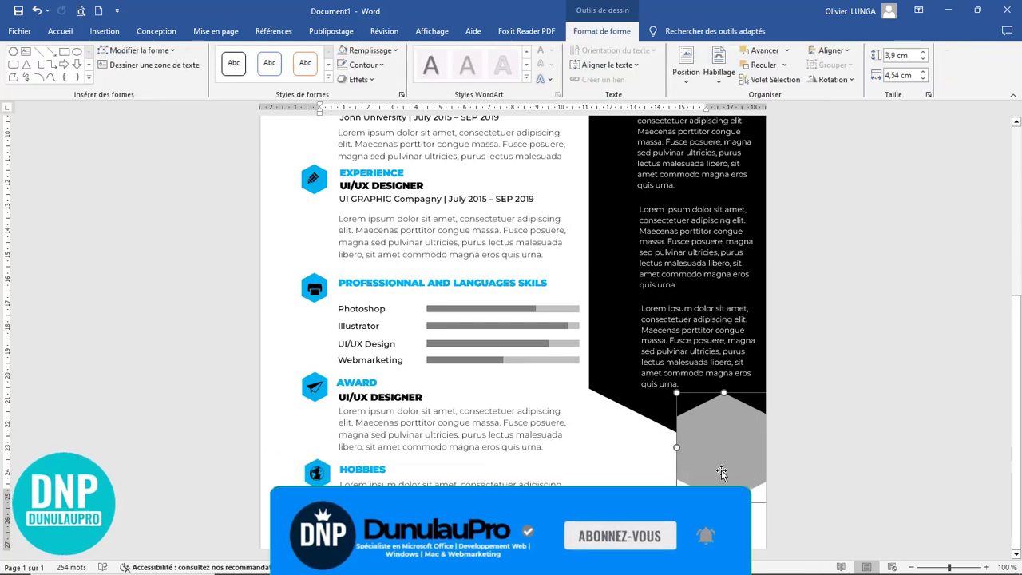
pyautogui.moveTo(716, 479); pyautogui.dragTo(682, 521)
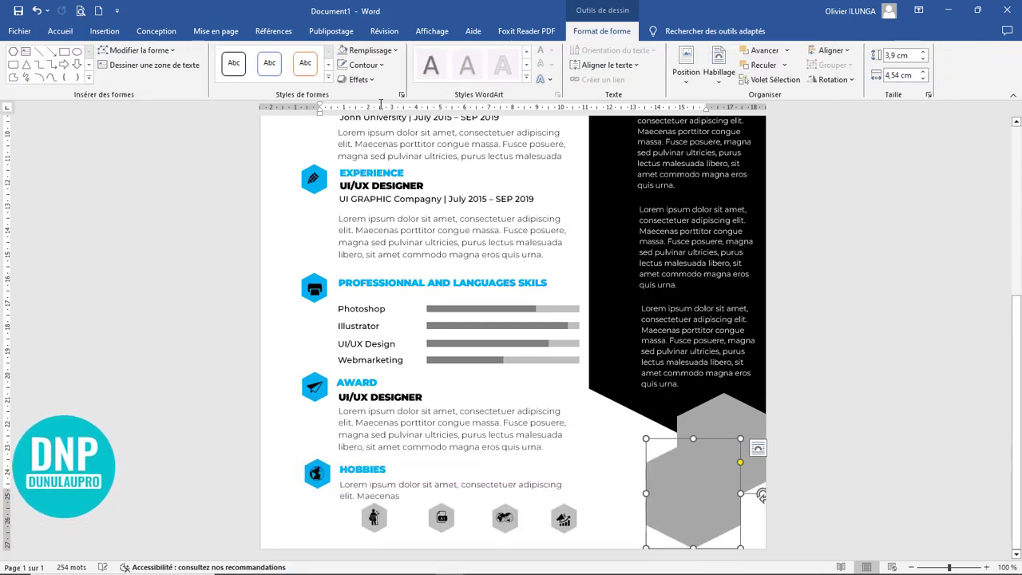
pyautogui.click(390, 51)
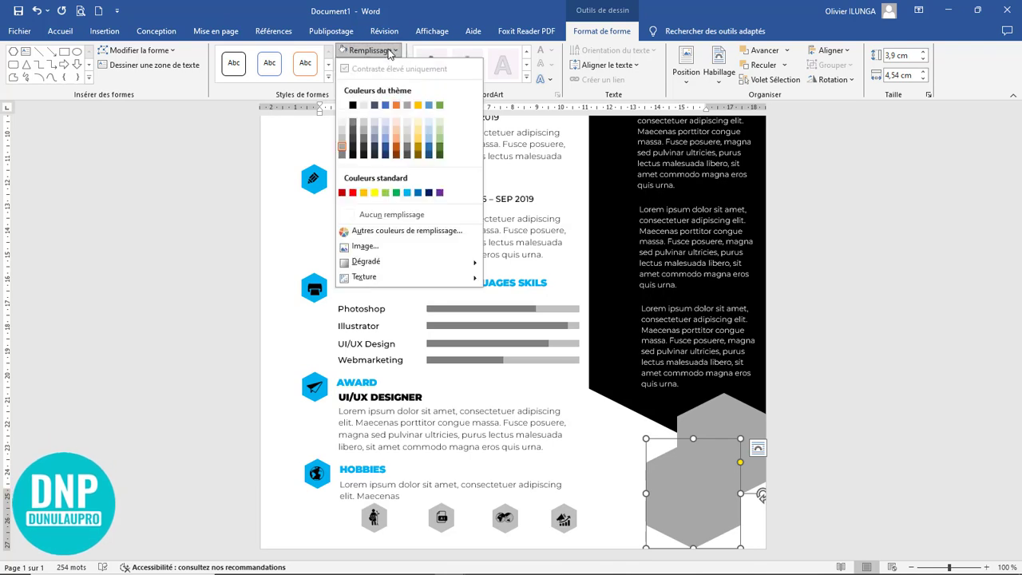
pyautogui.click(407, 192)
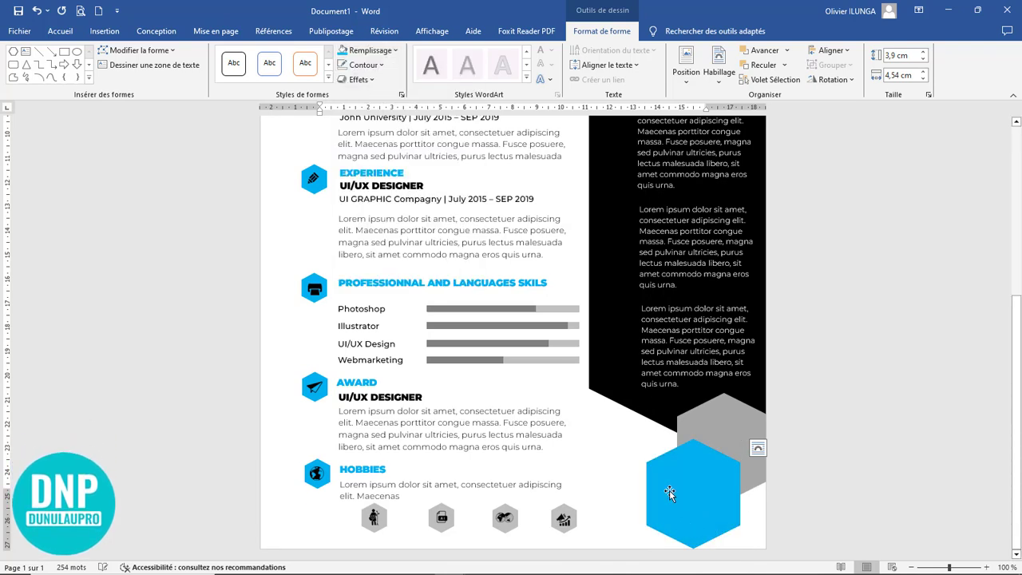
# Enlarge the light blue hexagon to about 5.17 by 5.38 cm and send it behind the grey hexagon.
pyautogui.moveTo(645, 439); pyautogui.dragTo(615, 417)
pyautogui.moveTo(701, 519); pyautogui.dragTo(720, 526)
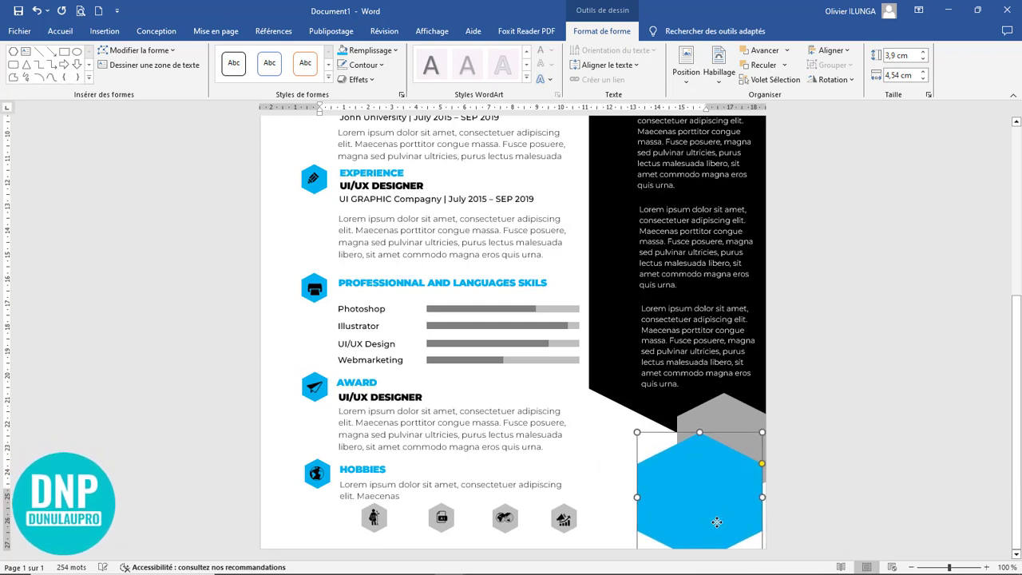
pyautogui.click(786, 65)
pyautogui.click(792, 99)
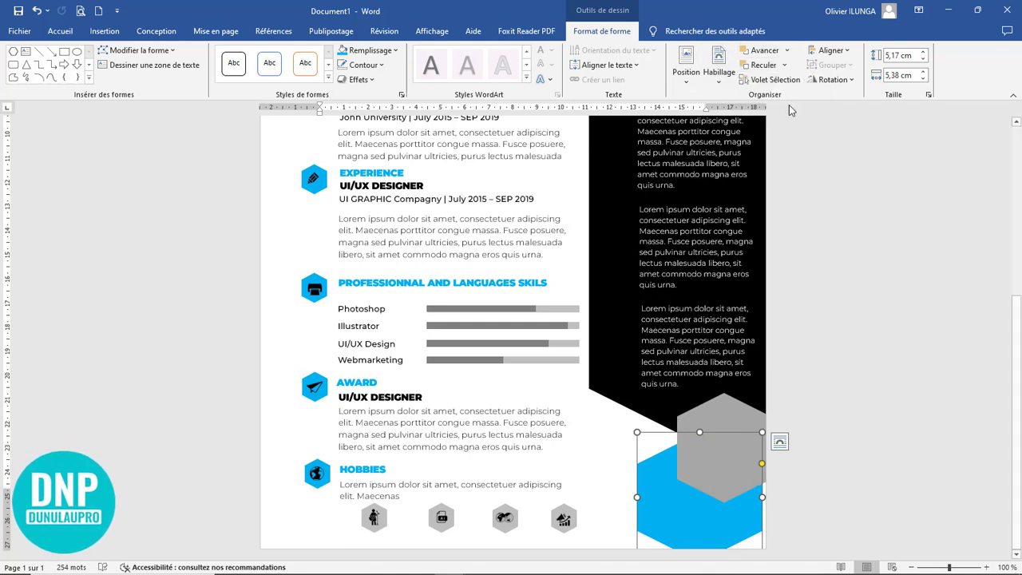
# Shrink the light blue hexagon to about 4.56 by 4.3 cm and tuck it into the page's lower-right corner.
pyautogui.moveTo(706, 533)
pyautogui.mouseDown()
pyautogui.moveTo(715, 536)
pyautogui.moveTo(690, 542)
pyautogui.mouseUp()
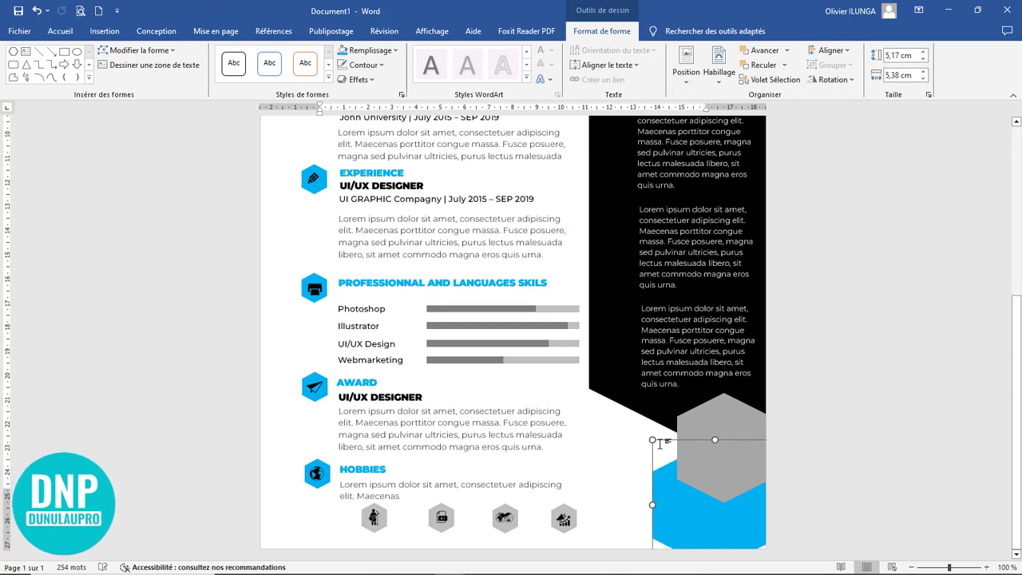
pyautogui.moveTo(646, 434); pyautogui.dragTo(742, 527)
pyautogui.click(652, 518)
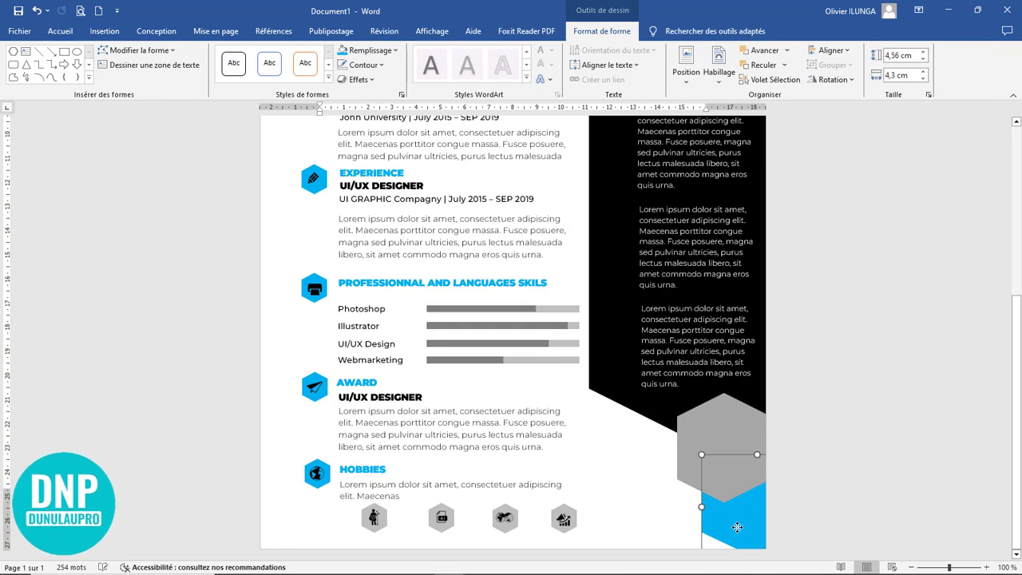
pyautogui.click(665, 519)
# Collapse the ribbon and examine the overall layout of the one-page résumé at different zoom levels.
pyautogui.keyDown('ctrl'); pyautogui.scroll(-4, 664, 515); pyautogui.keyUp('ctrl')
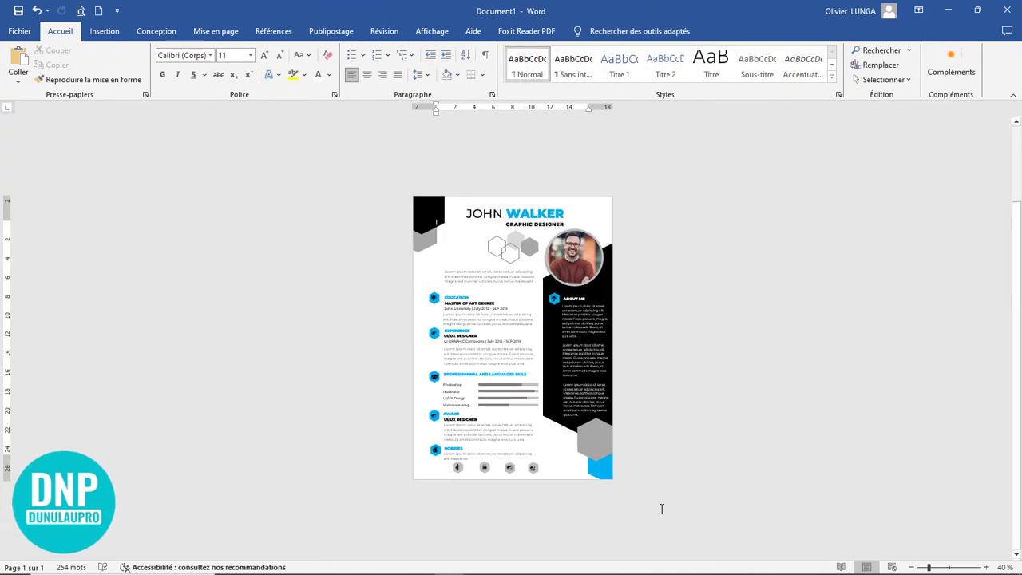
pyautogui.keyDown('ctrl'); pyautogui.scroll(1, 625, 486); pyautogui.keyUp('ctrl')
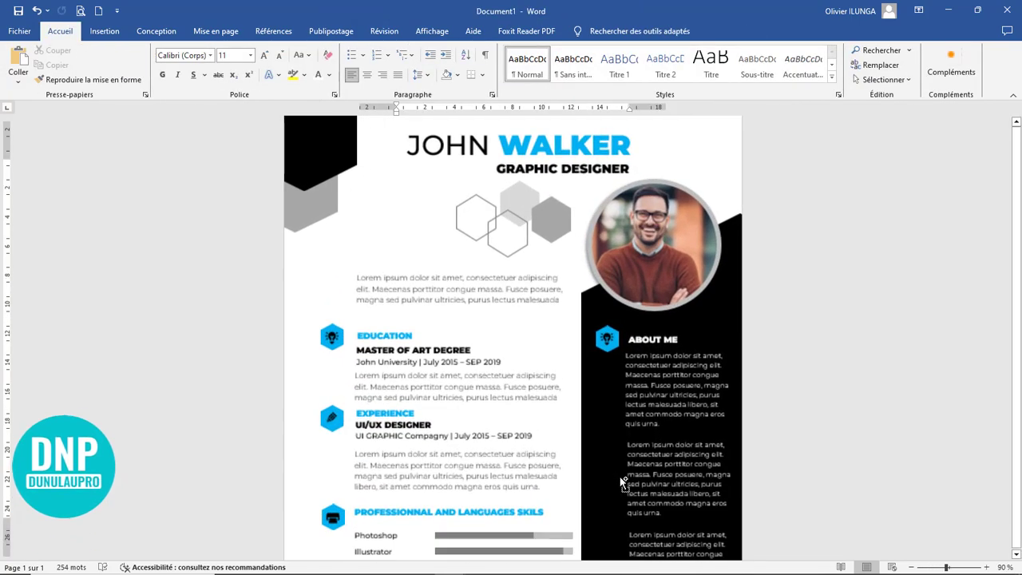
pyautogui.keyDown('ctrl'); pyautogui.scroll(-2, 620, 473); pyautogui.keyUp('ctrl')
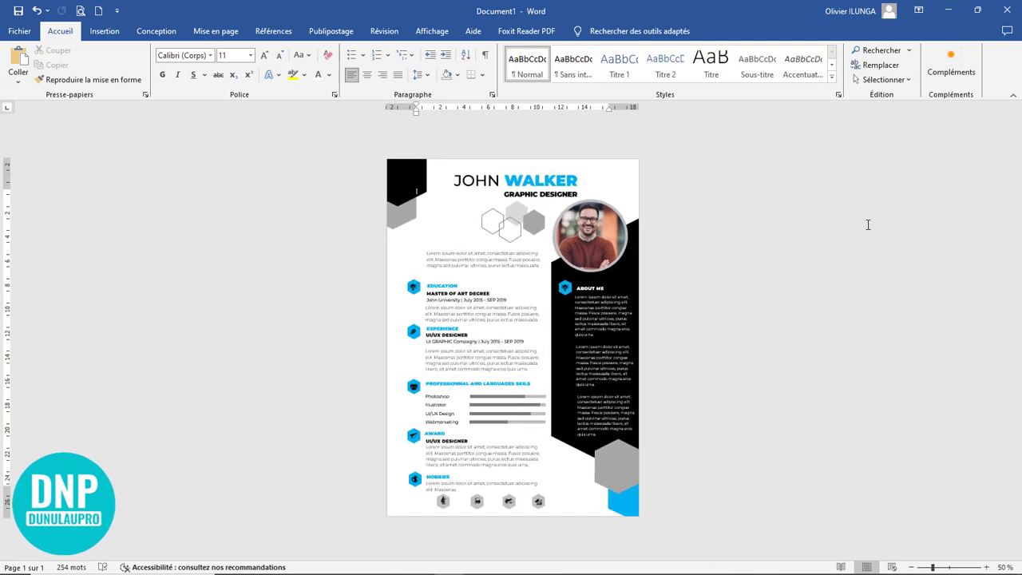
pyautogui.click(1013, 95)
pyautogui.keyDown('ctrl'); pyautogui.scroll(2, 687, 222); pyautogui.keyUp('ctrl')
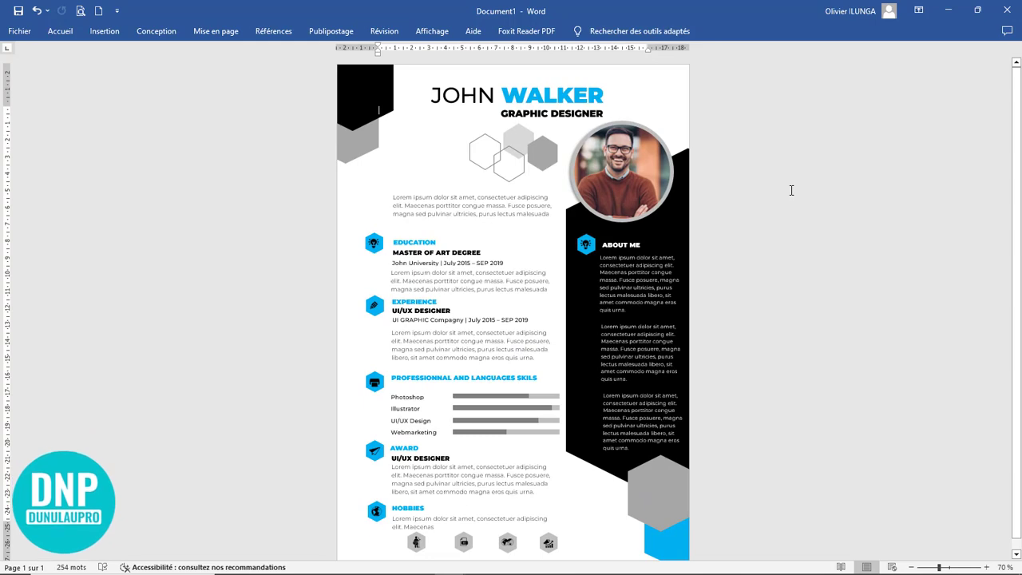
pyautogui.keyDown('ctrl'); pyautogui.scroll(-1, 791, 190); pyautogui.keyUp('ctrl')
pyautogui.keyDown('ctrl'); pyautogui.scroll(2, 791, 190); pyautogui.keyUp('ctrl')
pyautogui.keyDown('ctrl'); pyautogui.scroll(-1, 791, 190); pyautogui.keyUp('ctrl')
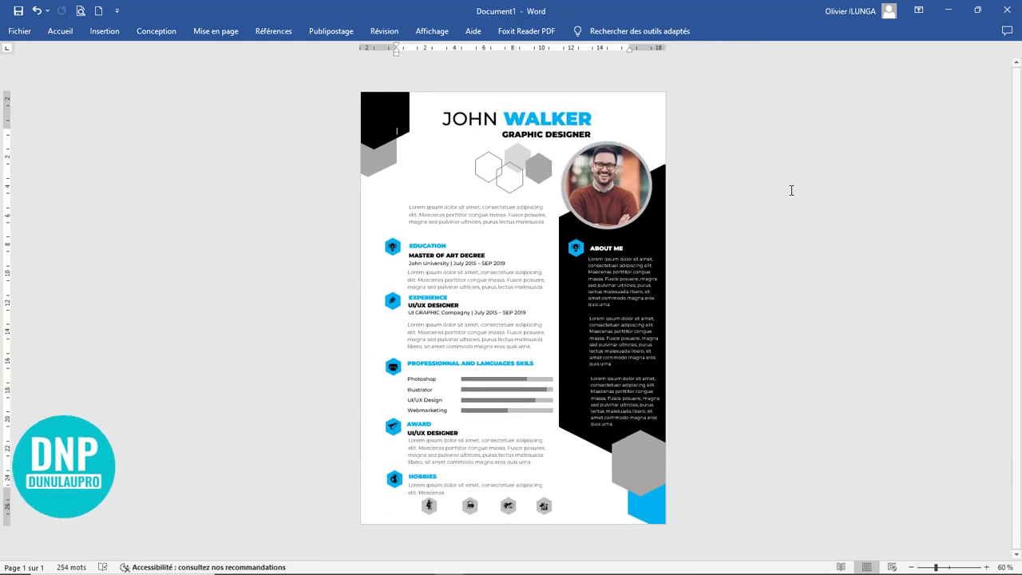
pyautogui.keyDown('ctrl'); pyautogui.scroll(2, 791, 190); pyautogui.keyUp('ctrl')
pyautogui.keyDown('ctrl'); pyautogui.scroll(-3, 792, 190); pyautogui.keyUp('ctrl')
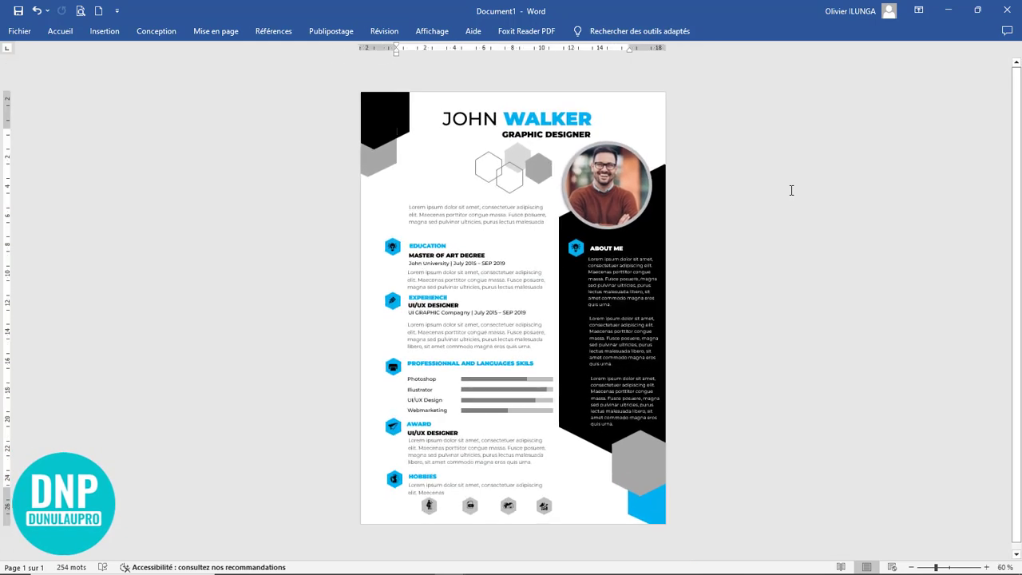
pyautogui.keyDown('ctrl'); pyautogui.scroll(1, 791, 190); pyautogui.keyUp('ctrl')
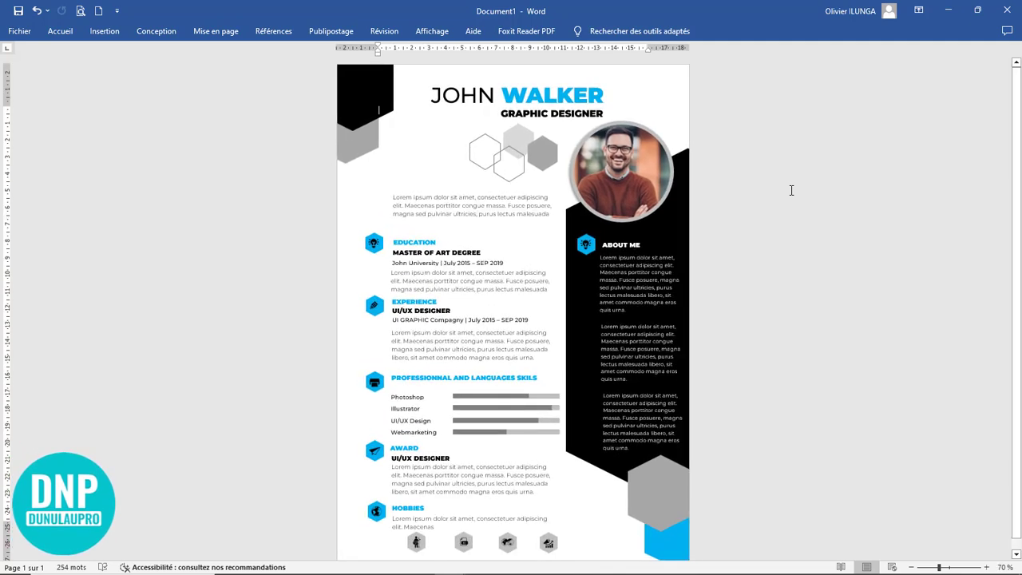